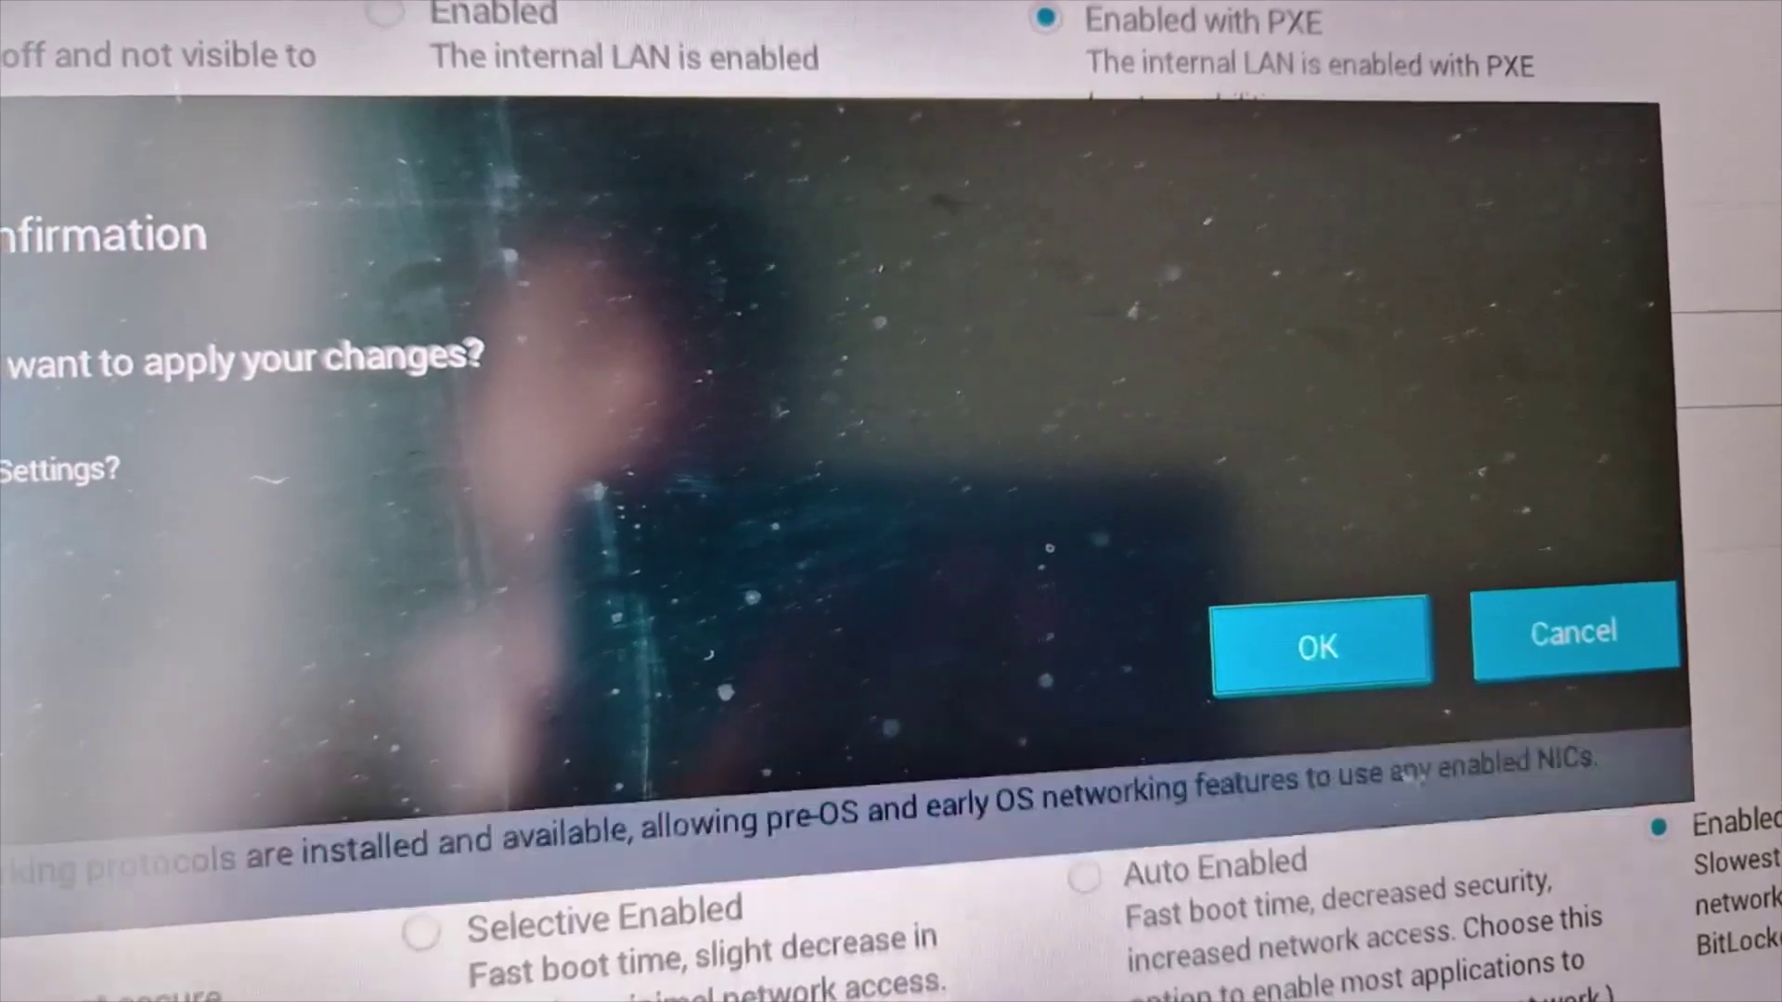
Confirm applying the changed BIOS settings
click(1331, 690)
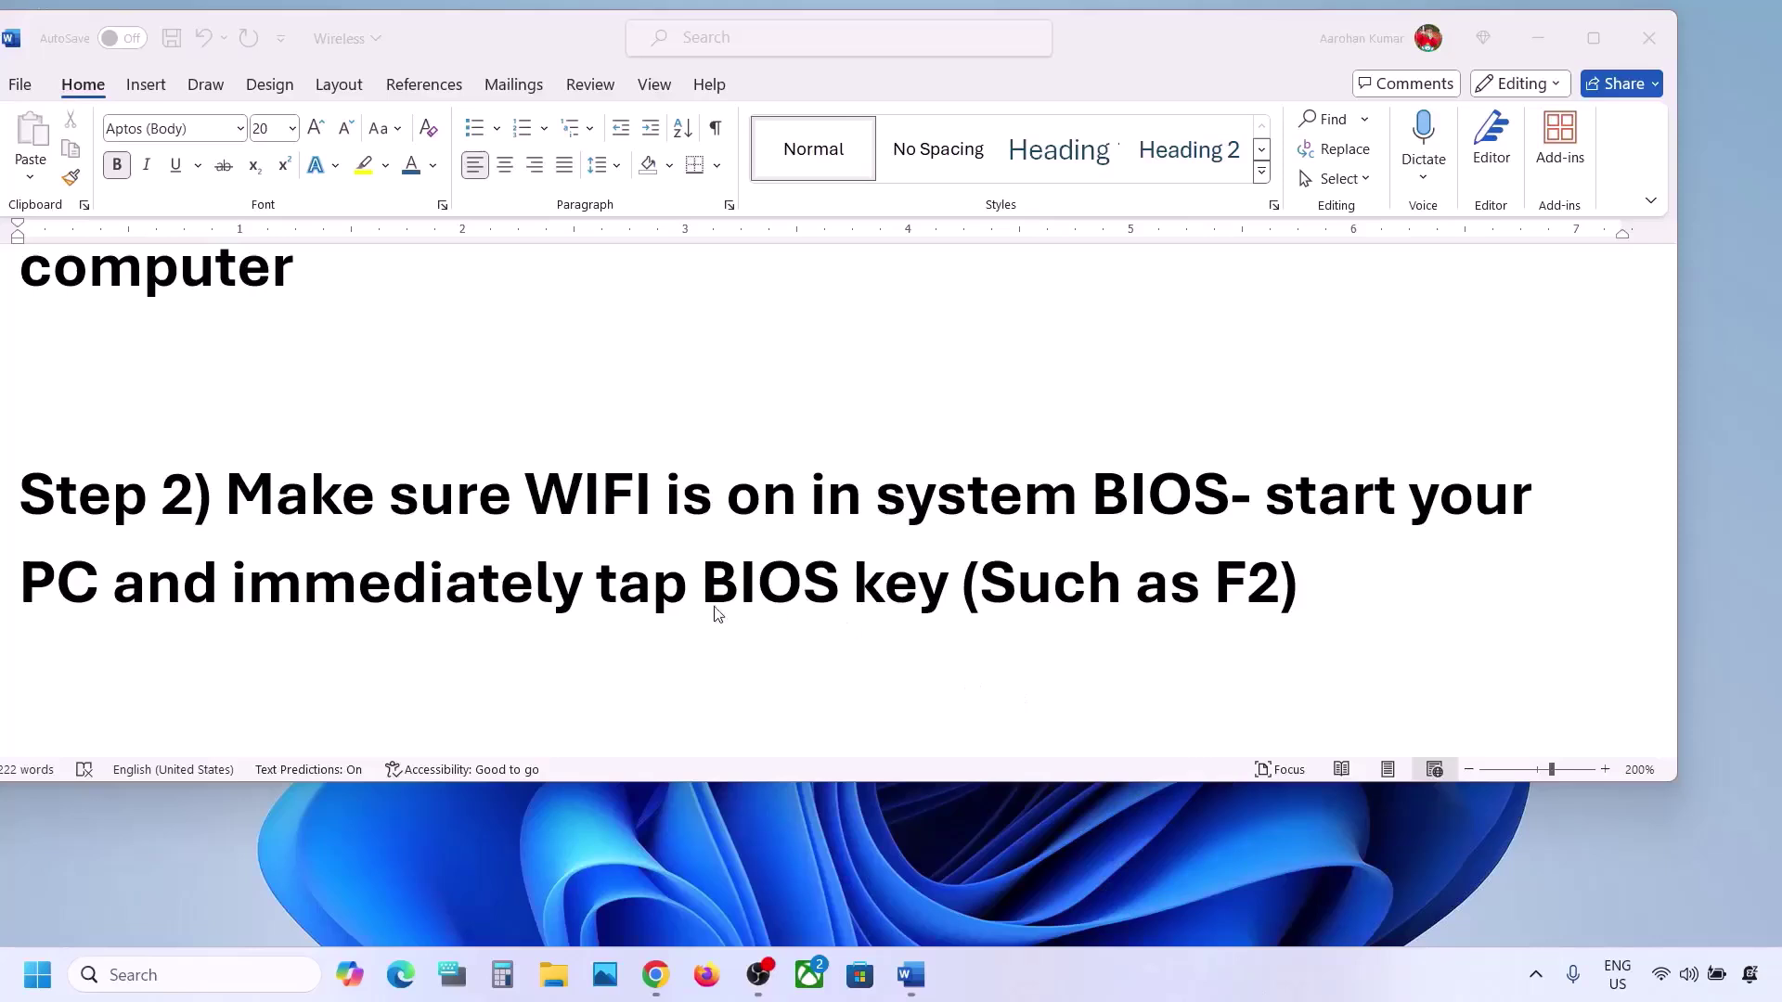
Select and copy the ipconfig/flushdns command listed under Step 3 in the document
click(725, 613)
scroll(725, 613, down, 3)
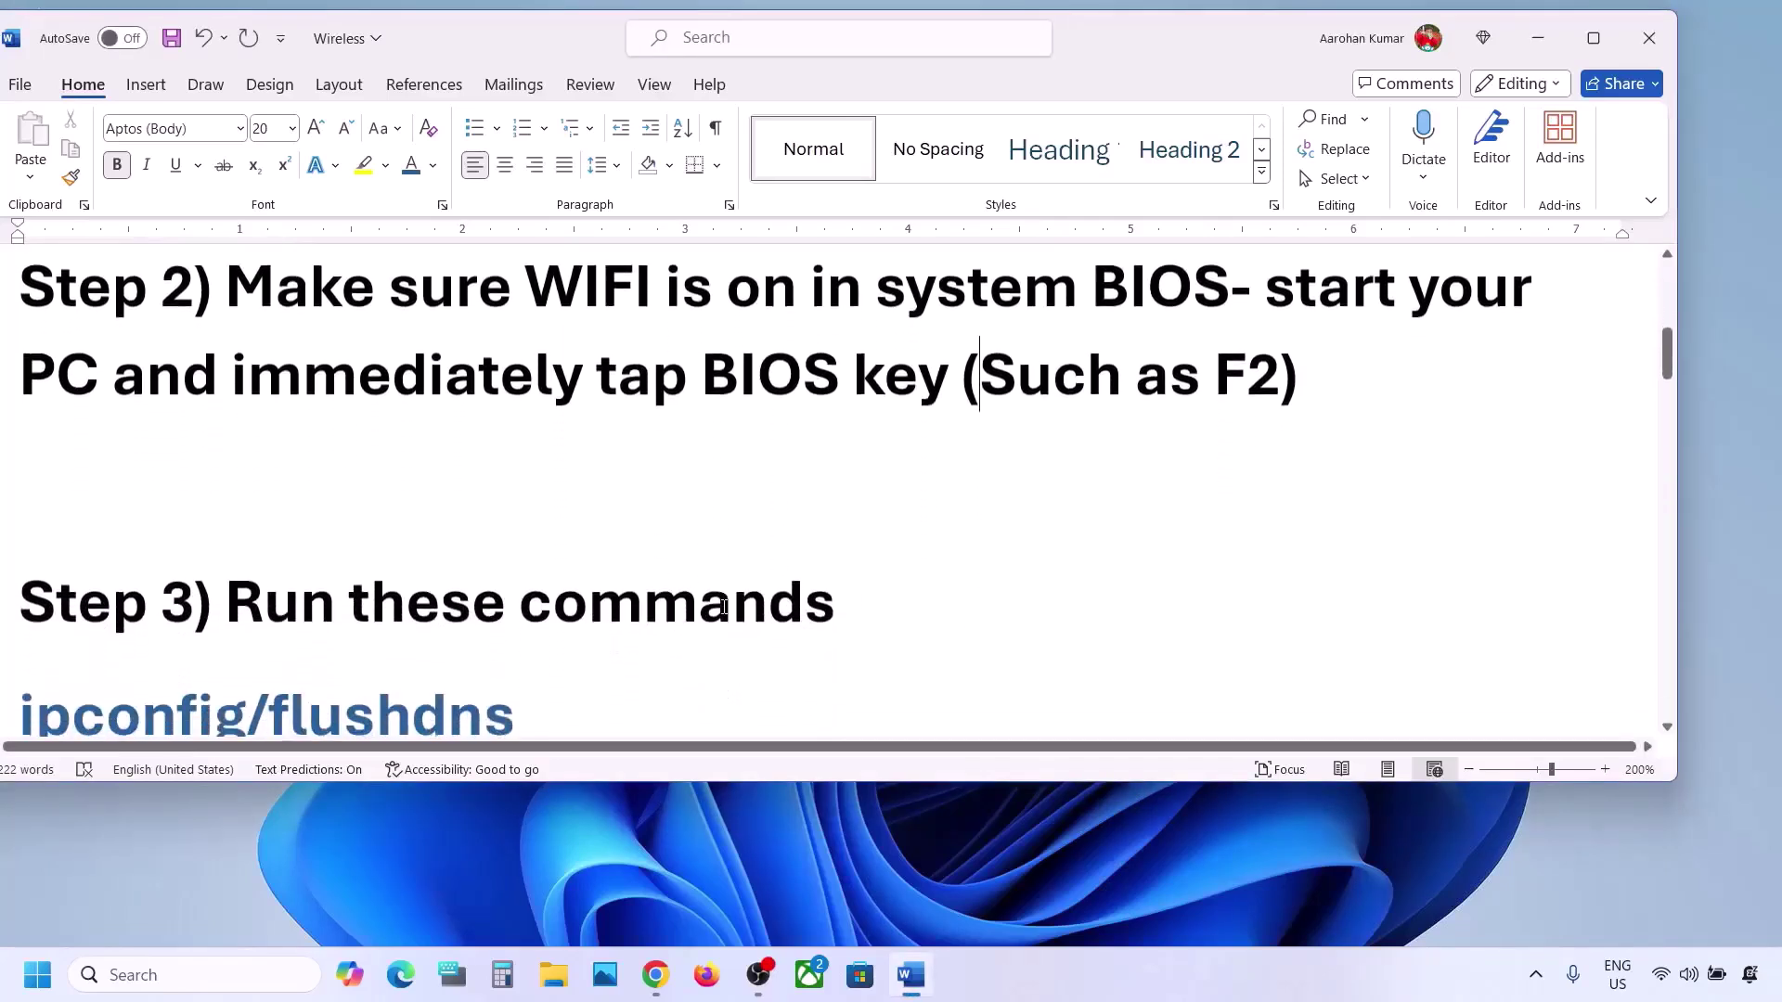
scroll(537, 613, down, 3)
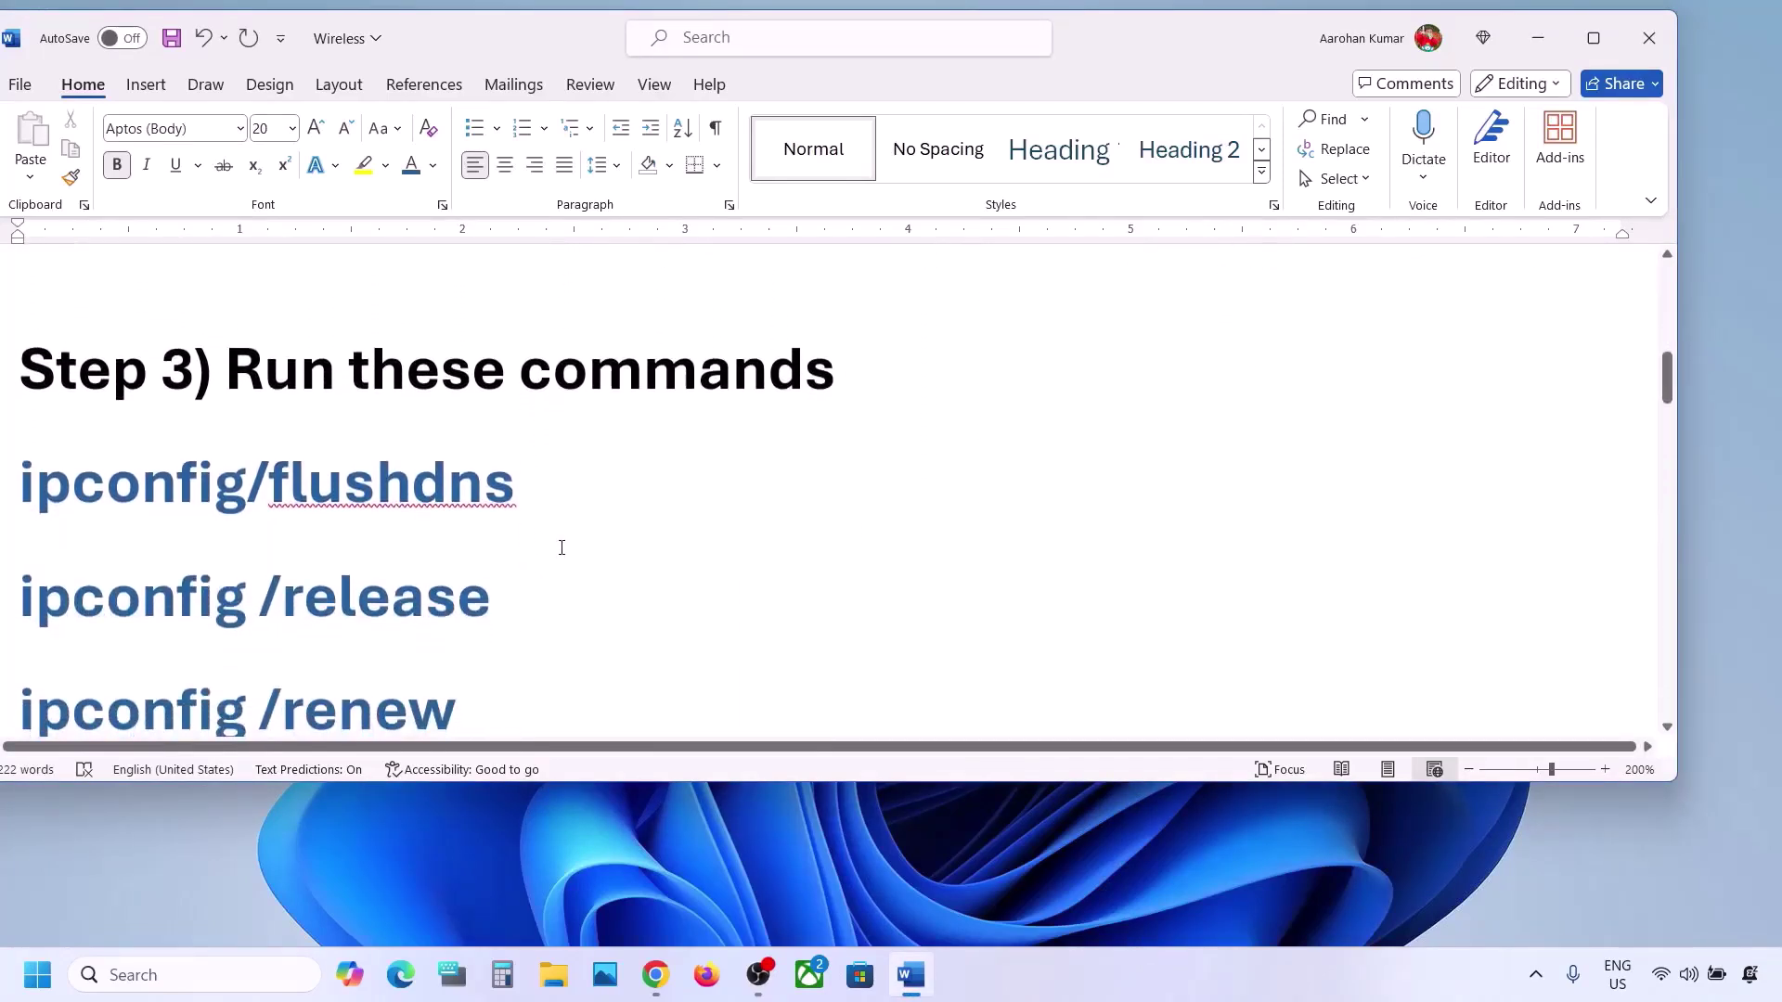
drag(558, 491, 21, 492)
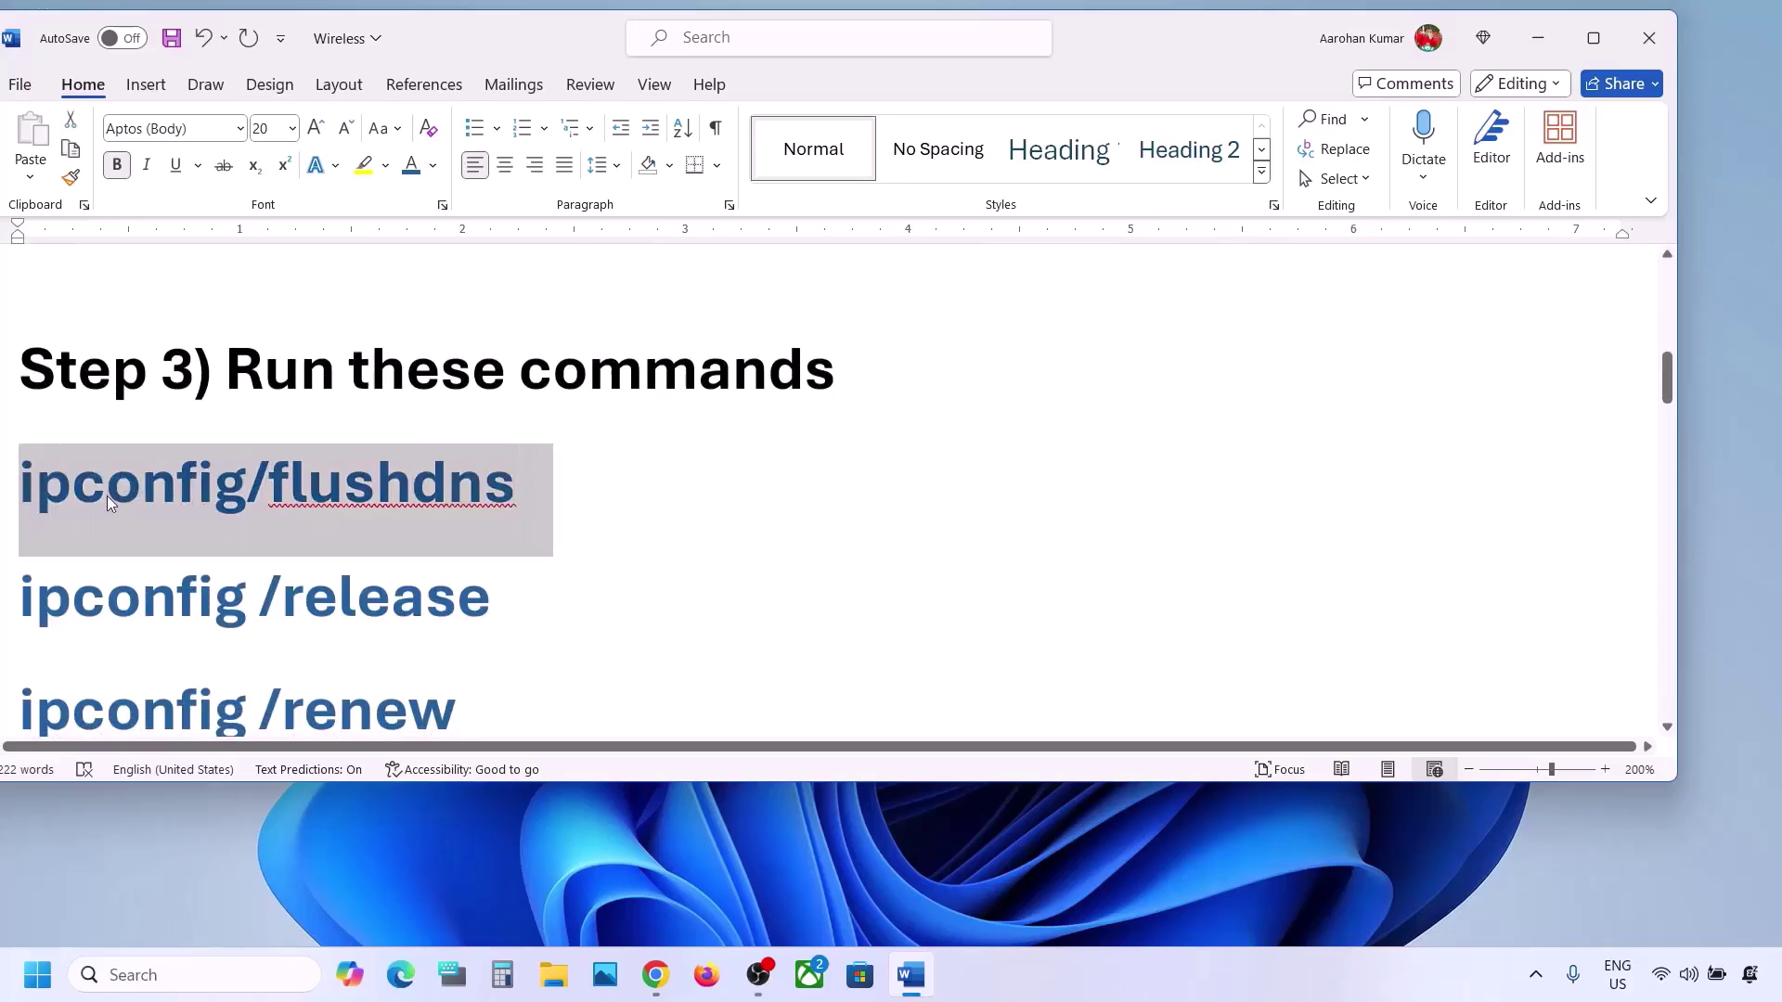
Search Windows for cmd and open Command Prompt as administrator
click(194, 970)
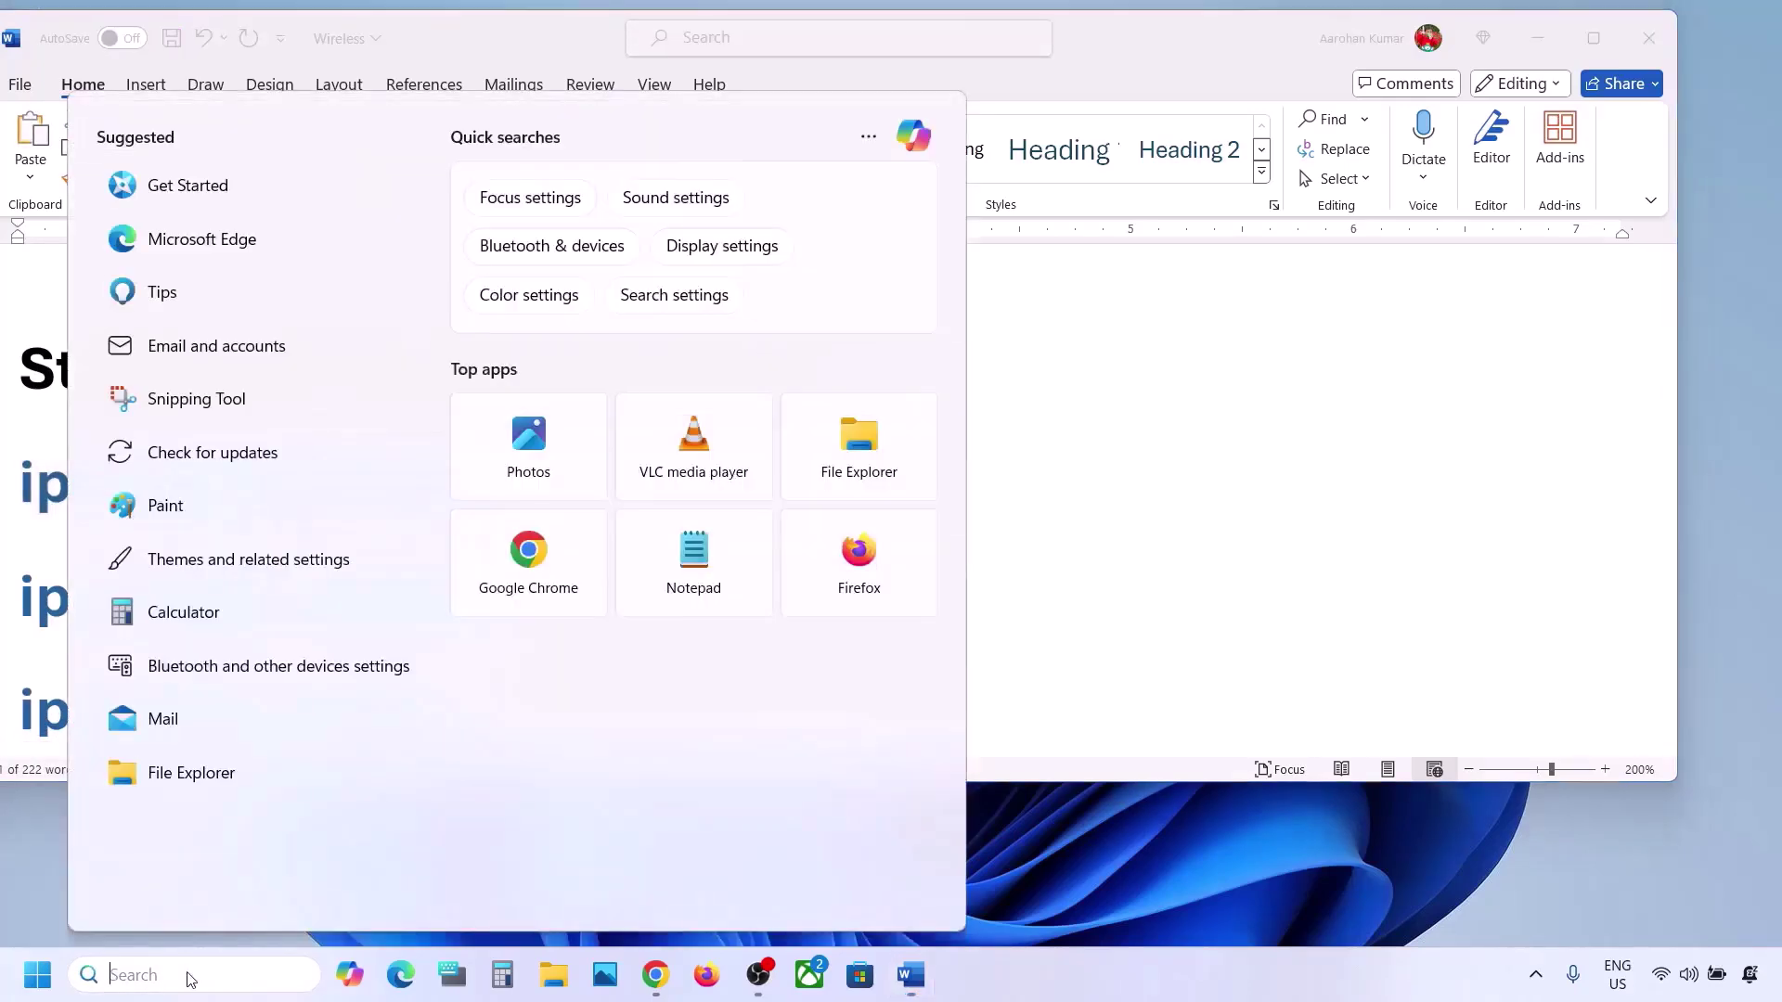
text(cmd)
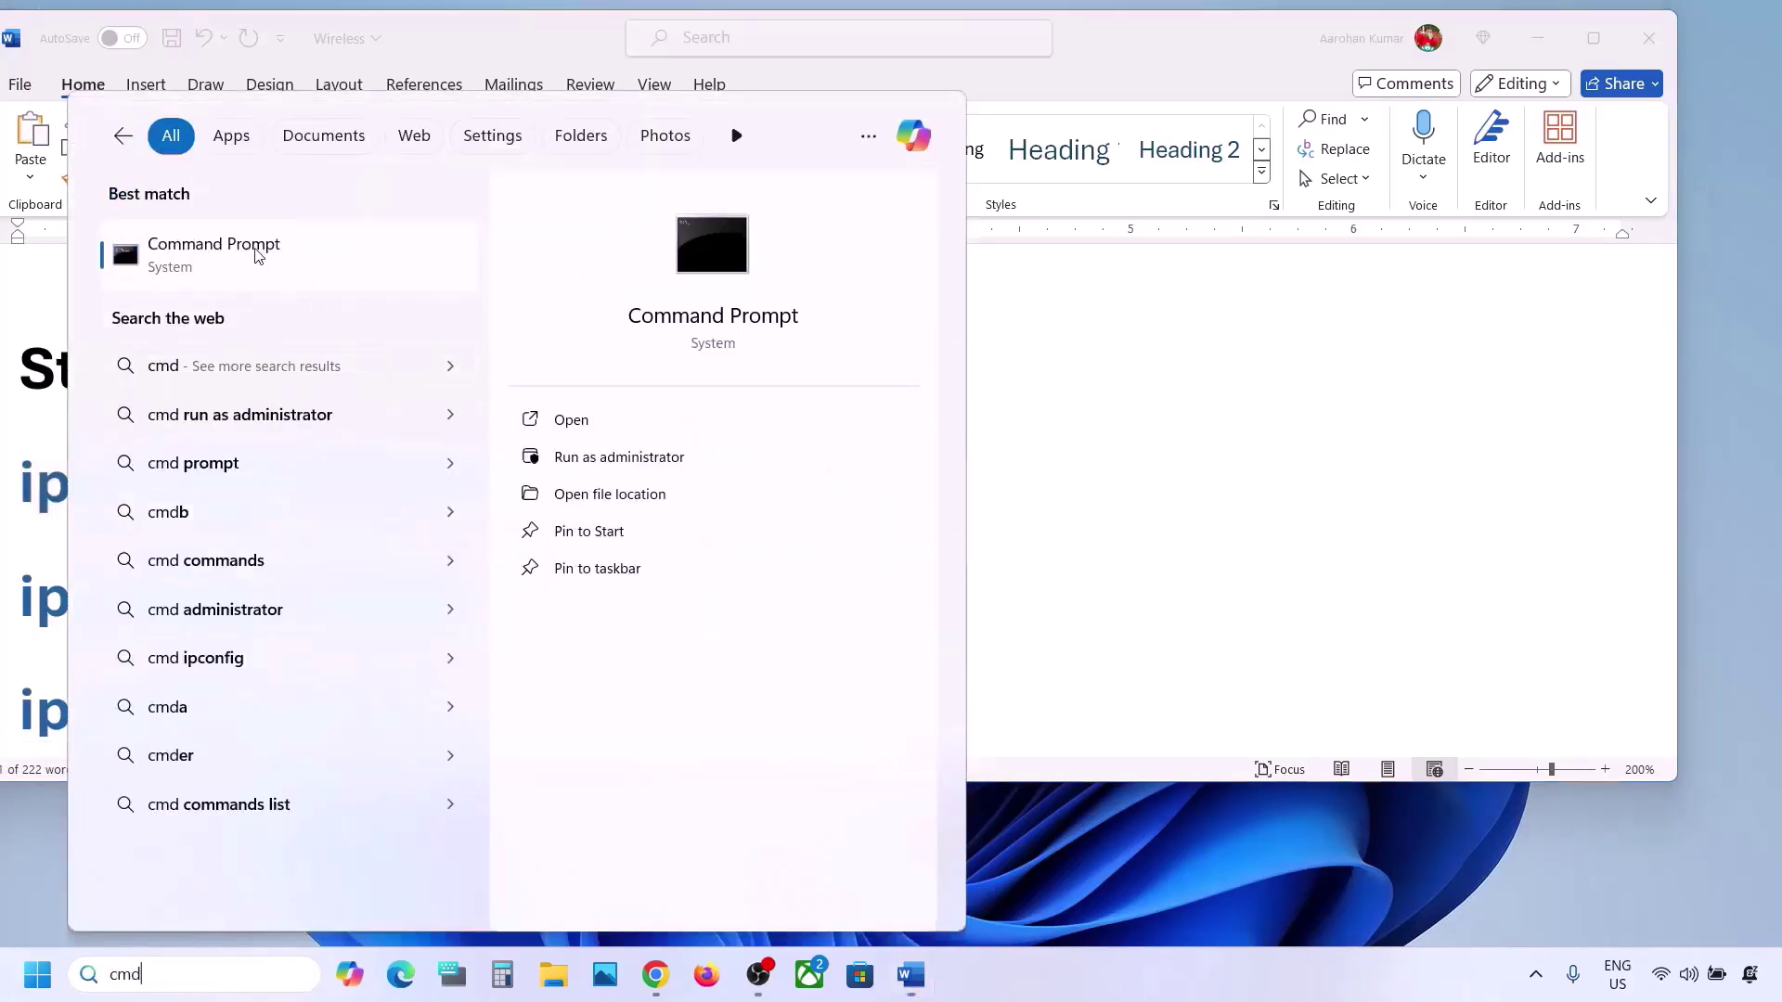
right_click(257, 255)
click(357, 279)
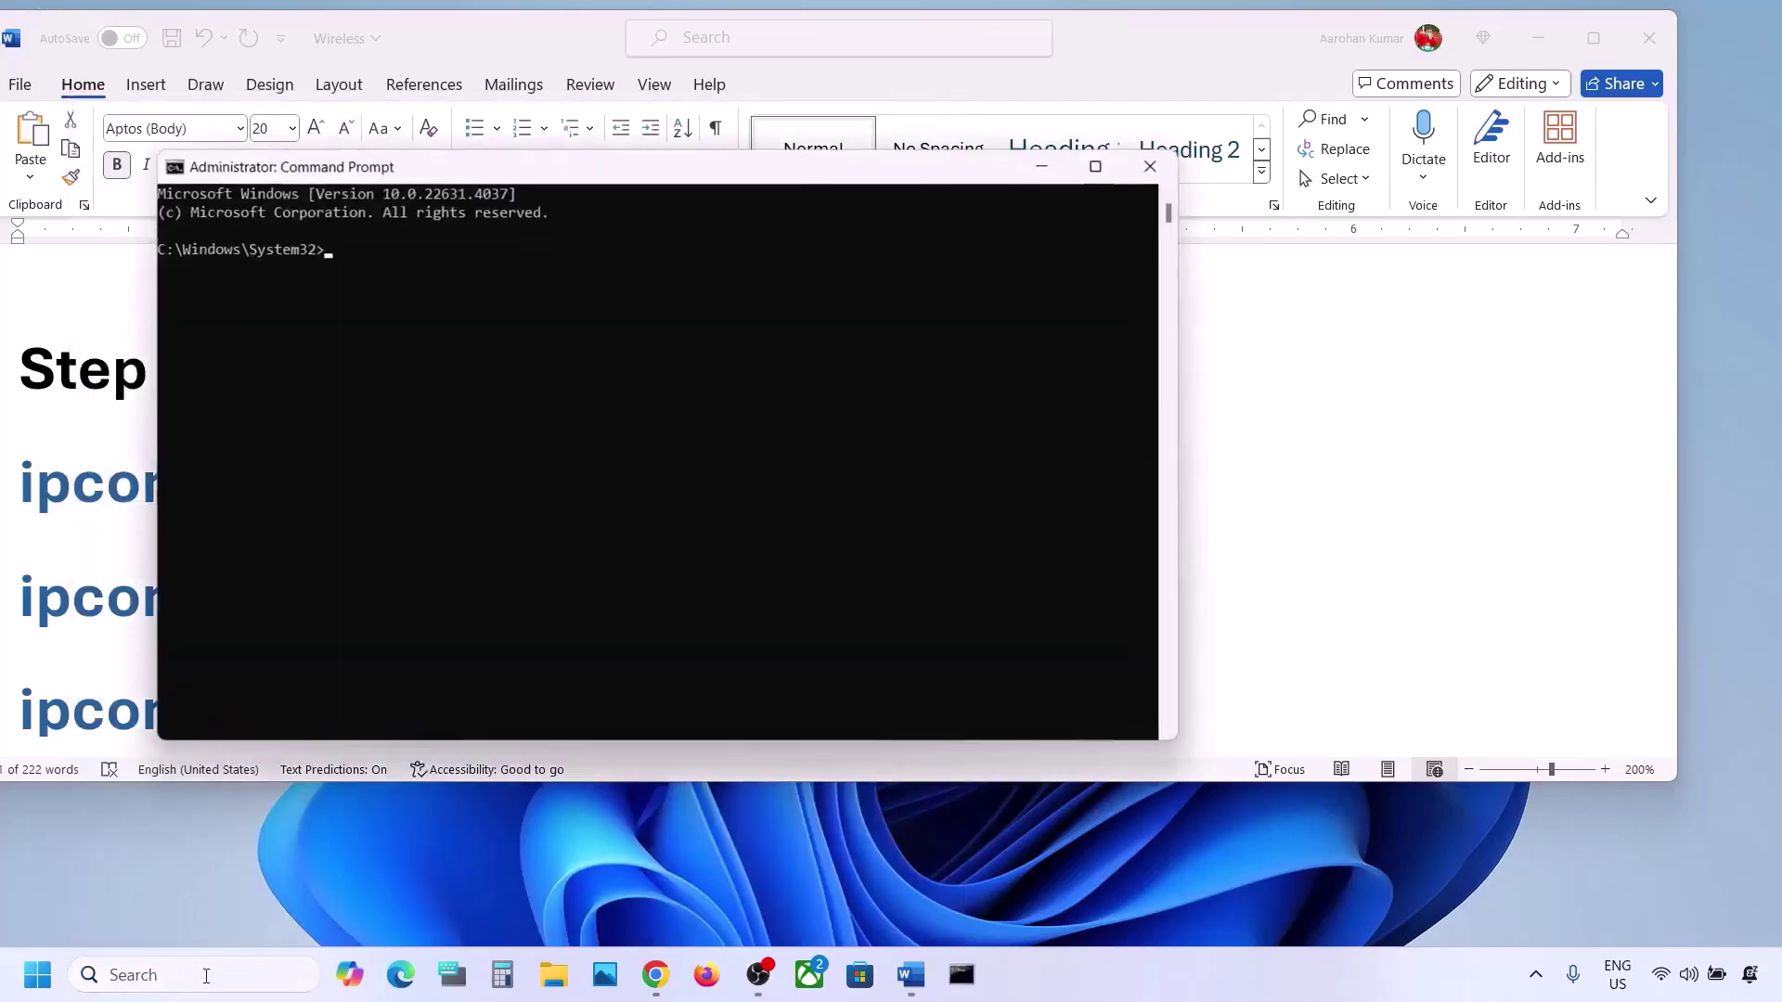
click(172, 978)
text(cmd)
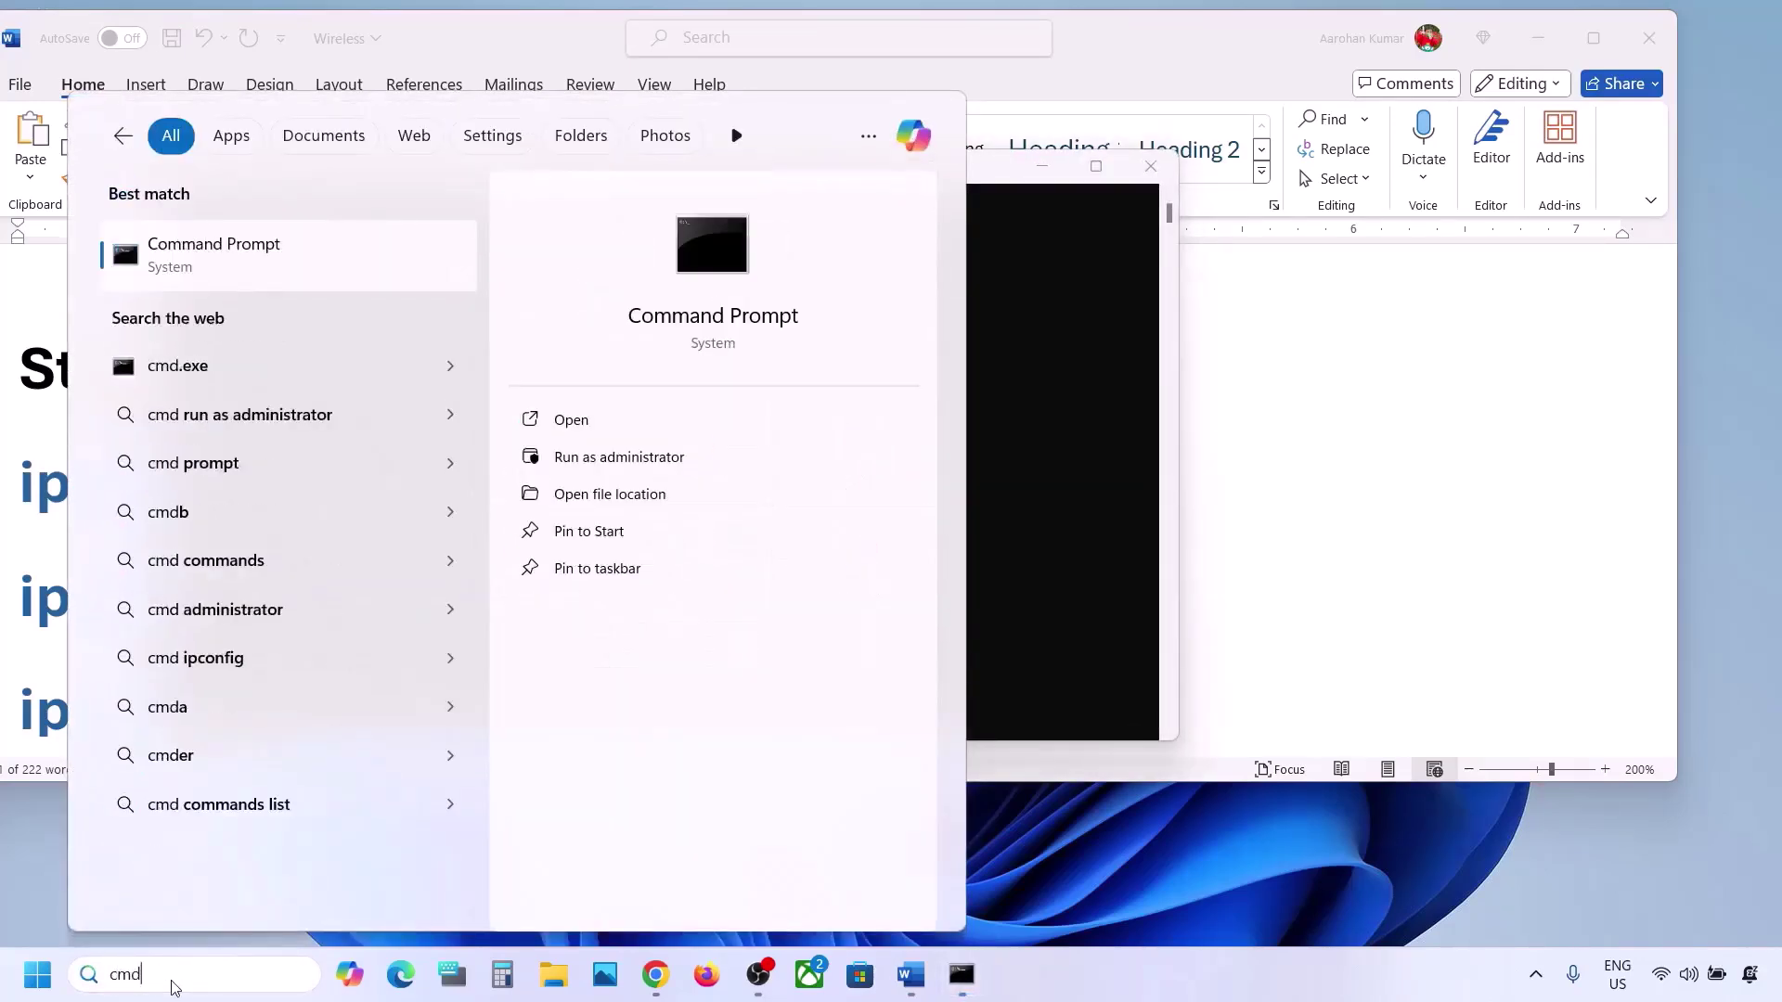
right_click(304, 257)
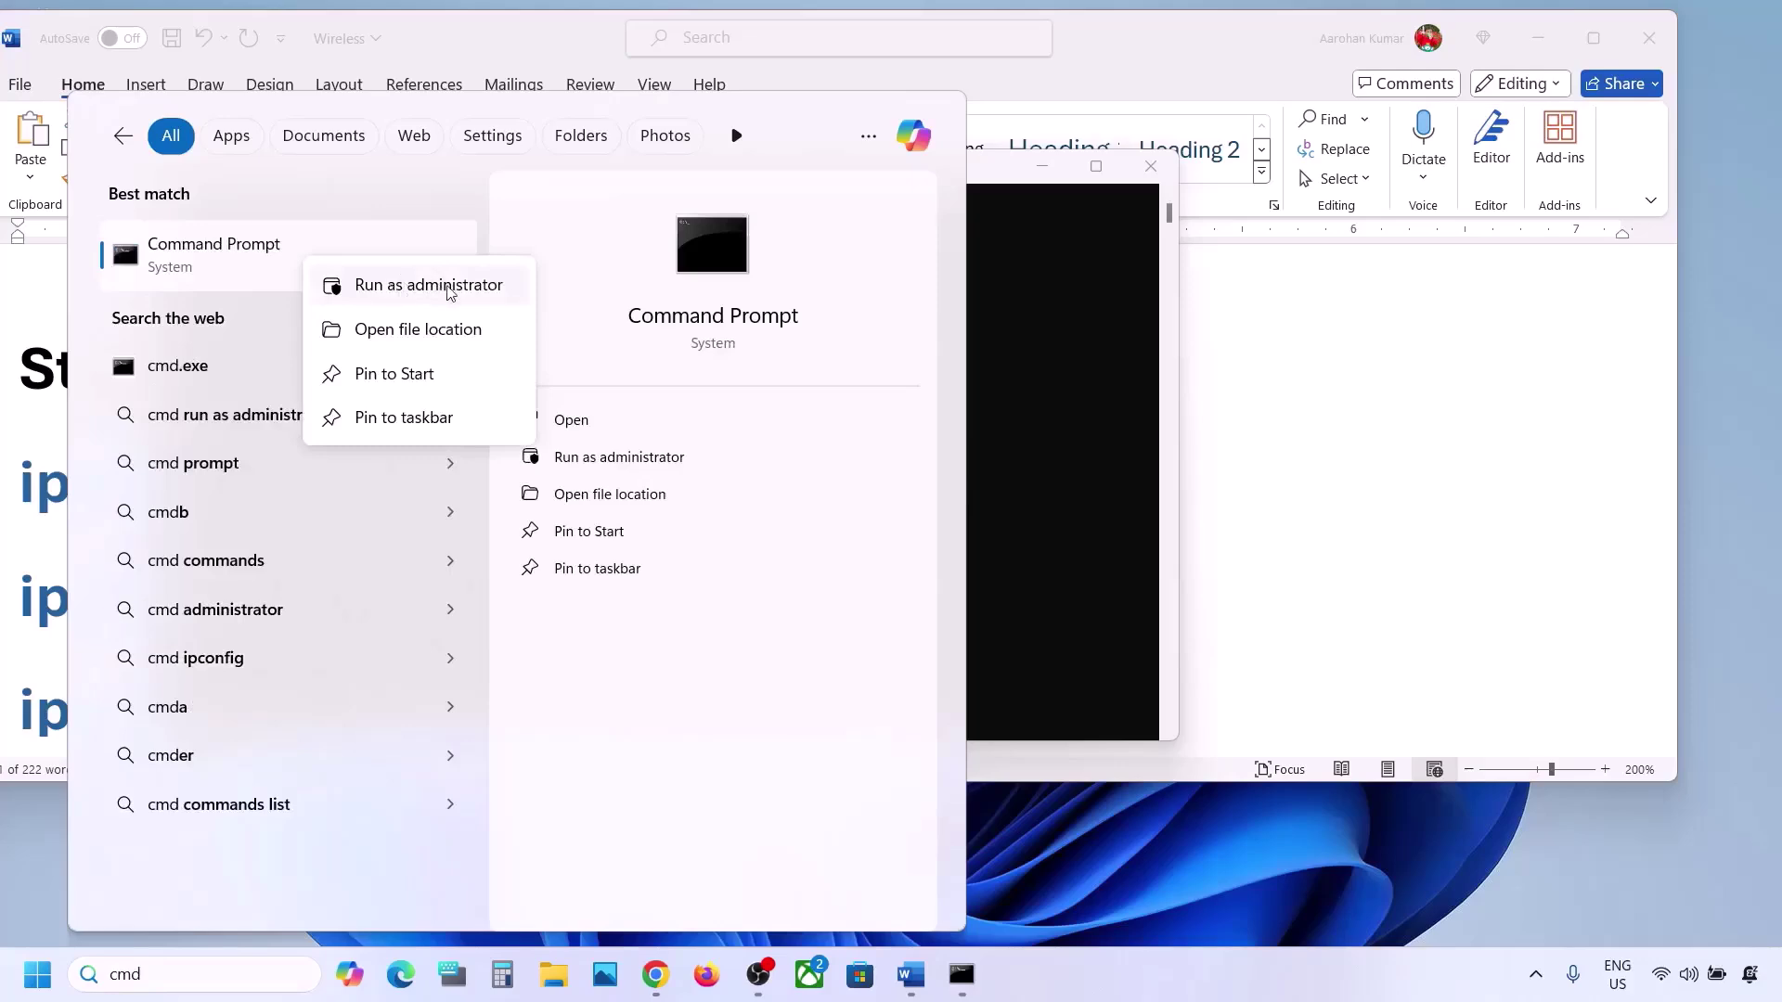
click(1044, 334)
Paste and run the ipconfig/flushdns command in the administrator Command Prompt
click(809, 372)
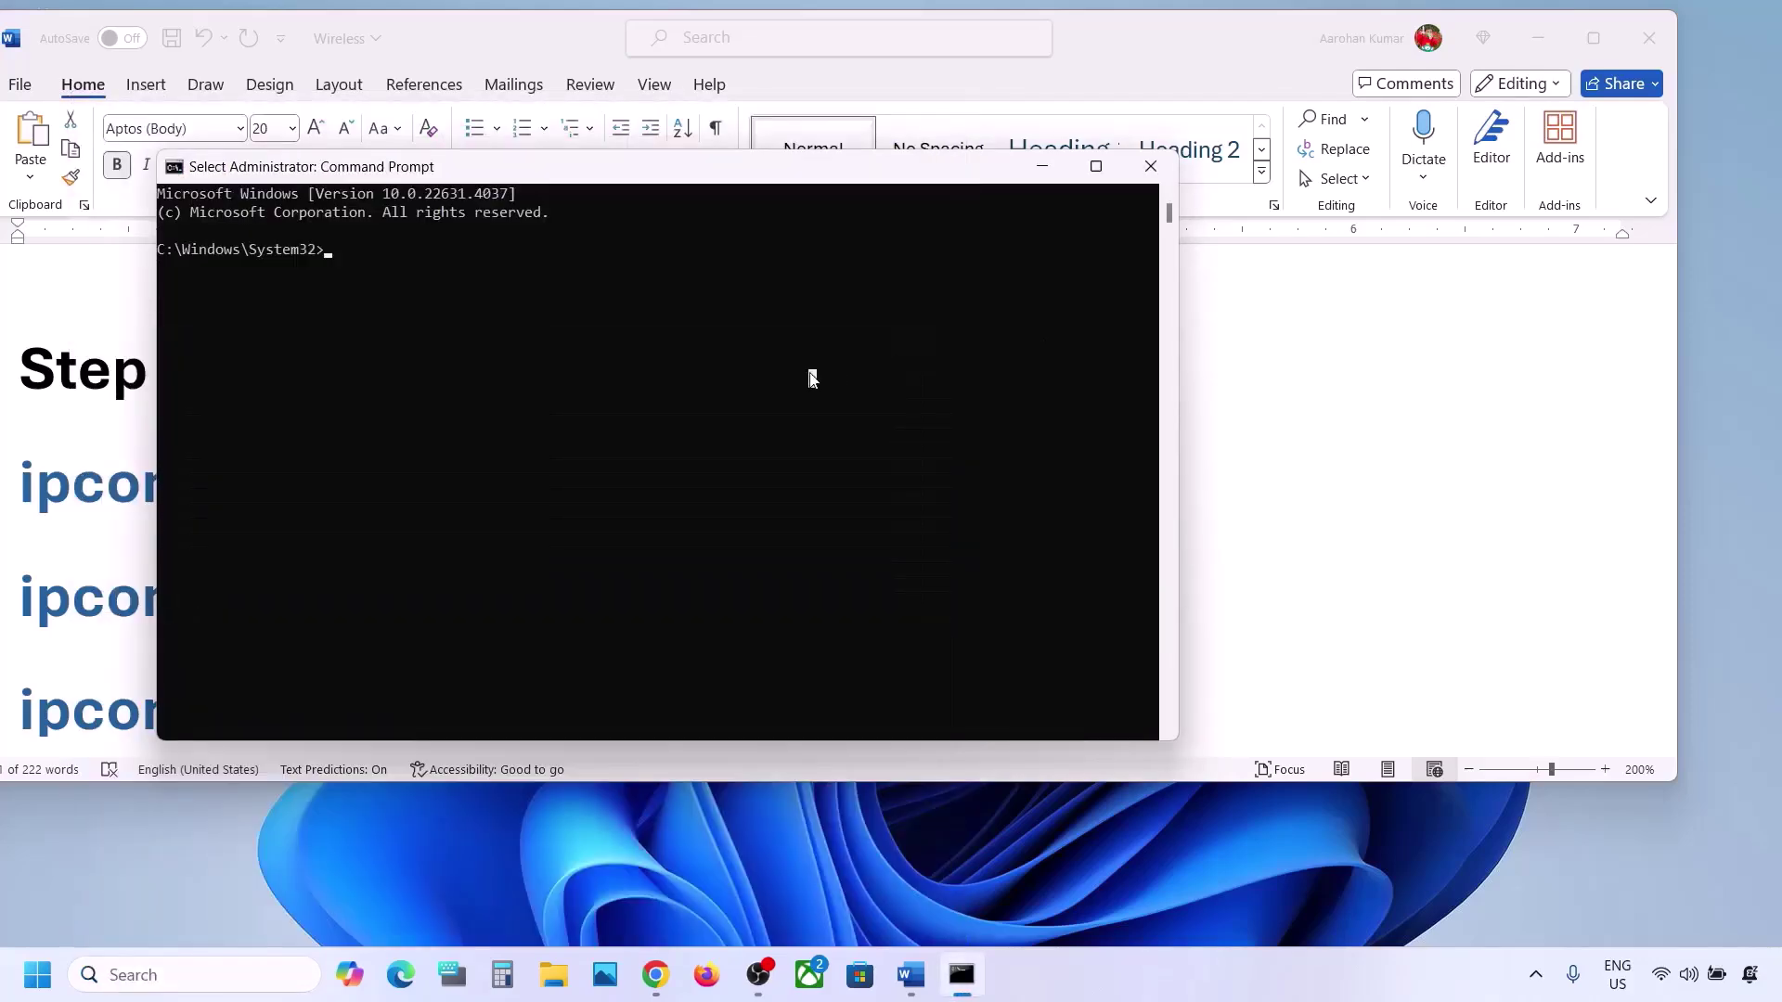
right_click(809, 371)
key(Return)
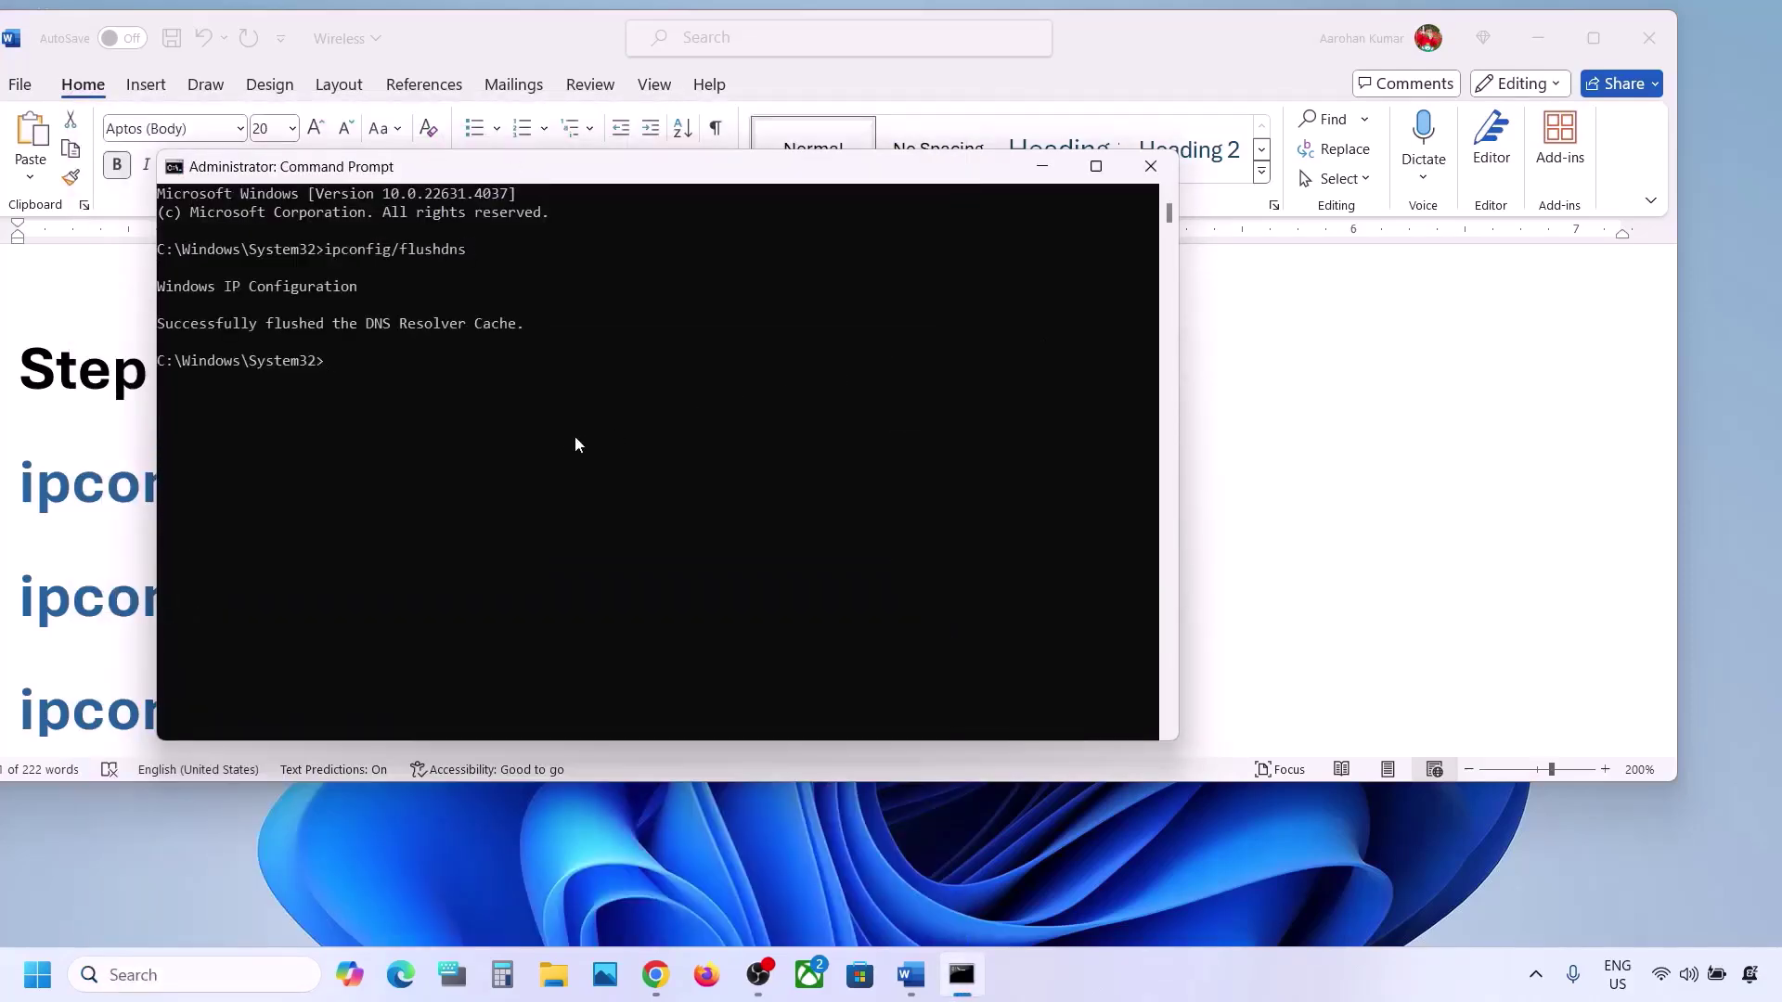
Maximize the Word document, select its ipconfig /release command, and run that command in Command Prompt
click(1594, 37)
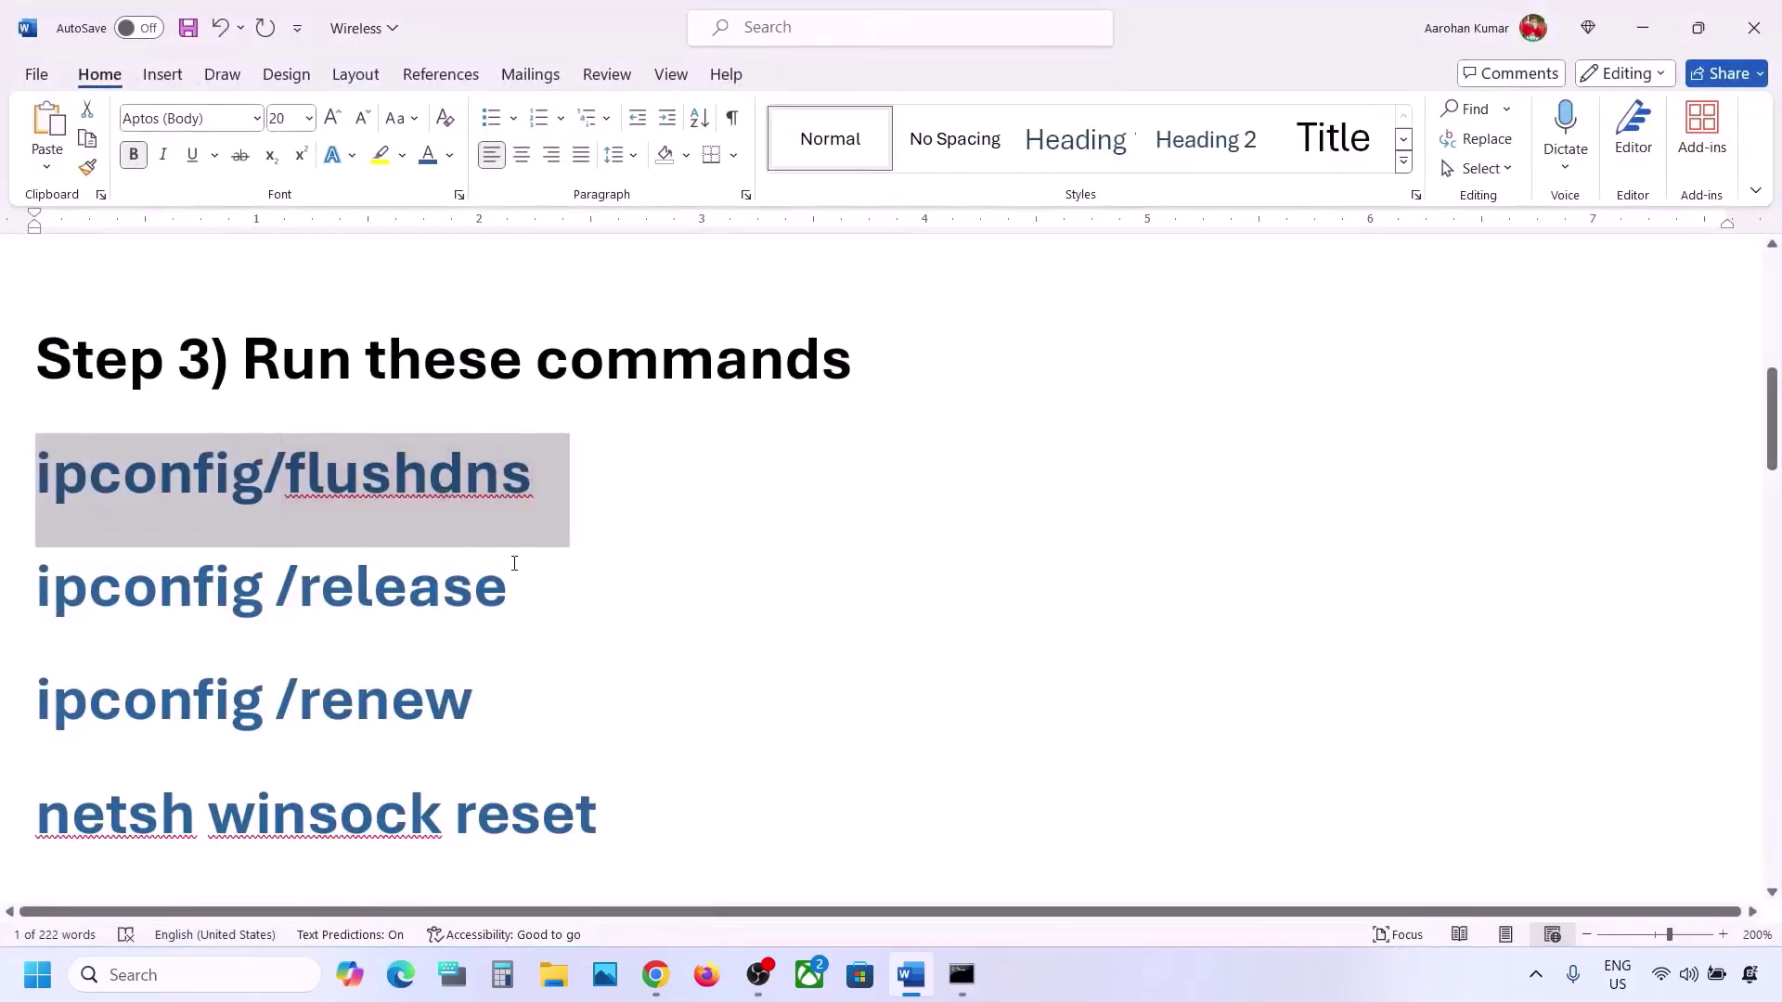
triple_click(515, 566)
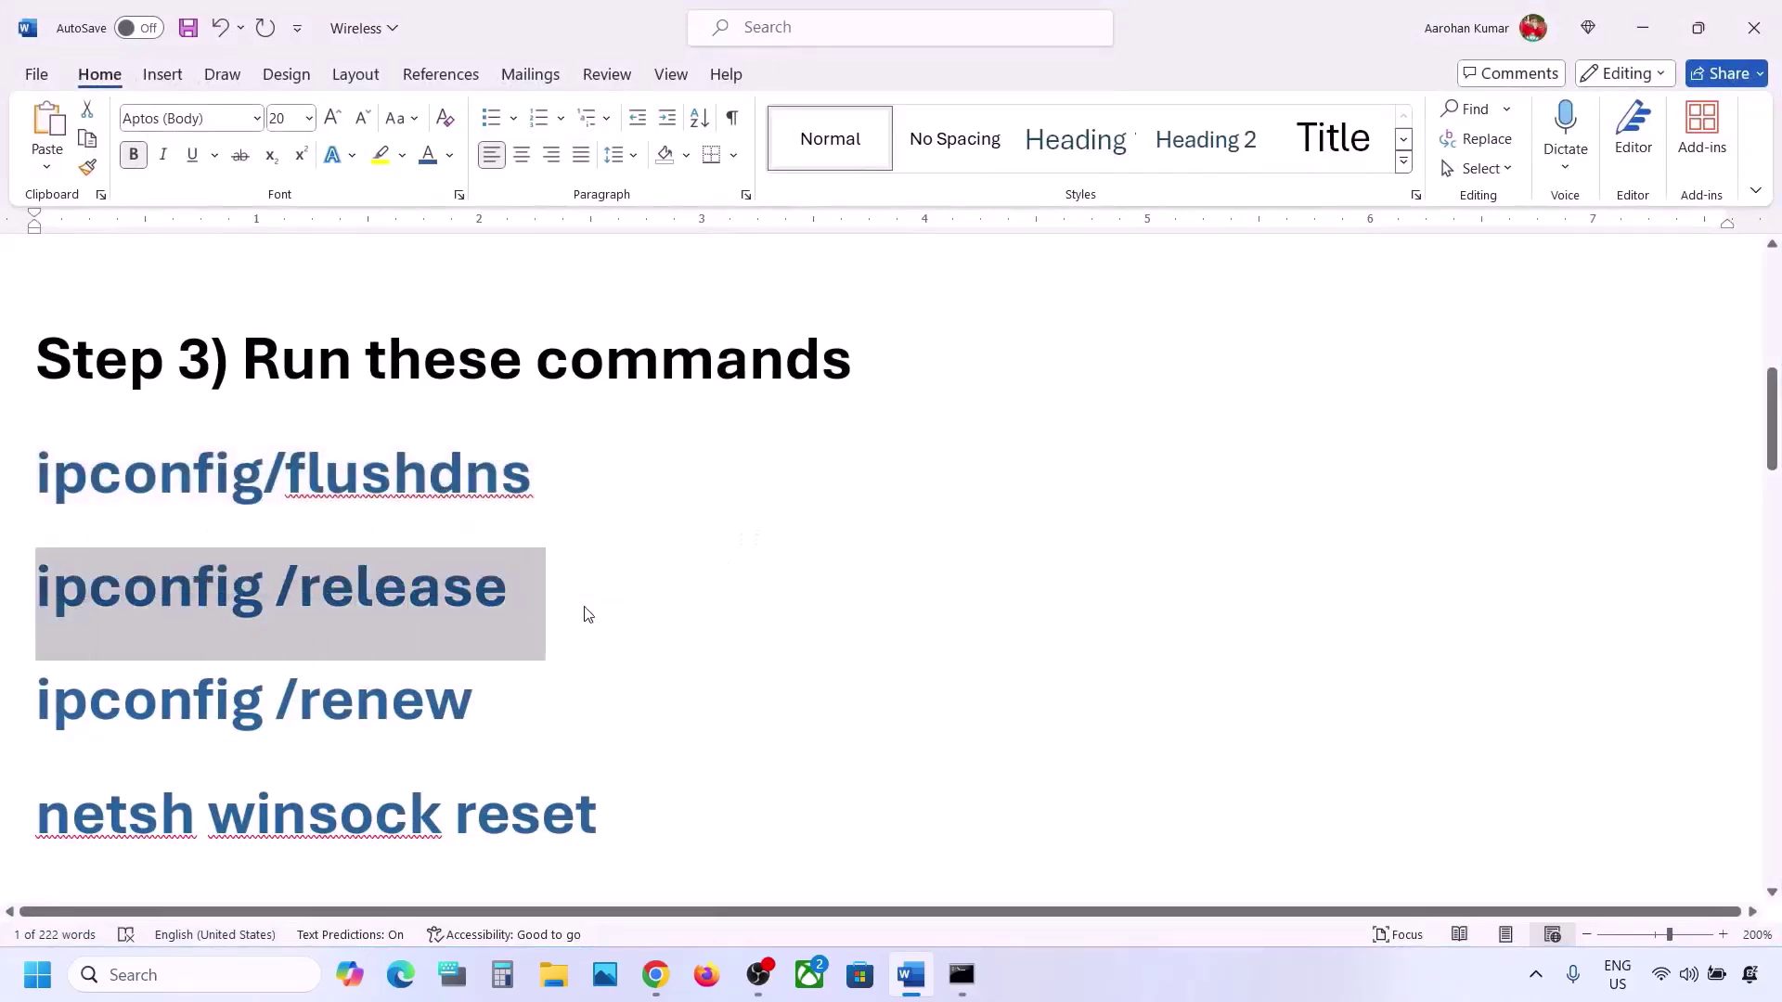
click(962, 975)
text(ipconfig /release)
key(Return)
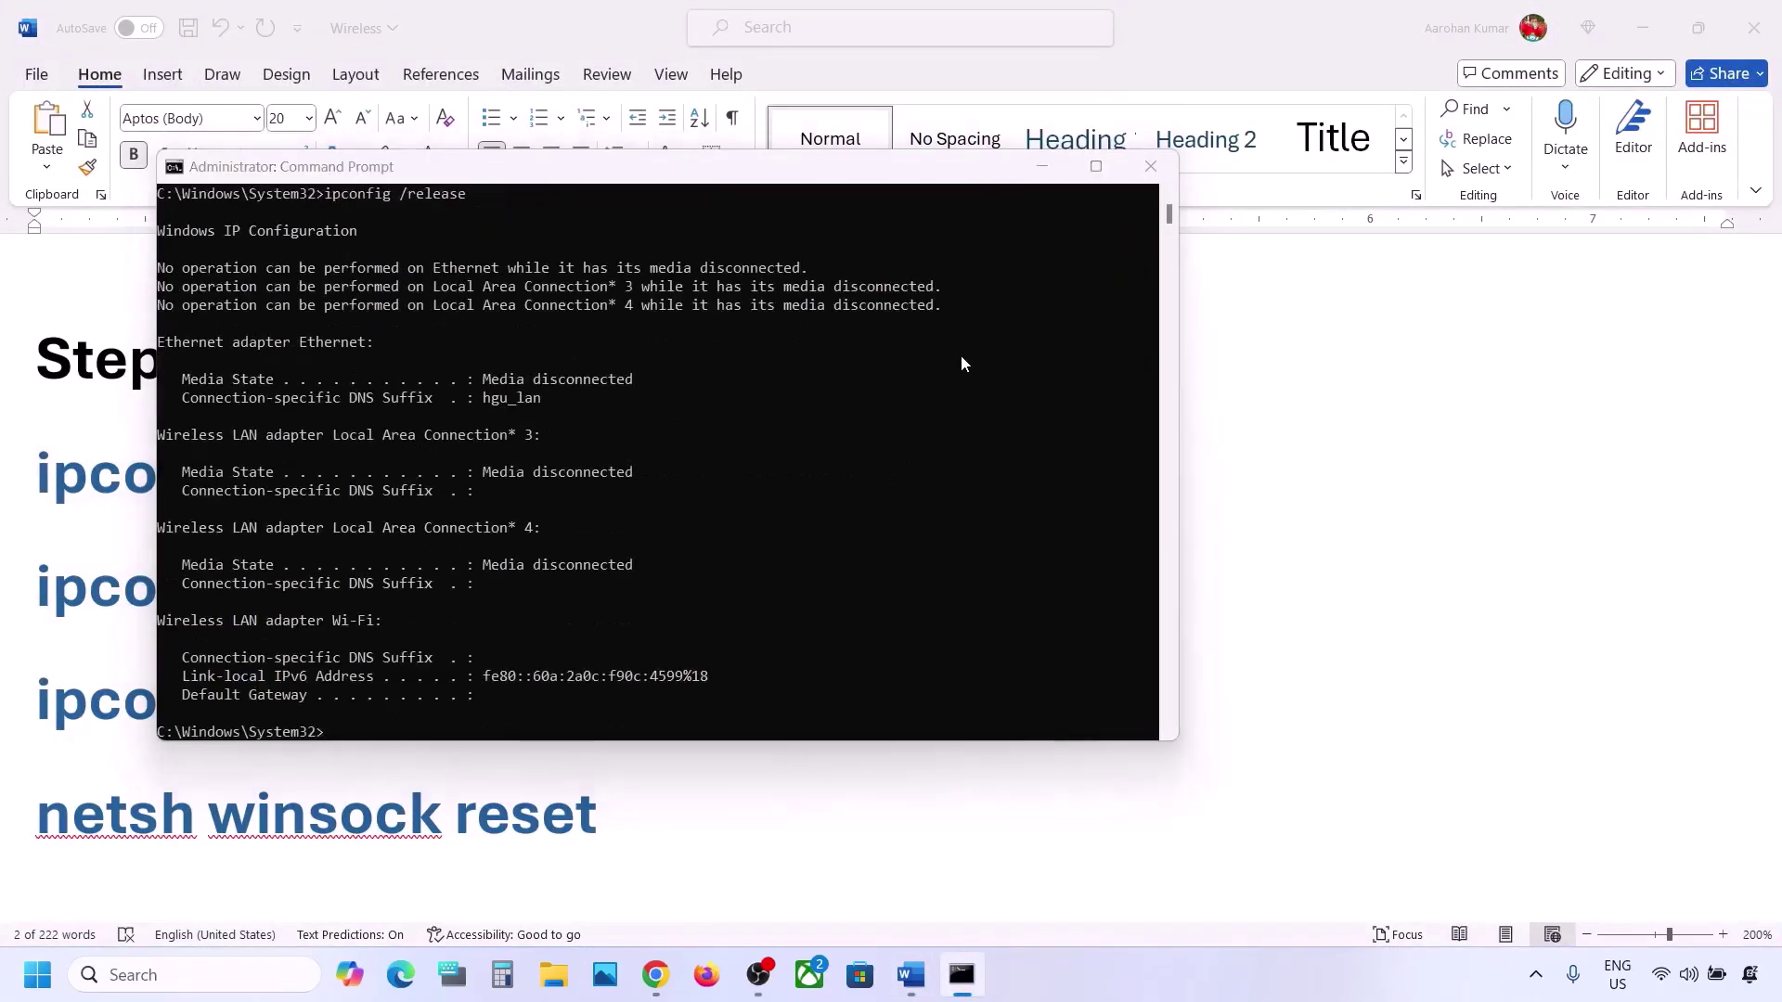
Copy the ipconfig /renew command from the document and run it in Command Prompt
key(alt+Tab)
click(483, 703)
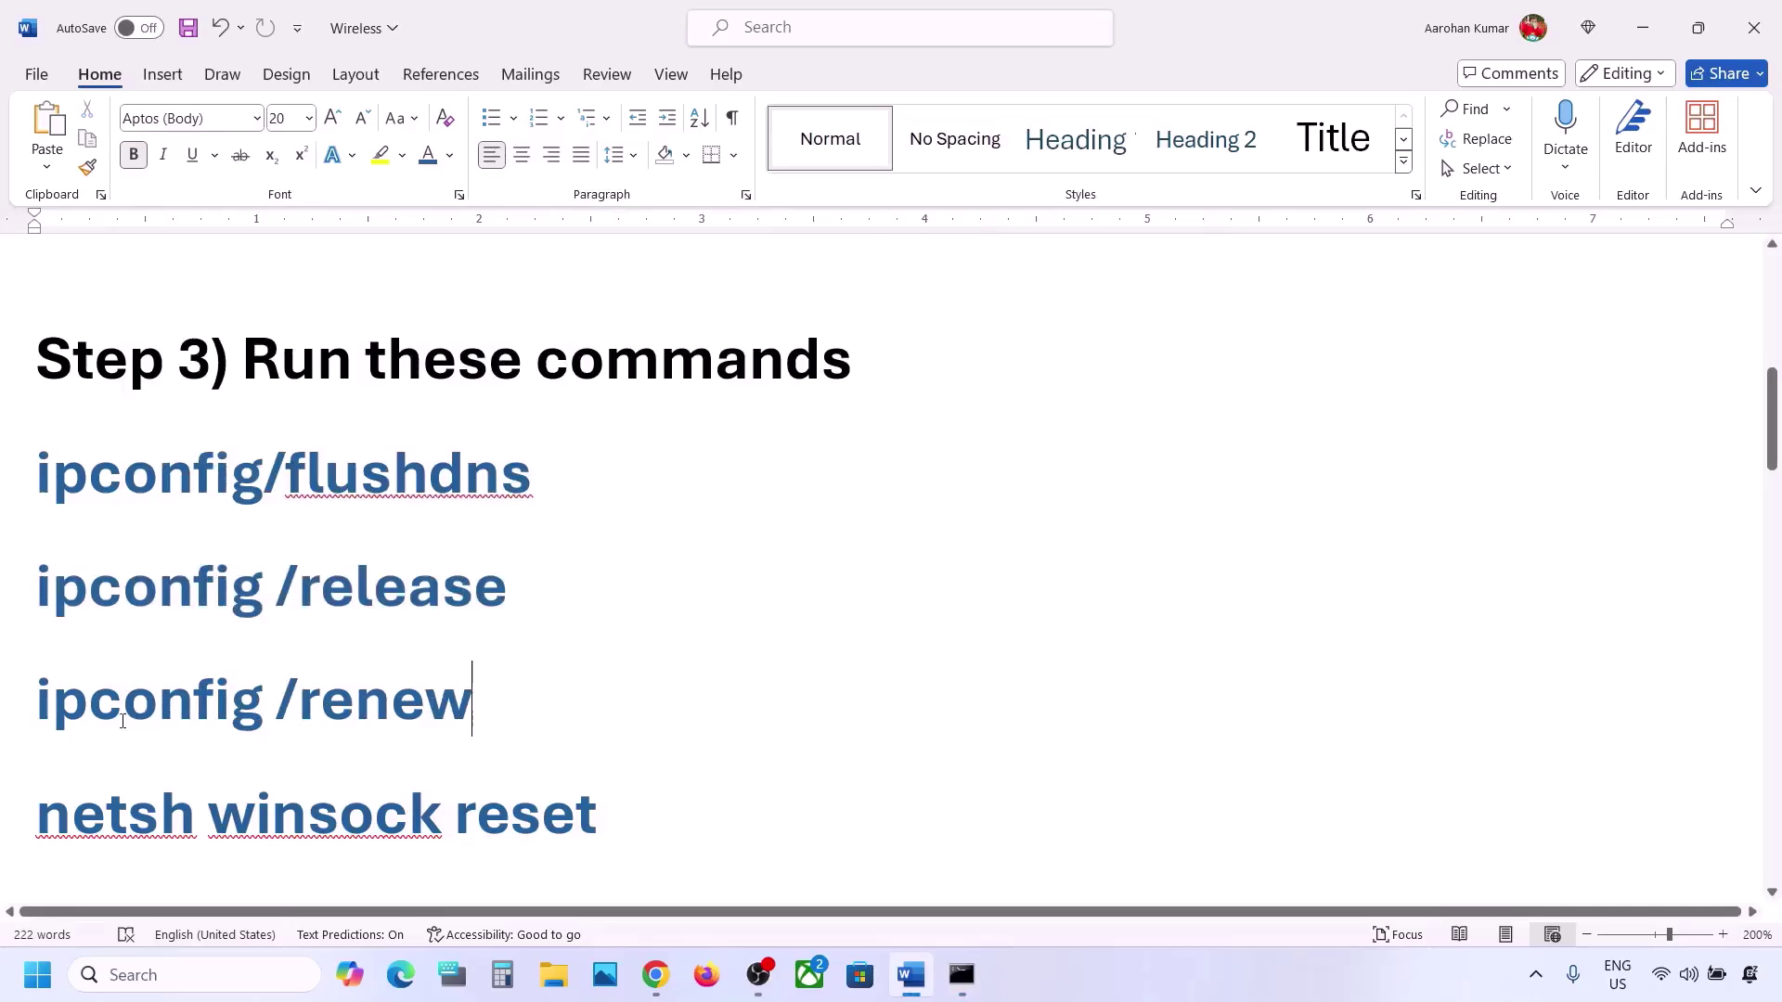
triple_click(55, 708)
key(ctrl+c)
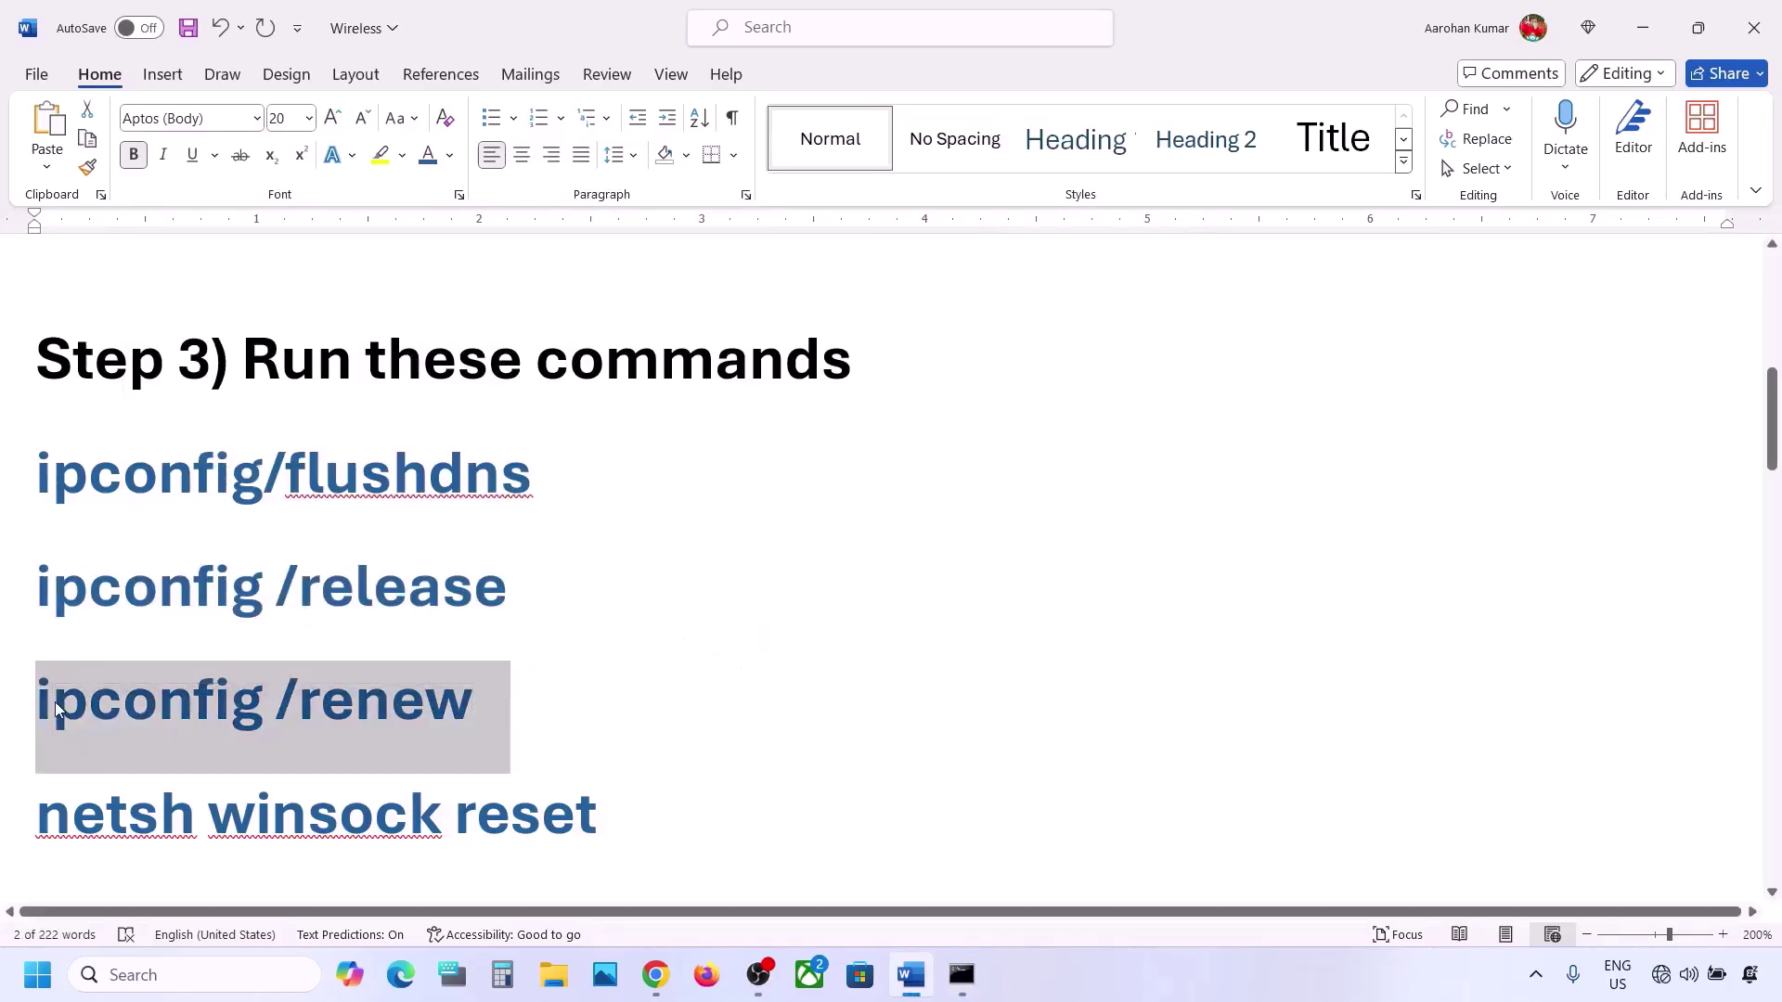
key(alt+Tab)
key(ctrl+v)
key(Return)
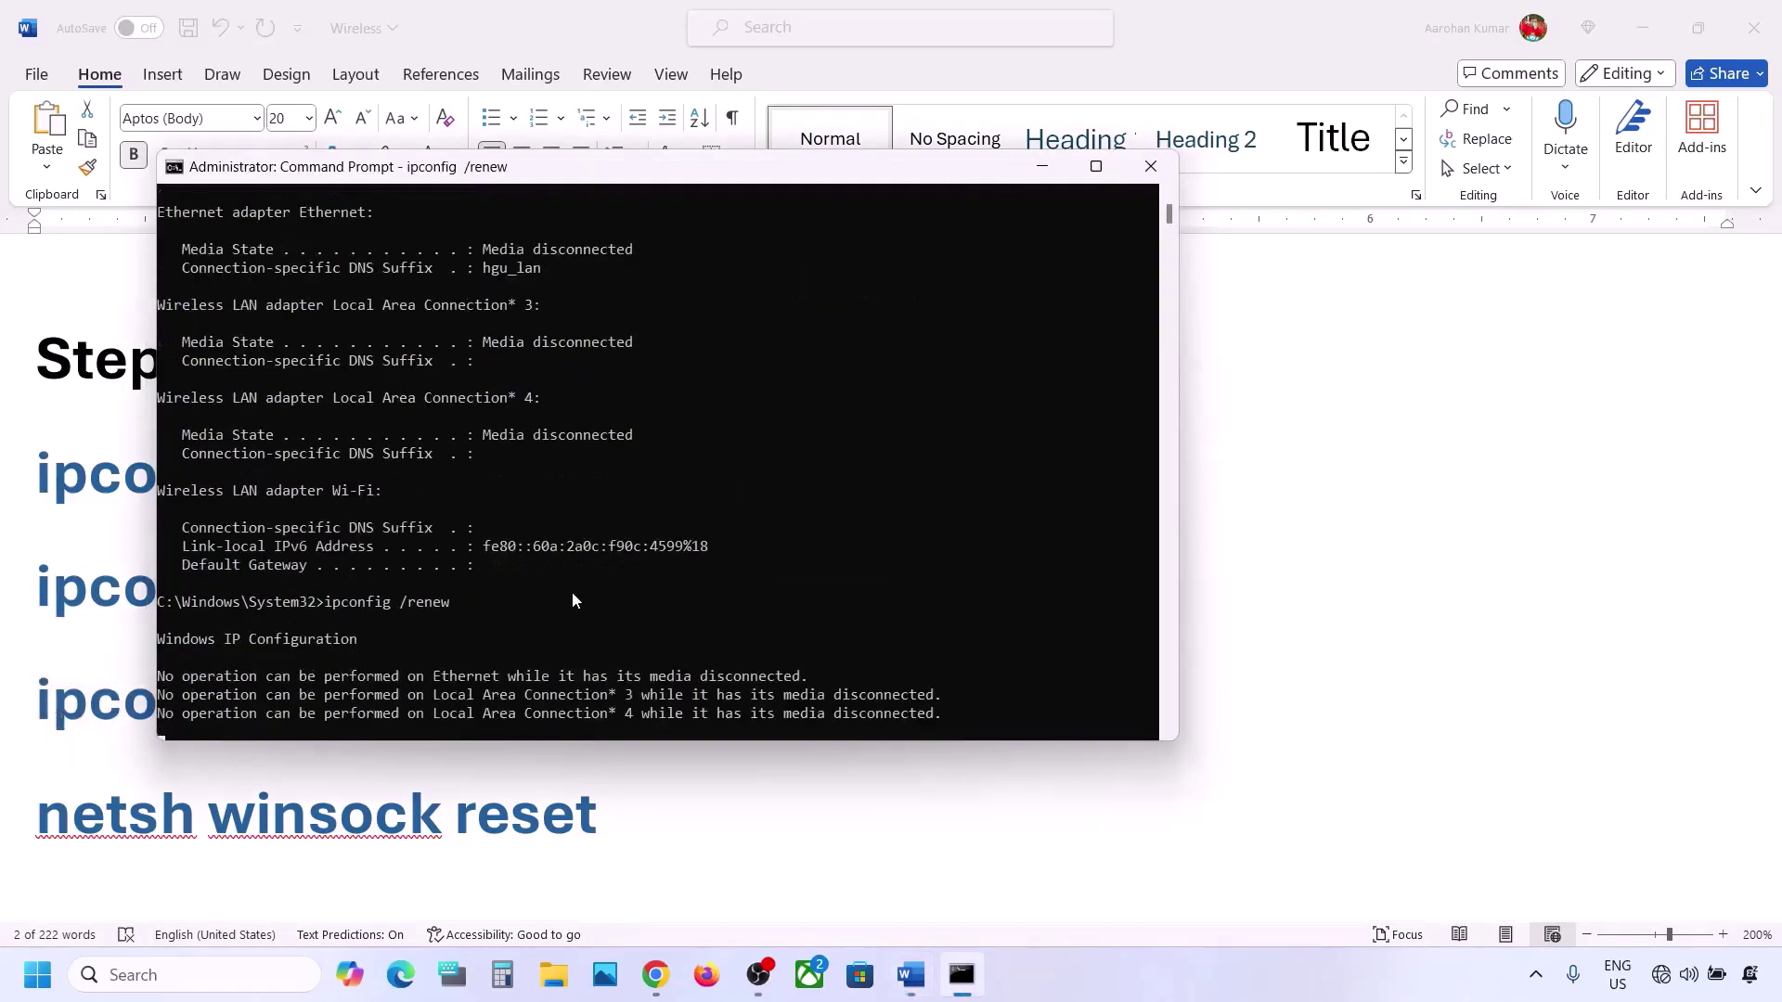
Copy the netsh winsock reset command from the document and run it in Command Prompt
key(alt+Tab)
scroll(435, 639, down, 2)
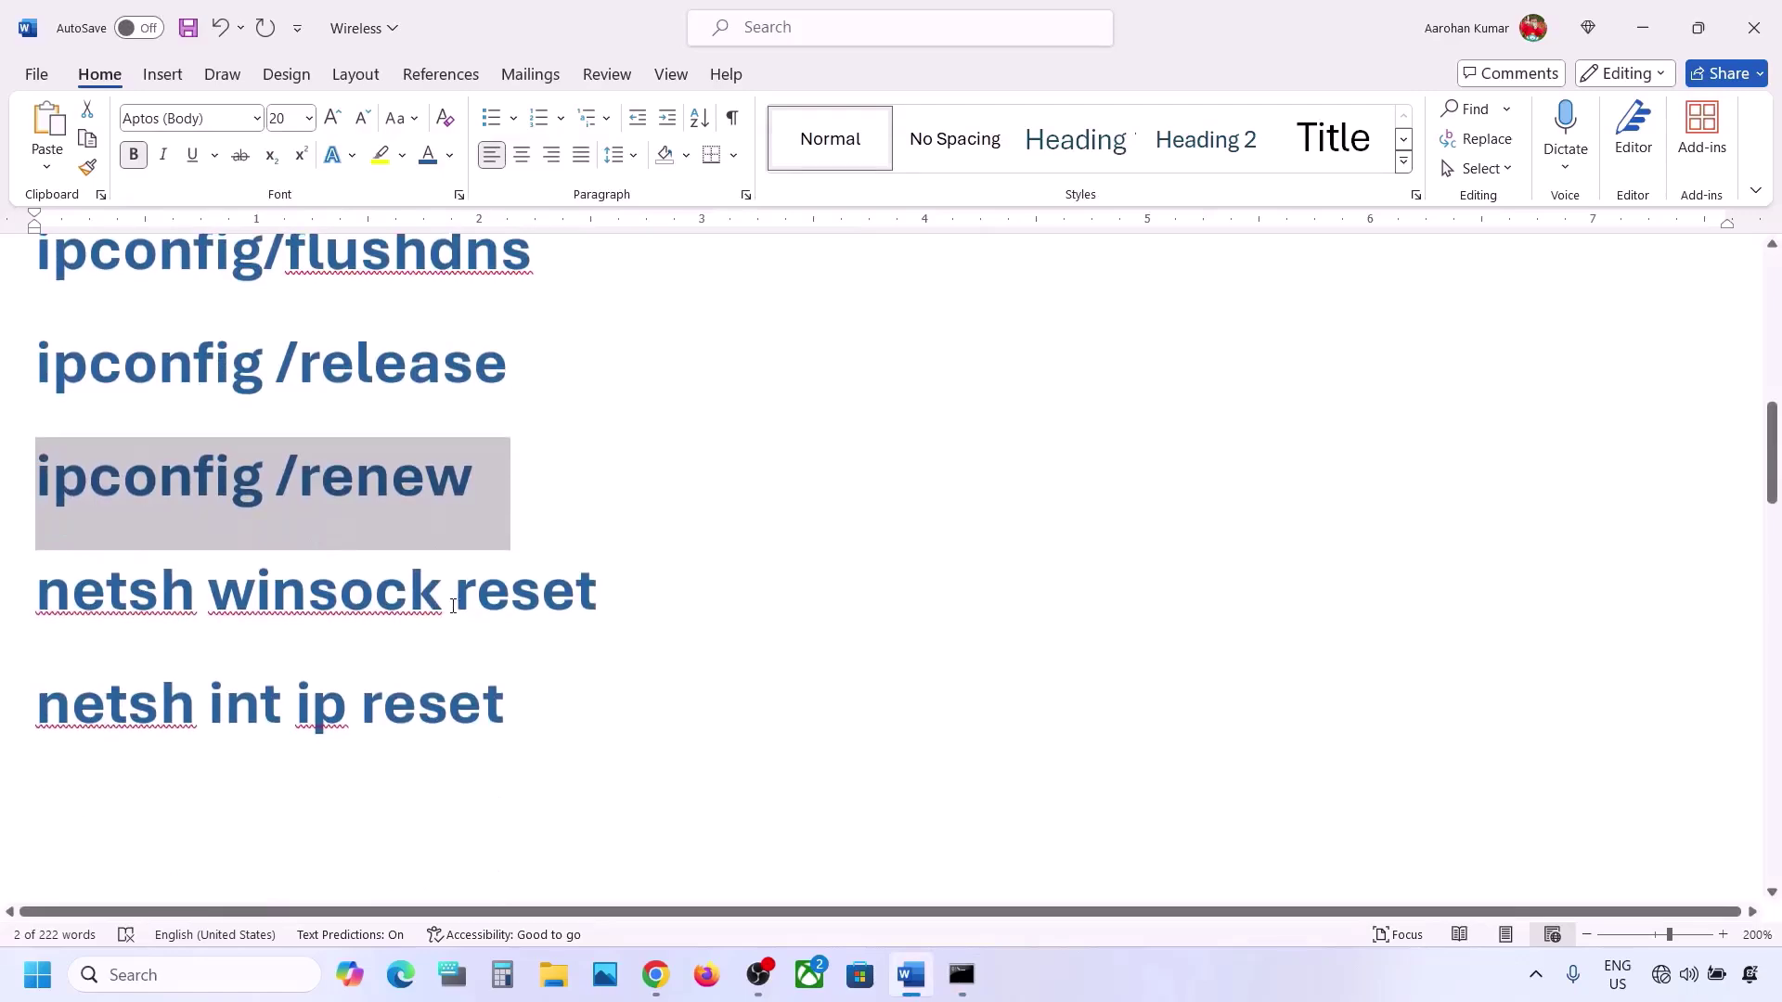
double_click(447, 596)
click(628, 581)
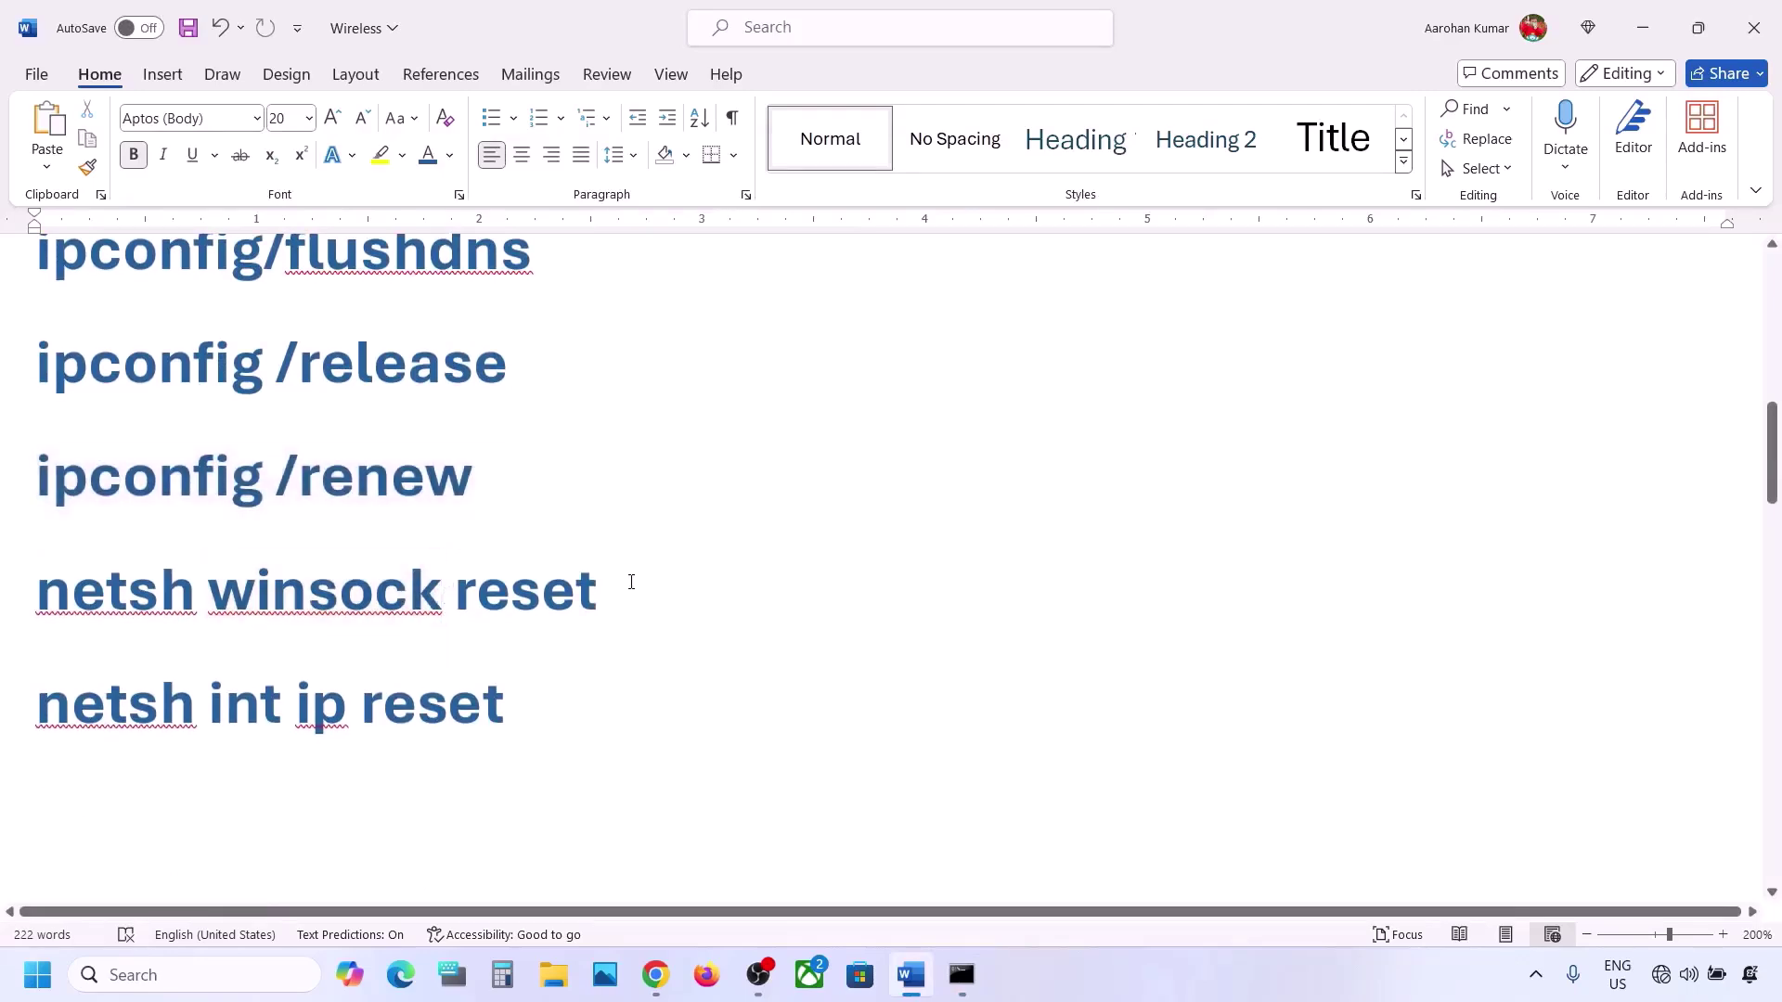
drag(628, 581, 87, 614)
key(ctrl+c)
key(alt+Tab)
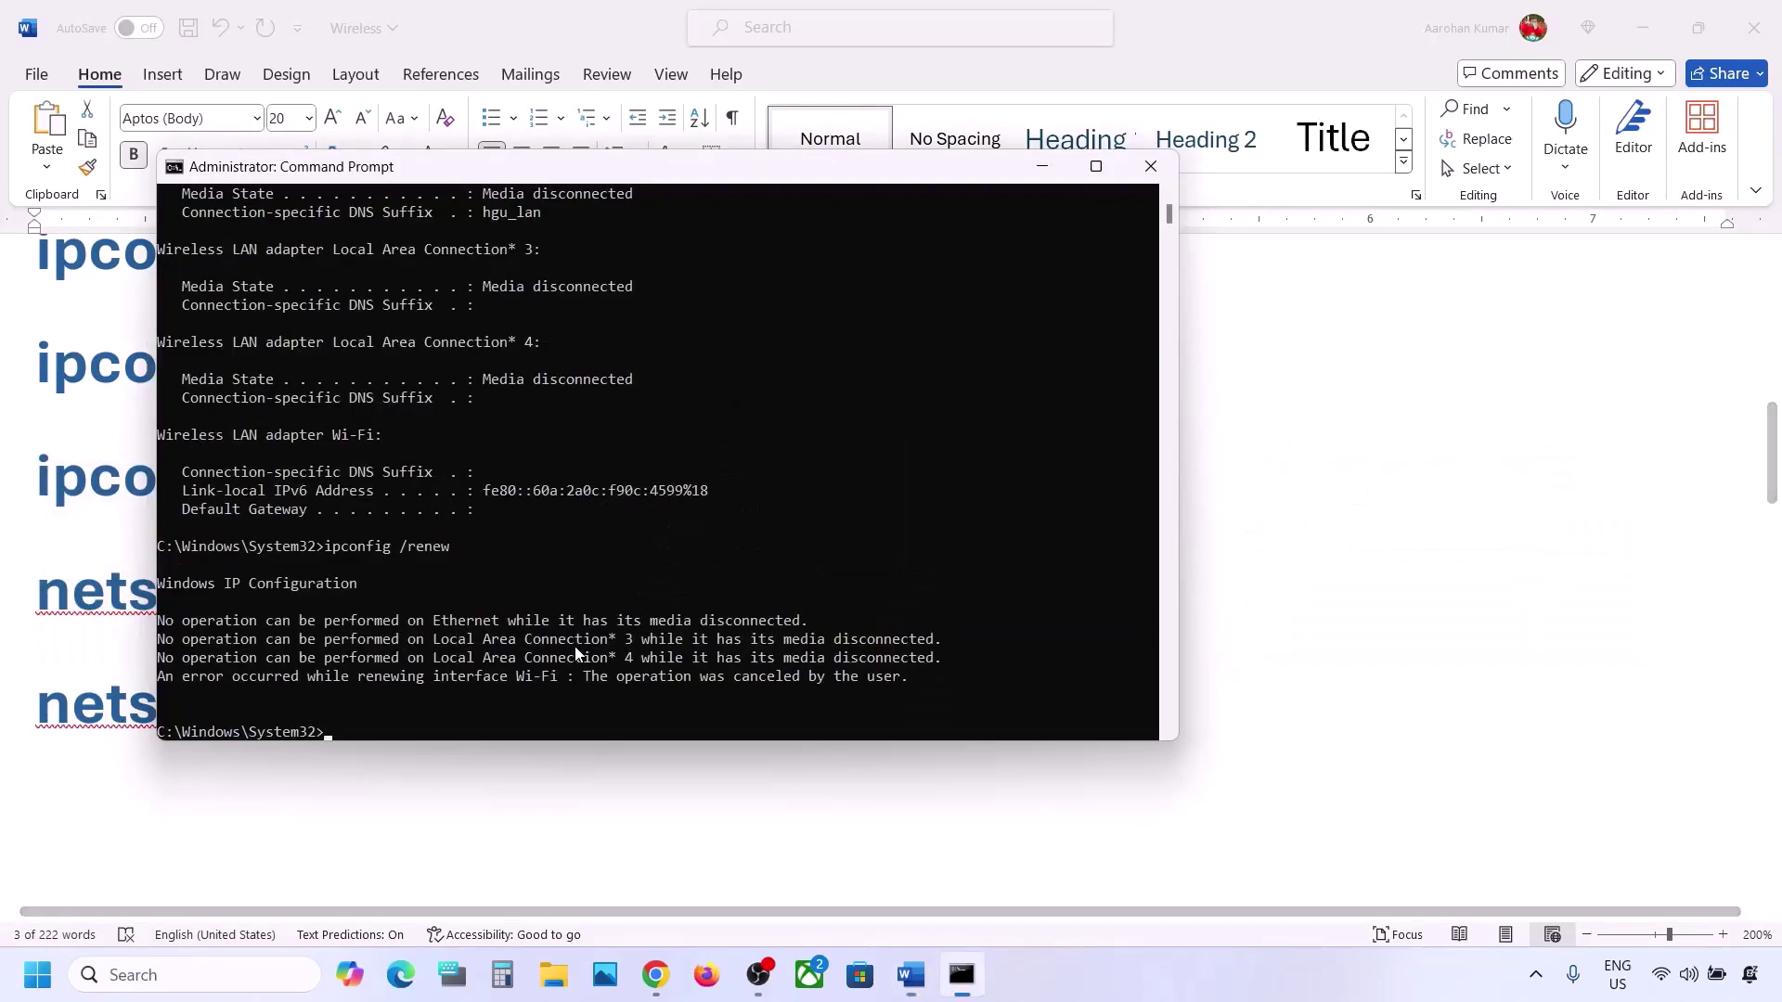
key(ctrl+v)
key(Return)
Copy netsh int ip reset from the document, run it in Command Prompt, and close the Command Prompt window
key(alt+Tab)
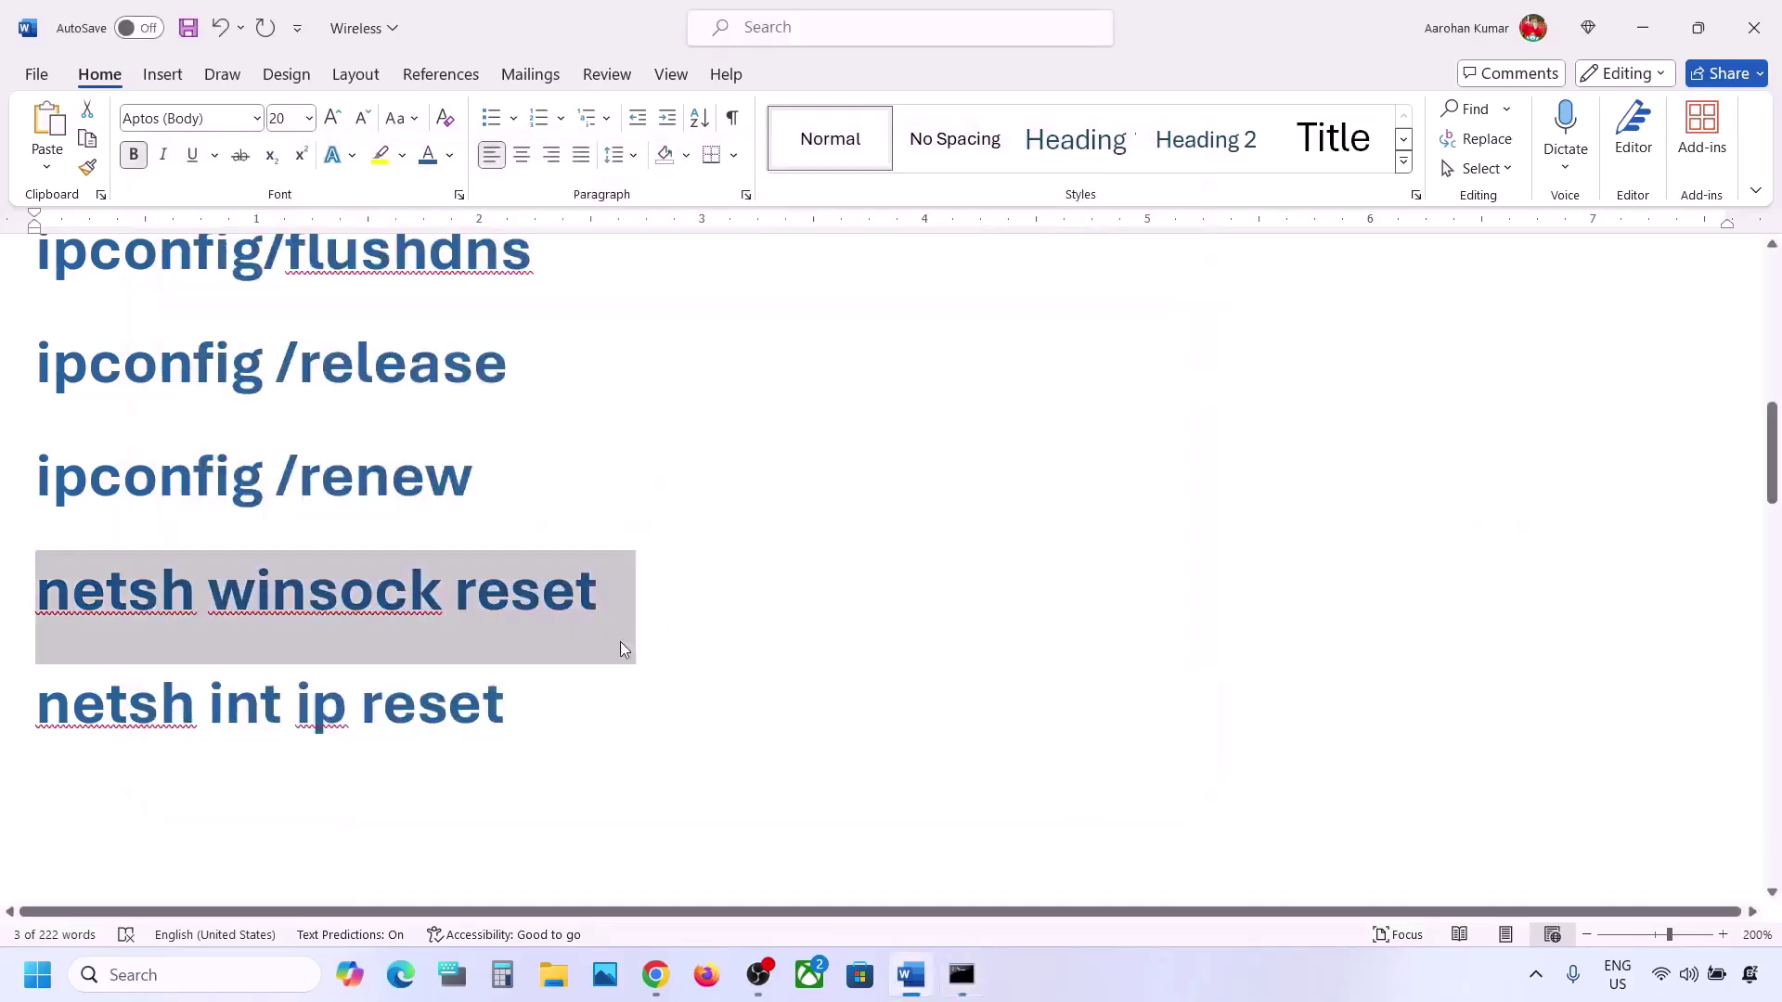
drag(584, 702, 98, 737)
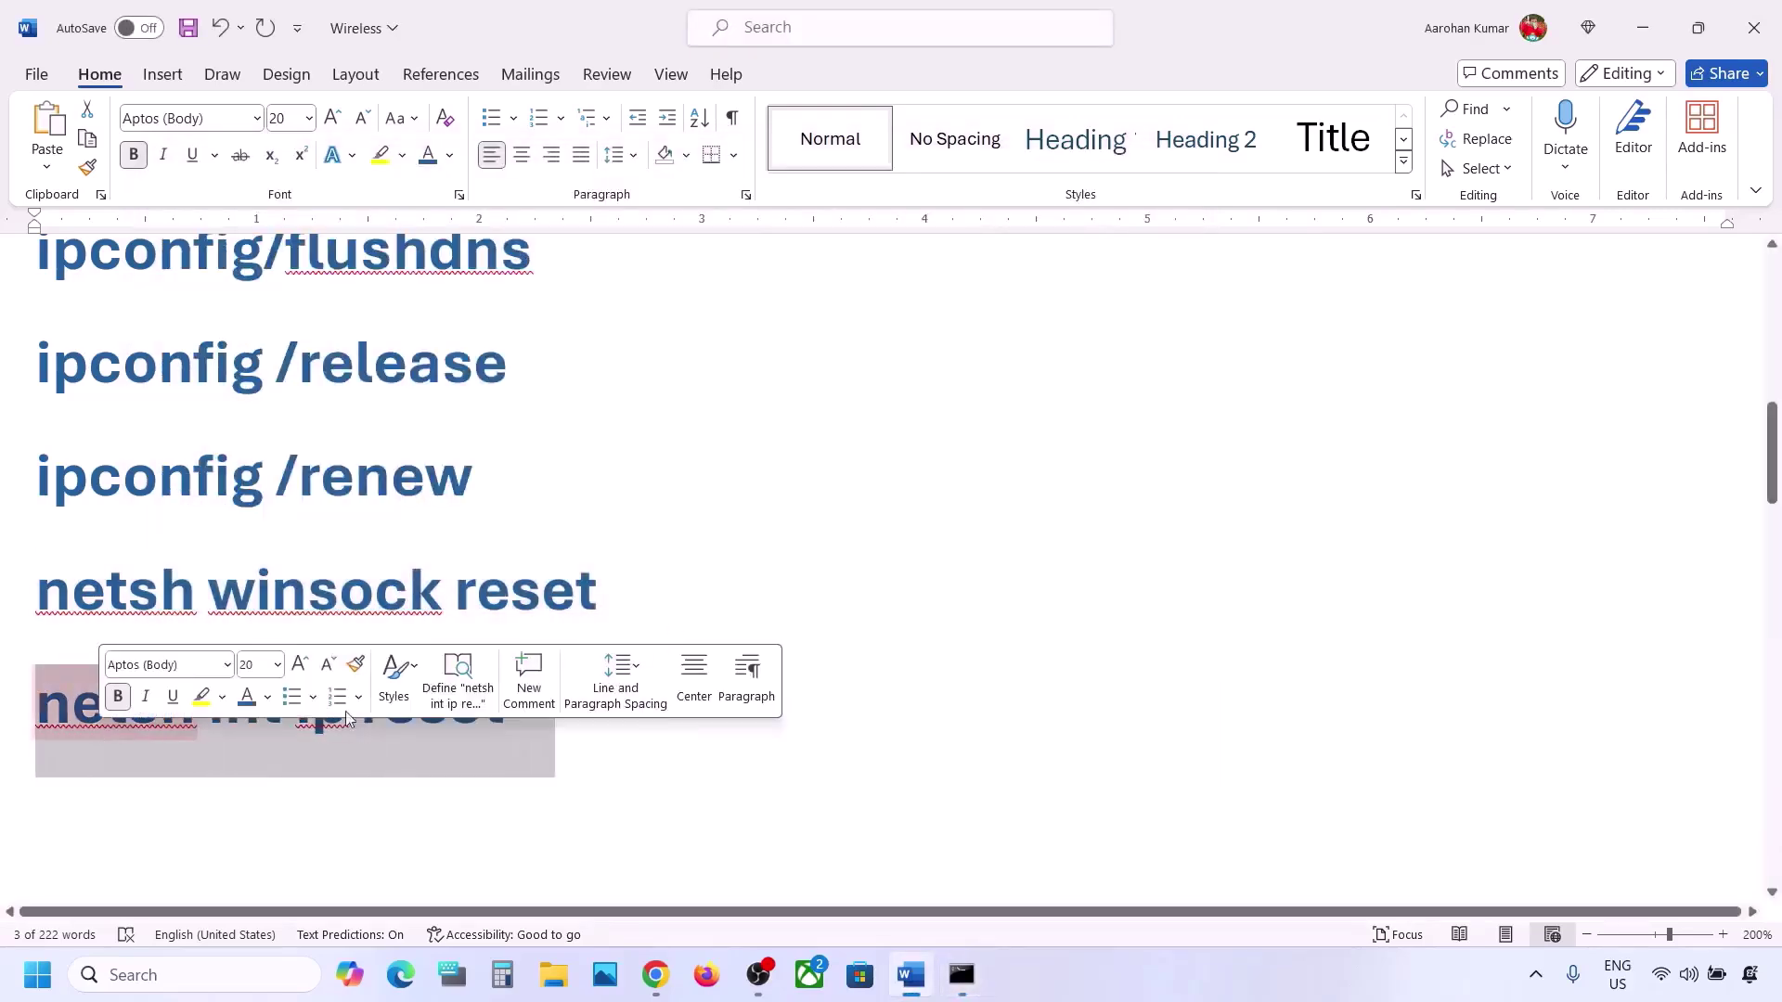
key(ctrl+c)
key(alt+Tab)
key(ctrl+v)
key(Return)
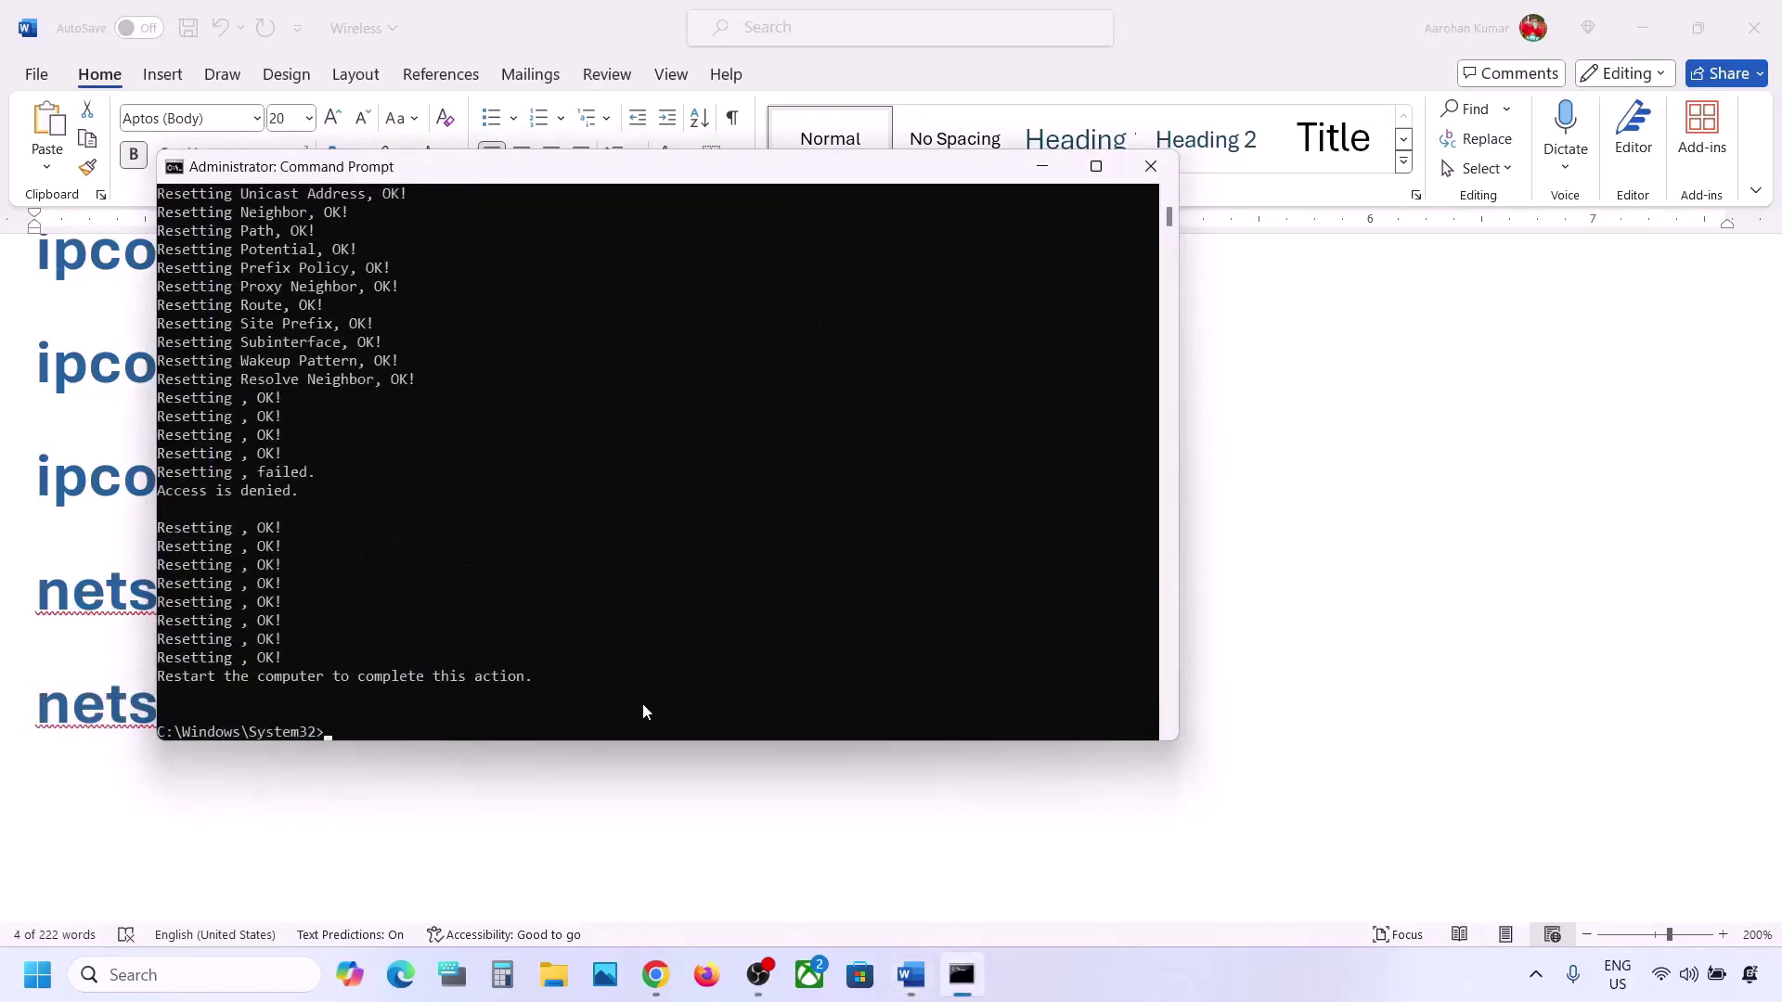
drag(181, 677, 464, 667)
click(1151, 166)
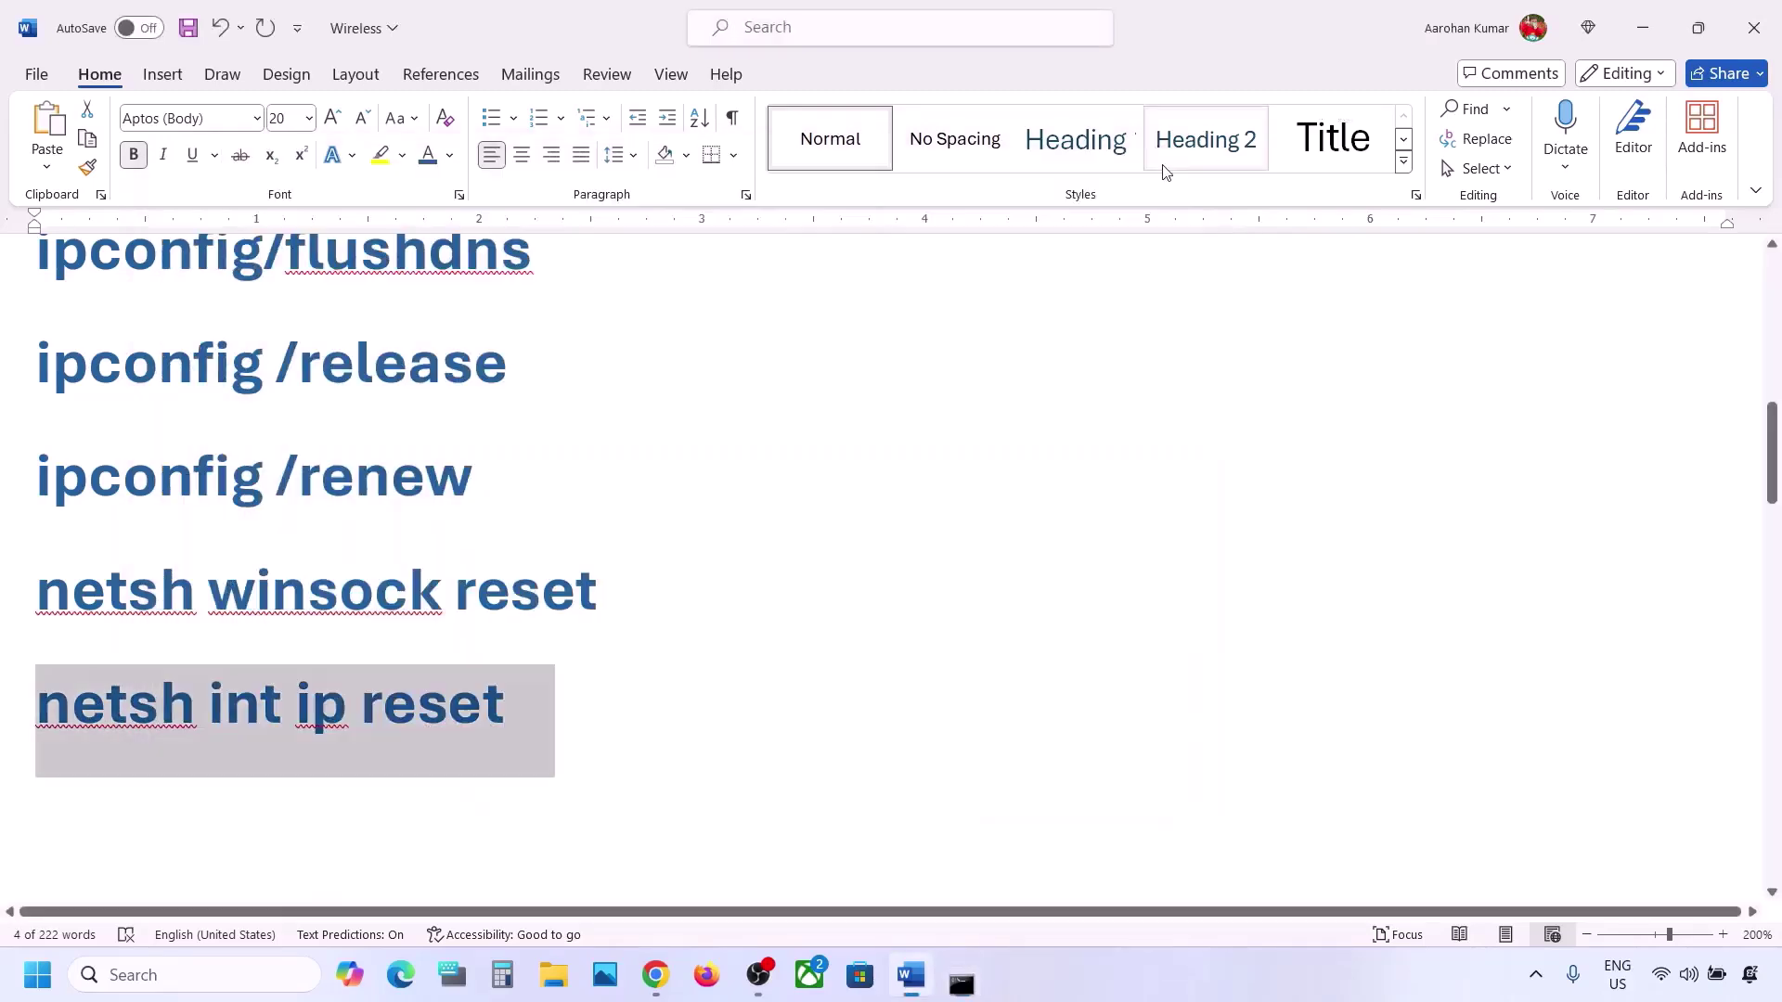
click(37, 974)
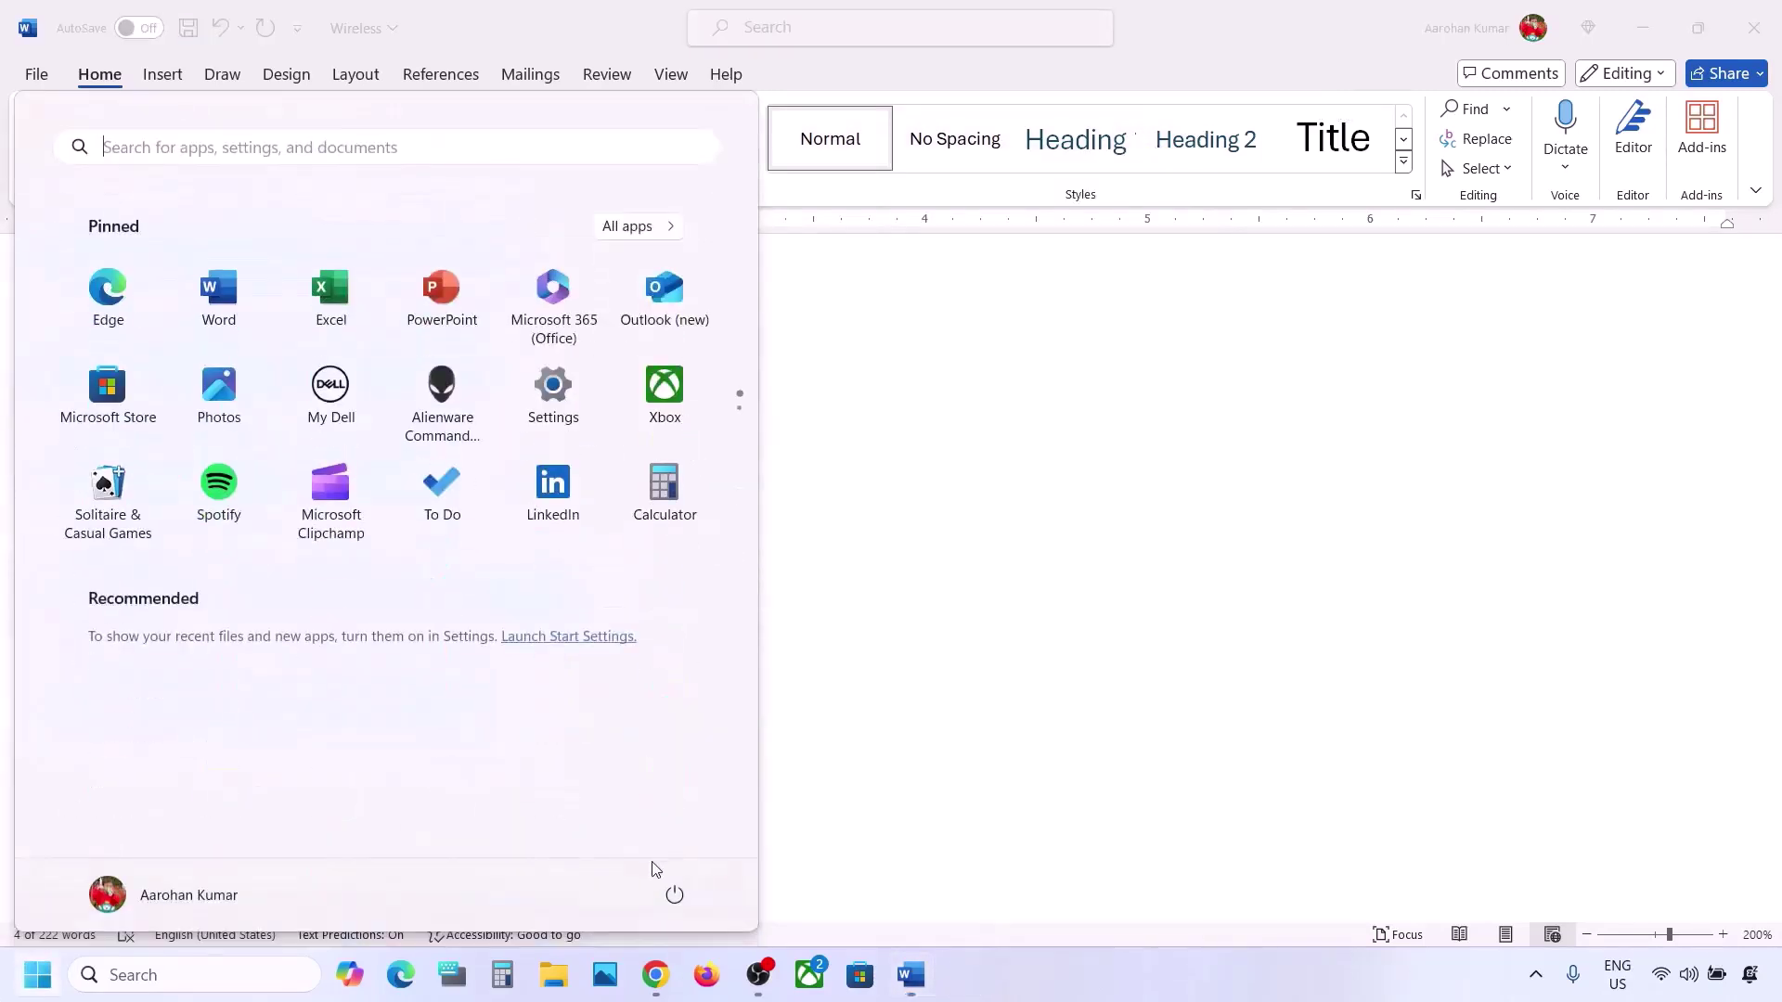
click(673, 893)
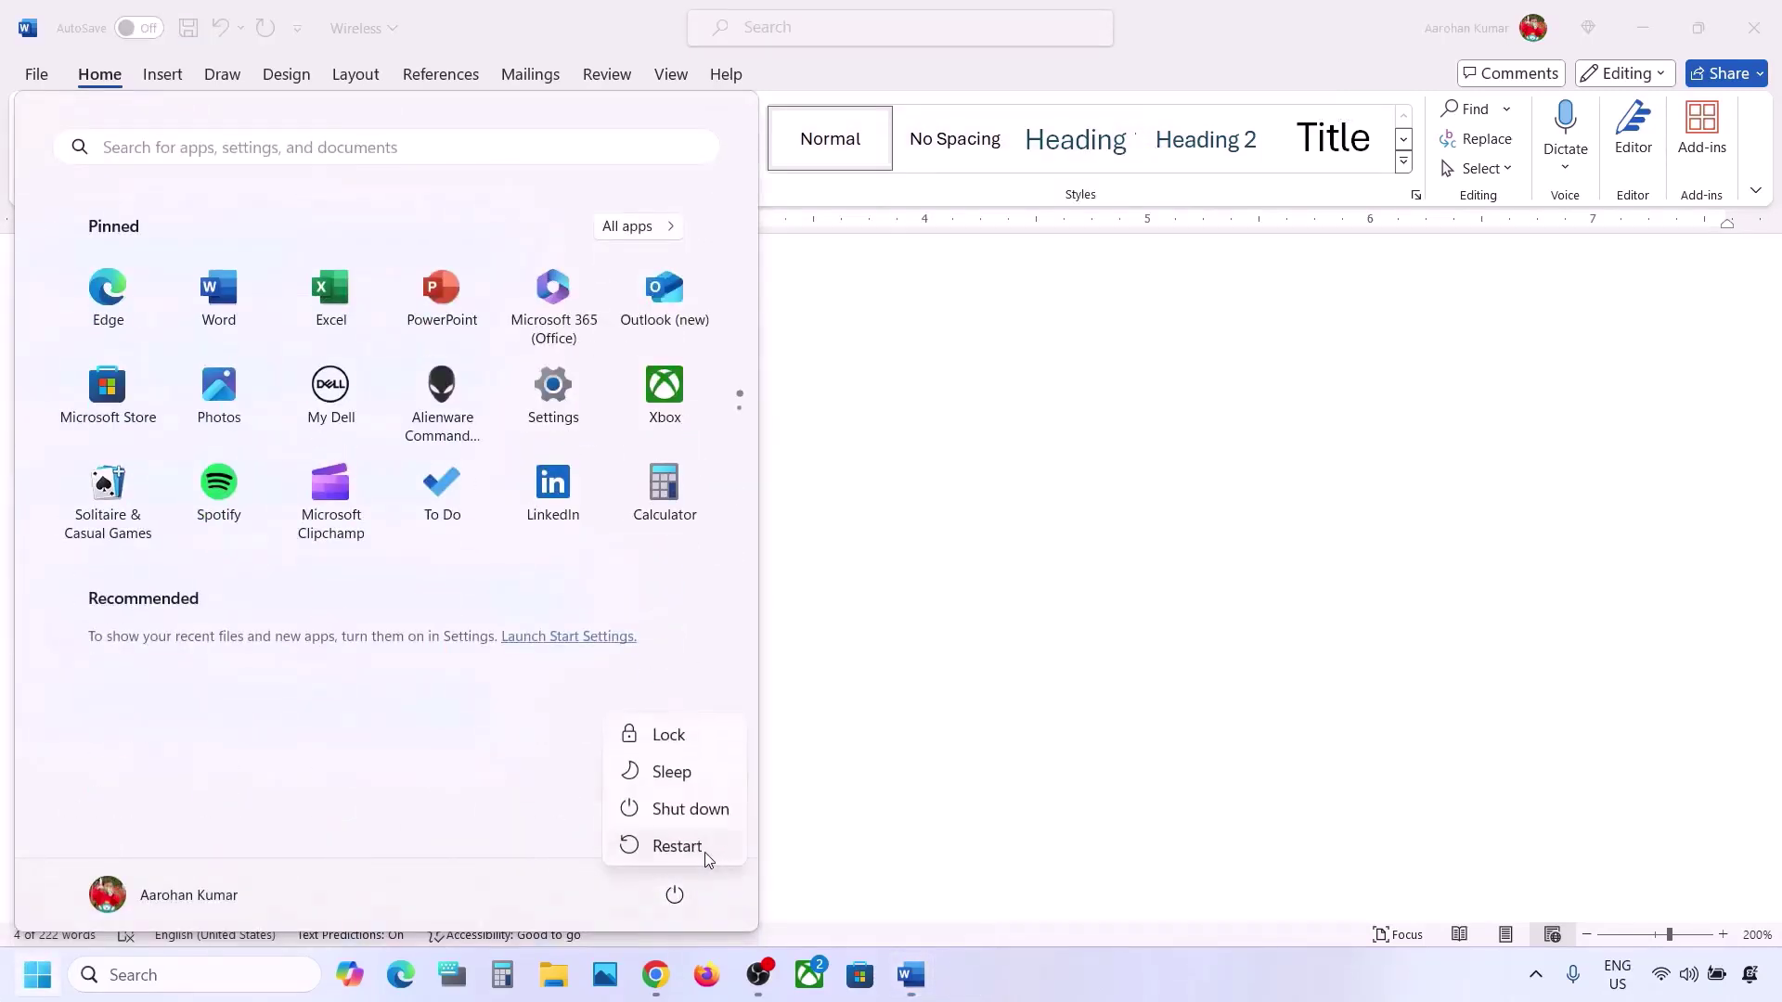
click(971, 692)
Highlight the Step 4 instruction "Disable and enable network adapter" in the document
scroll(683, 711, down, 1)
scroll(683, 711, down, 1)
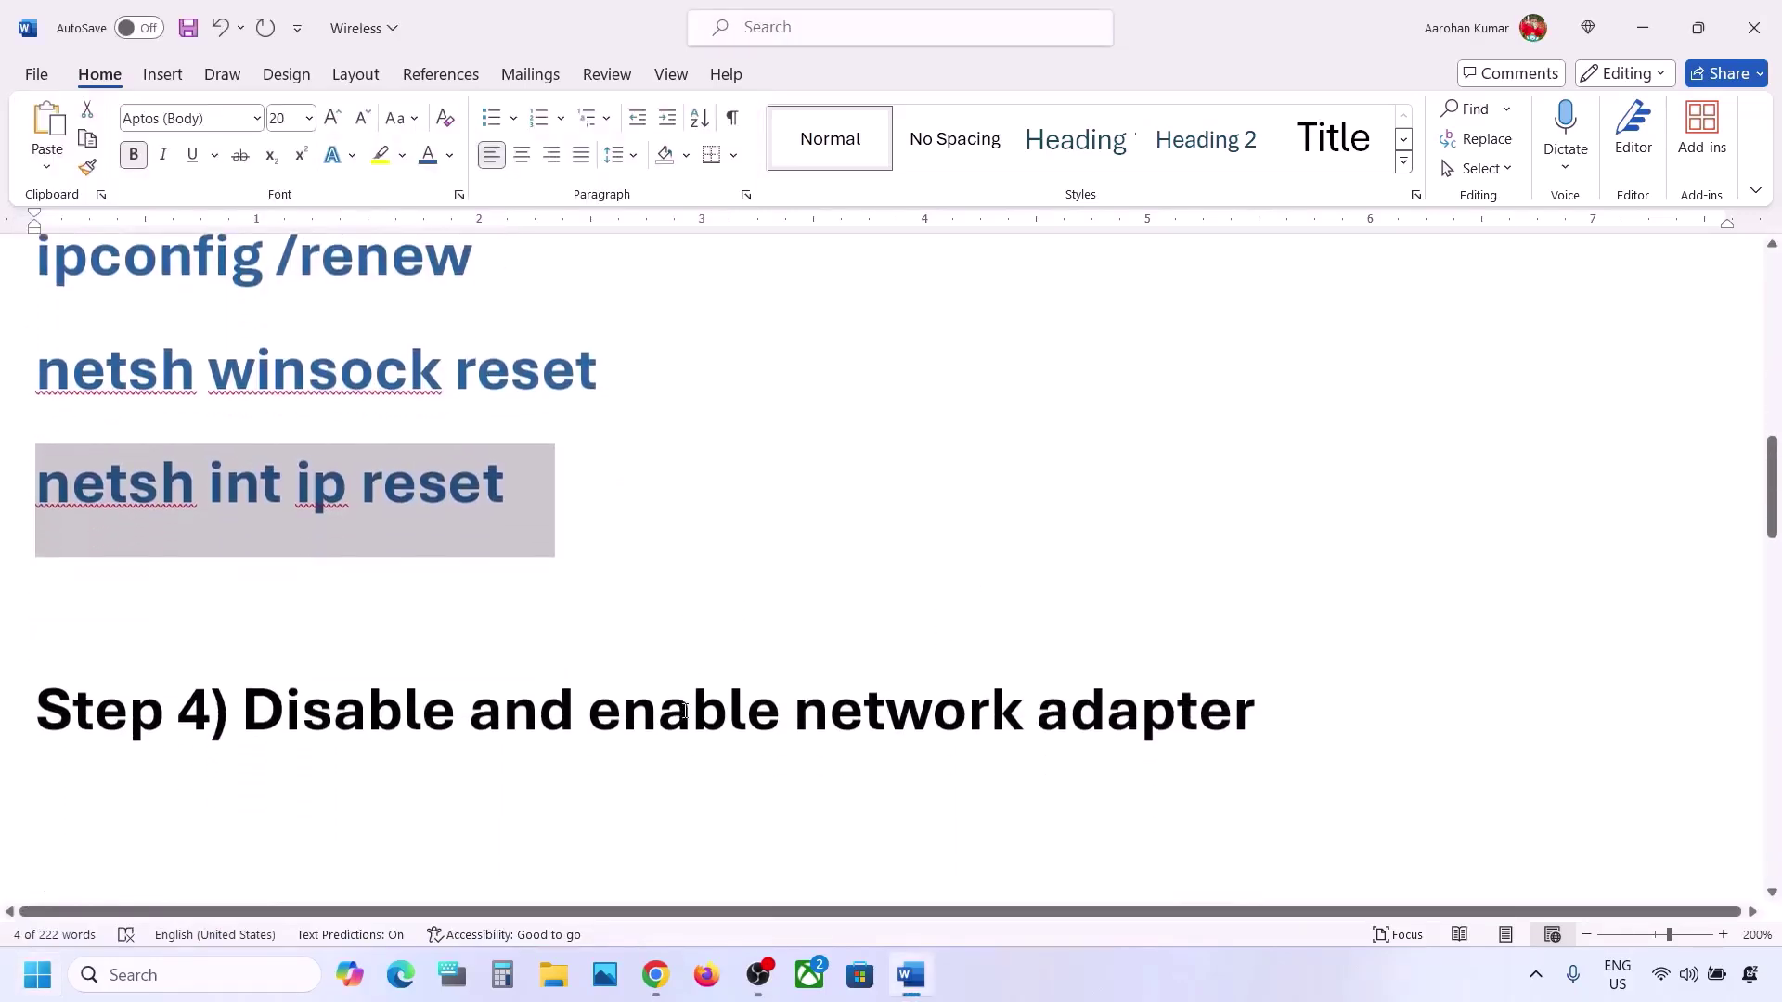
drag(255, 717, 1255, 715)
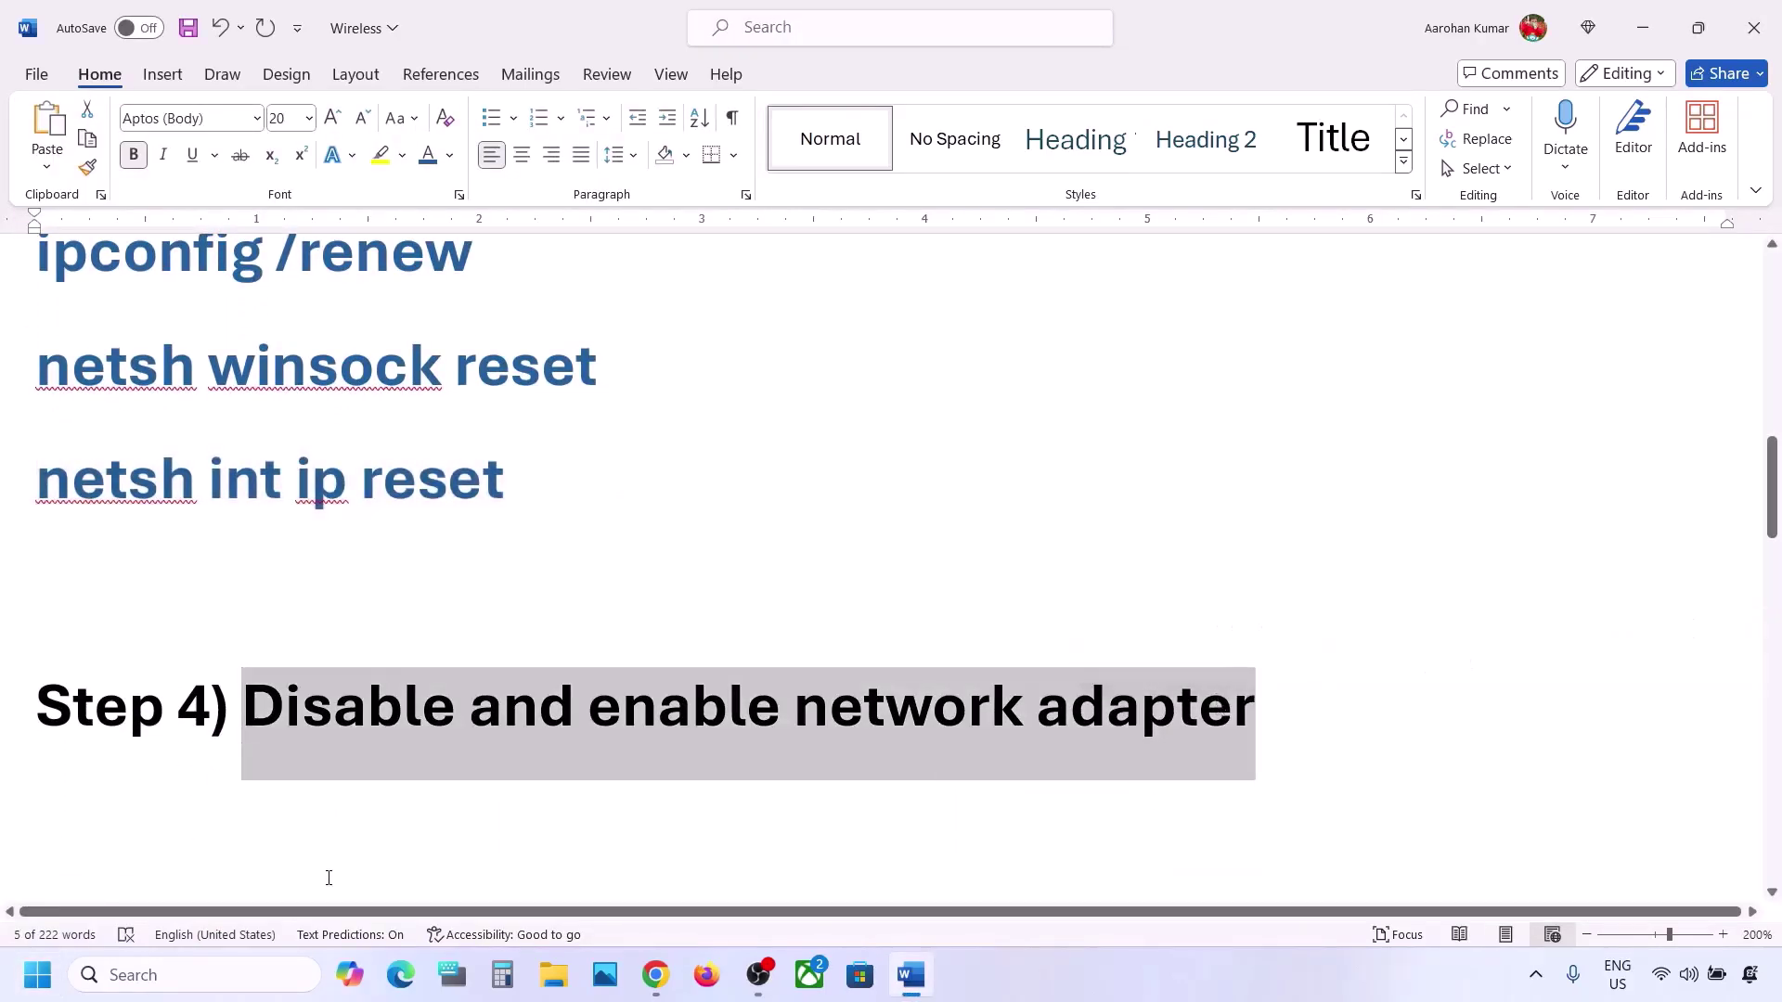
Open Device Manager, expand the Network adapters category, and move the window toward the middle of the screen
right_click(37, 975)
click(77, 469)
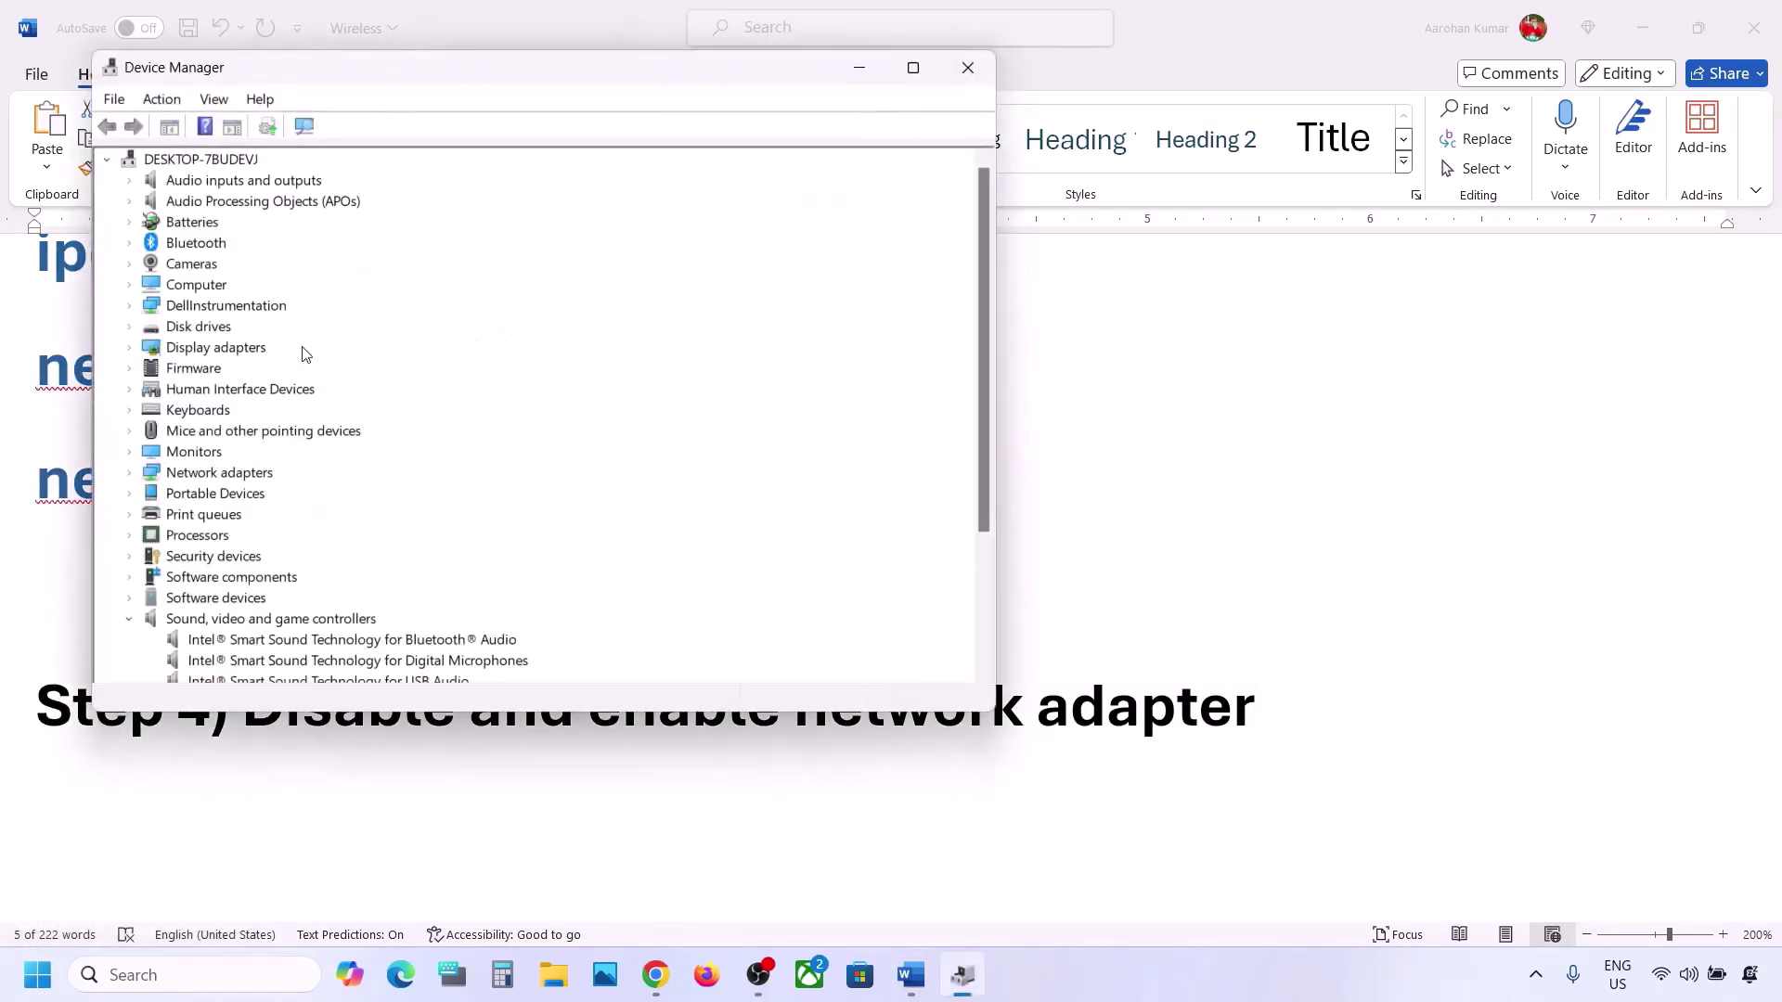
click(181, 478)
click(130, 476)
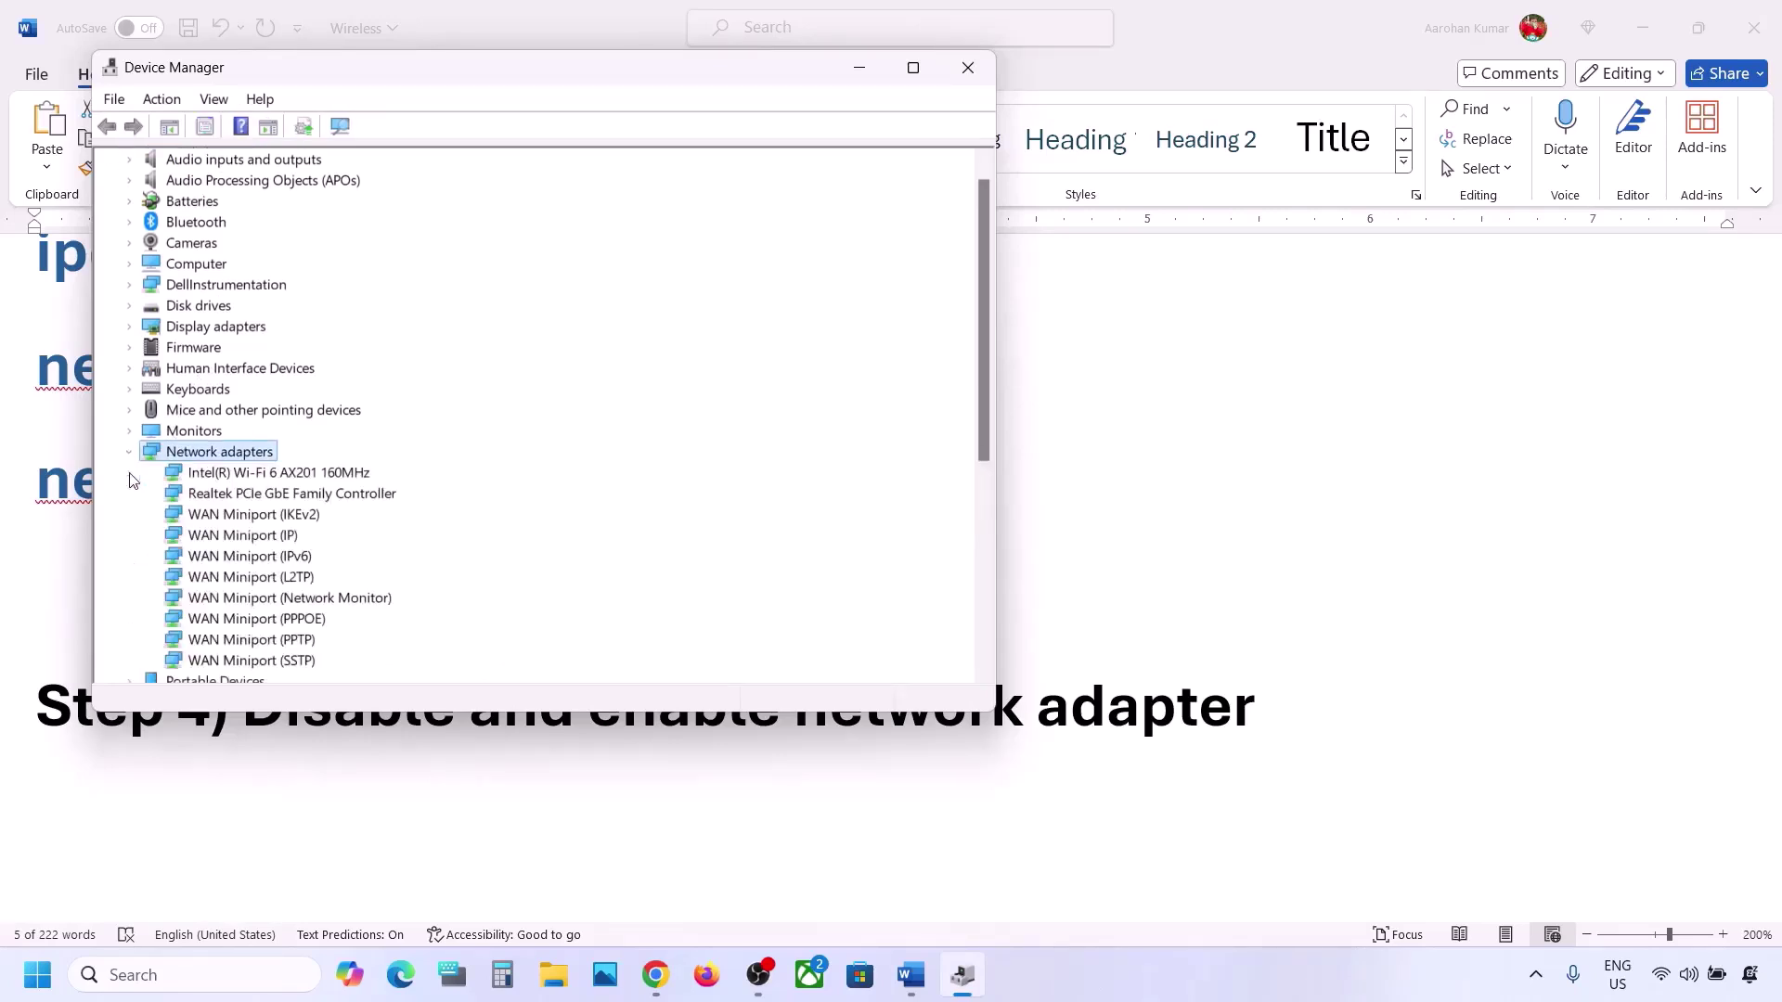
scroll(306, 498, down, 1)
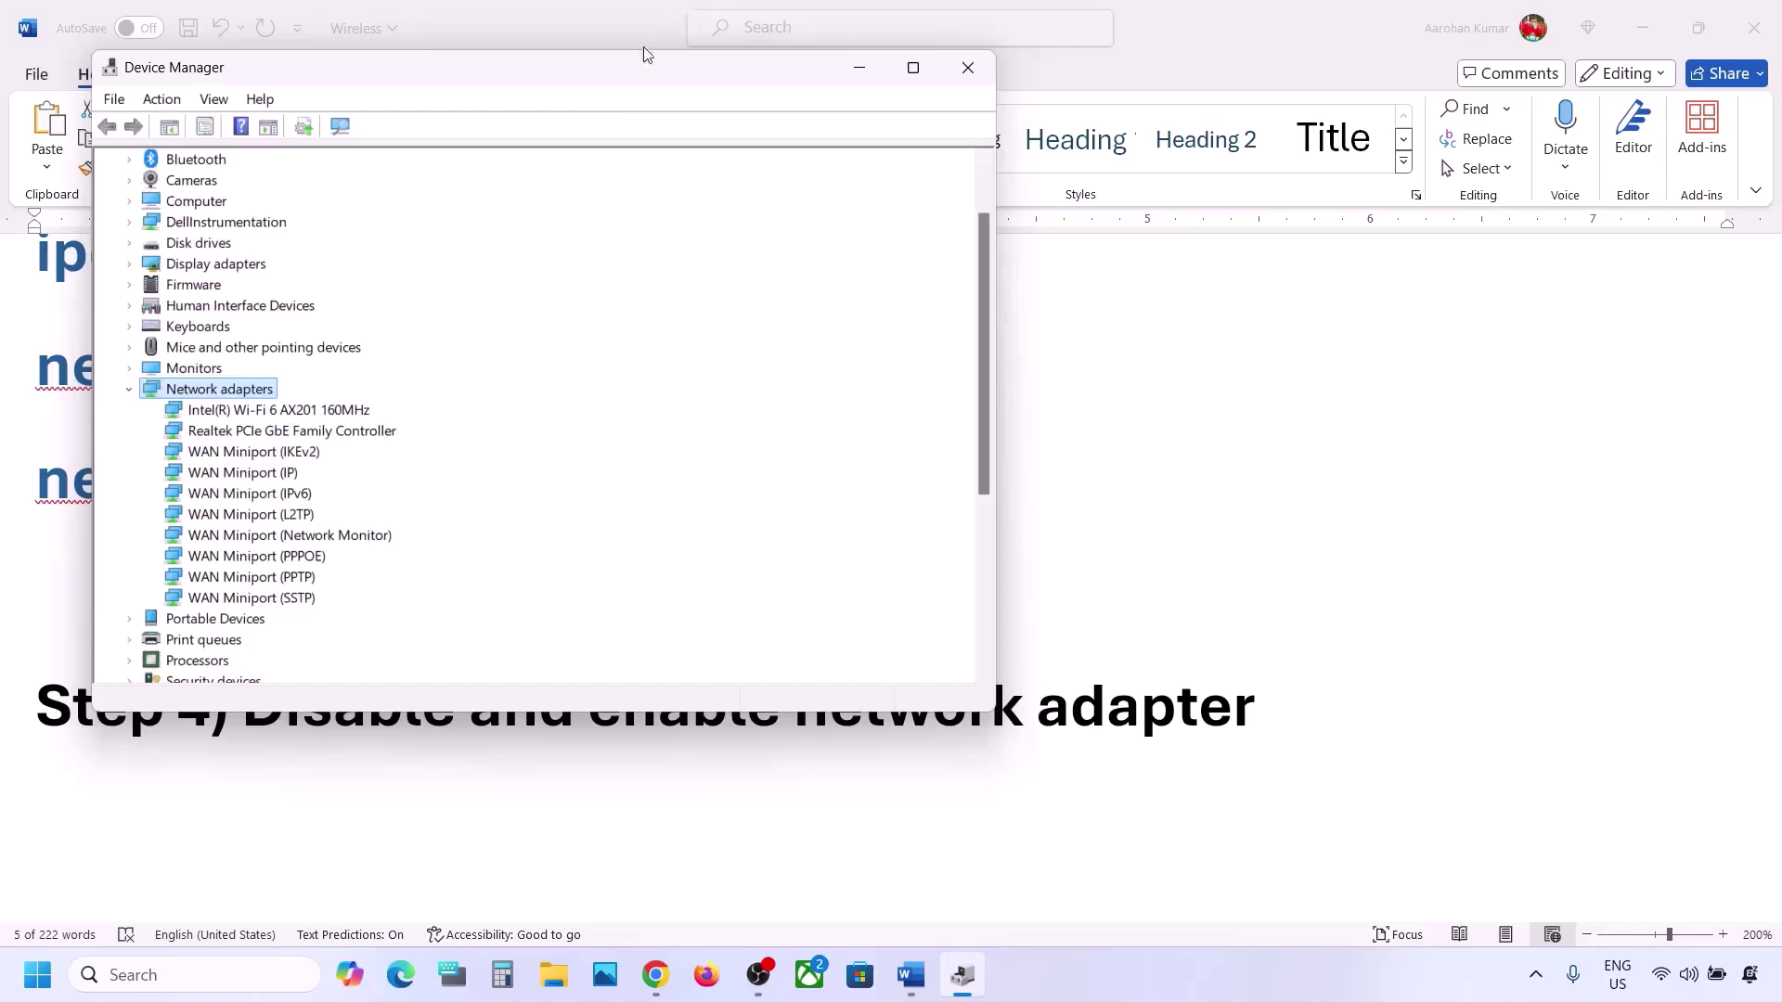
drag(632, 68, 1089, 181)
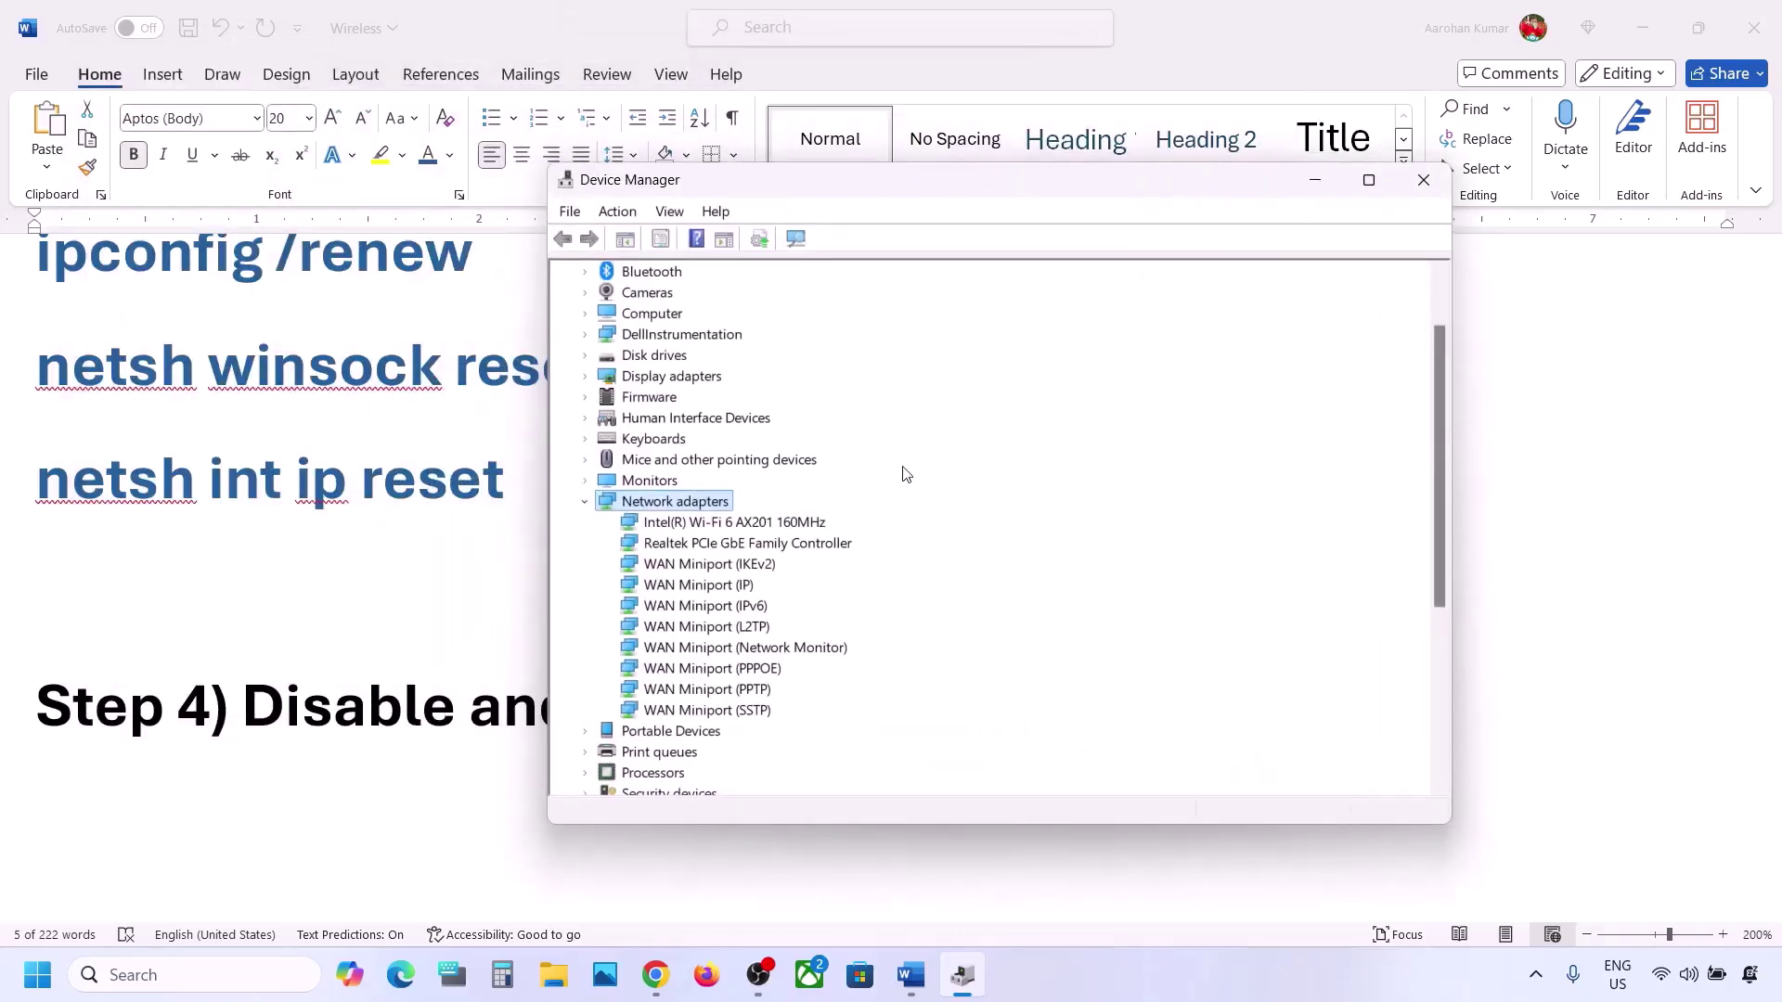
Disable the Intel(R) Wi-Fi 6 AX201 160MHz adapter and confirm the disabling
click(791, 525)
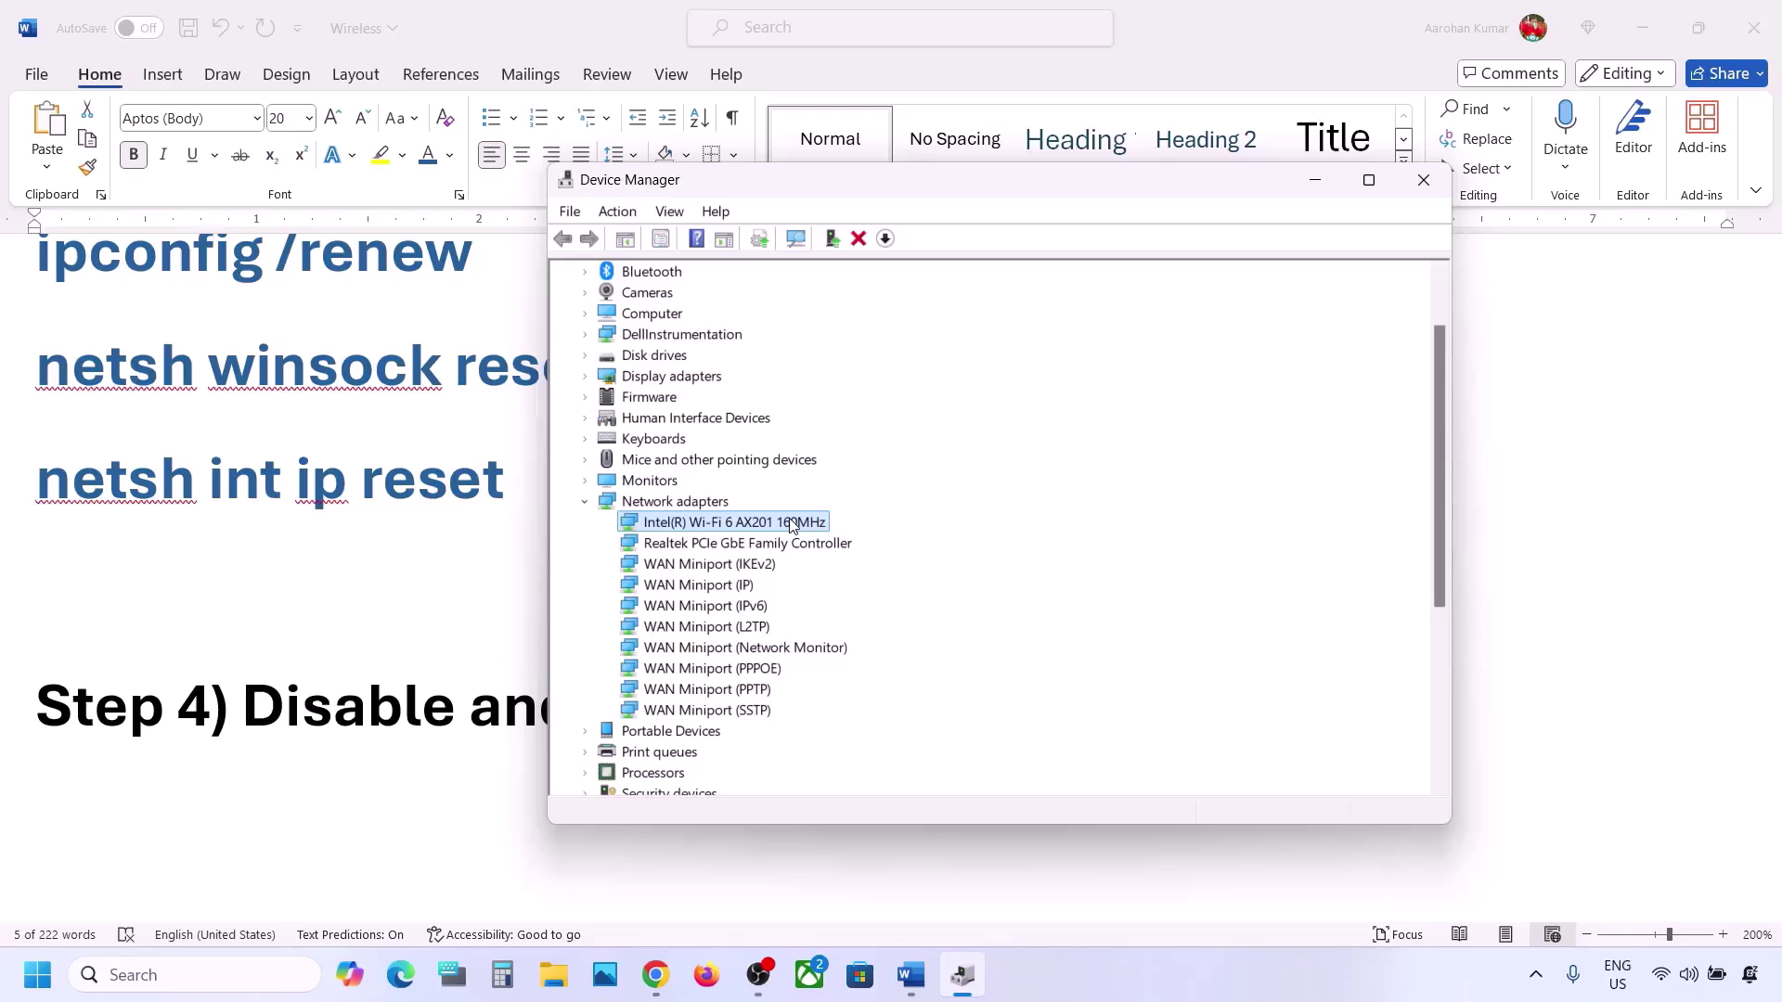
right_click(739, 527)
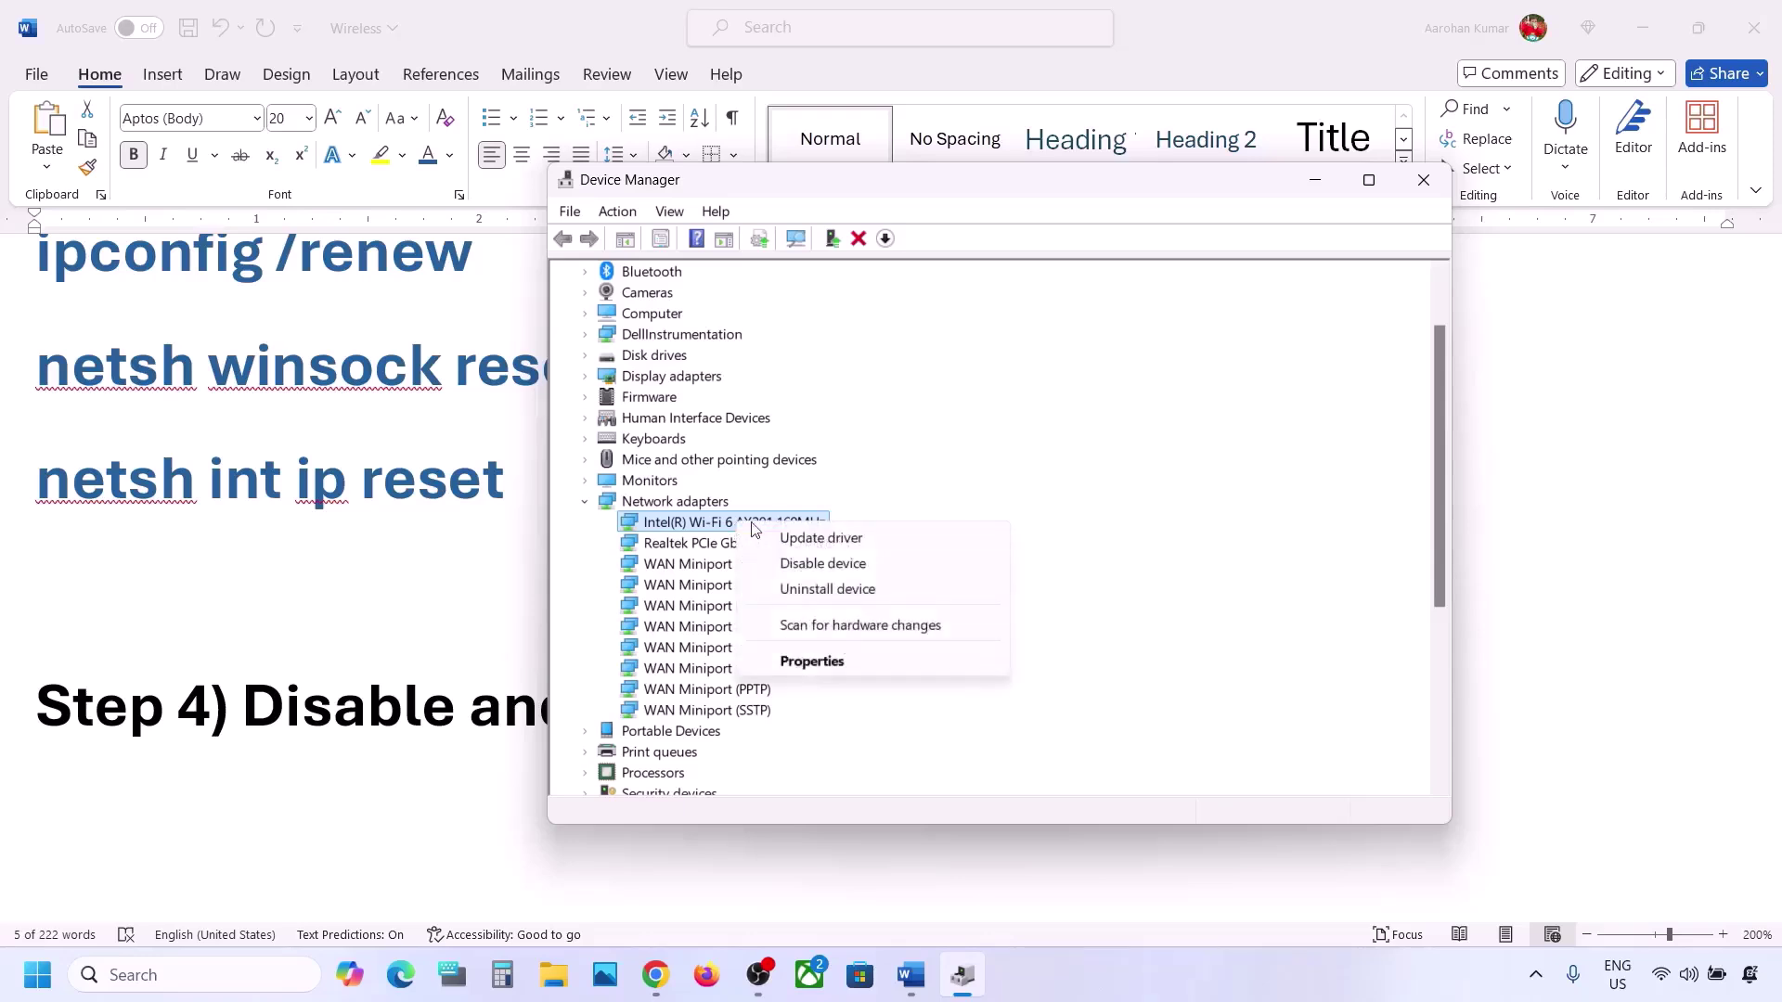
click(837, 574)
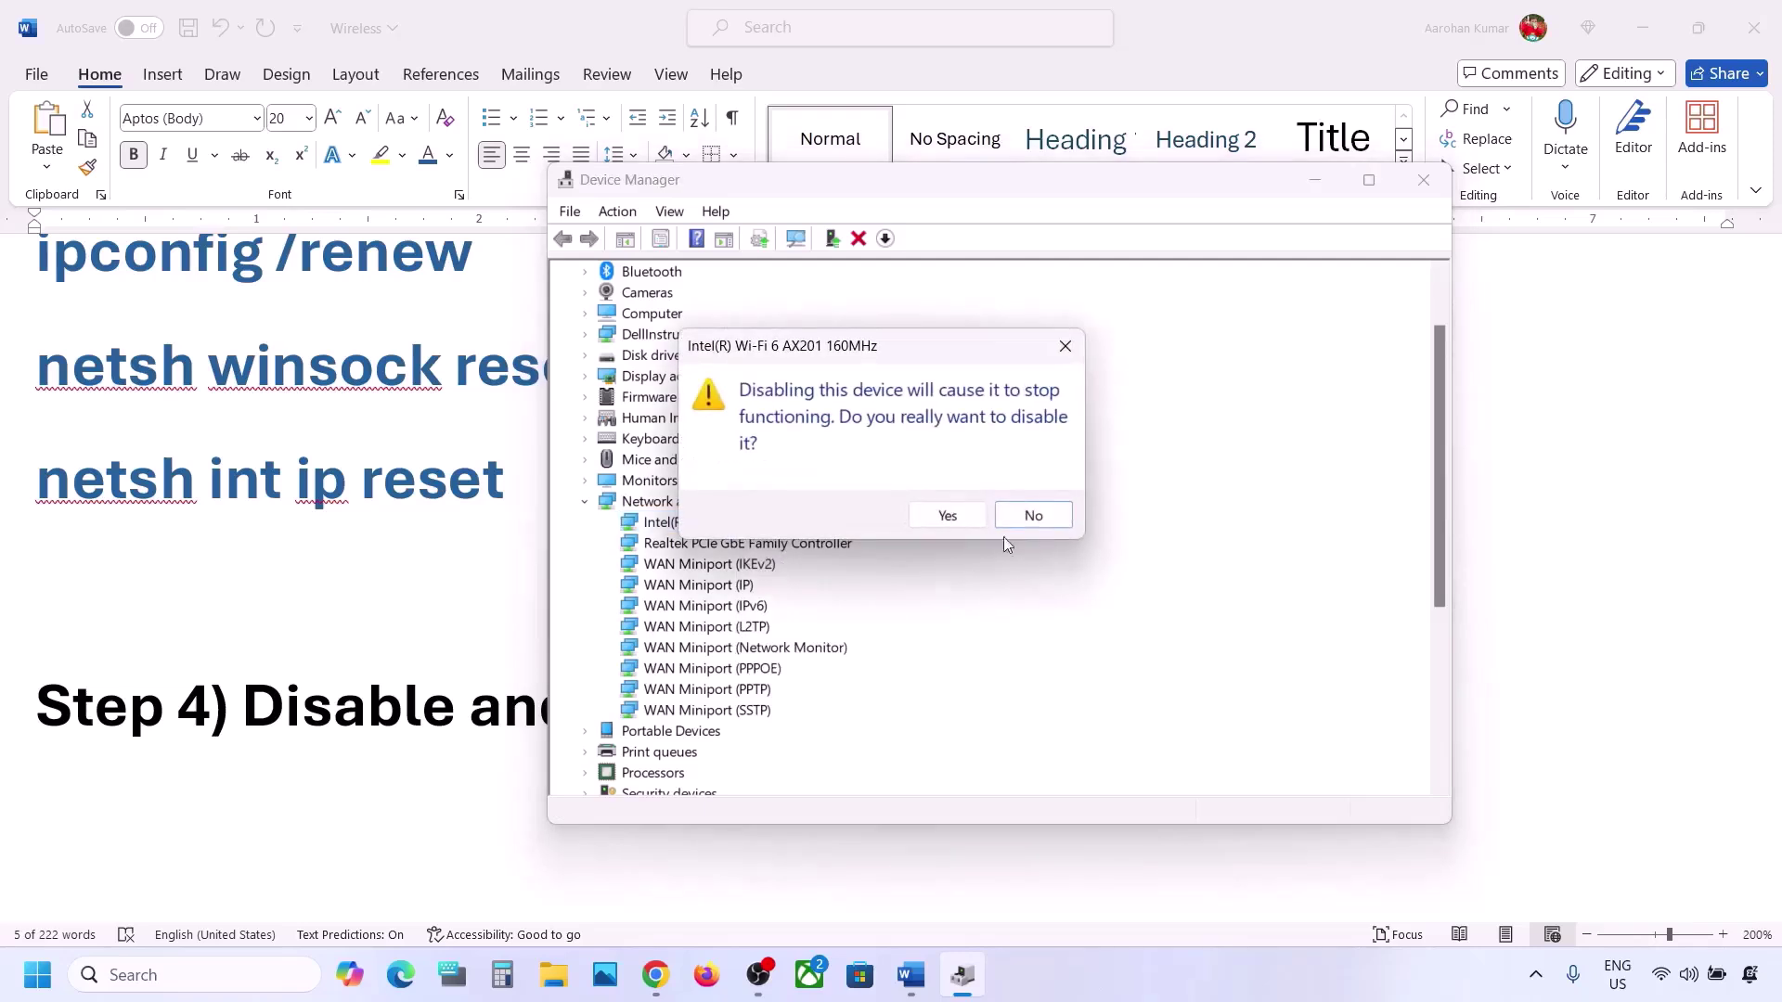
click(948, 516)
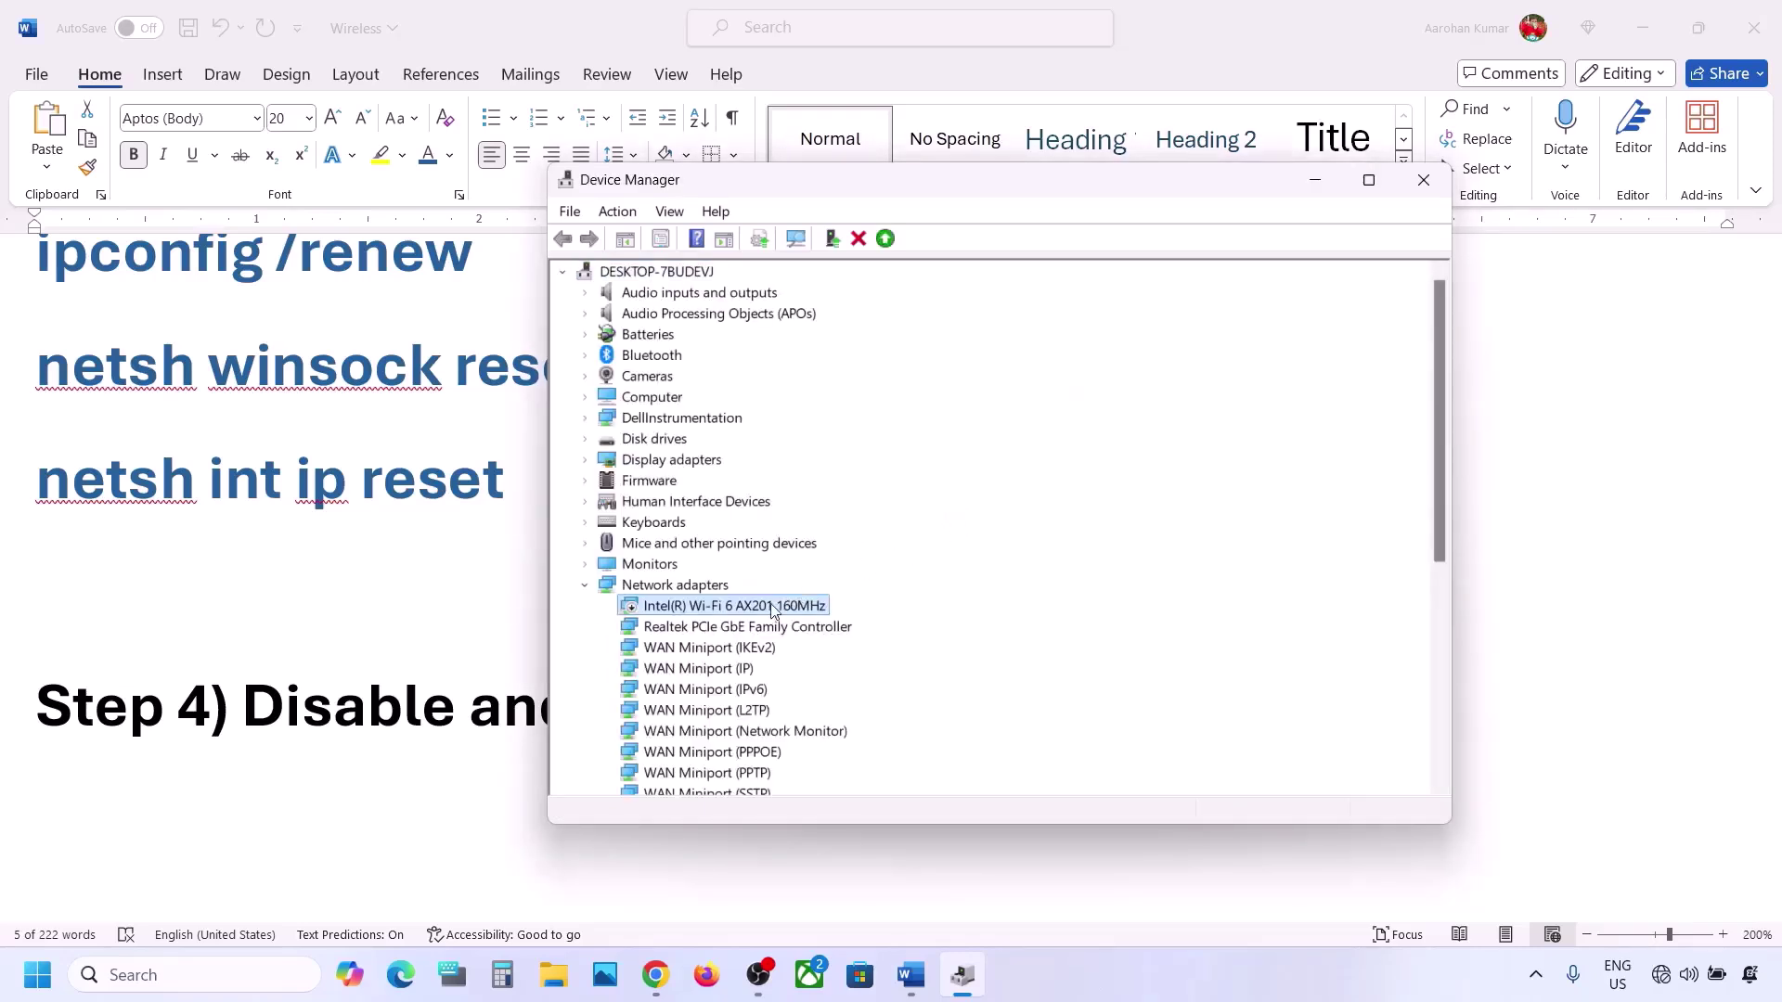
Enable the Intel(R) Wi-Fi 6 AX201 160MHz adapter again and close Device Manager
right_click(753, 609)
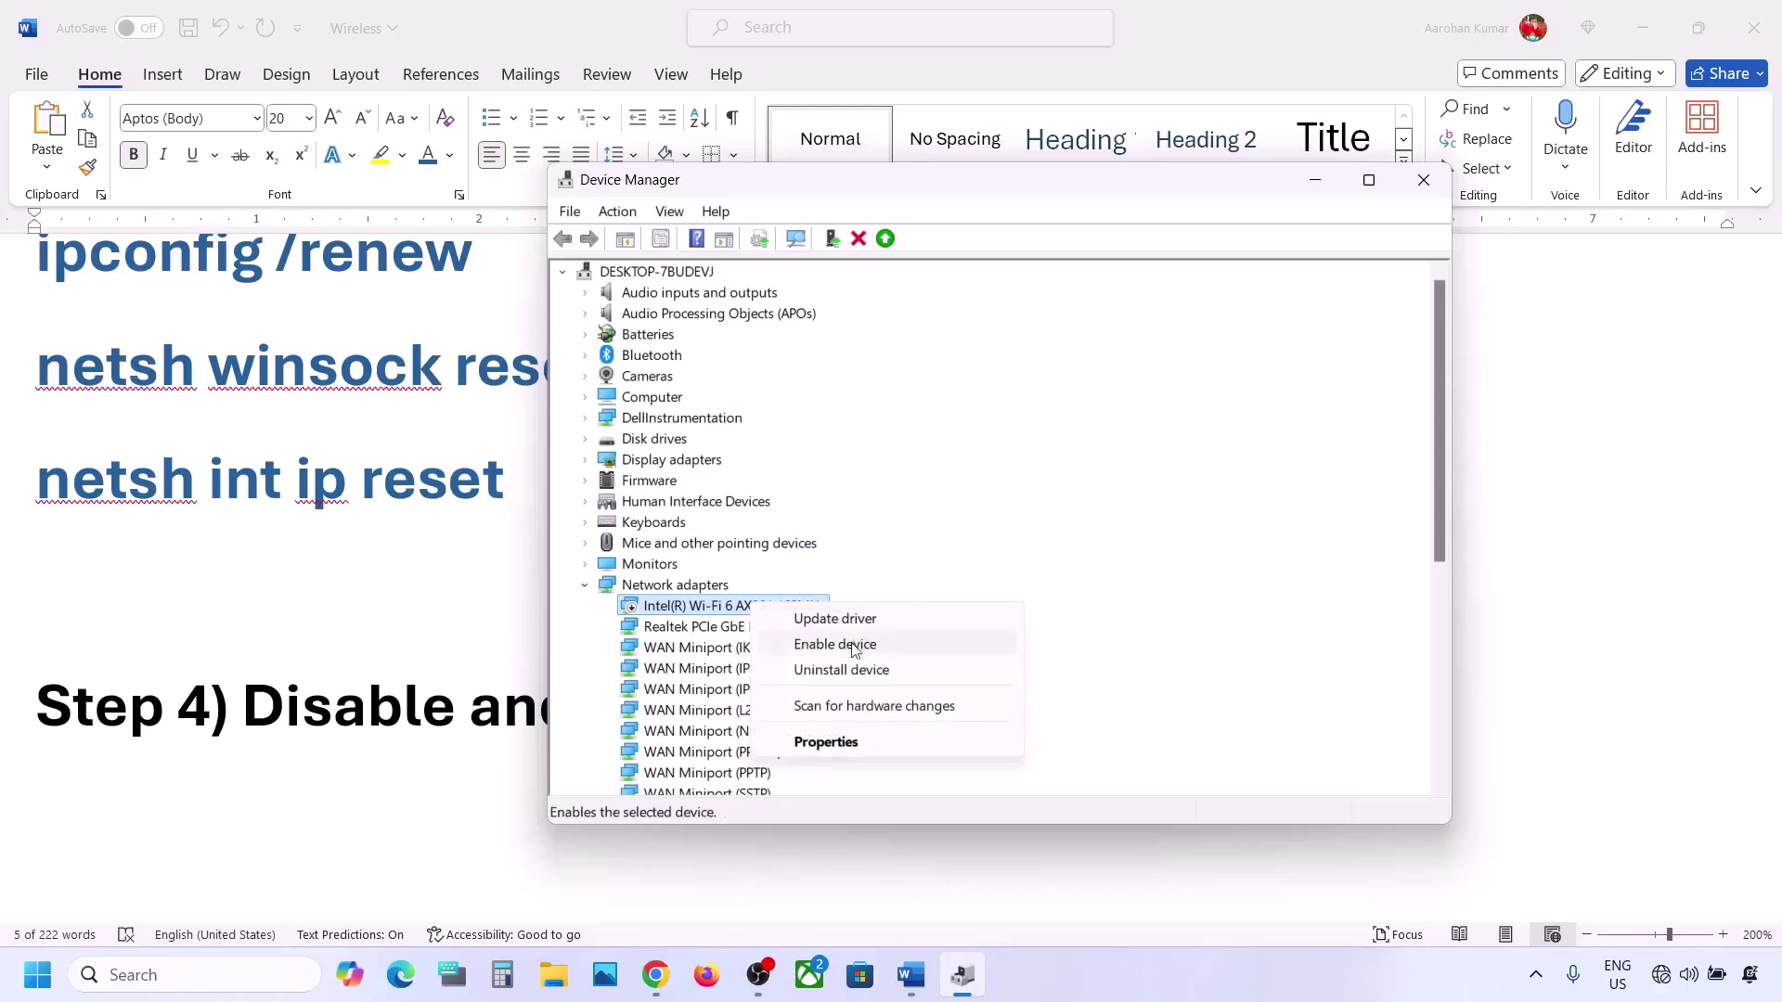
click(848, 646)
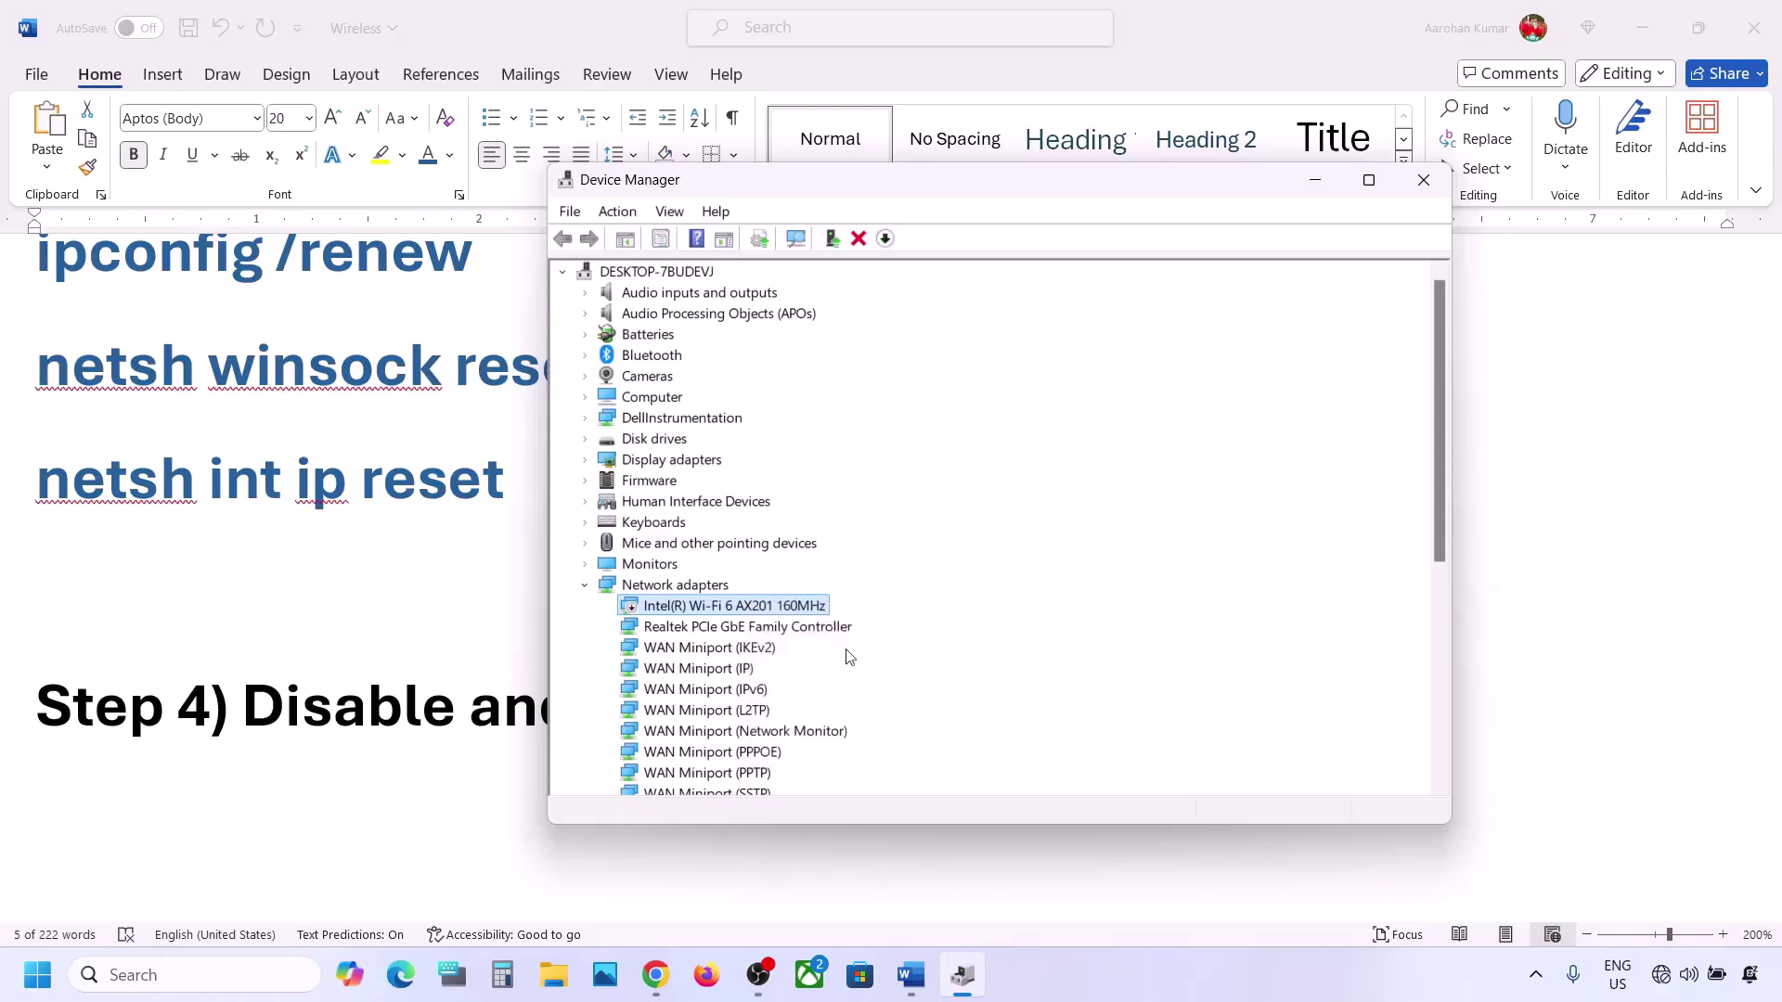
click(1424, 183)
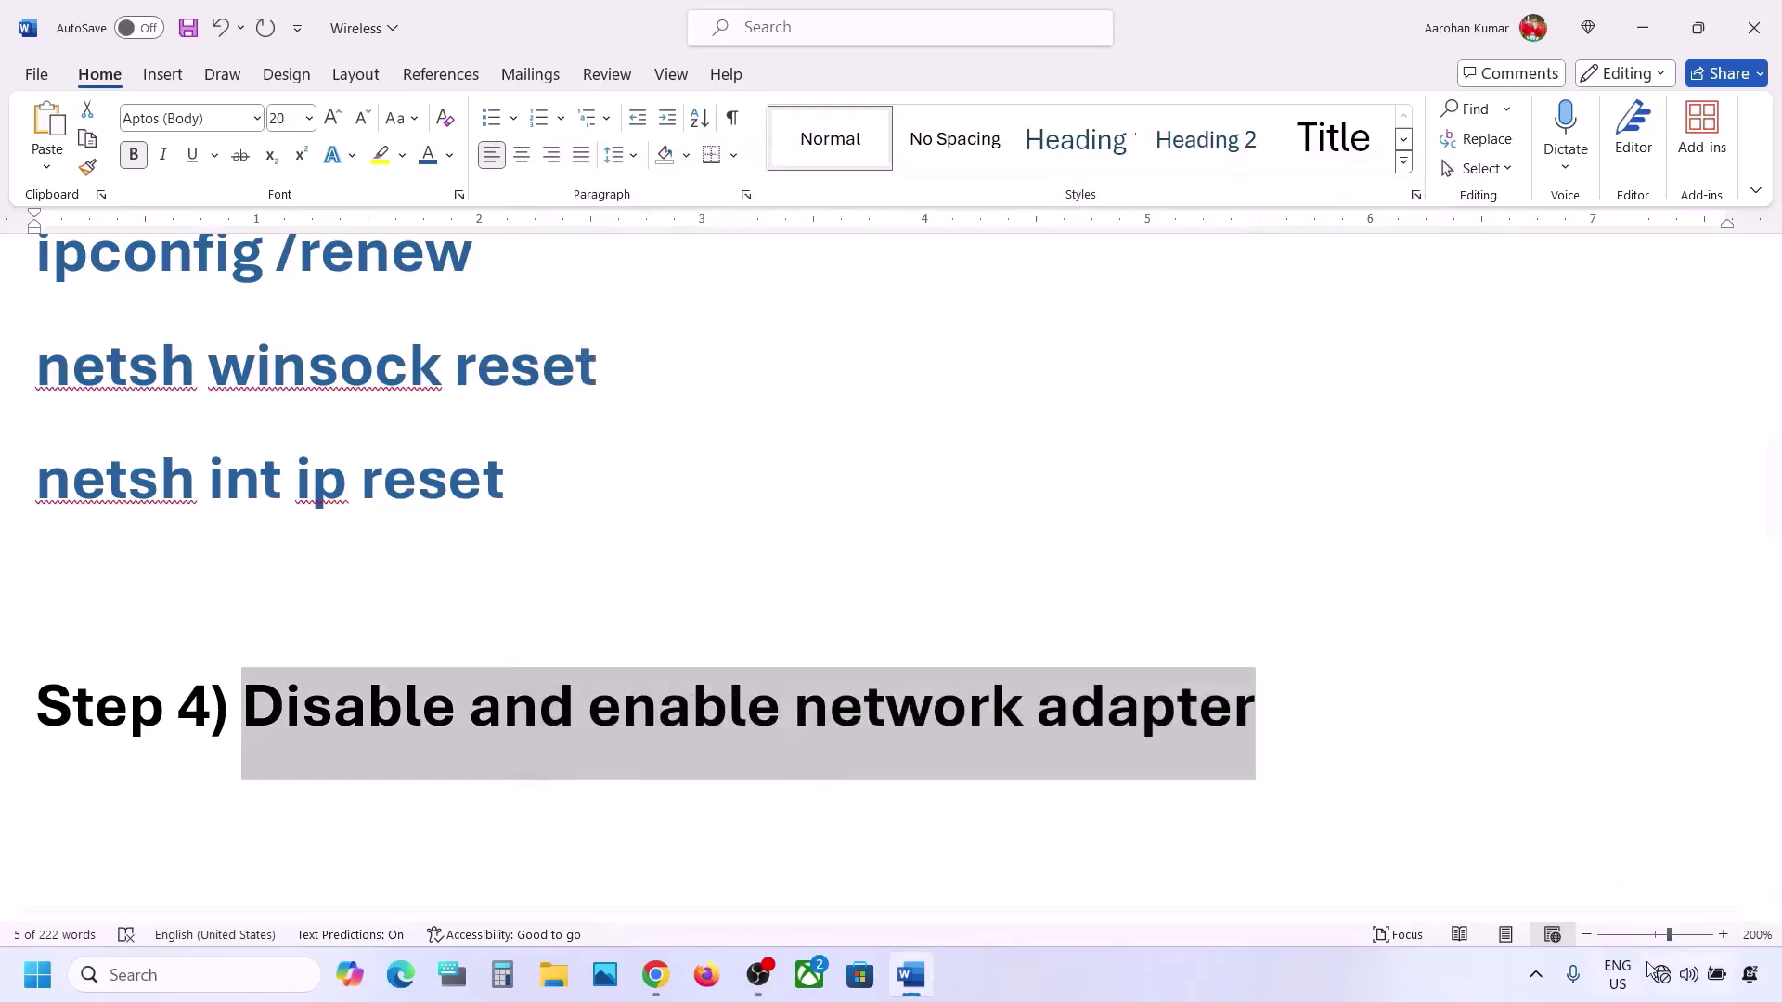
Check the Wi-Fi connection status in the Windows quick settings and dismiss them
click(1662, 974)
click(1472, 553)
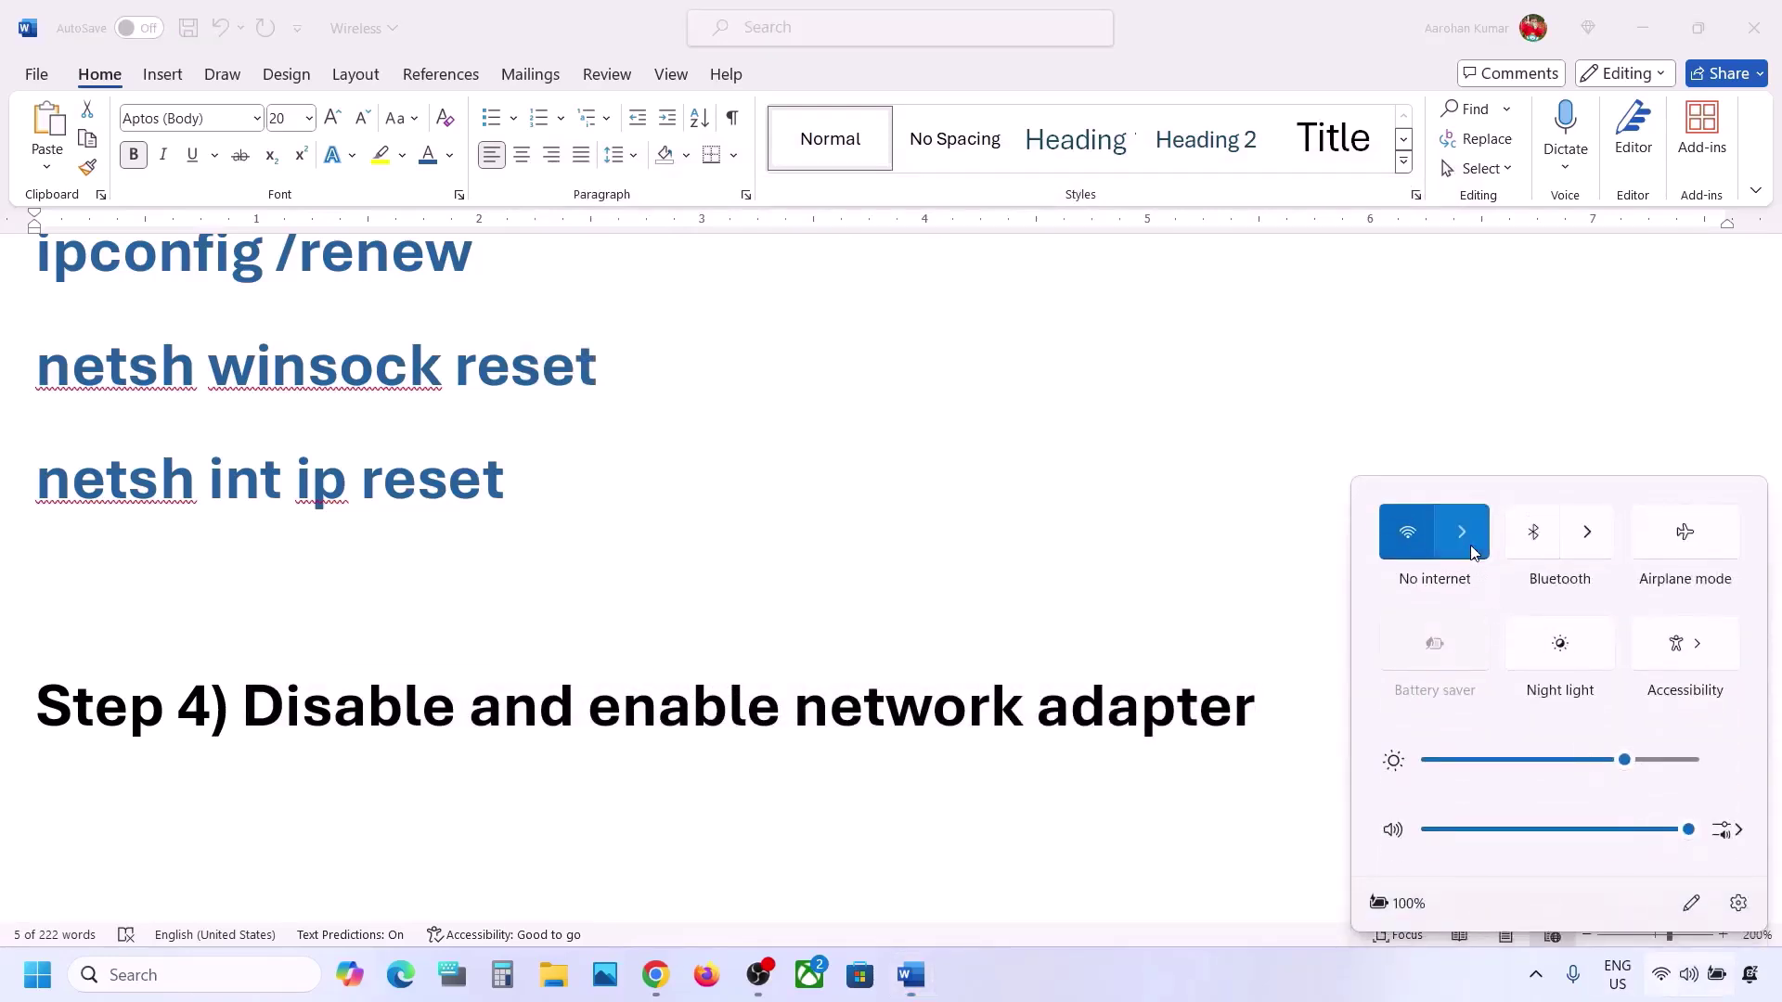
click(1153, 637)
Highlight "WLAN AutoConfig" in Step 5 of the document and open the Windows Services app
scroll(1157, 634, down, 3)
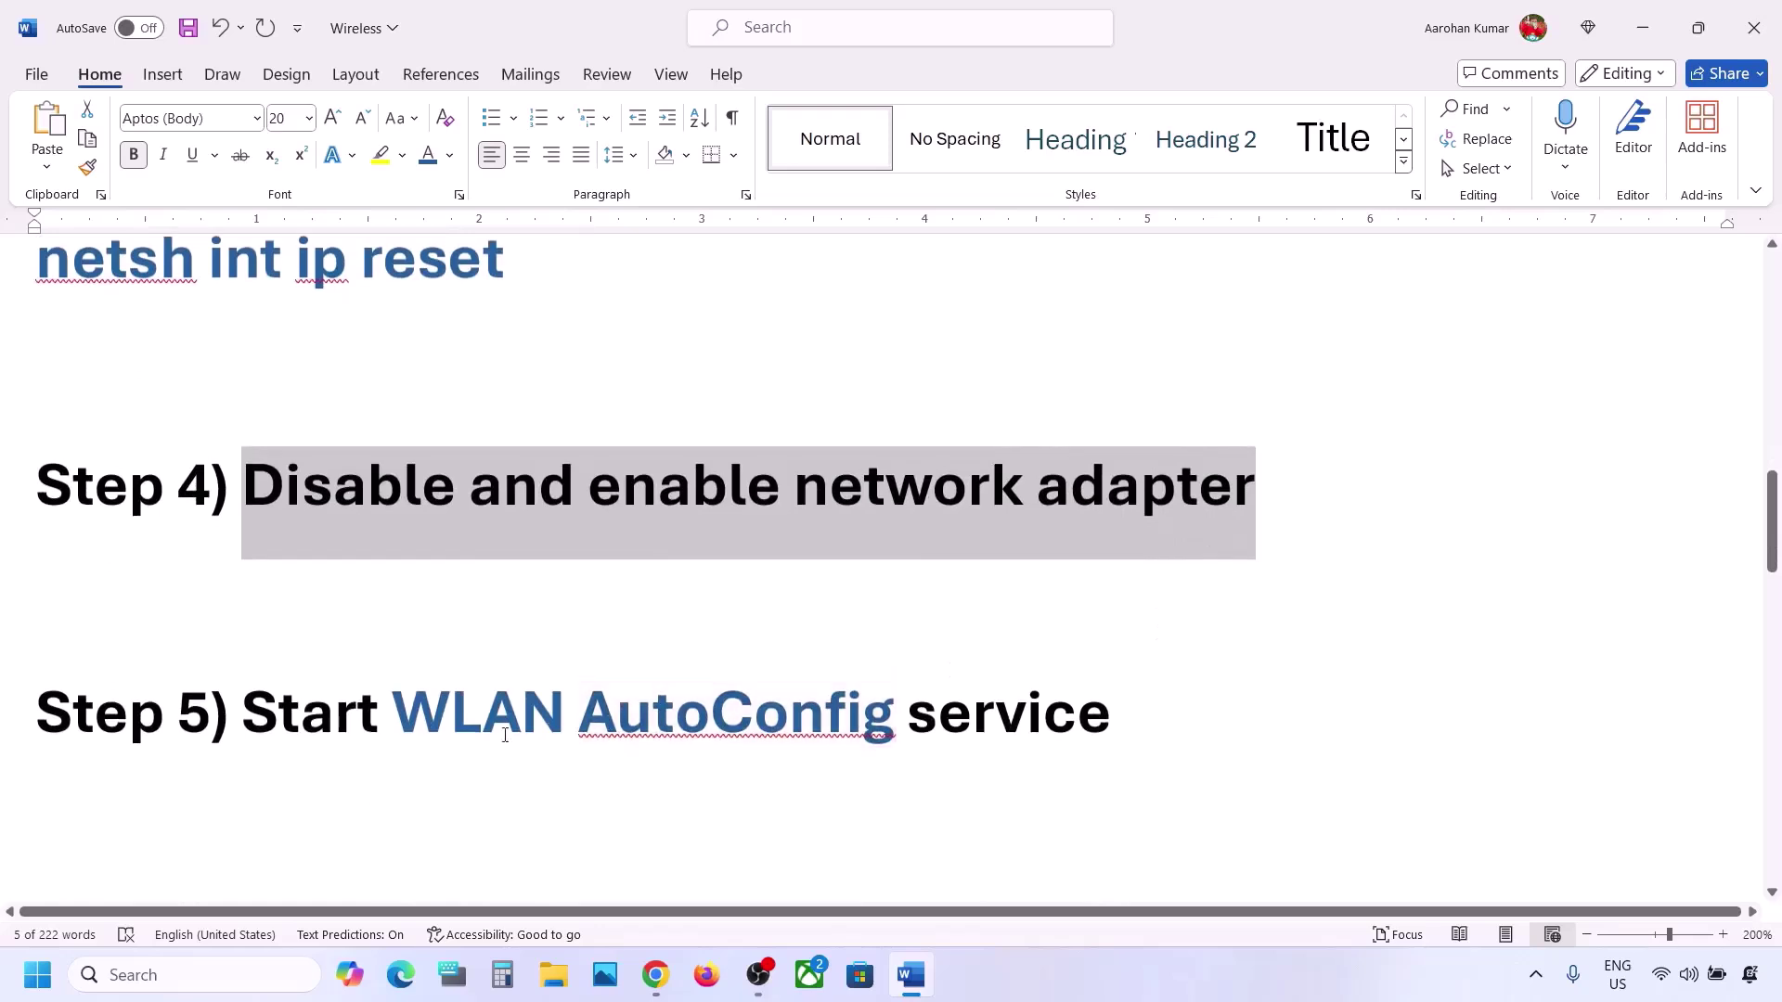
drag(394, 715, 902, 719)
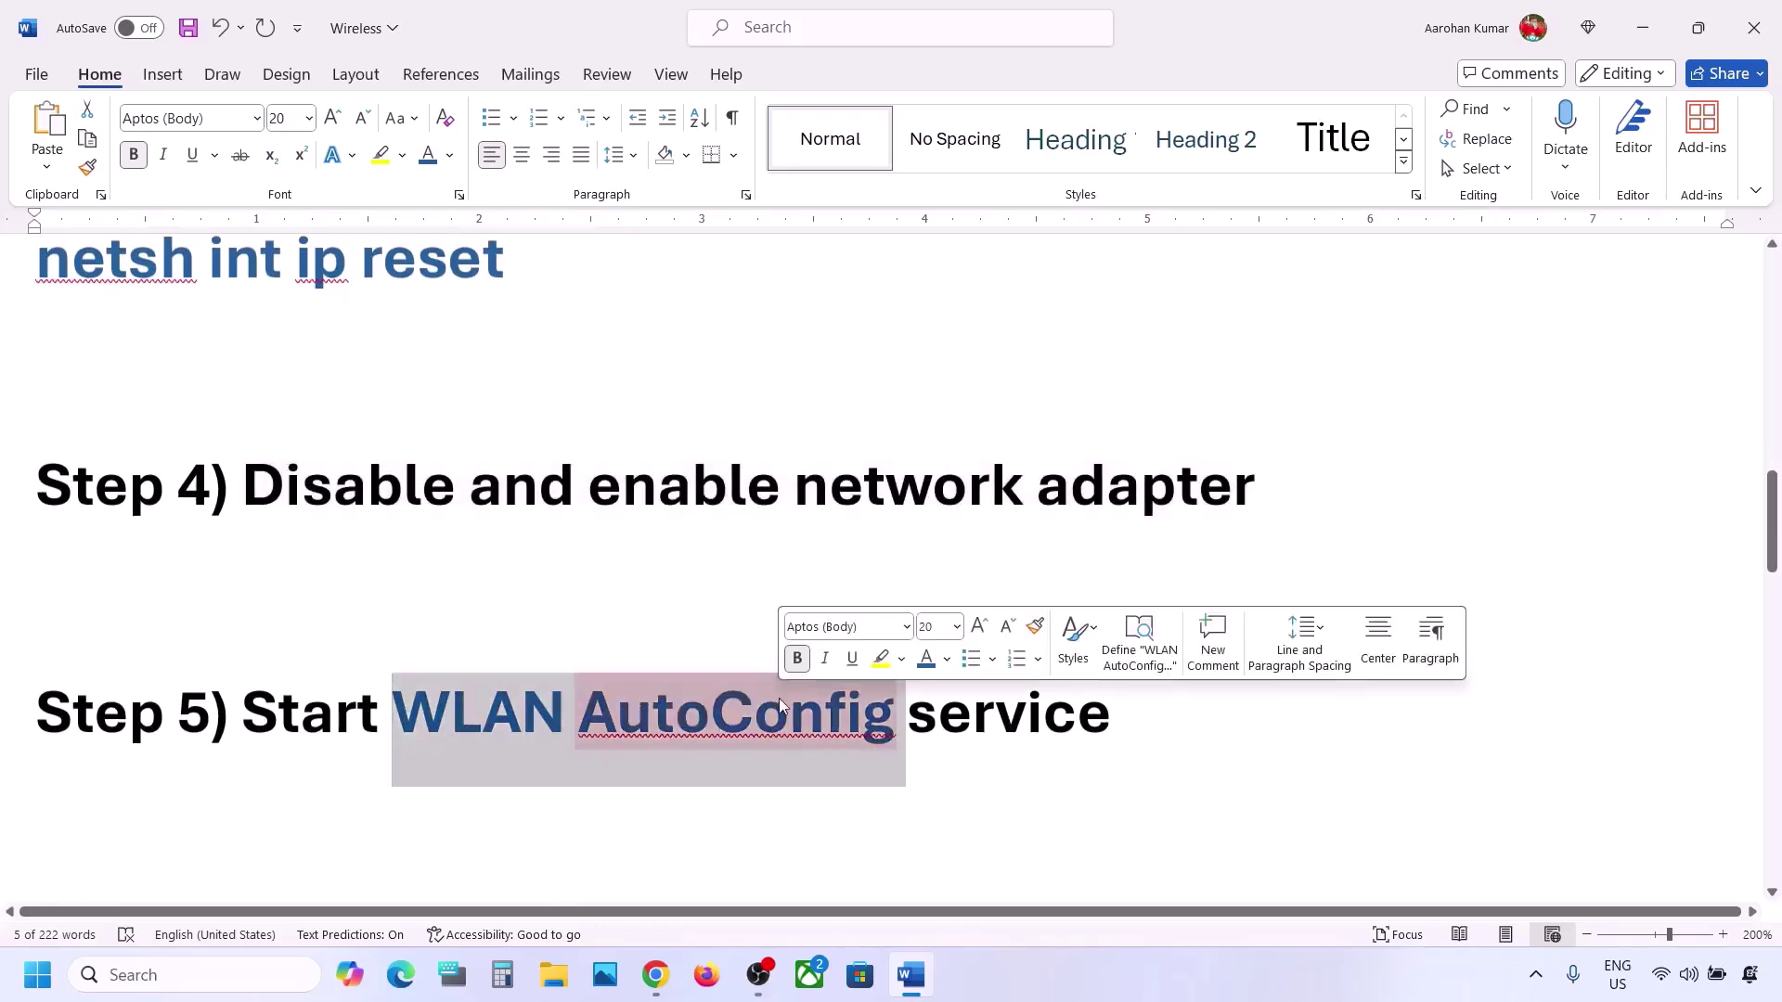
click(160, 976)
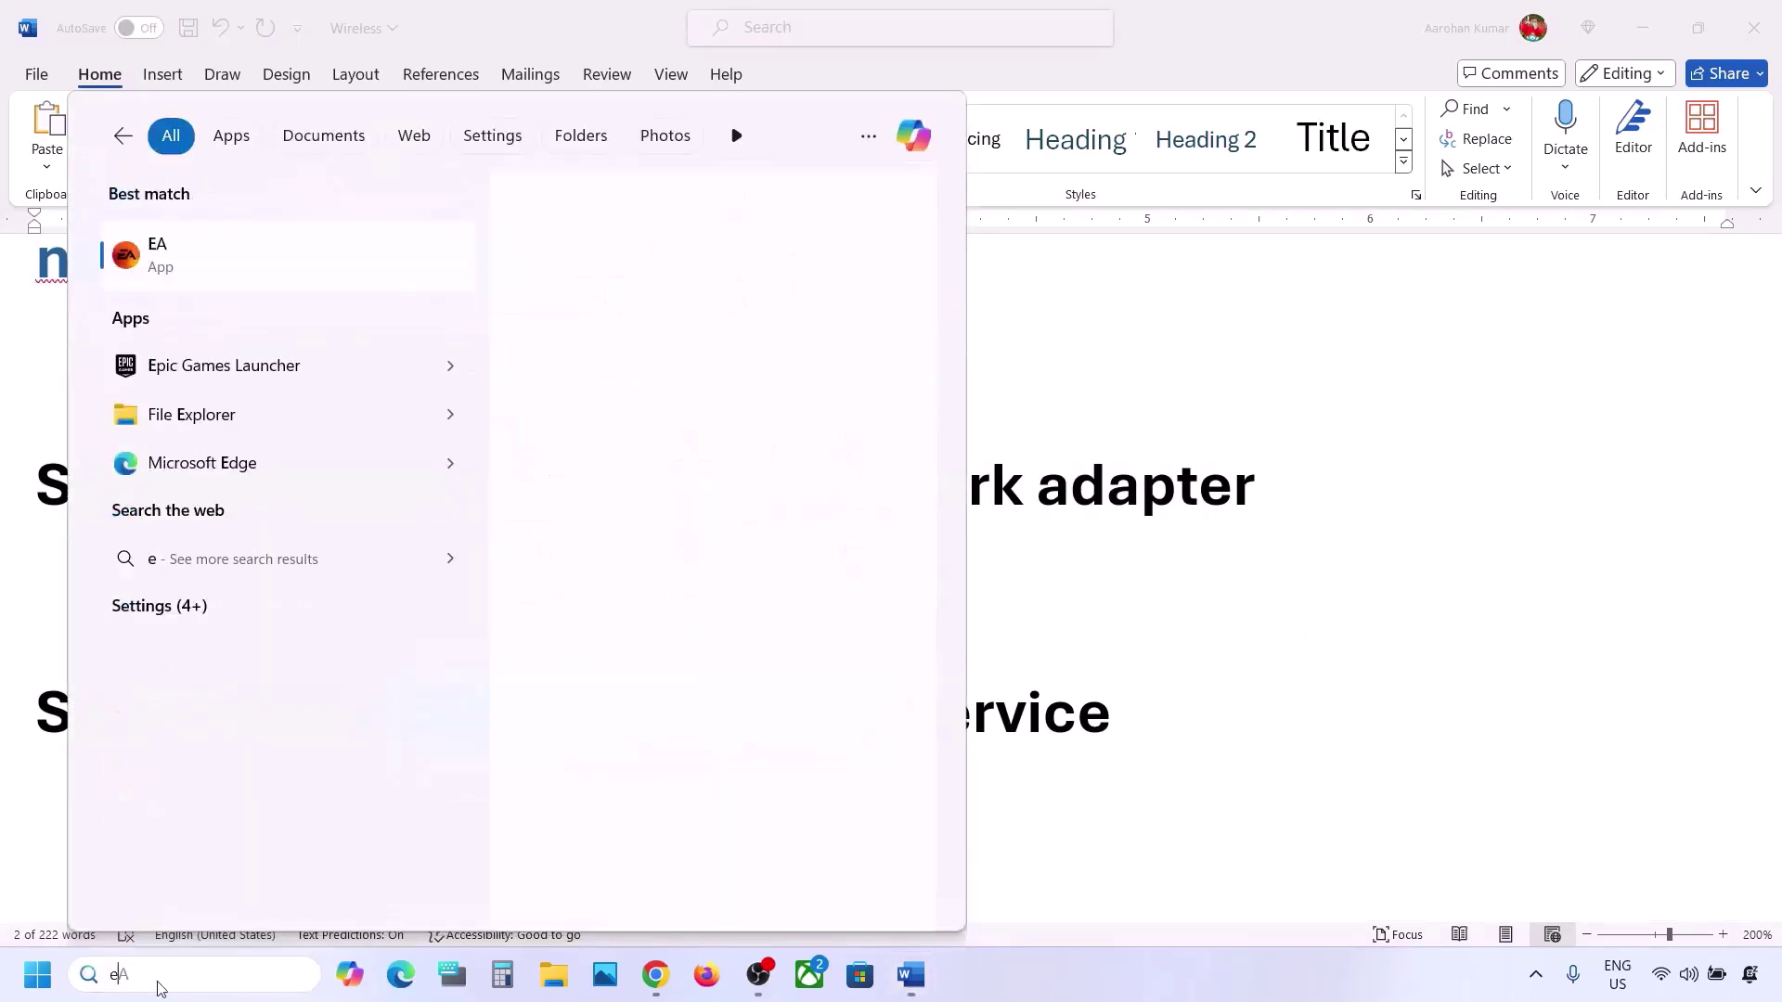
text(ervices)
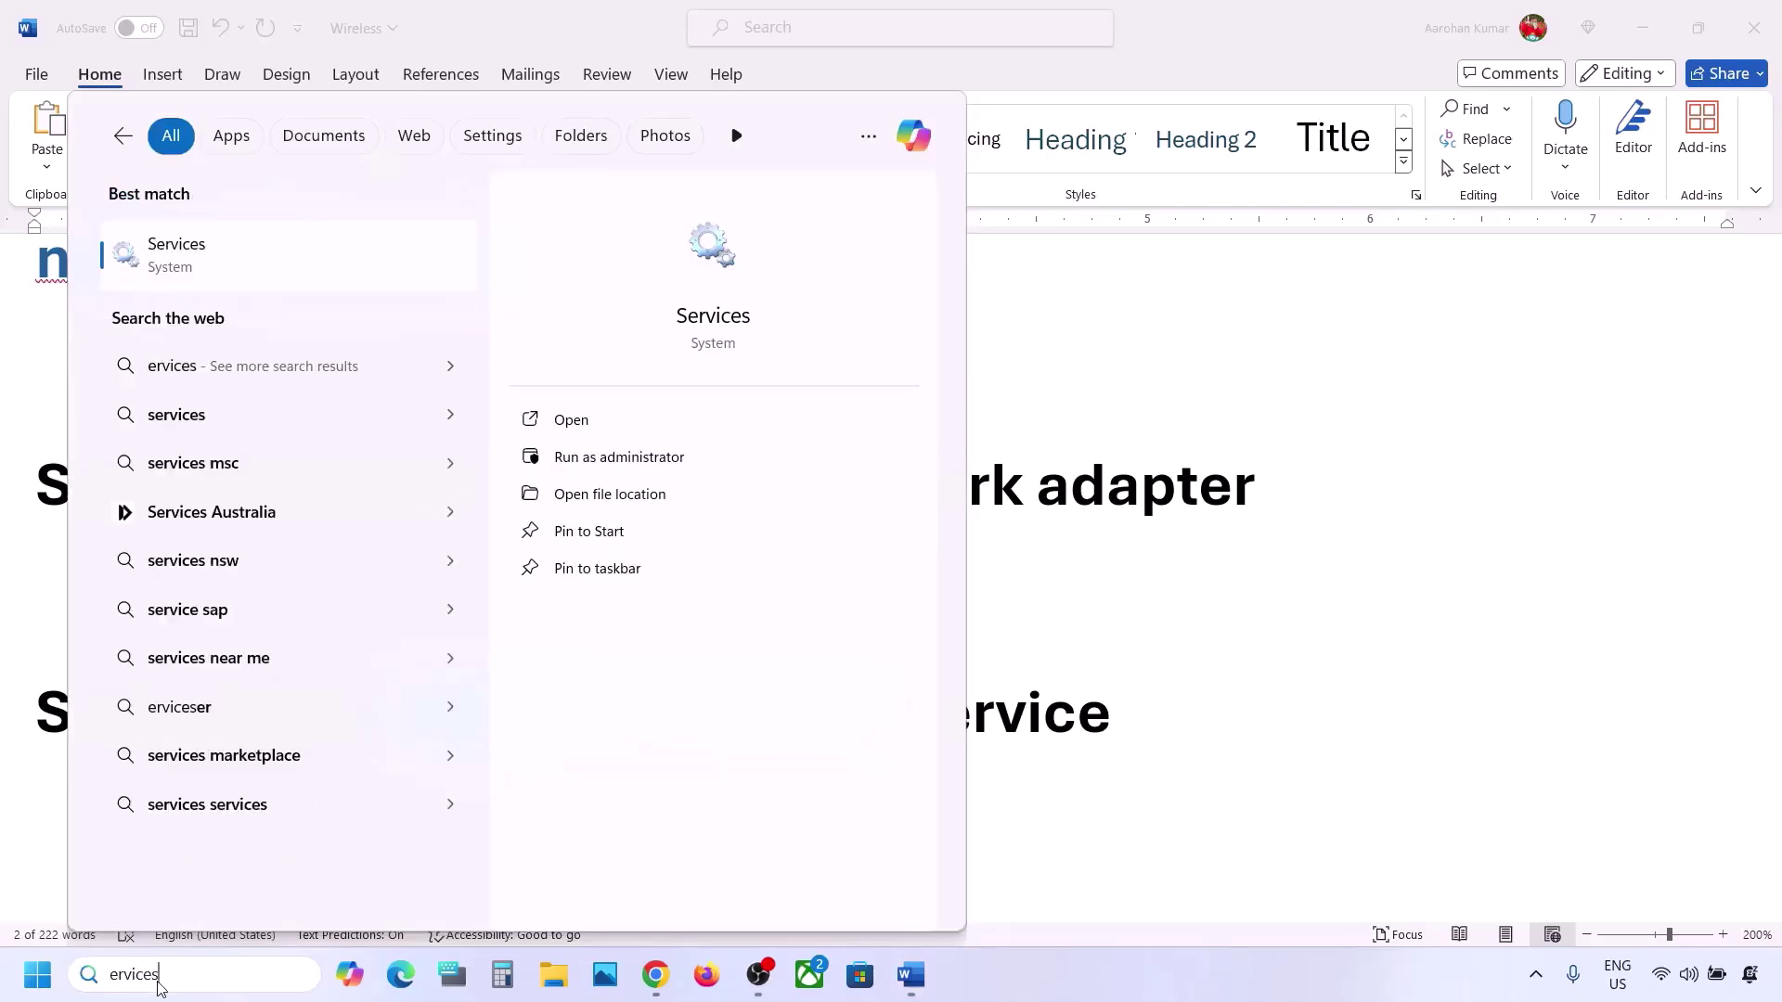
click(215, 263)
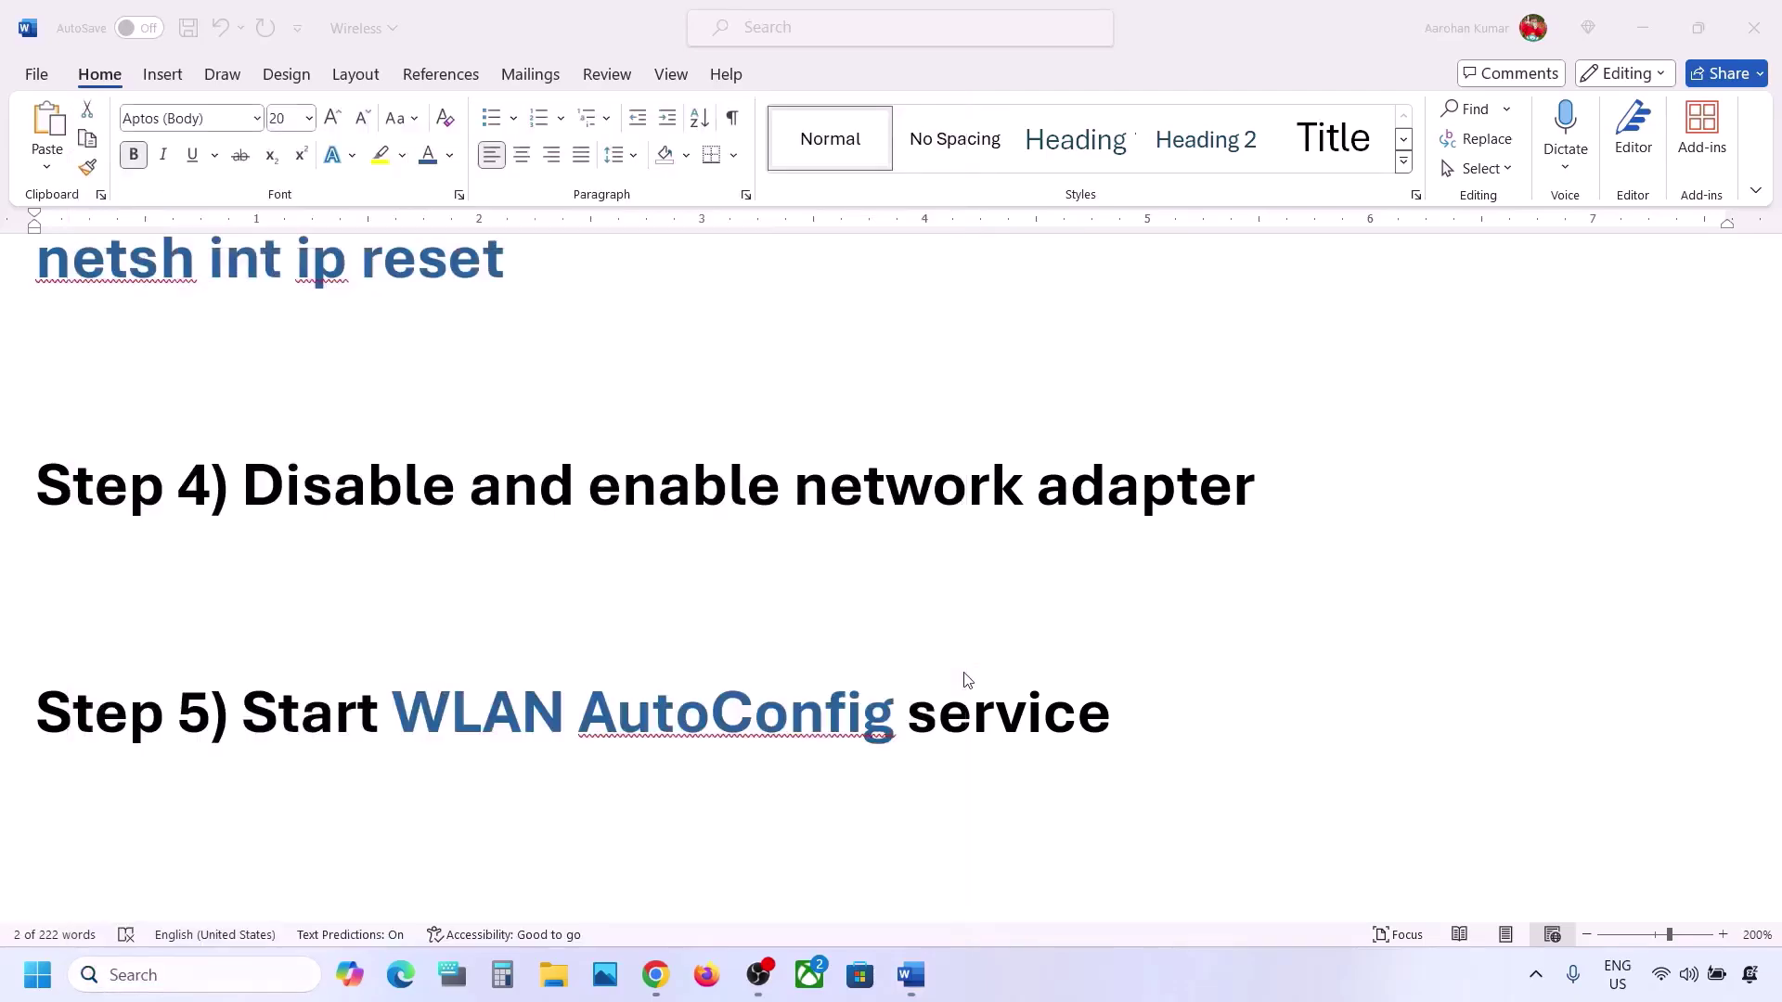
Set the startup type of the WLAN AutoConfig service to Automatic and apply the change
click(713, 686)
key(w)
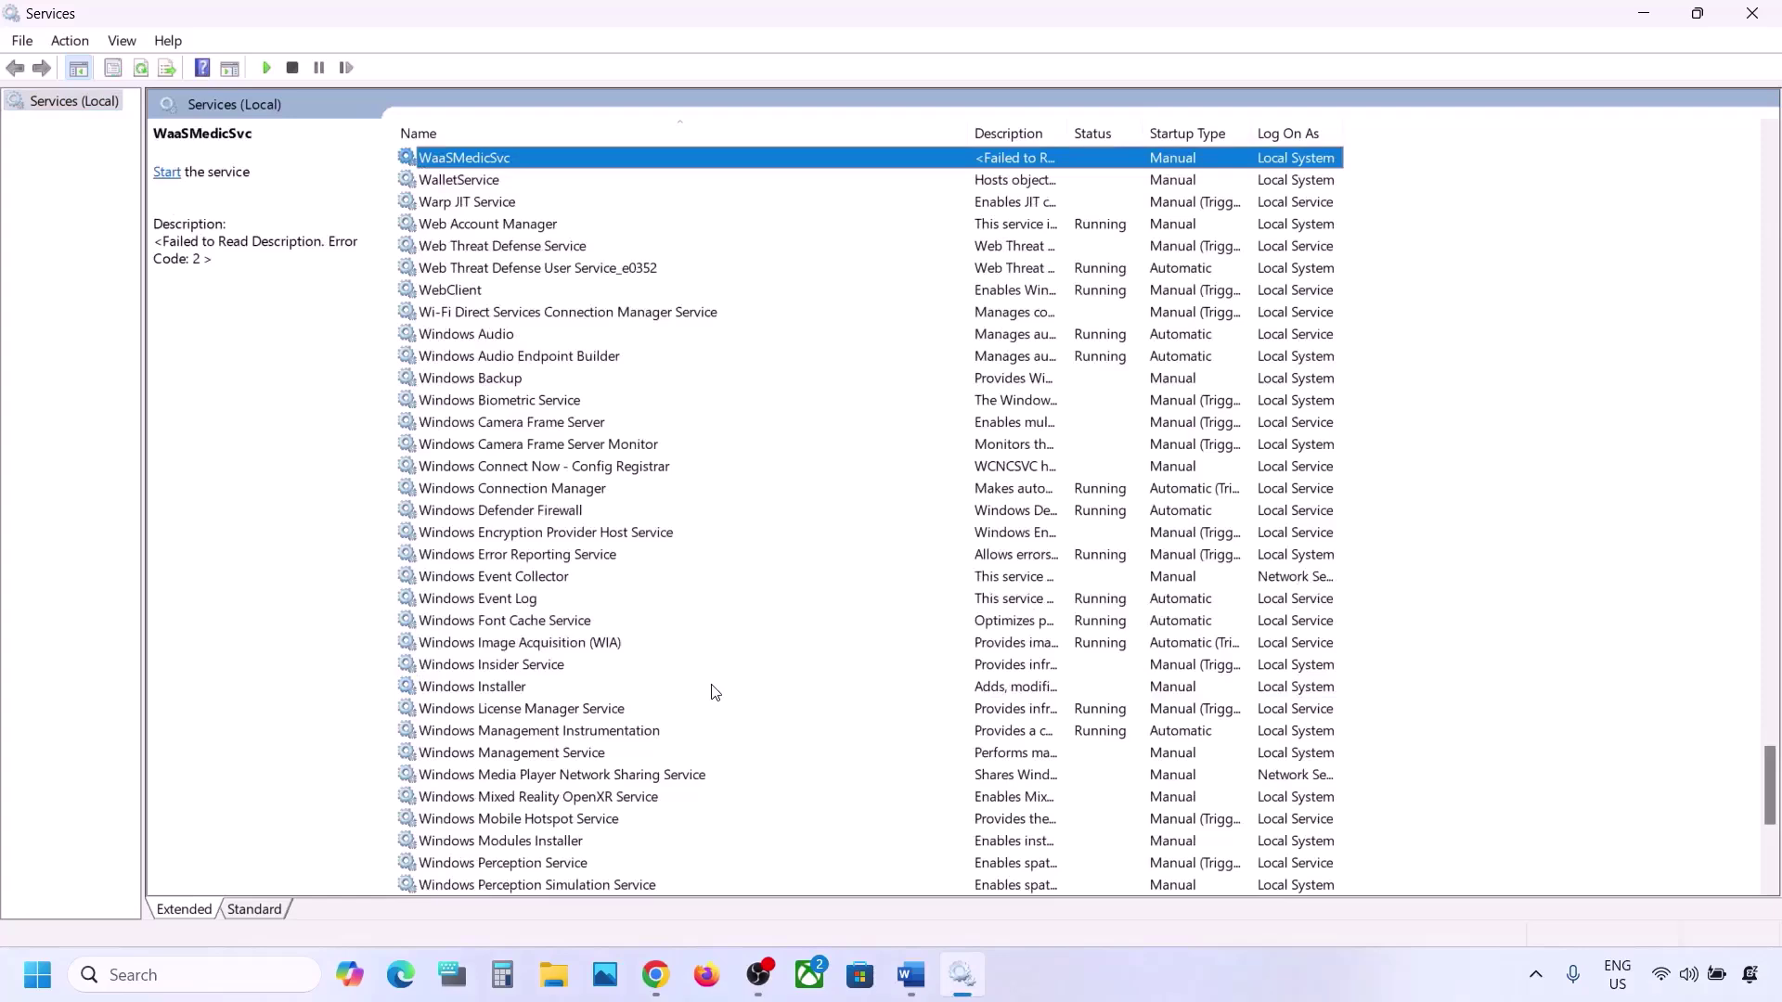
key(w)
key(l)
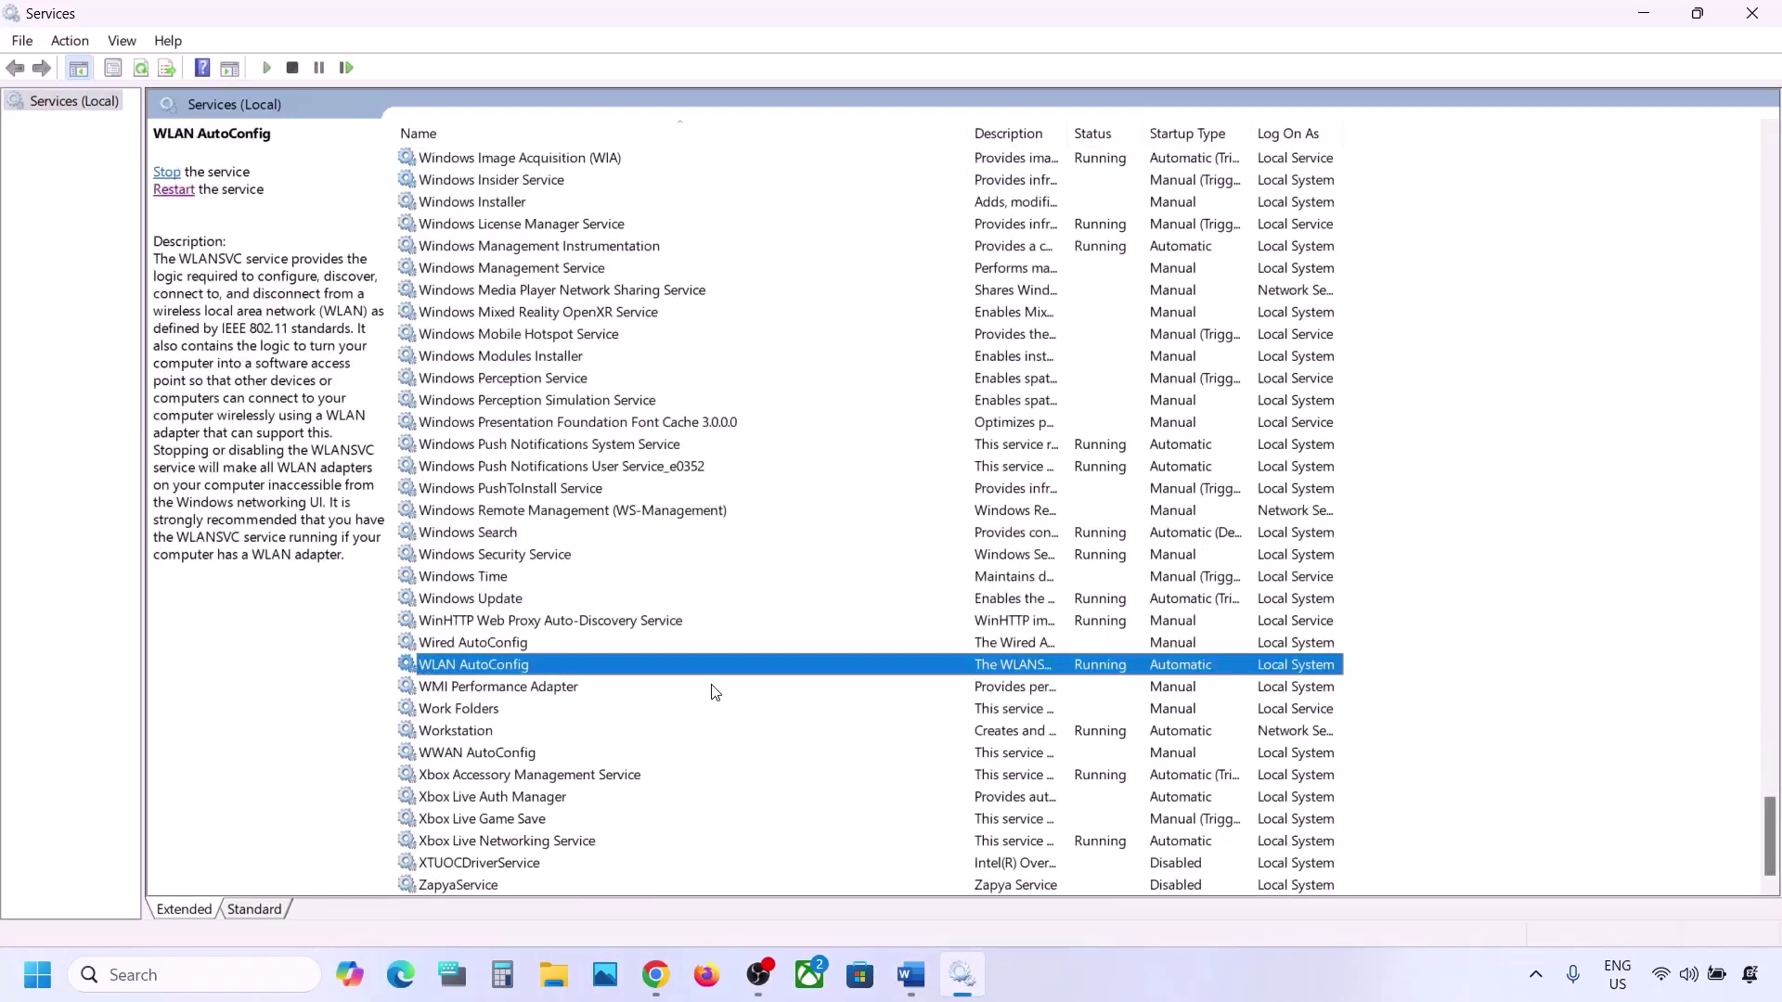
double_click(498, 675)
click(854, 462)
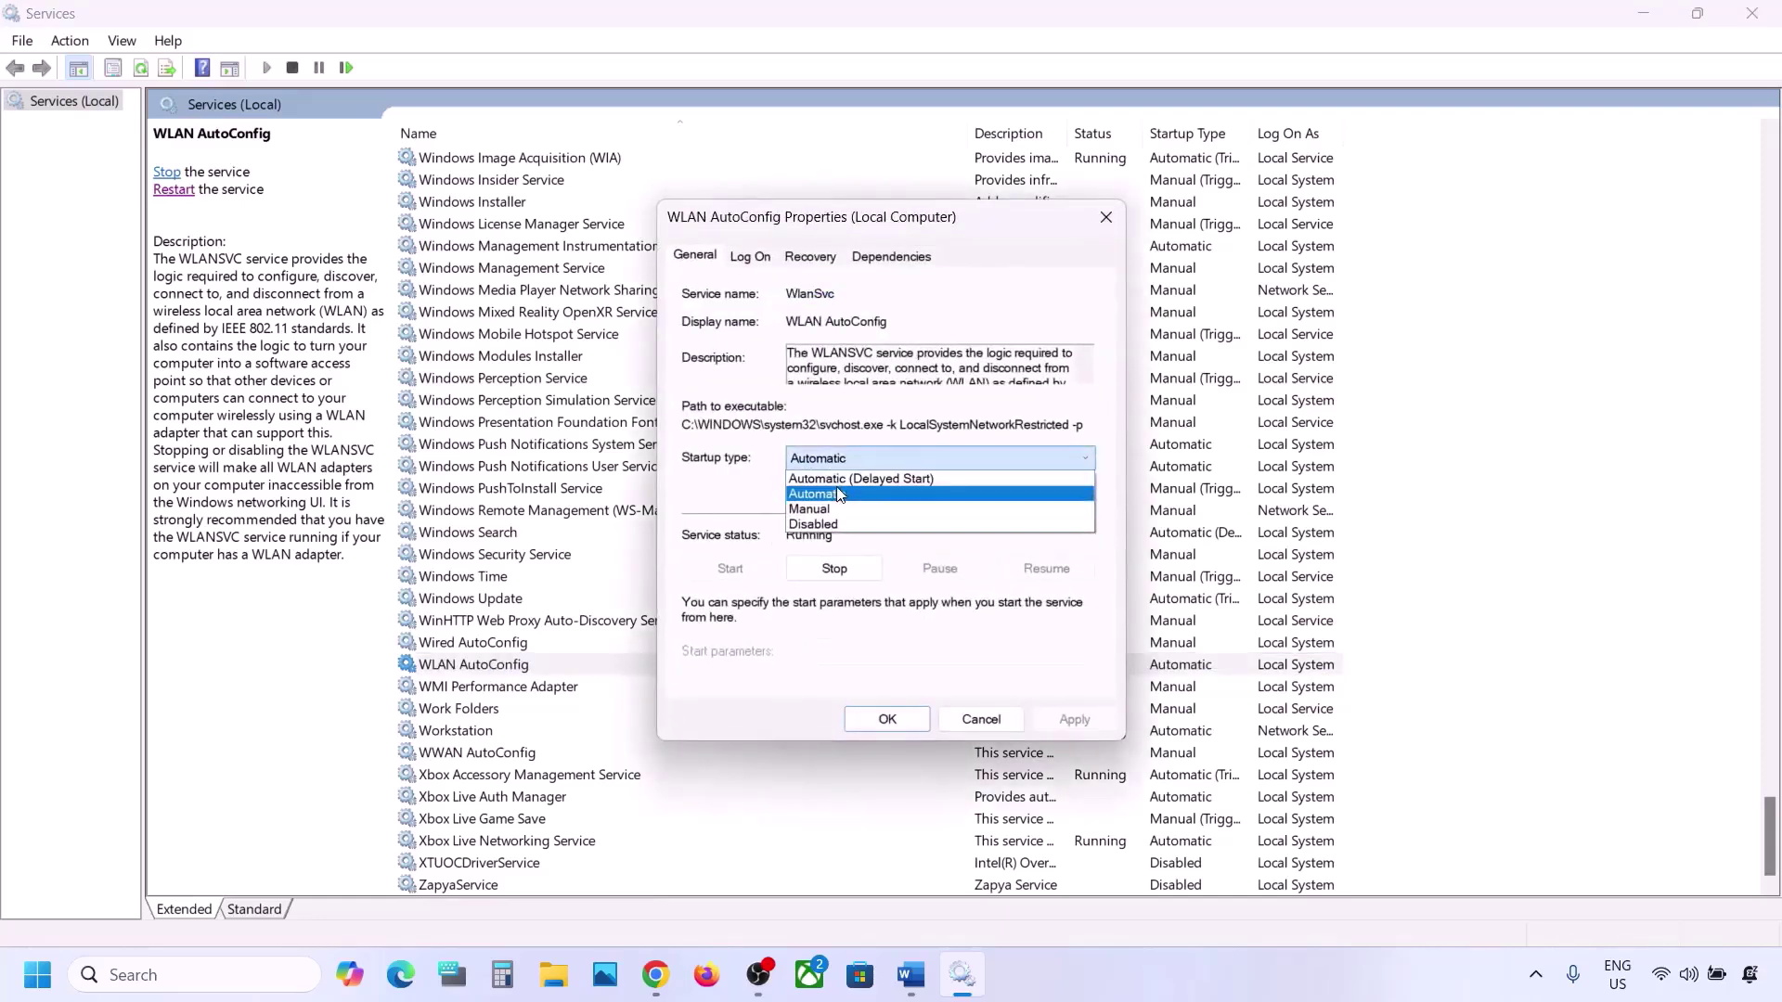
click(838, 495)
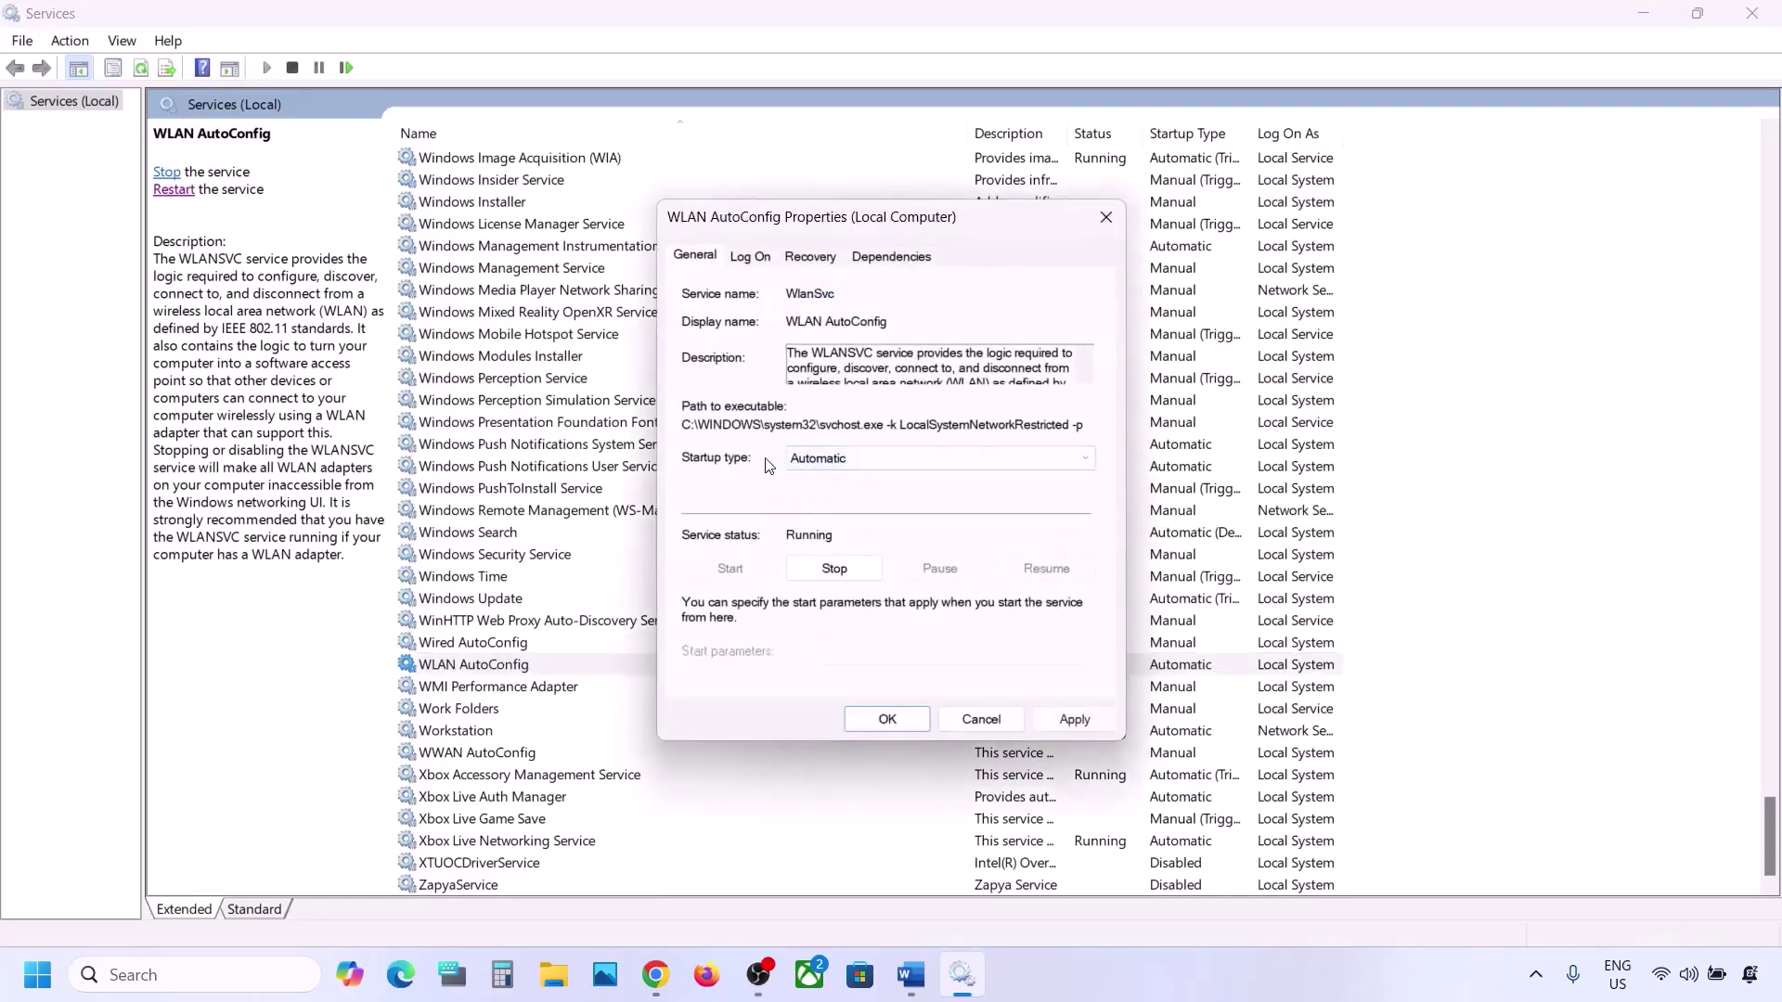
click(1067, 720)
click(865, 717)
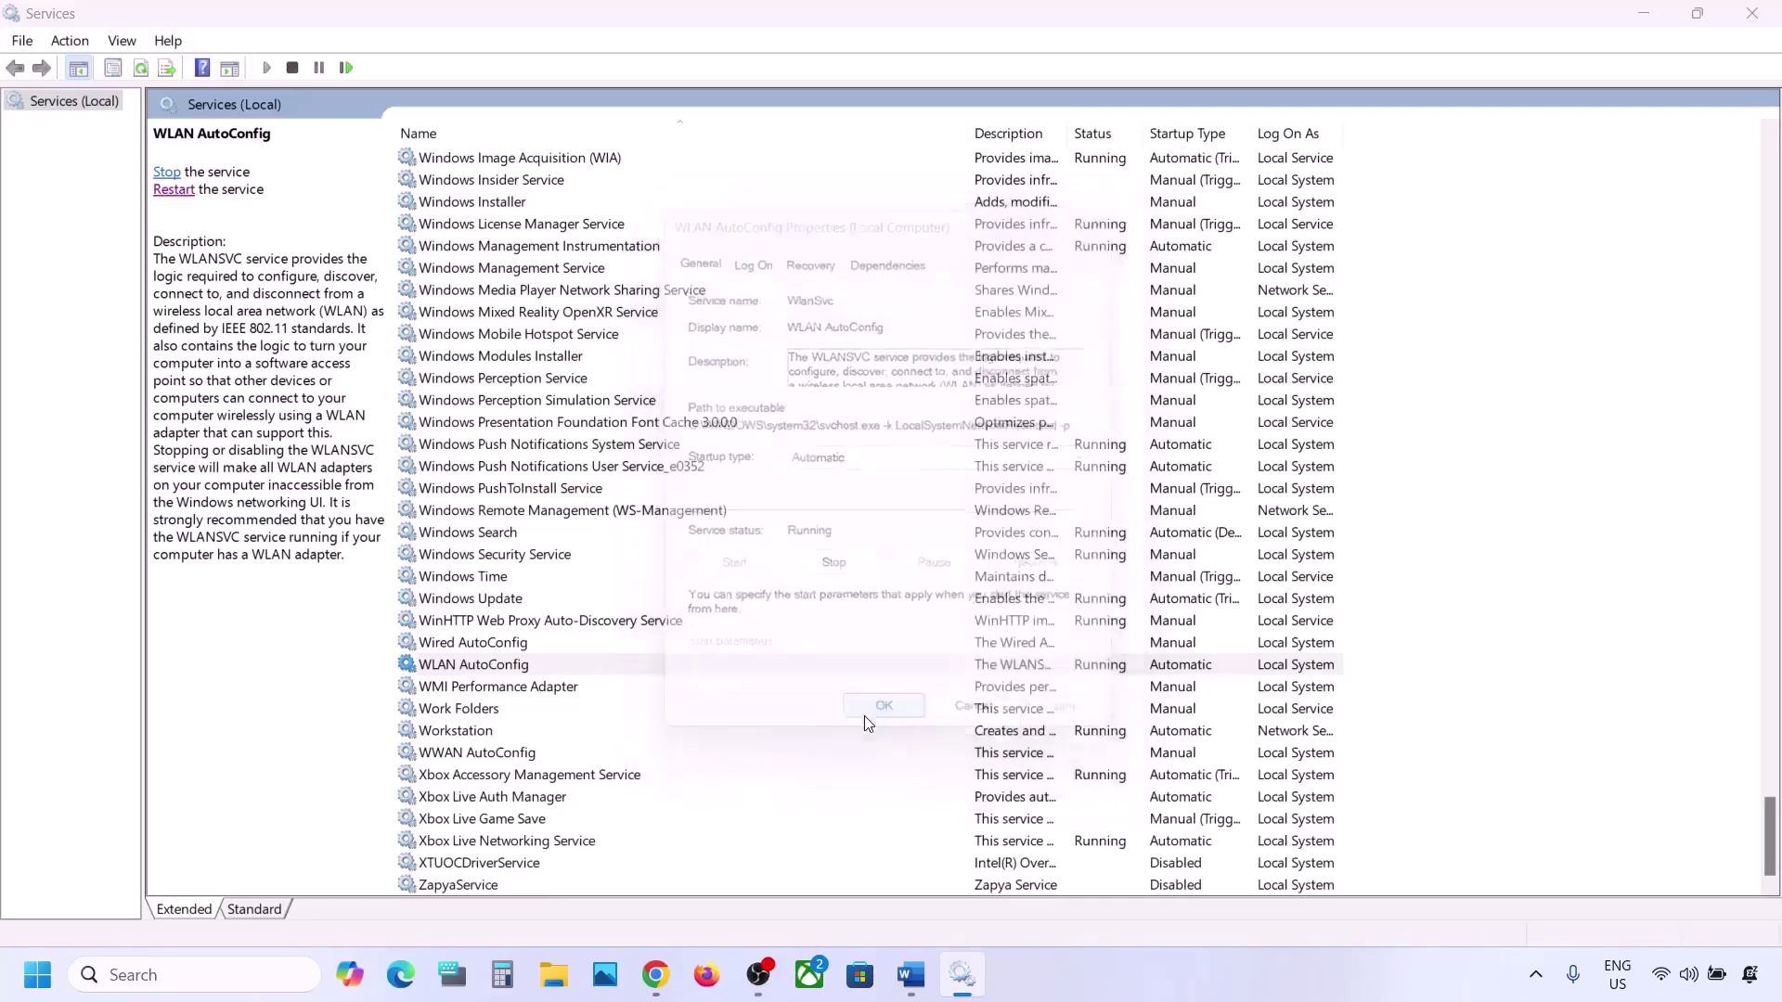
Restart the WLAN AutoConfig service and close the Services window
right_click(473, 675)
click(546, 791)
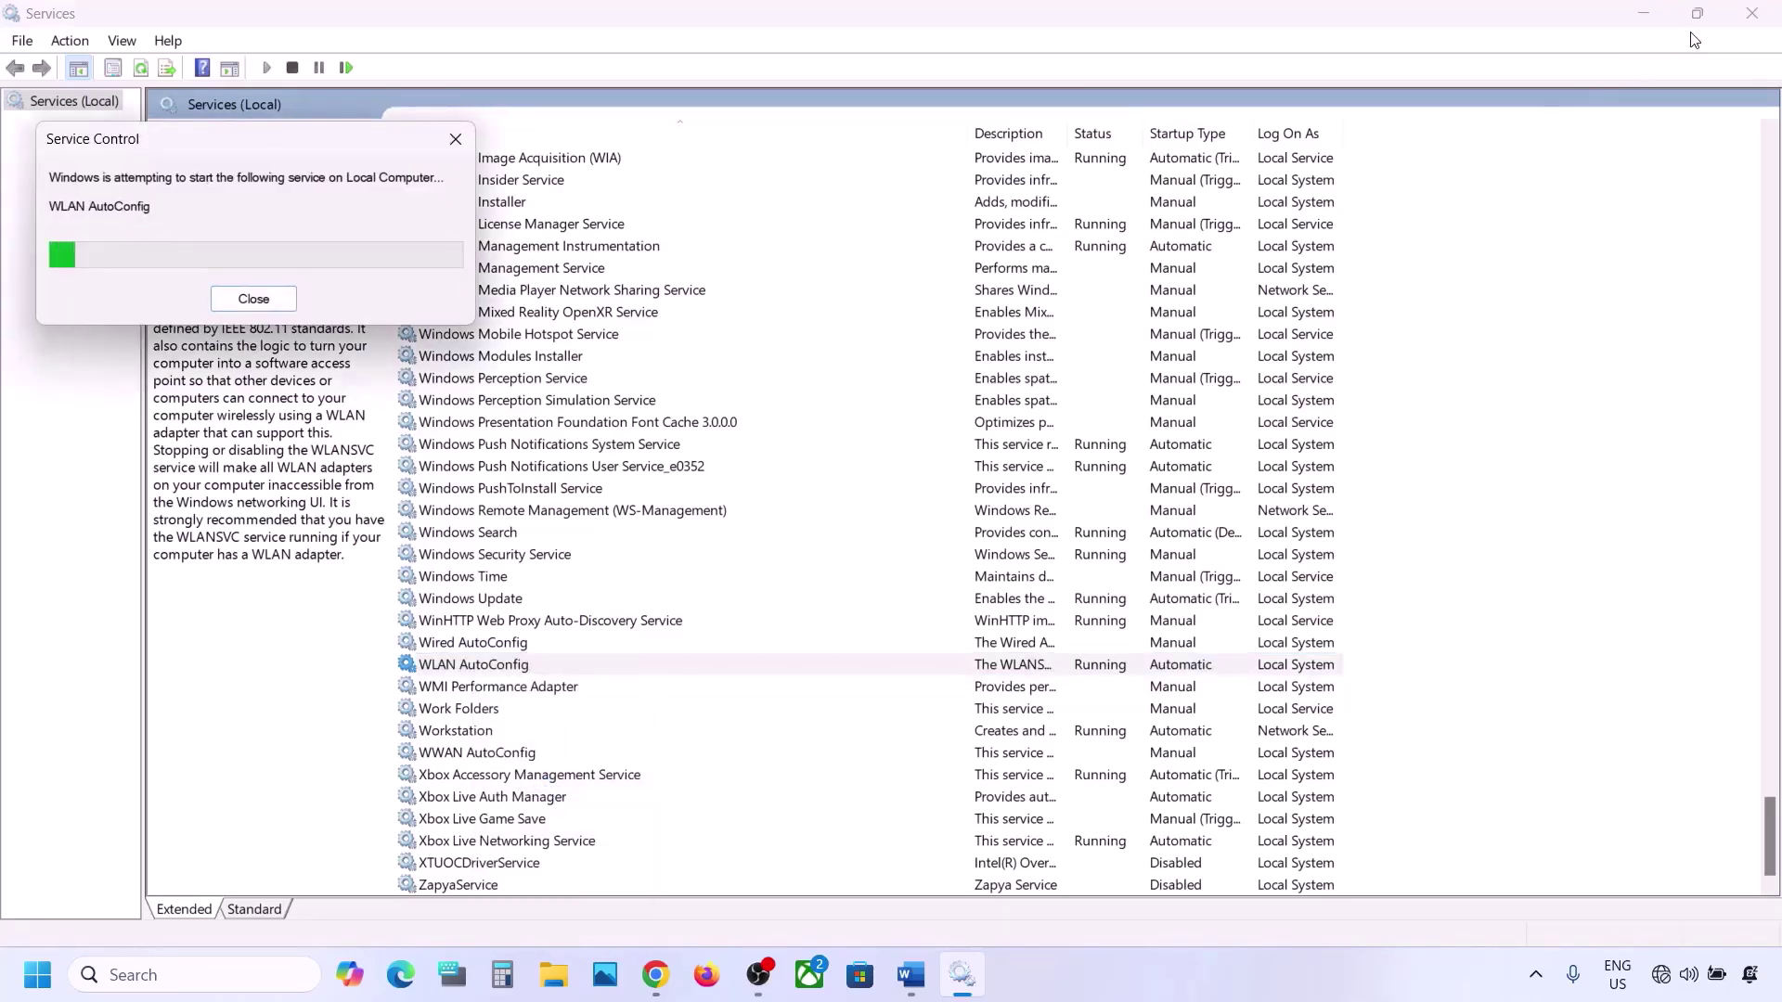
click(1752, 13)
Highlight the Step 6 note "Make sure you have the WIFI password" in the document
scroll(862, 626, down, 3)
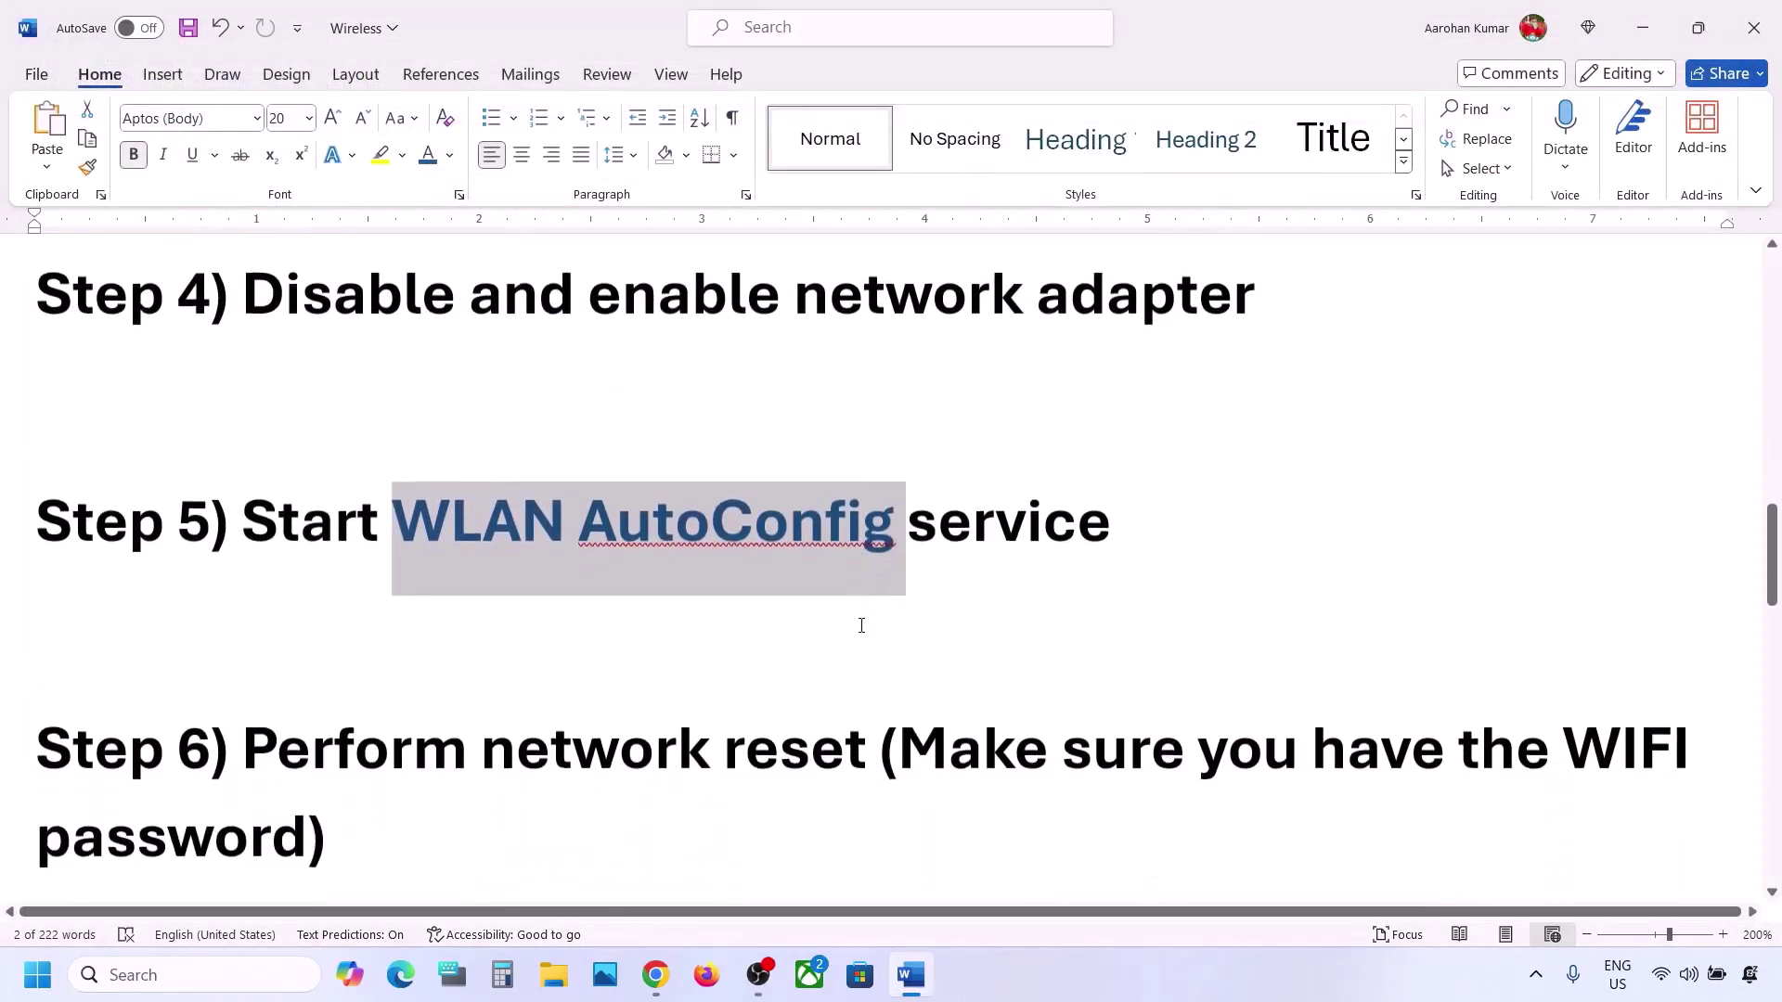
drag(250, 647, 320, 723)
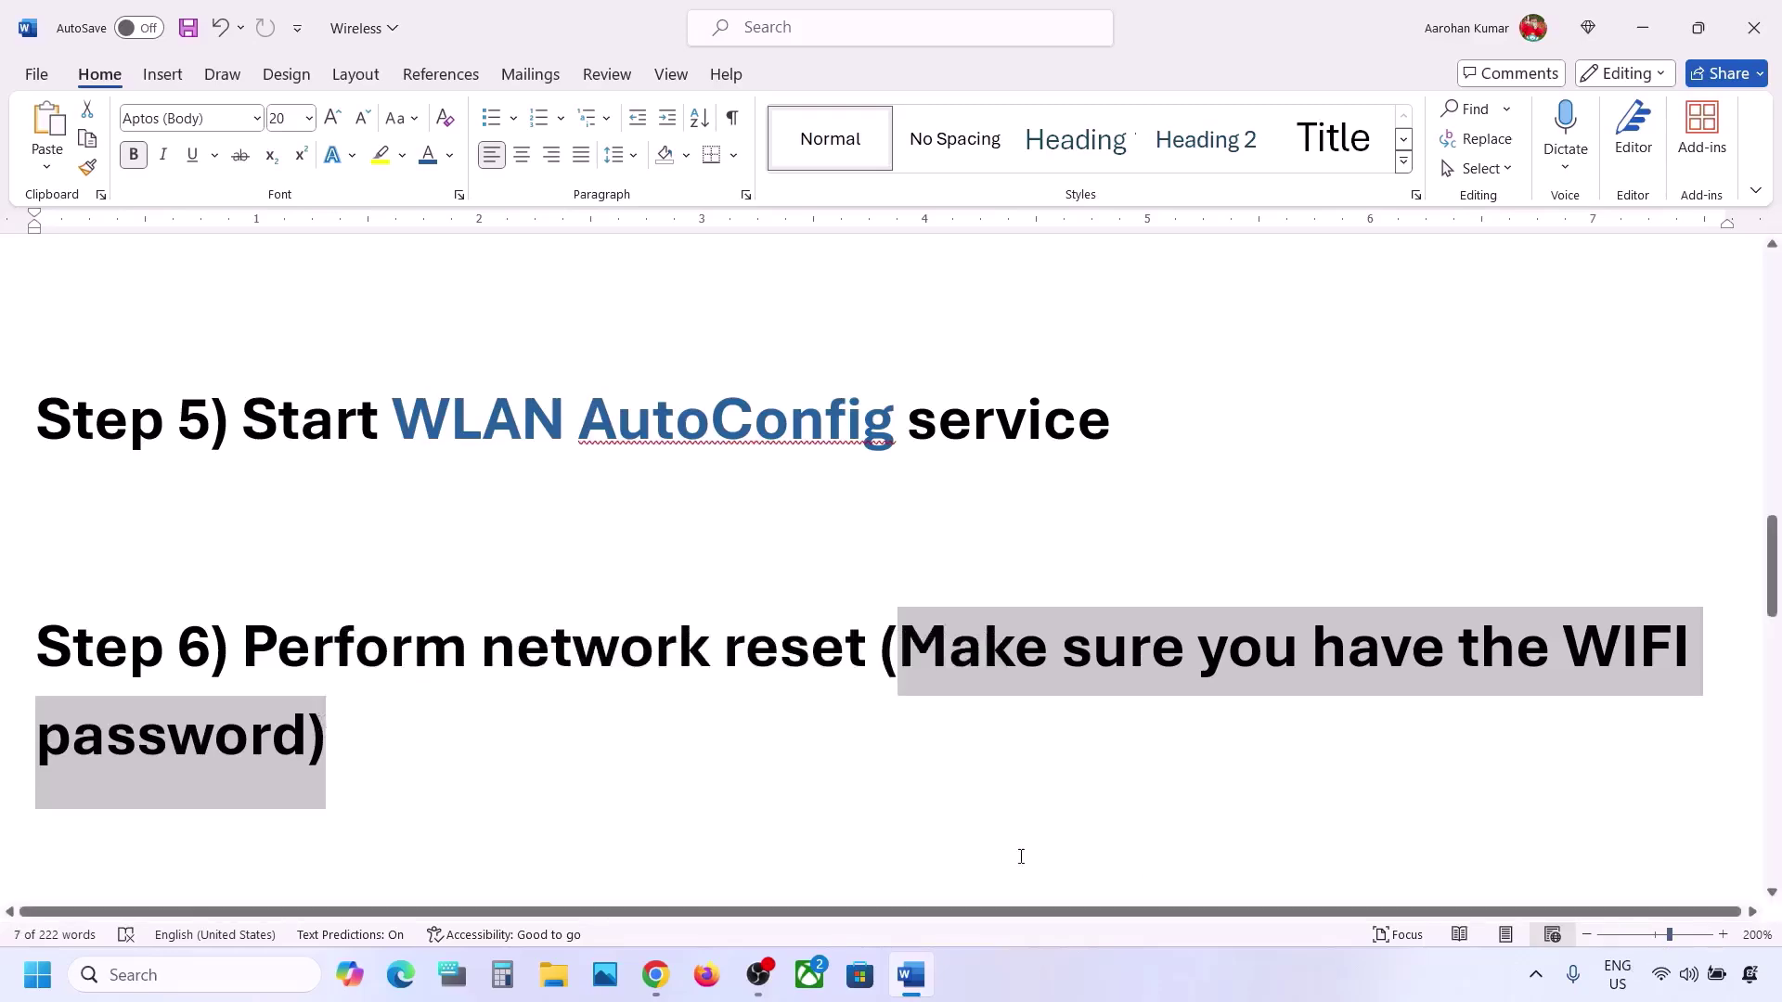
Open Windows Settings and go to the Advanced network settings under Network & internet
click(46, 988)
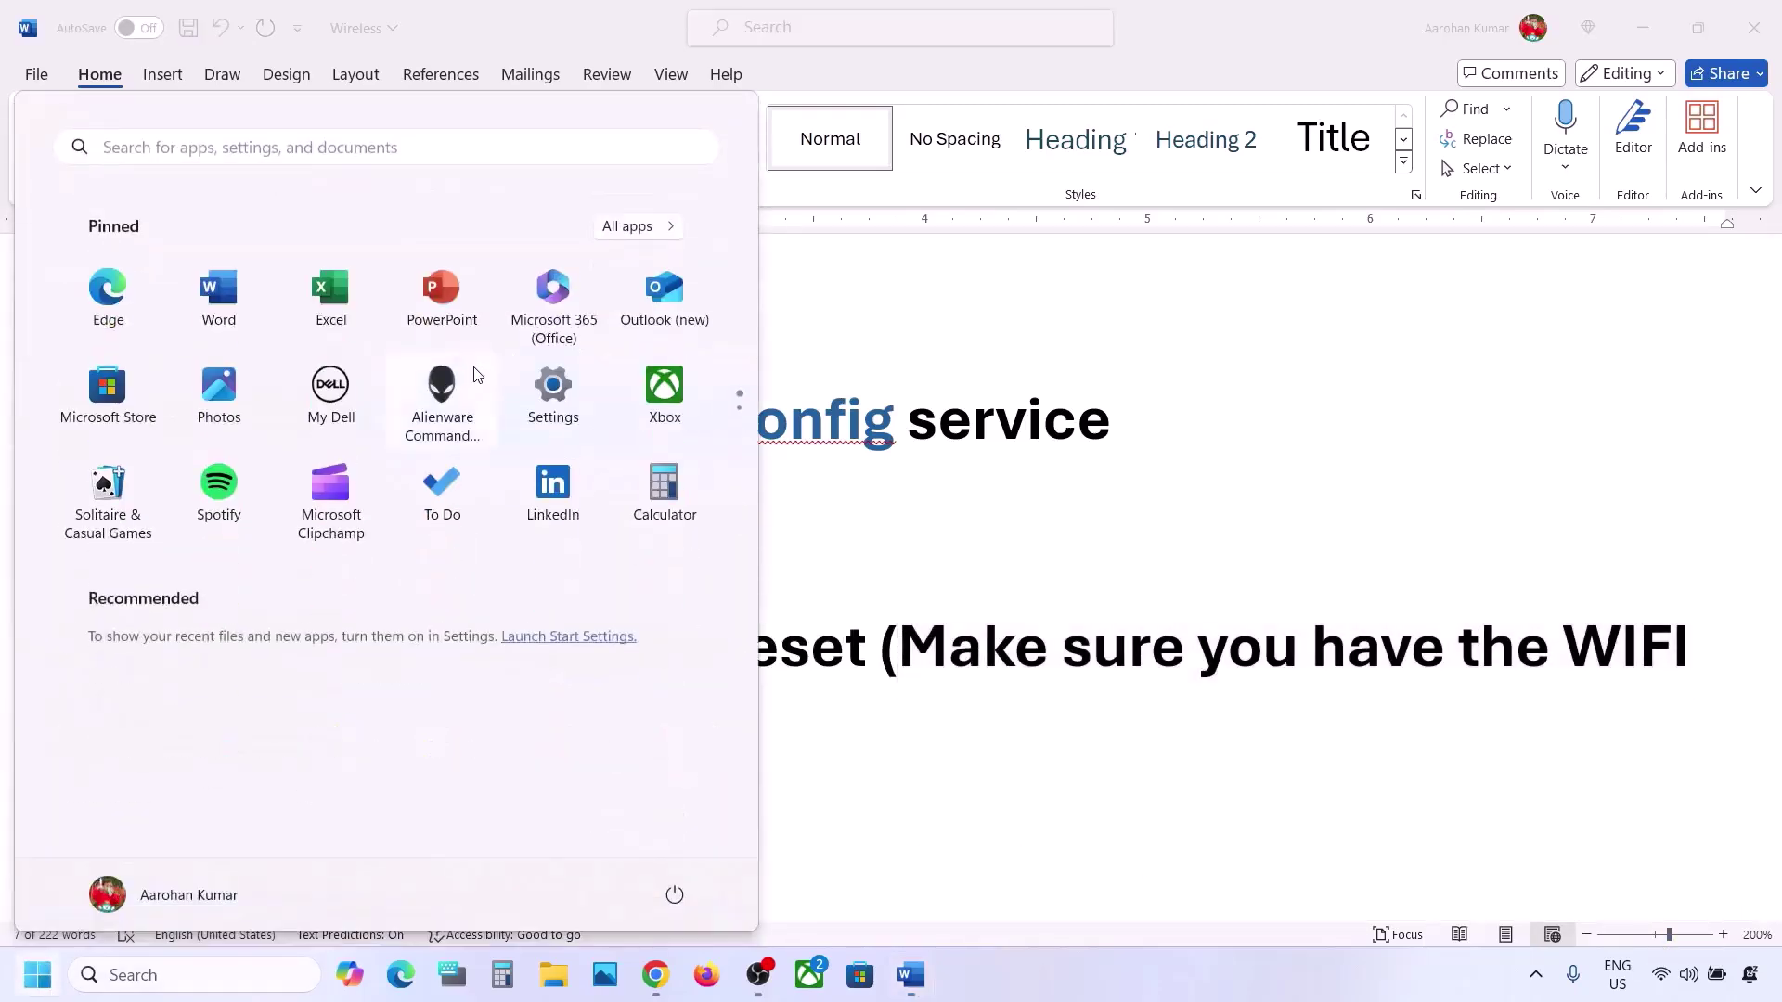
click(550, 397)
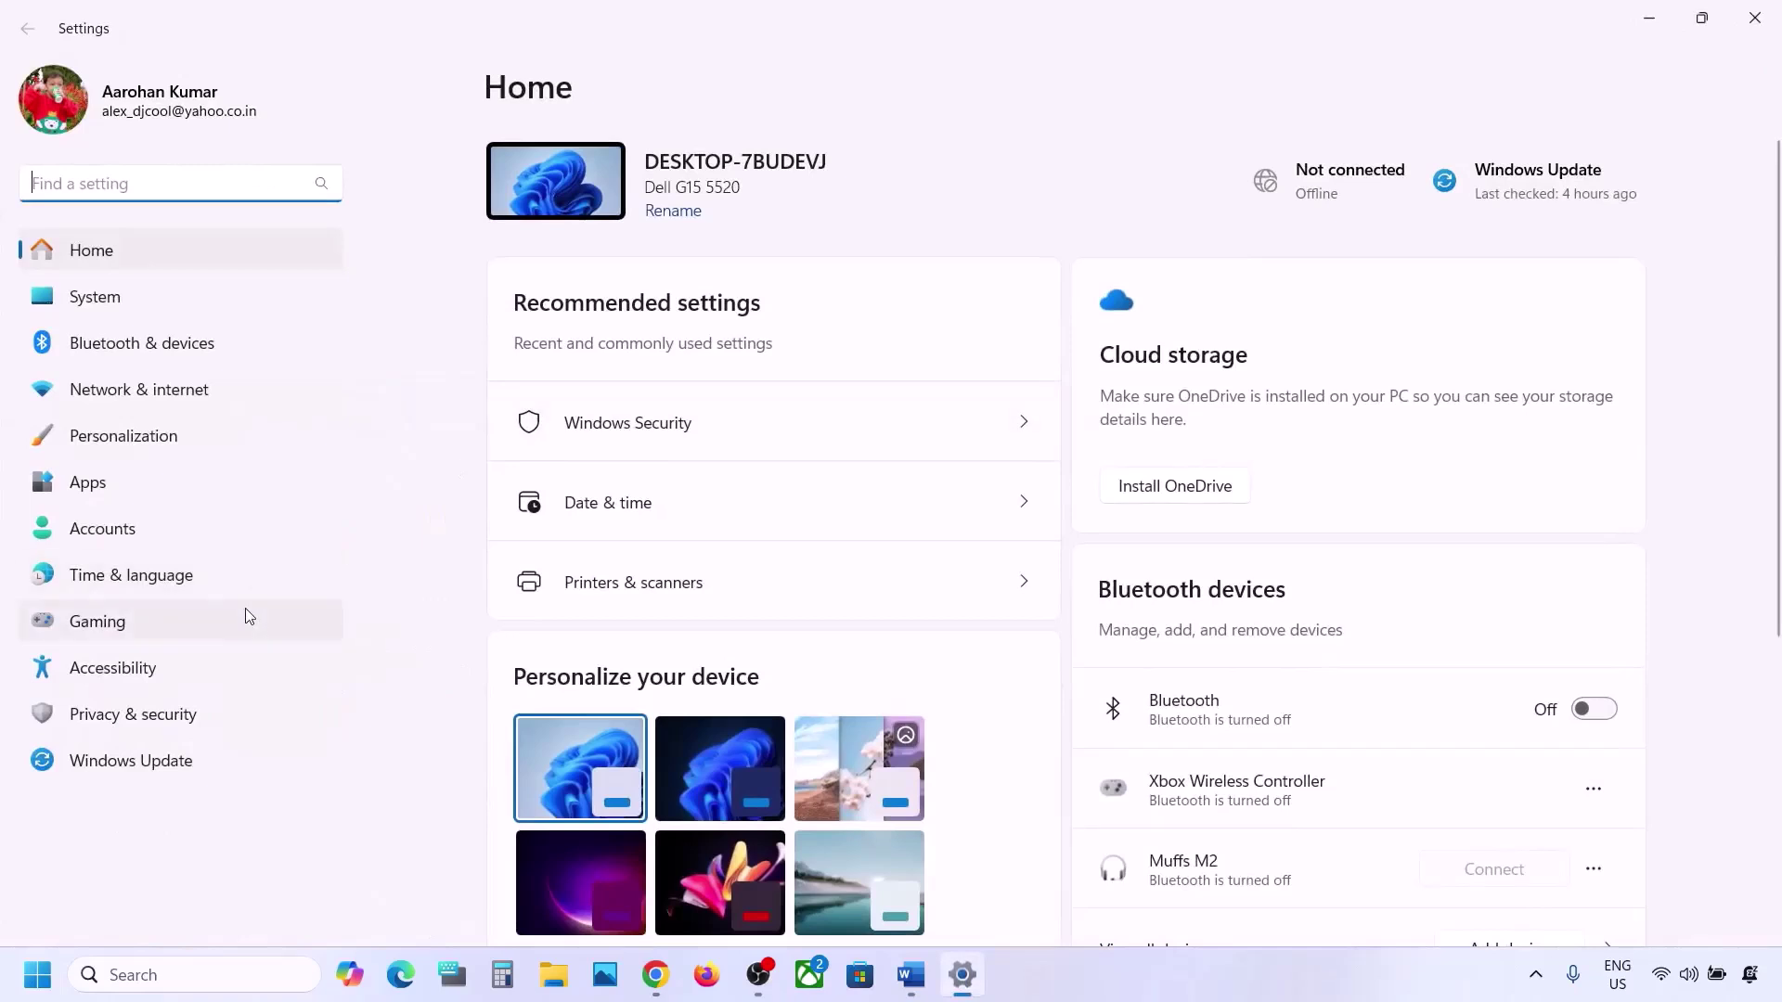
click(188, 400)
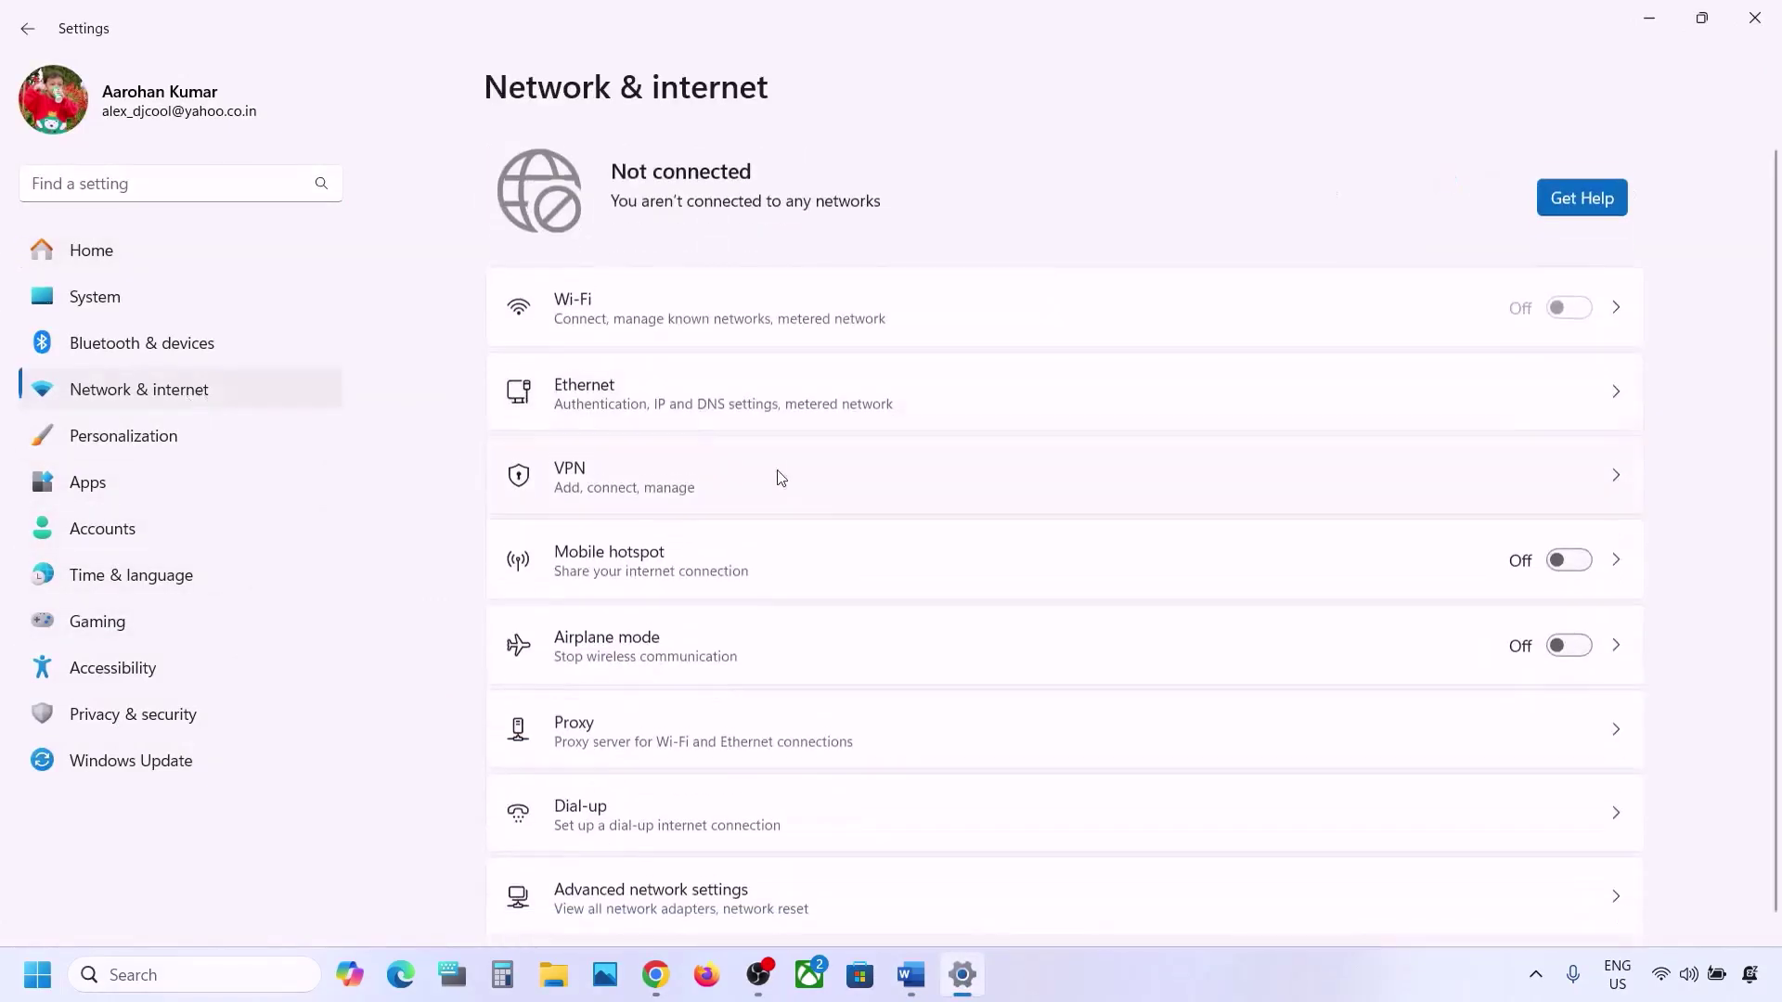
scroll(807, 506, down, 1)
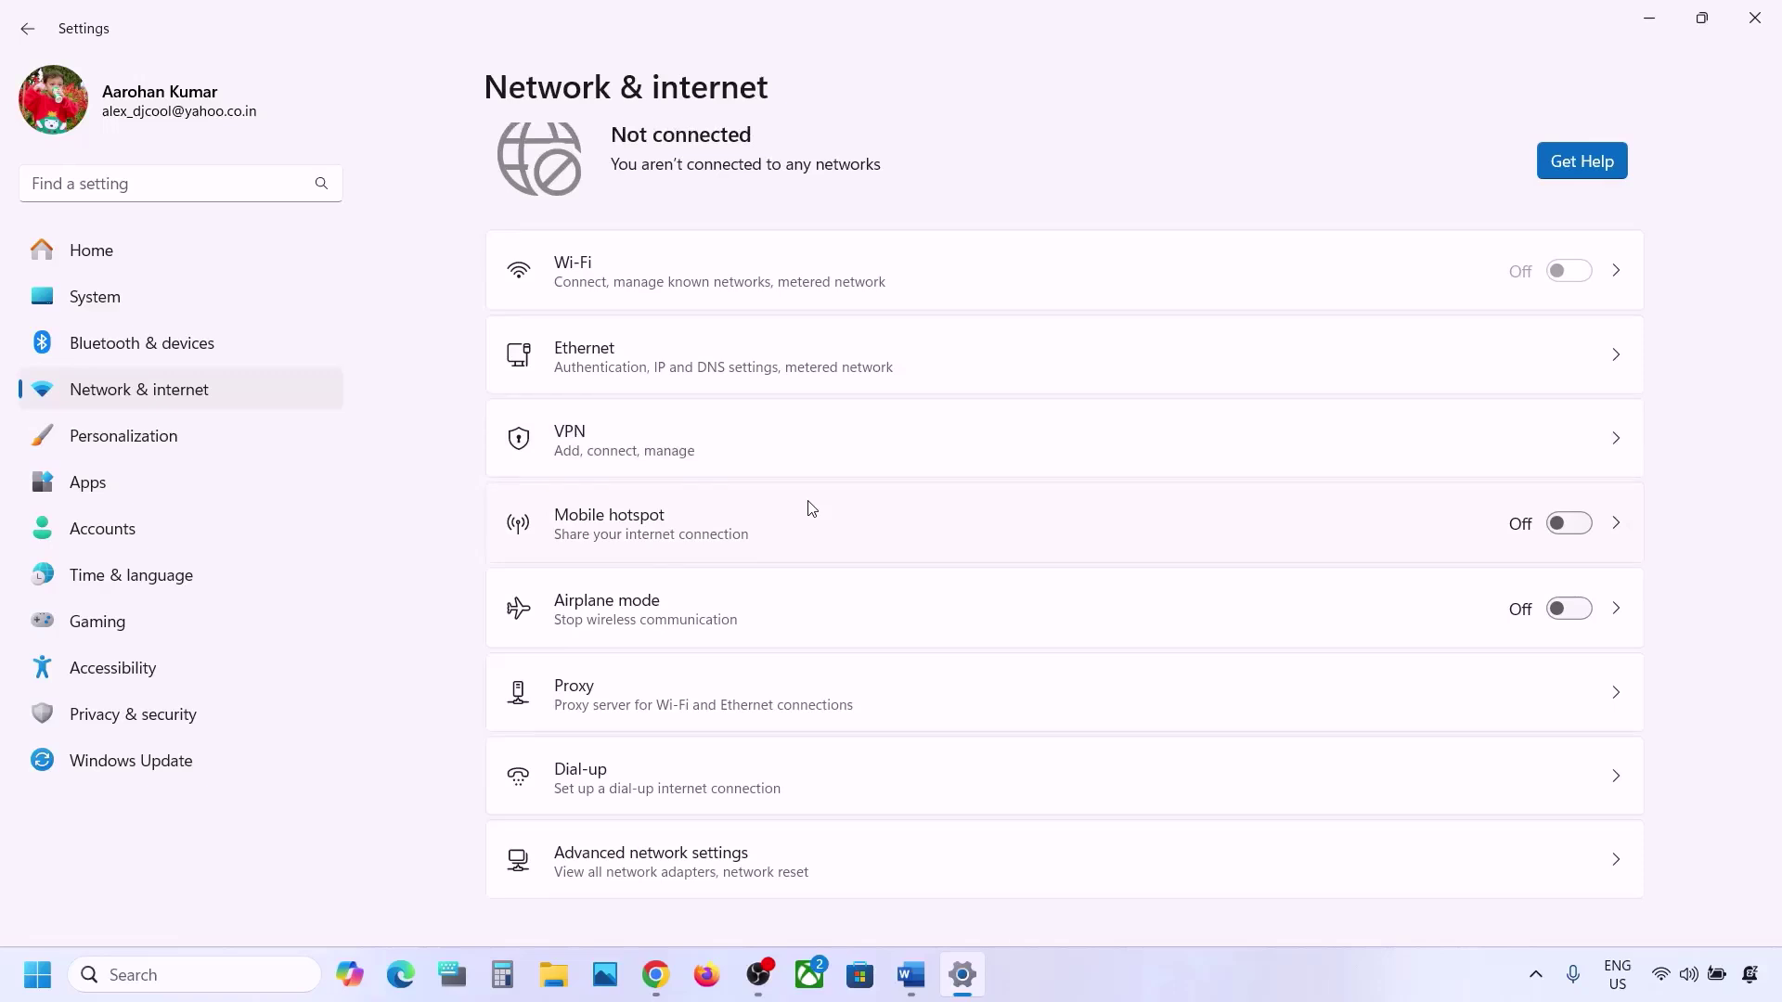
scroll(786, 621, down, 1)
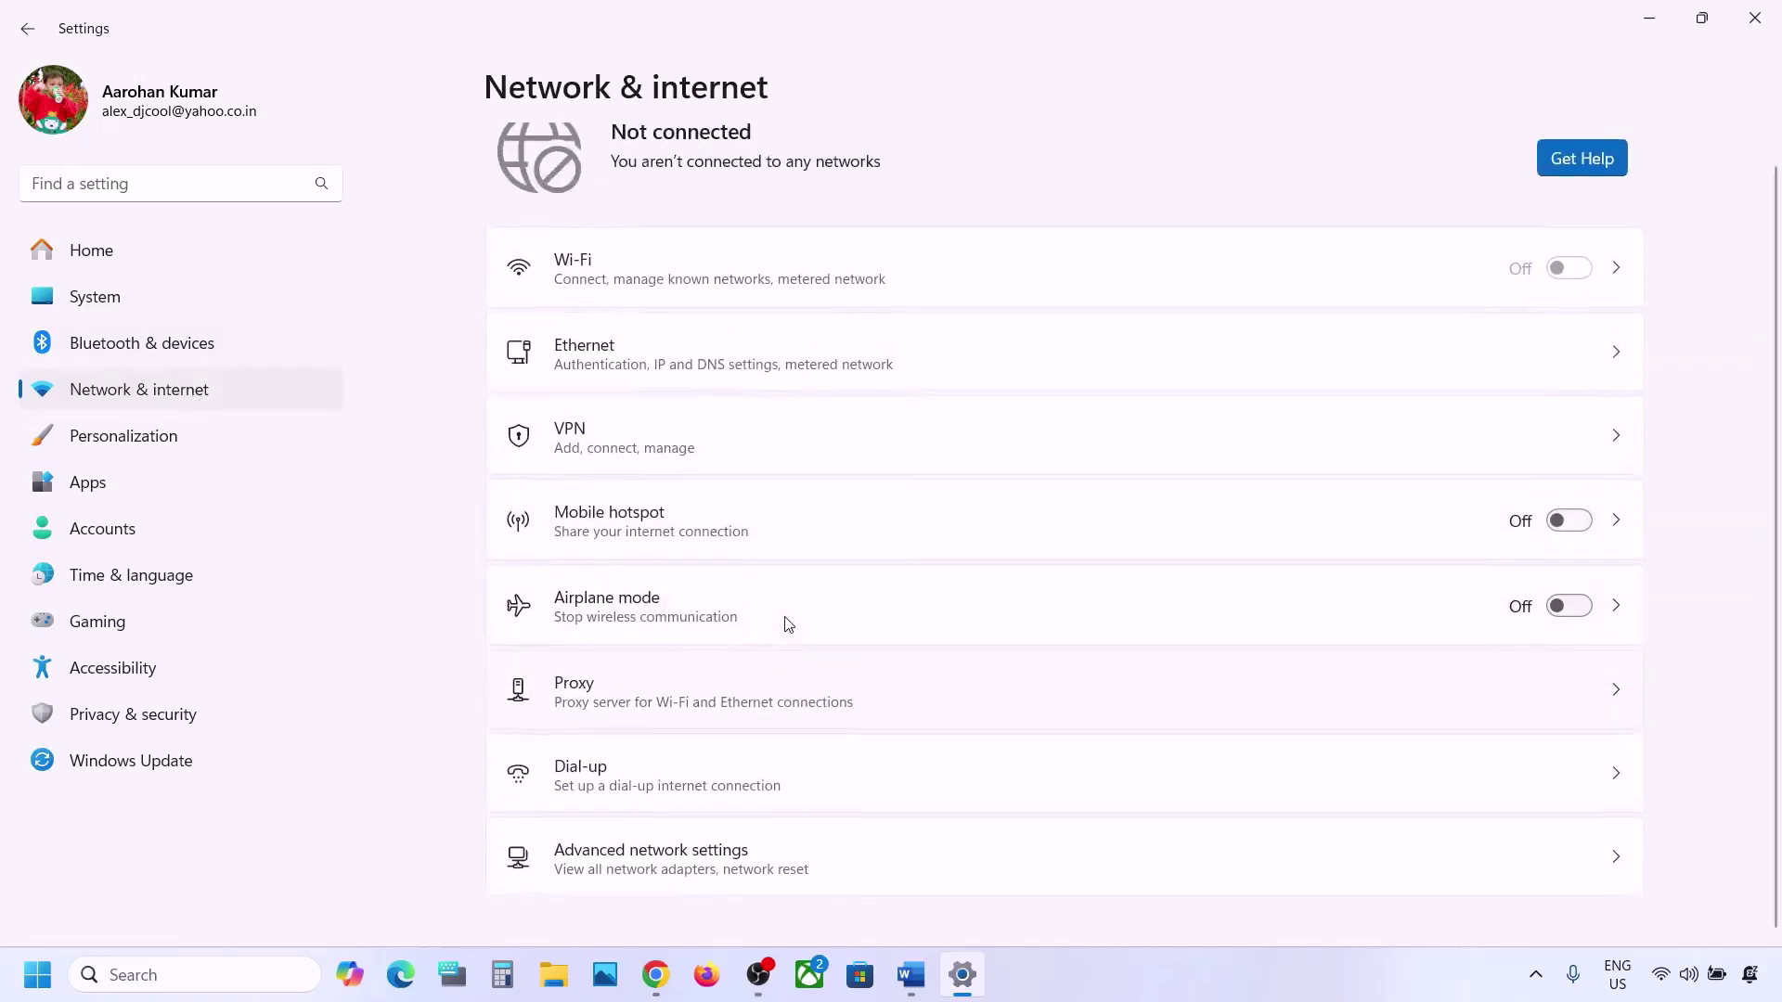
scroll(788, 624, up, 1)
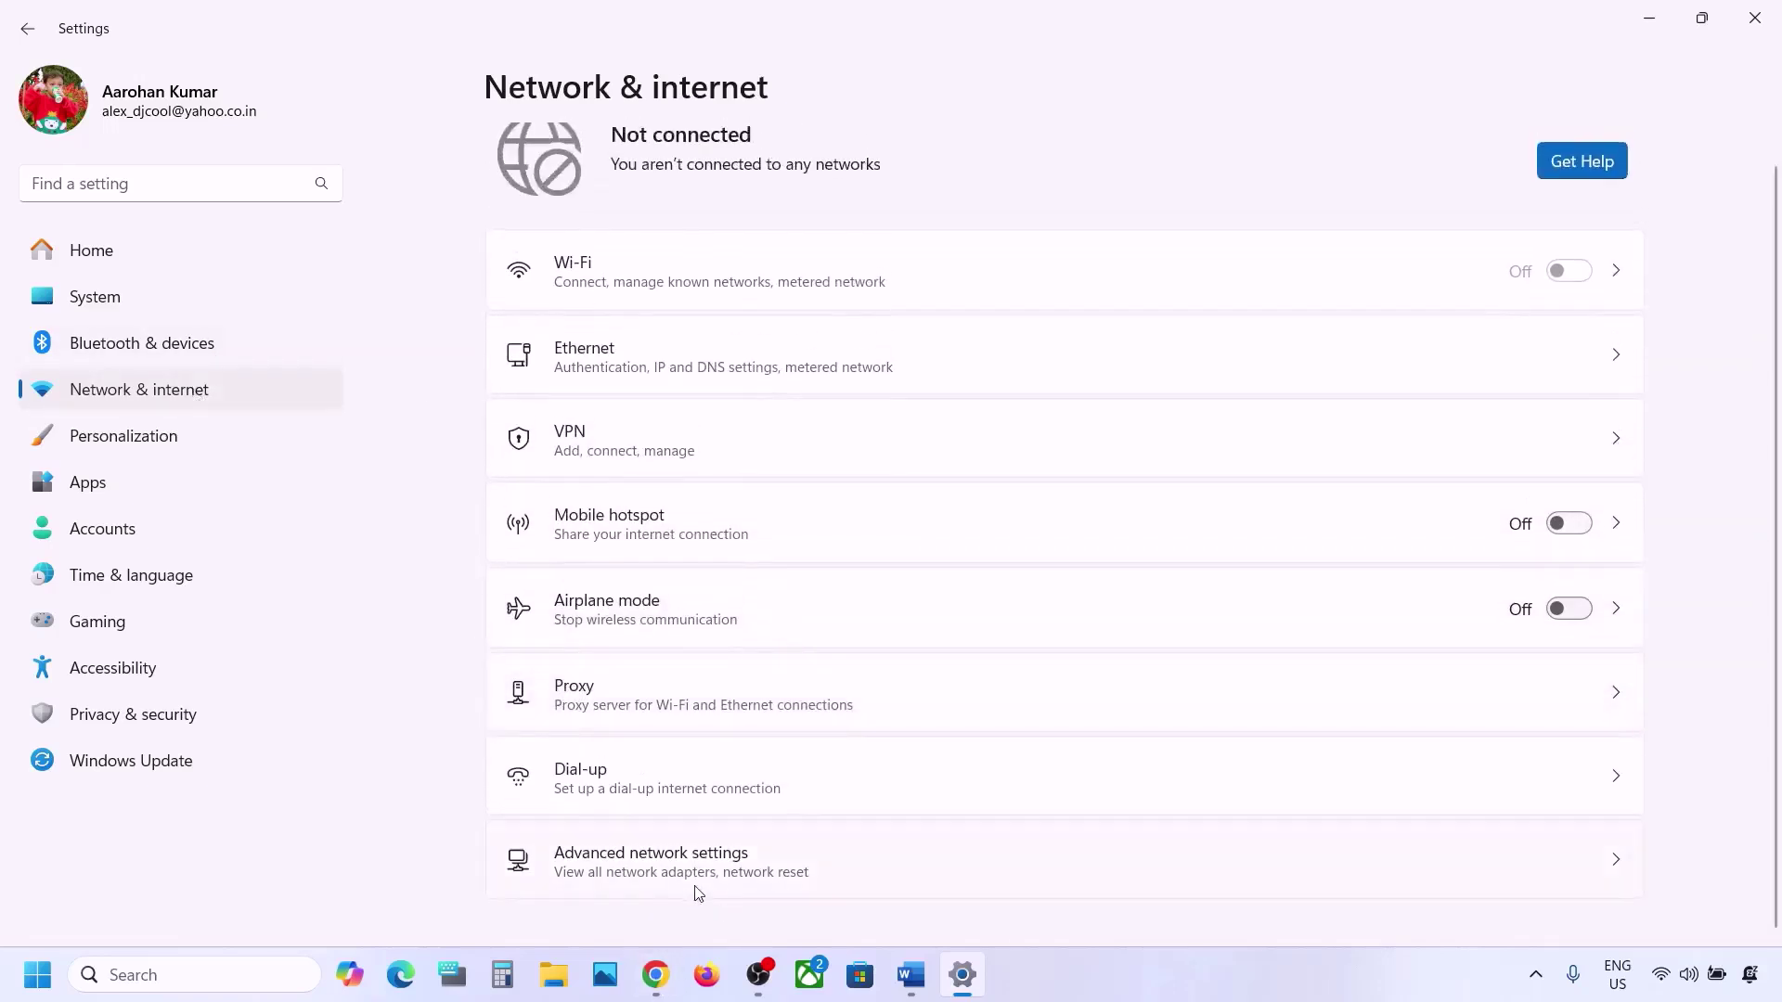
click(647, 872)
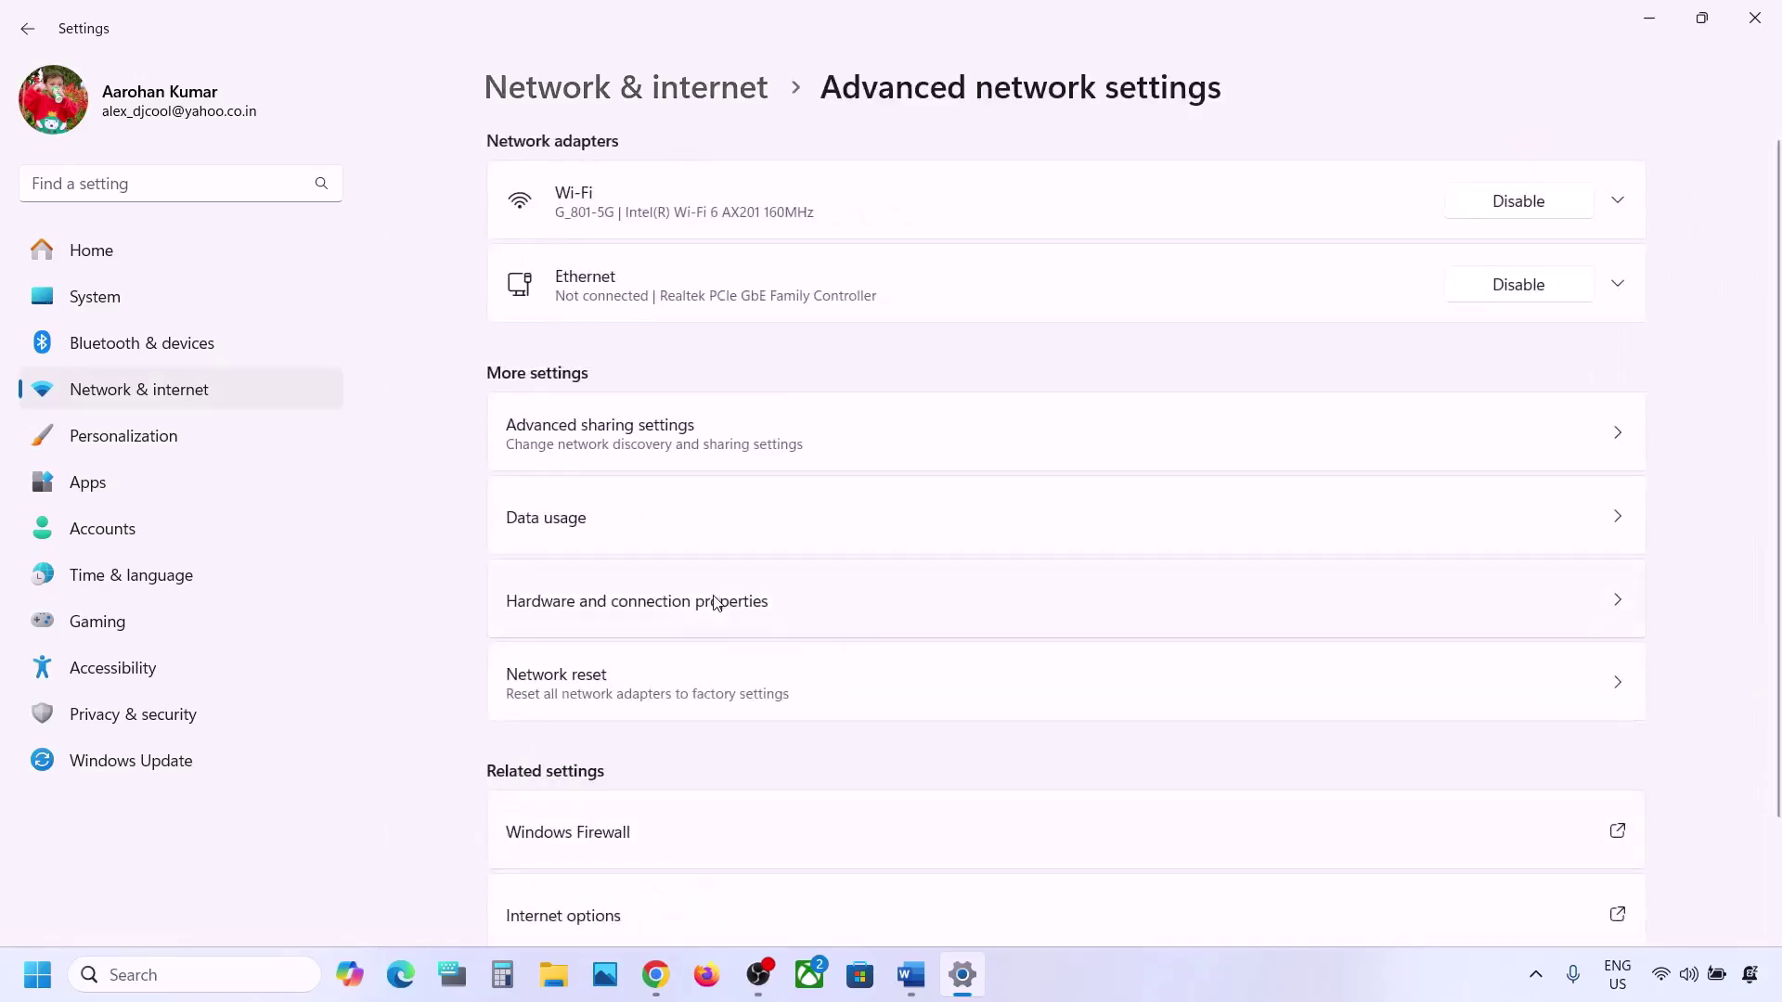
Start a network reset from the Network reset page and decline the confirmation
click(612, 694)
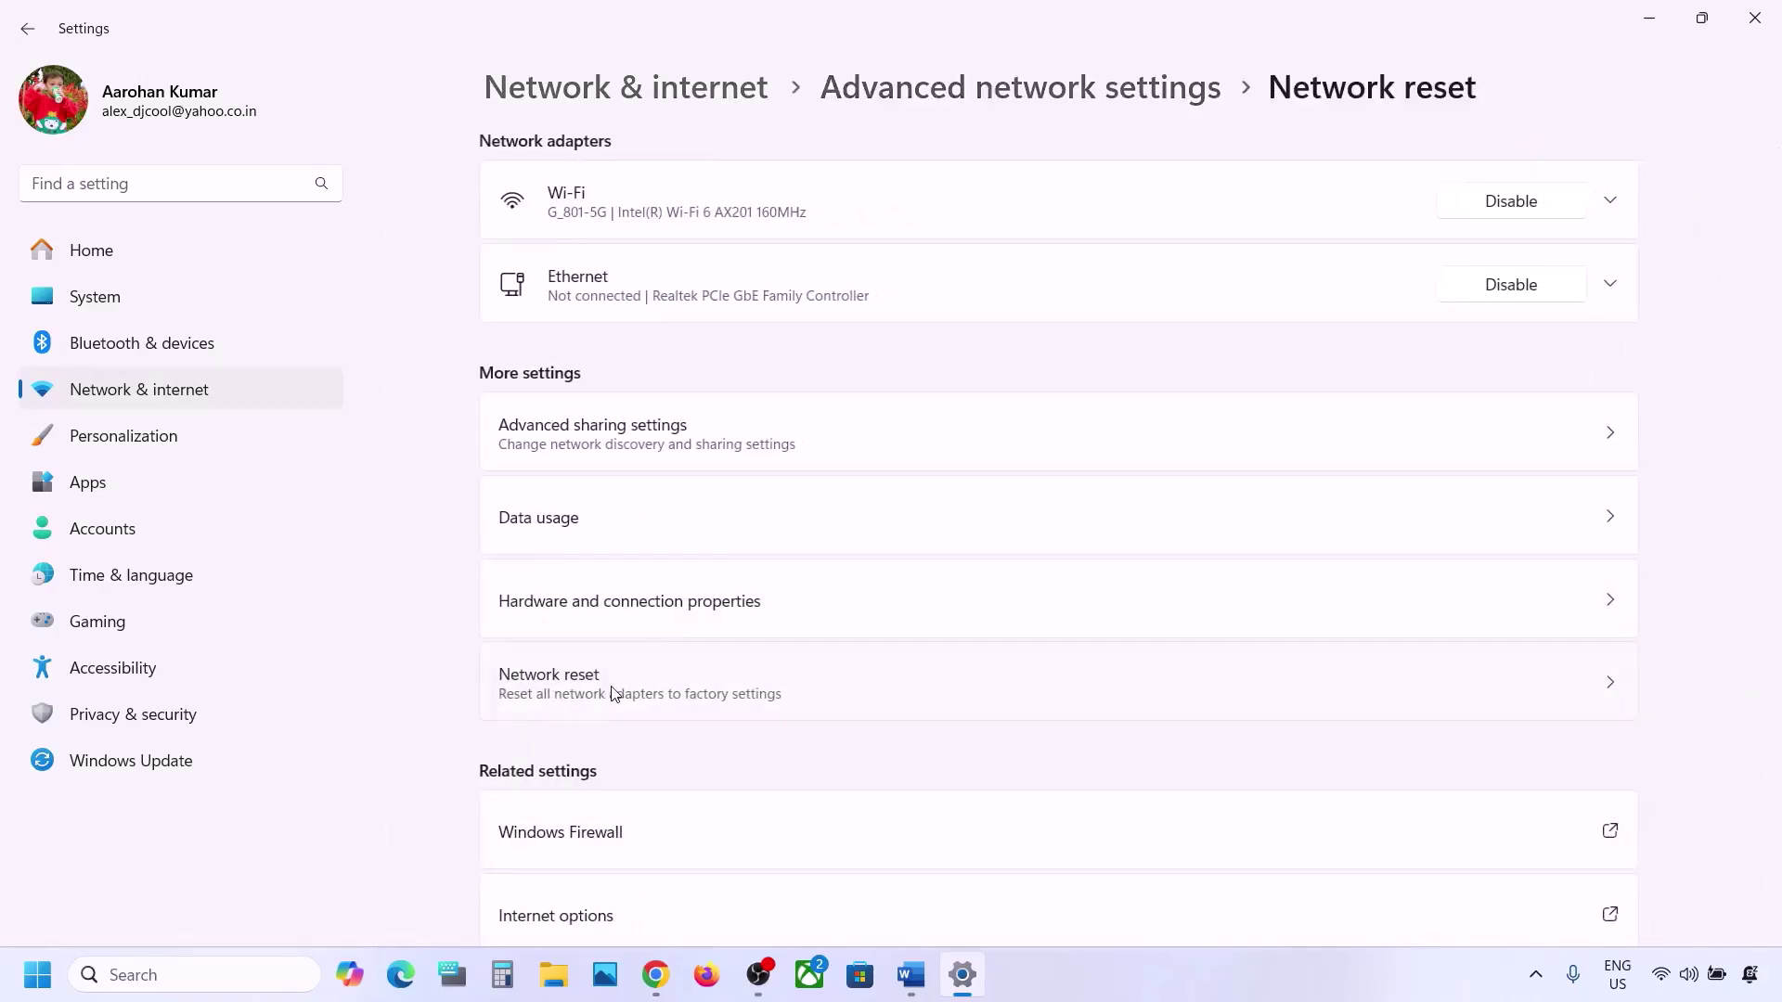
click(1552, 293)
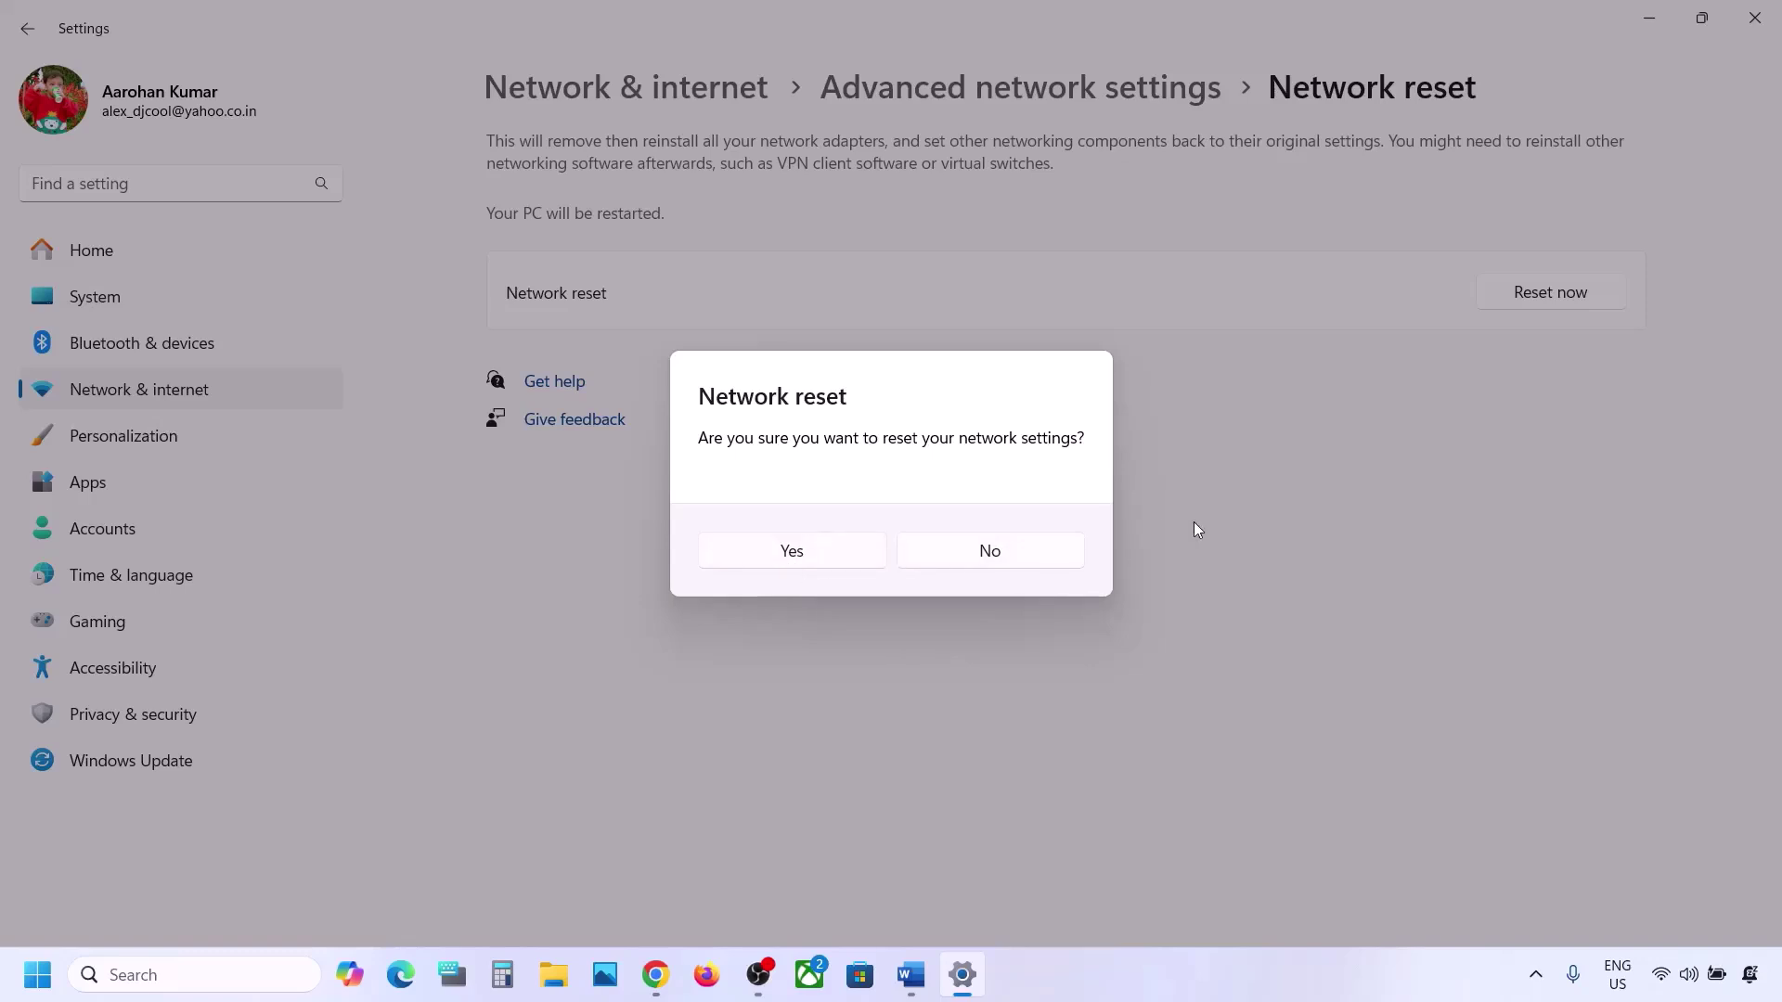
click(1047, 555)
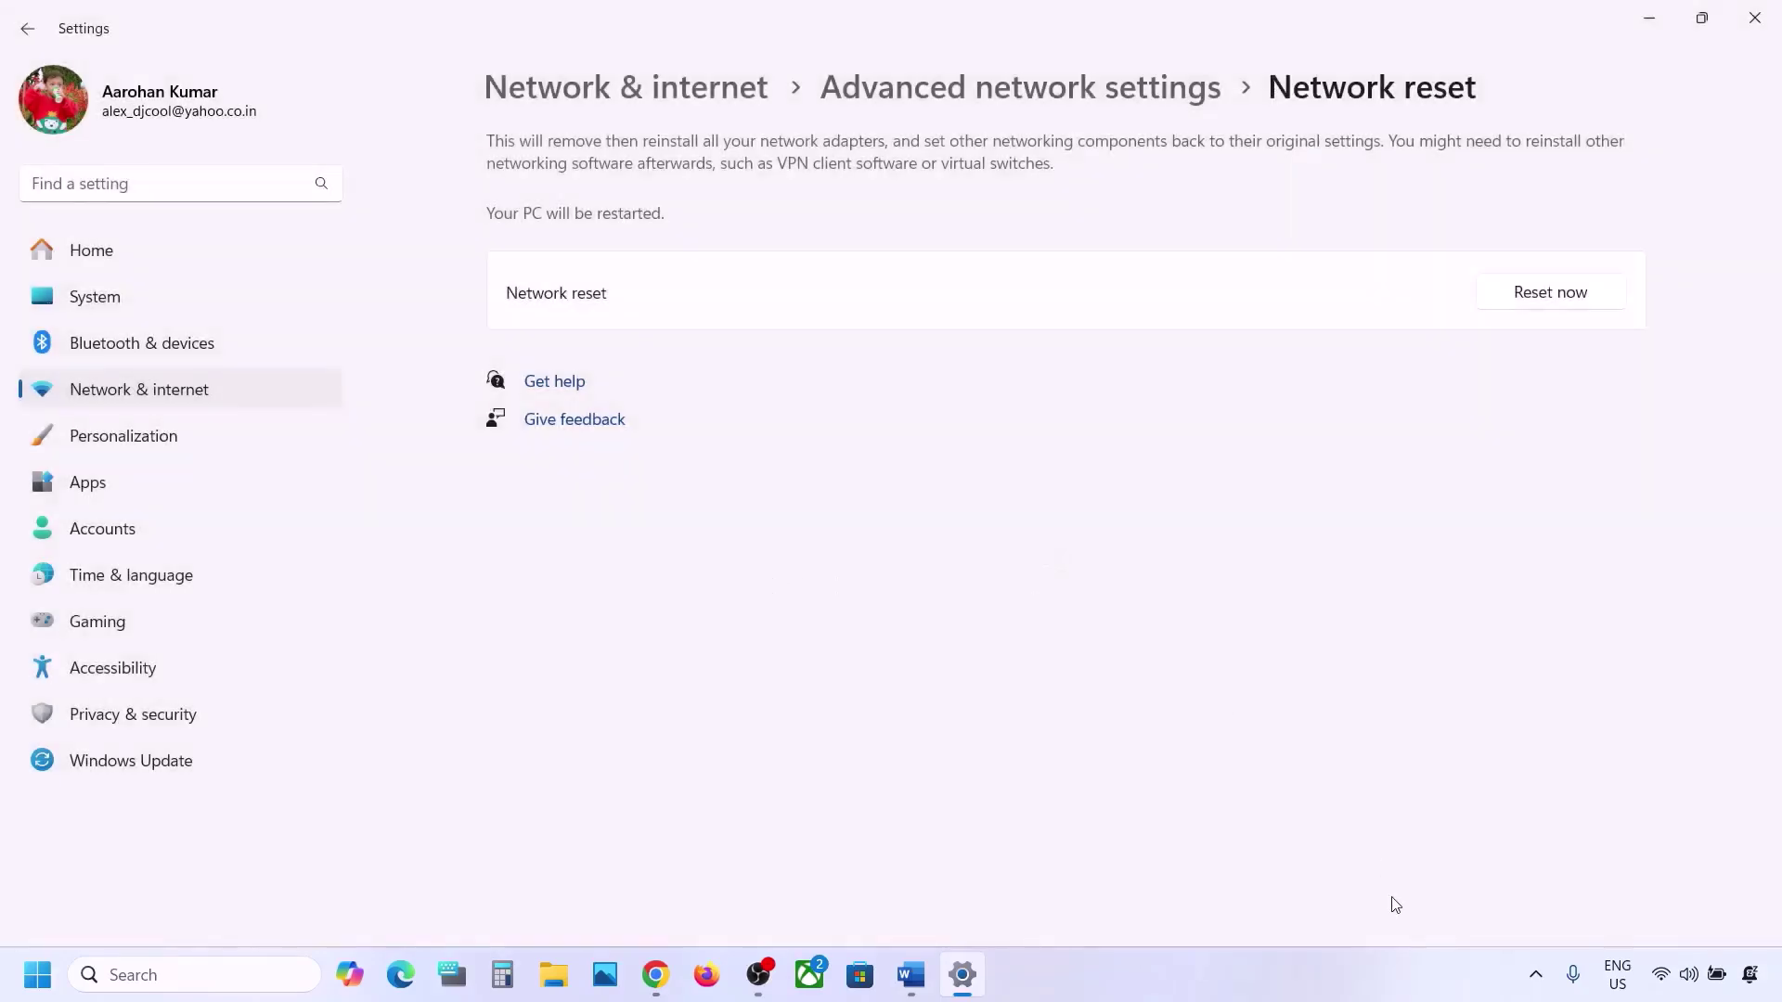
View the list of available Wi-Fi networks in the quick settings and dismiss it
click(1663, 977)
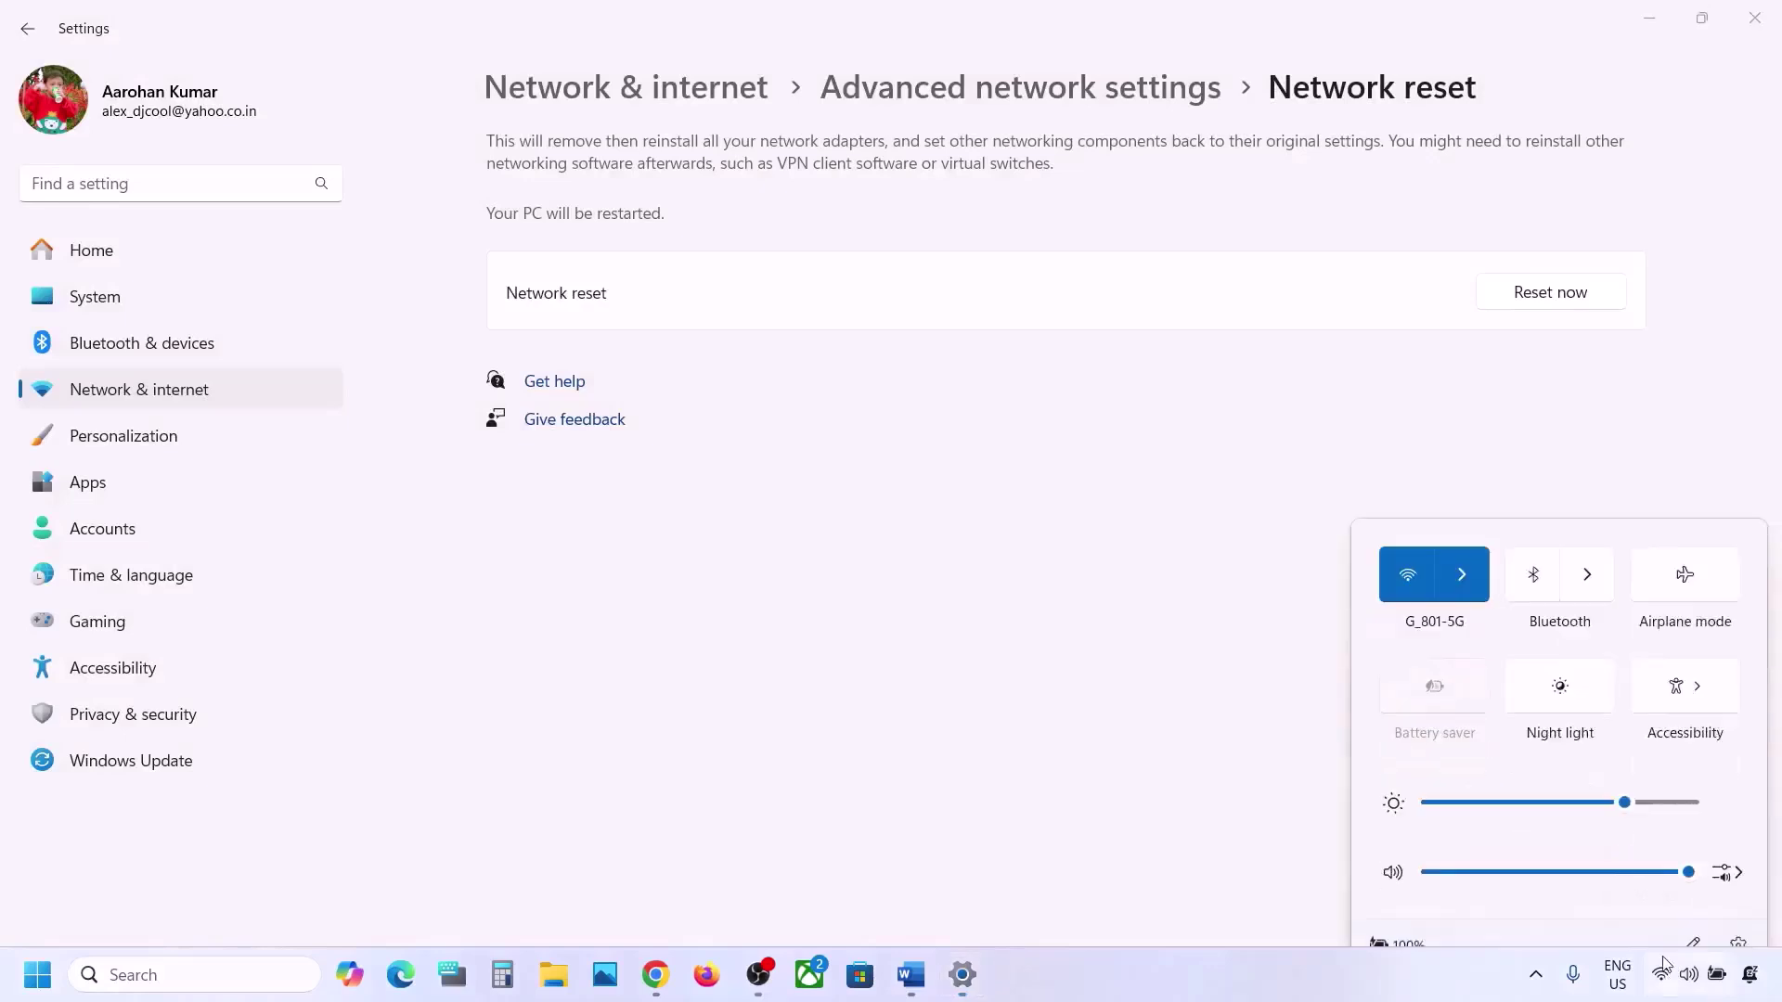
click(1471, 538)
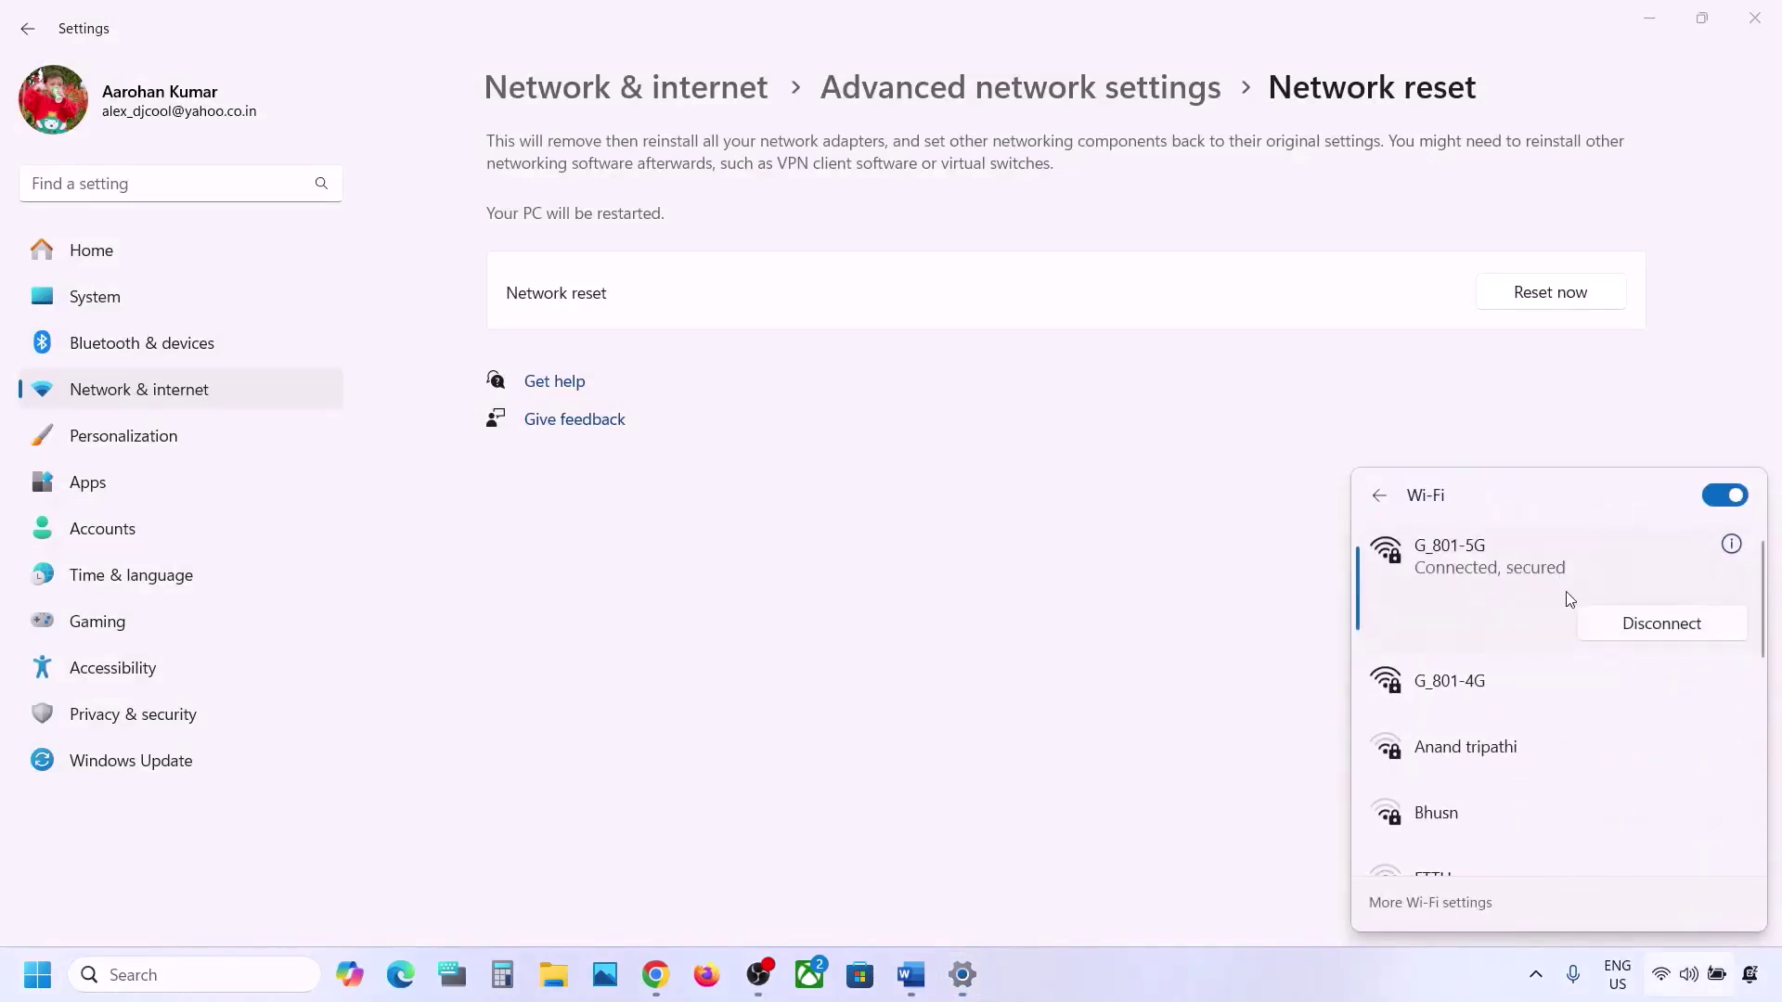
click(1213, 612)
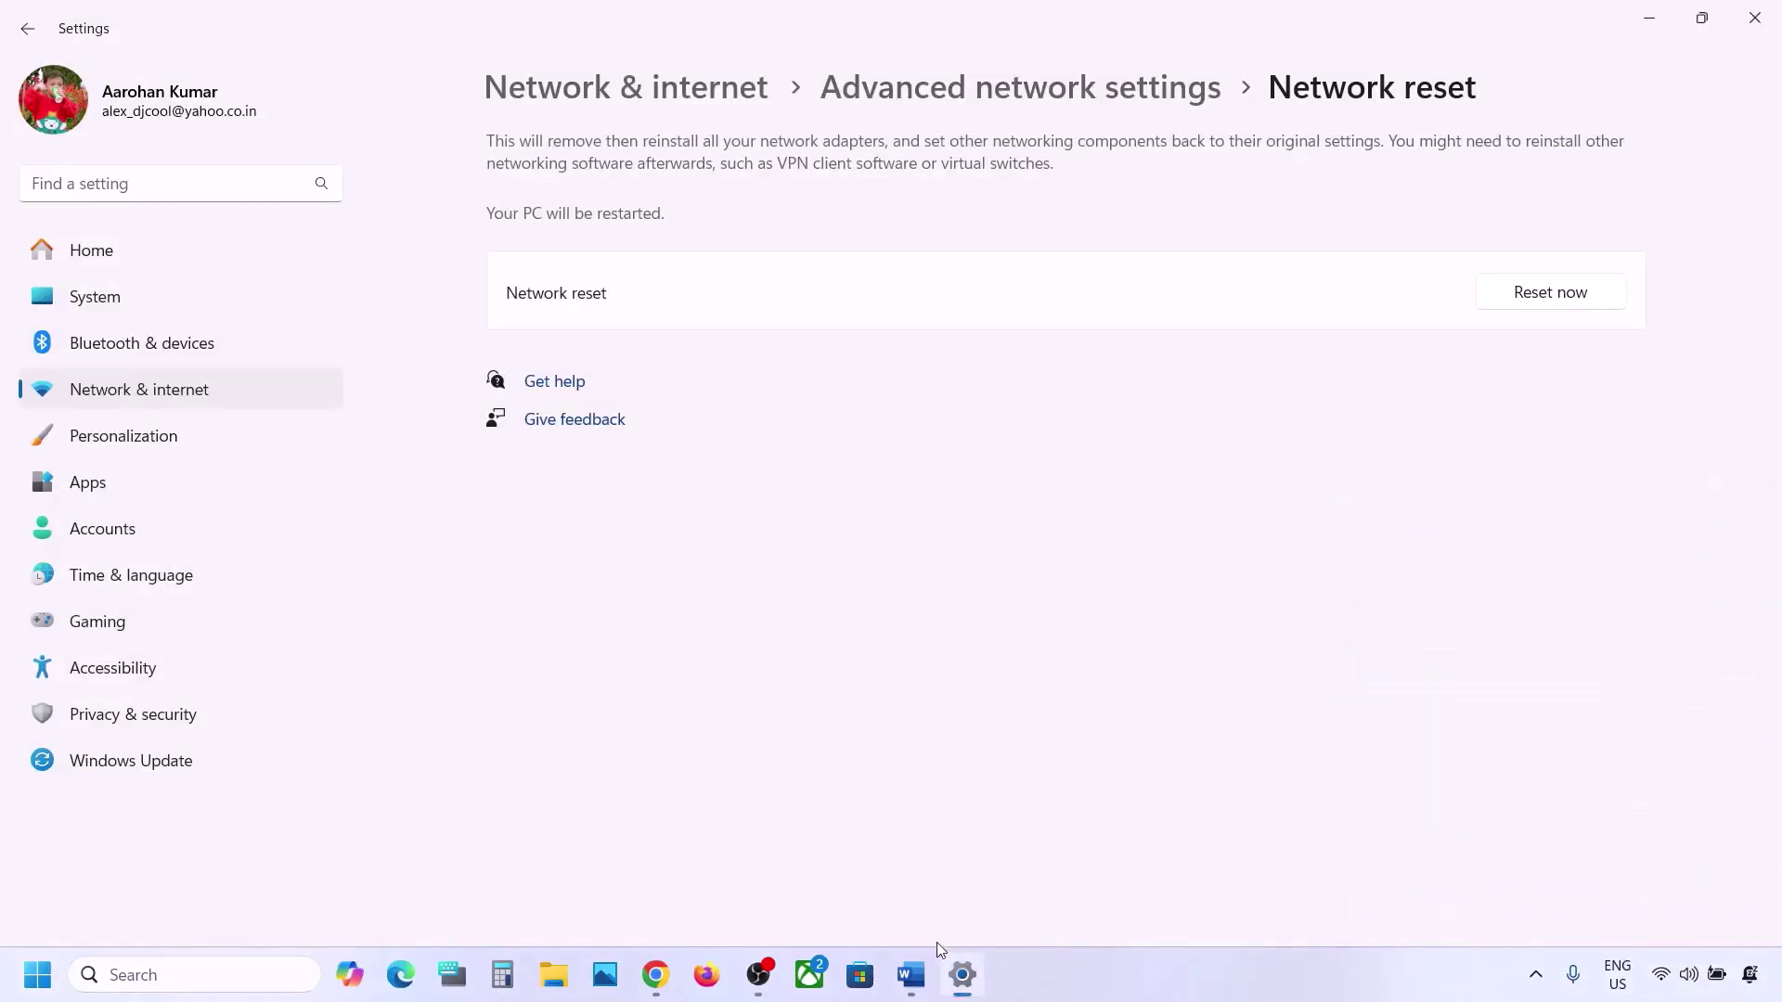
Return to the Word document and go to the Step 7 instruction on reinstalling the network driver
click(910, 975)
scroll(647, 712, down, 2)
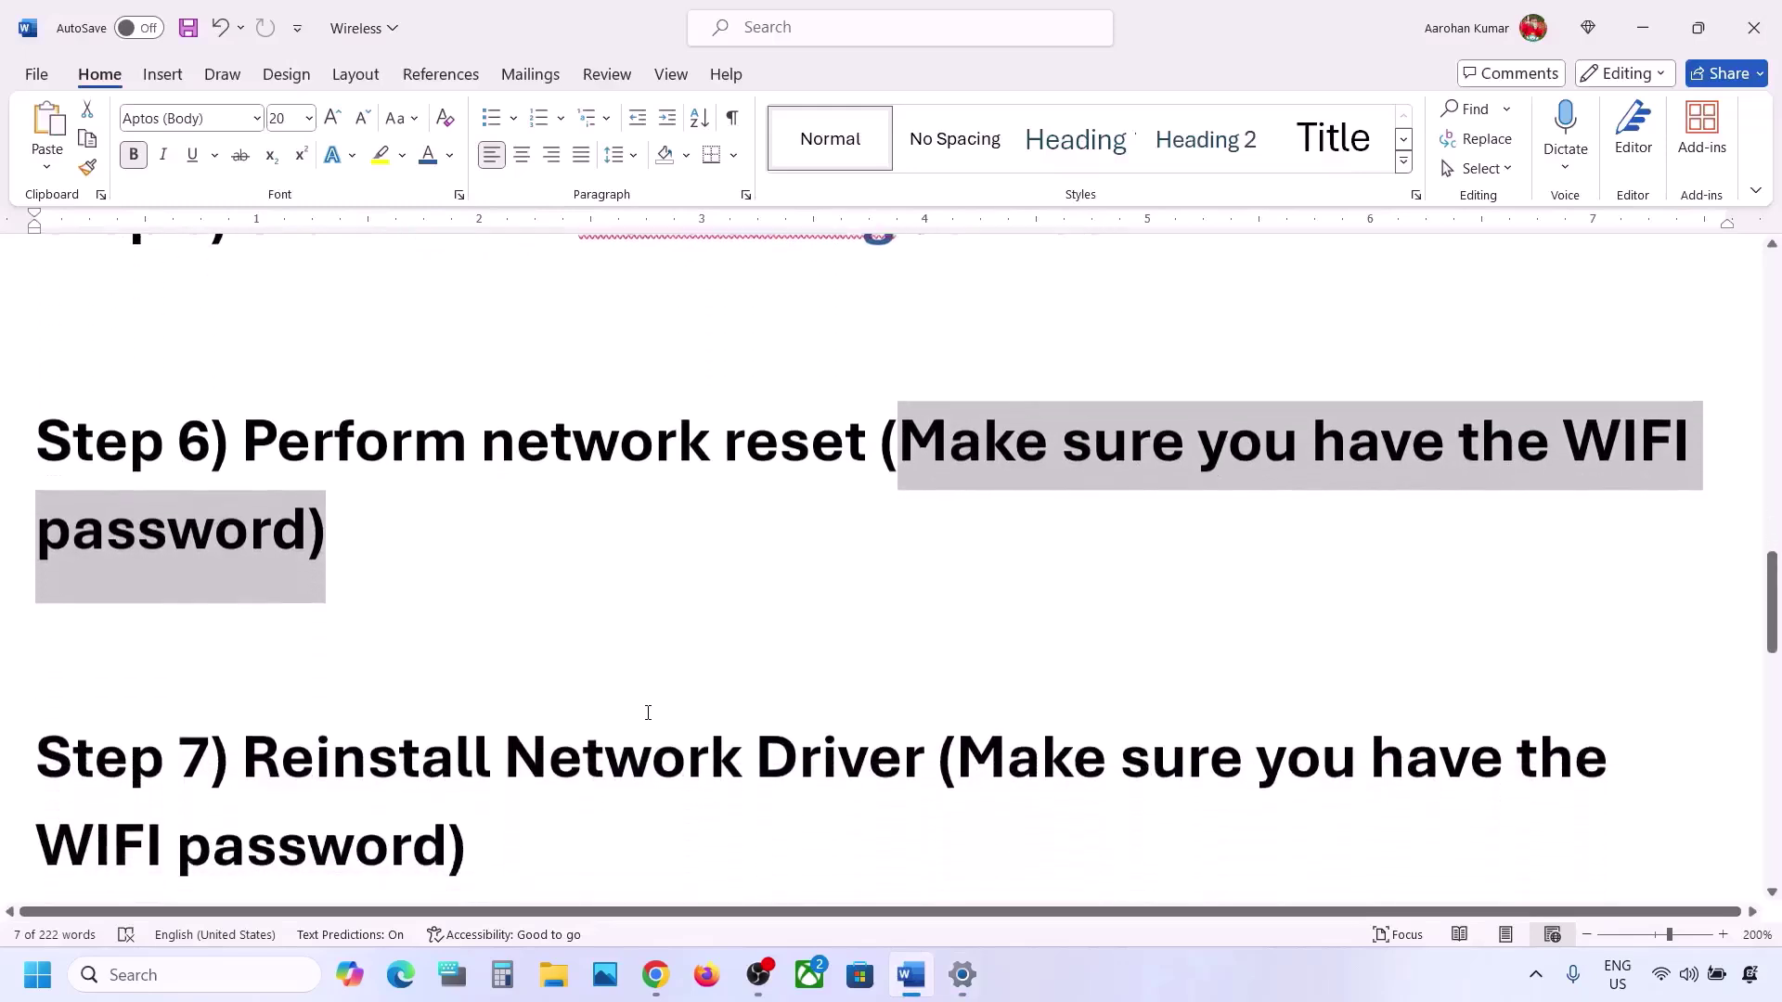
Highlight the Step 7 driver reinstall instruction, then open Device Manager and expand the Network adapters category
scroll(648, 712, down, 1)
drag(255, 661, 928, 663)
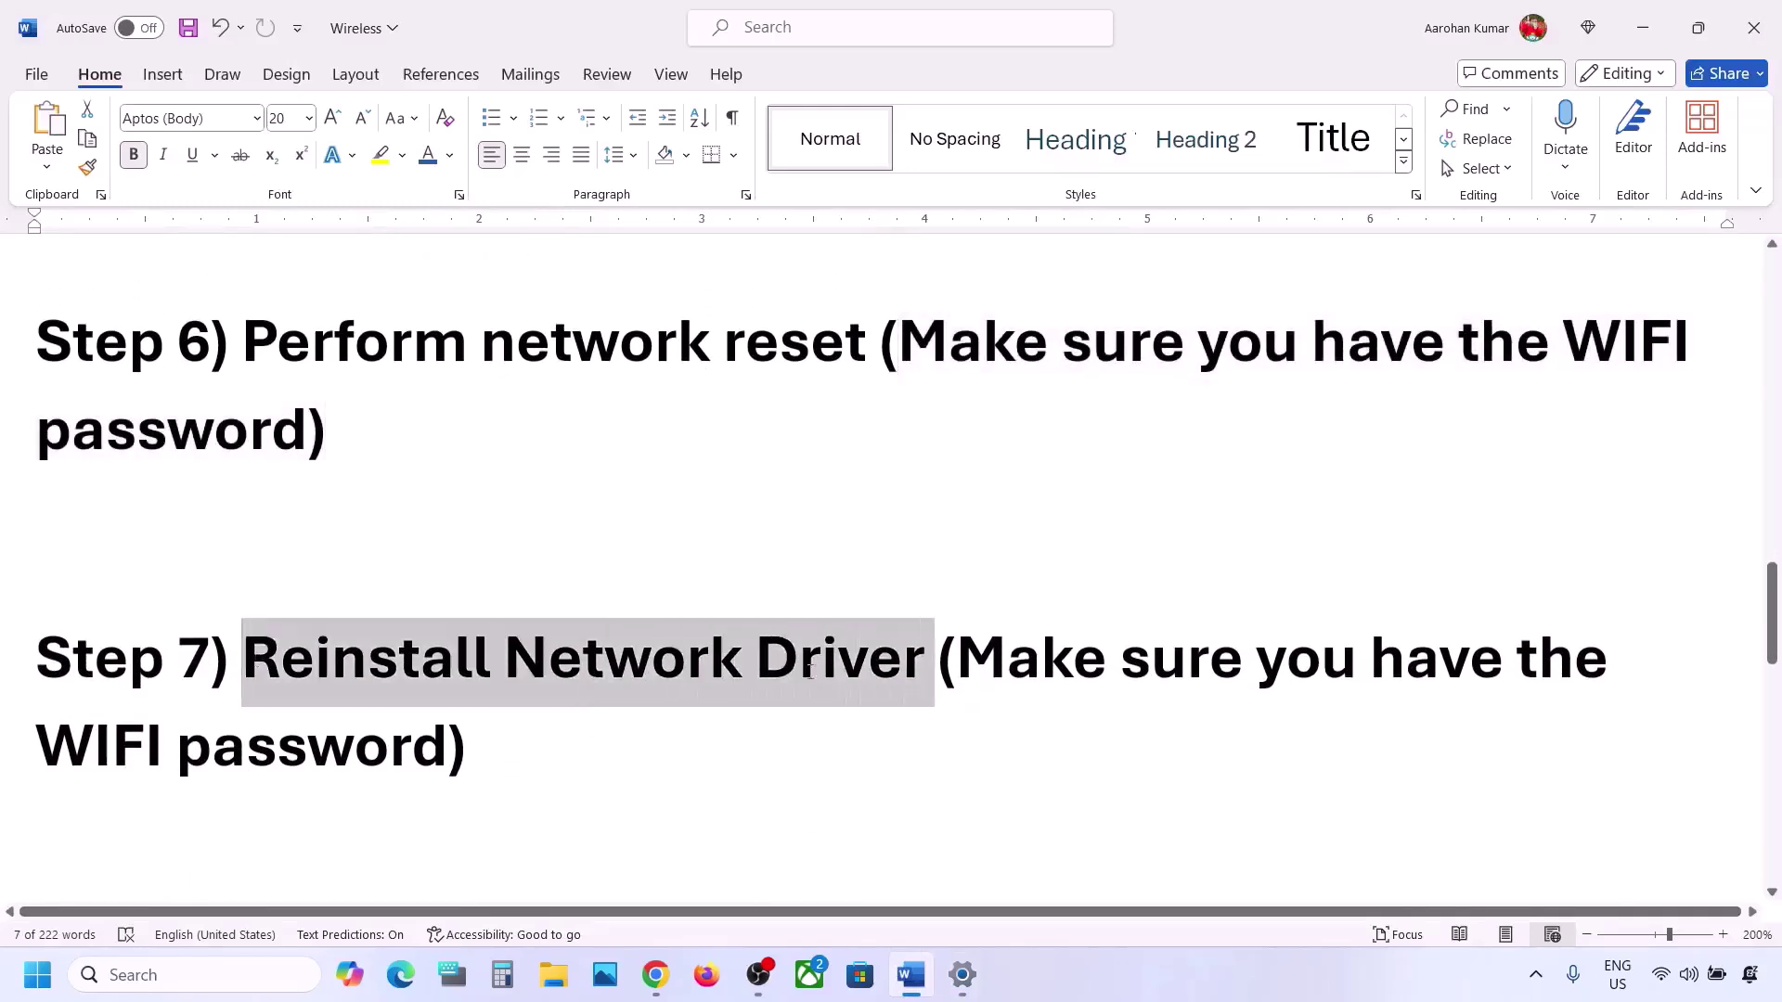
right_click(34, 973)
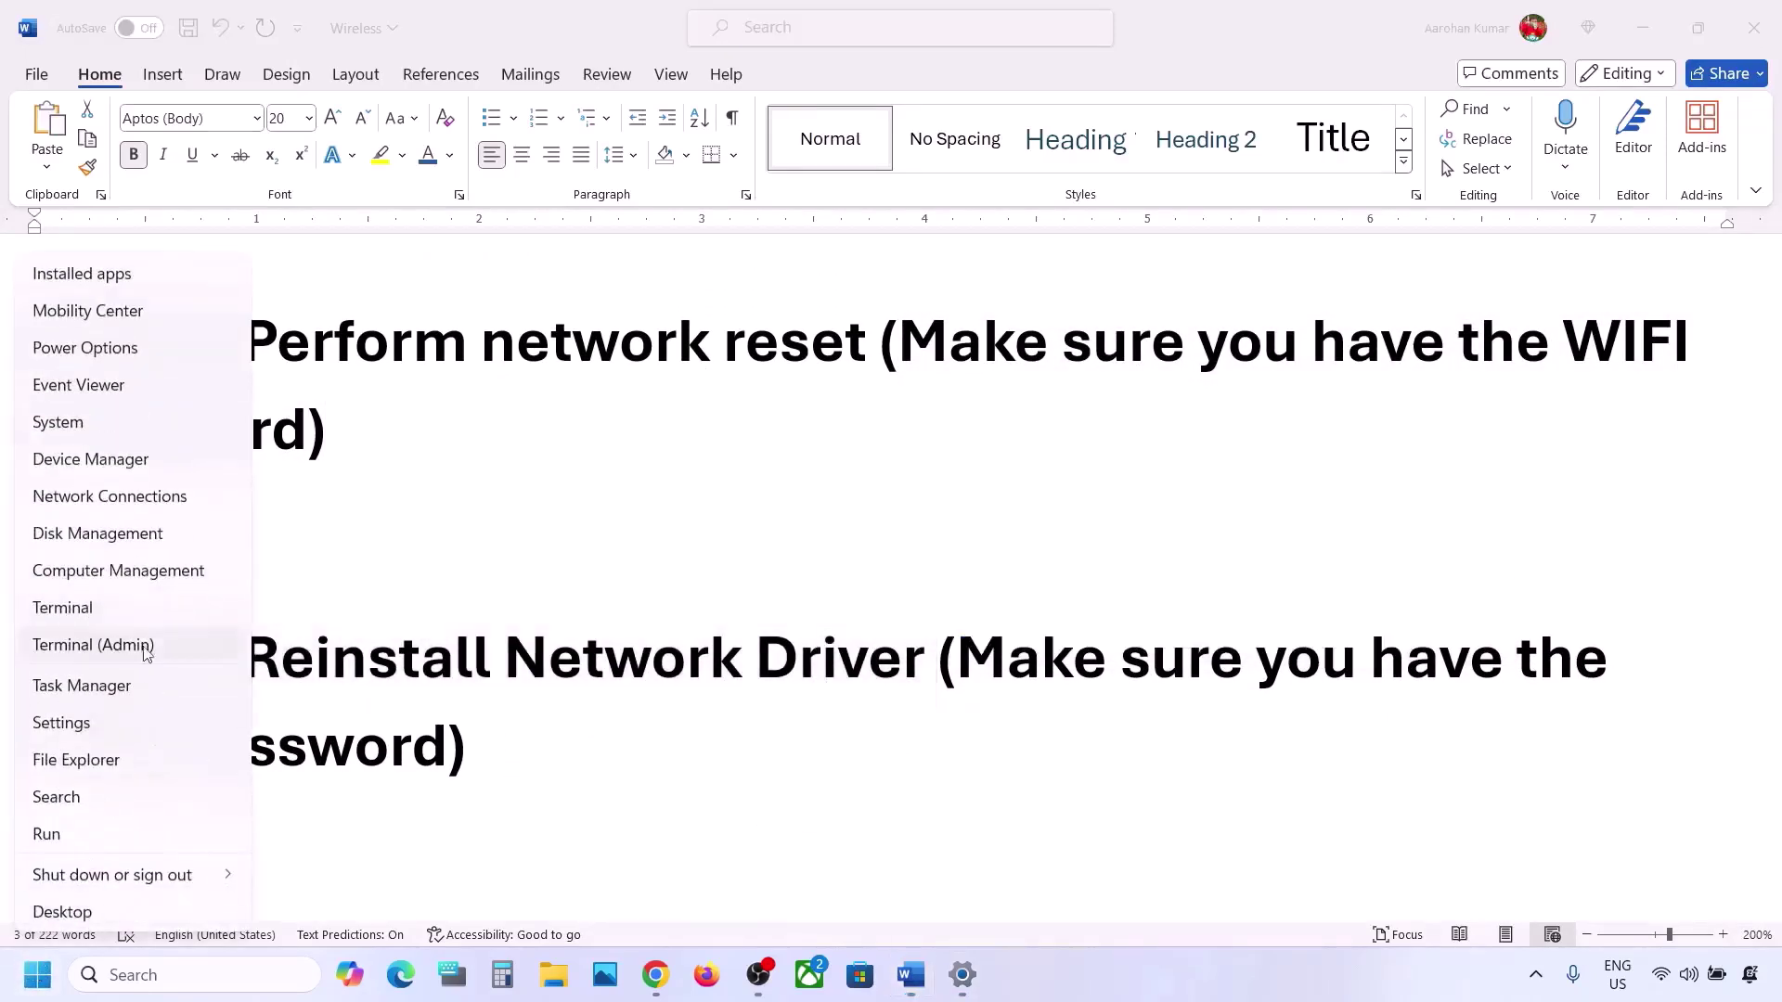
click(87, 464)
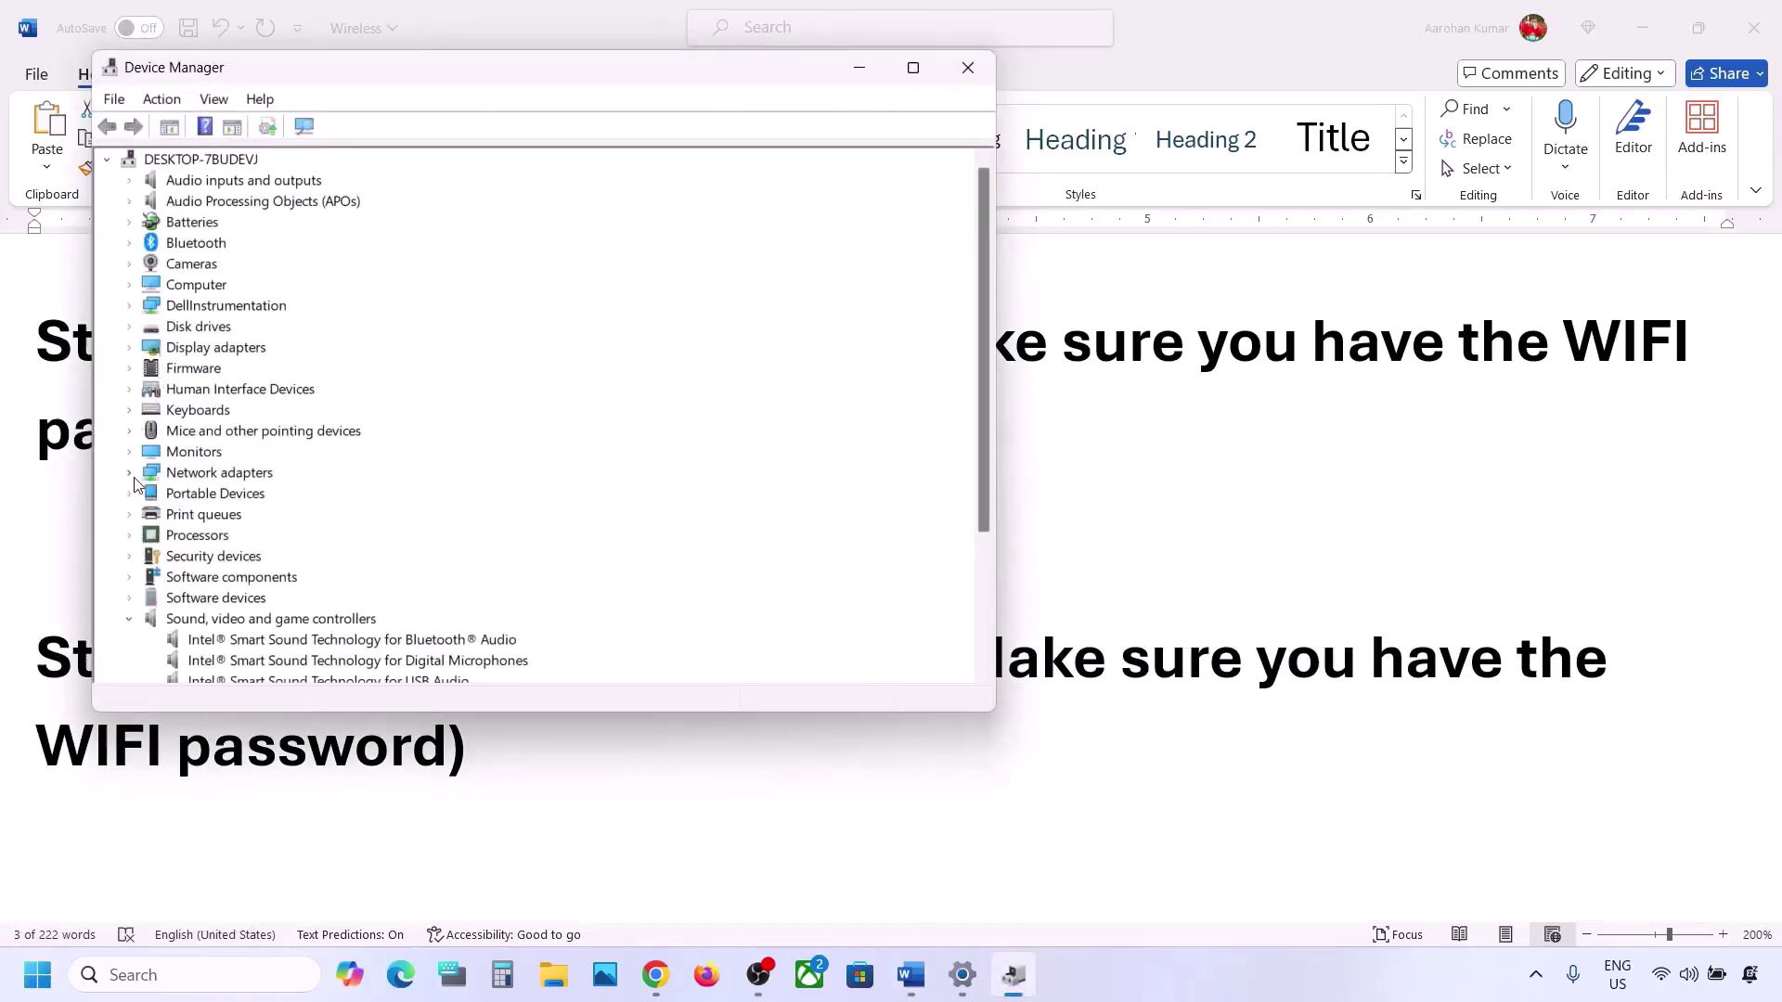
click(131, 474)
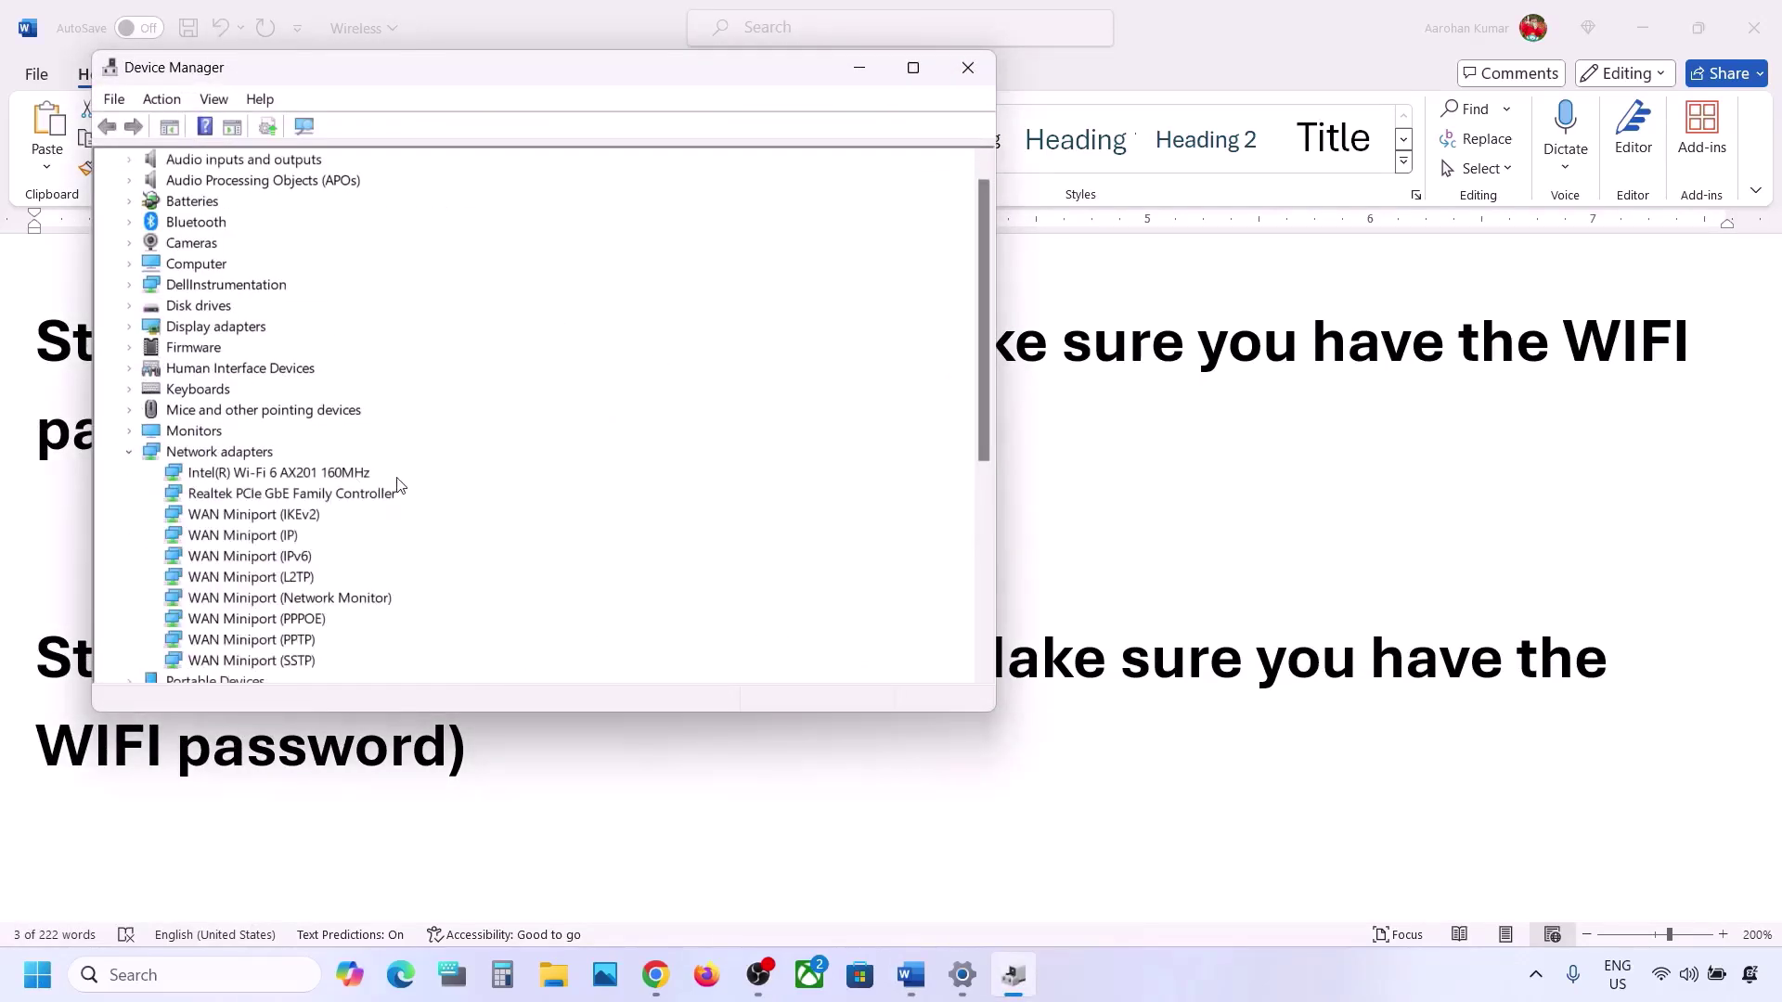
Start uninstalling the Intel(R) Wi-Fi 6 AX201 160MHz adapter, cancel the confirmation and close Device Manager
click(325, 481)
right_click(324, 481)
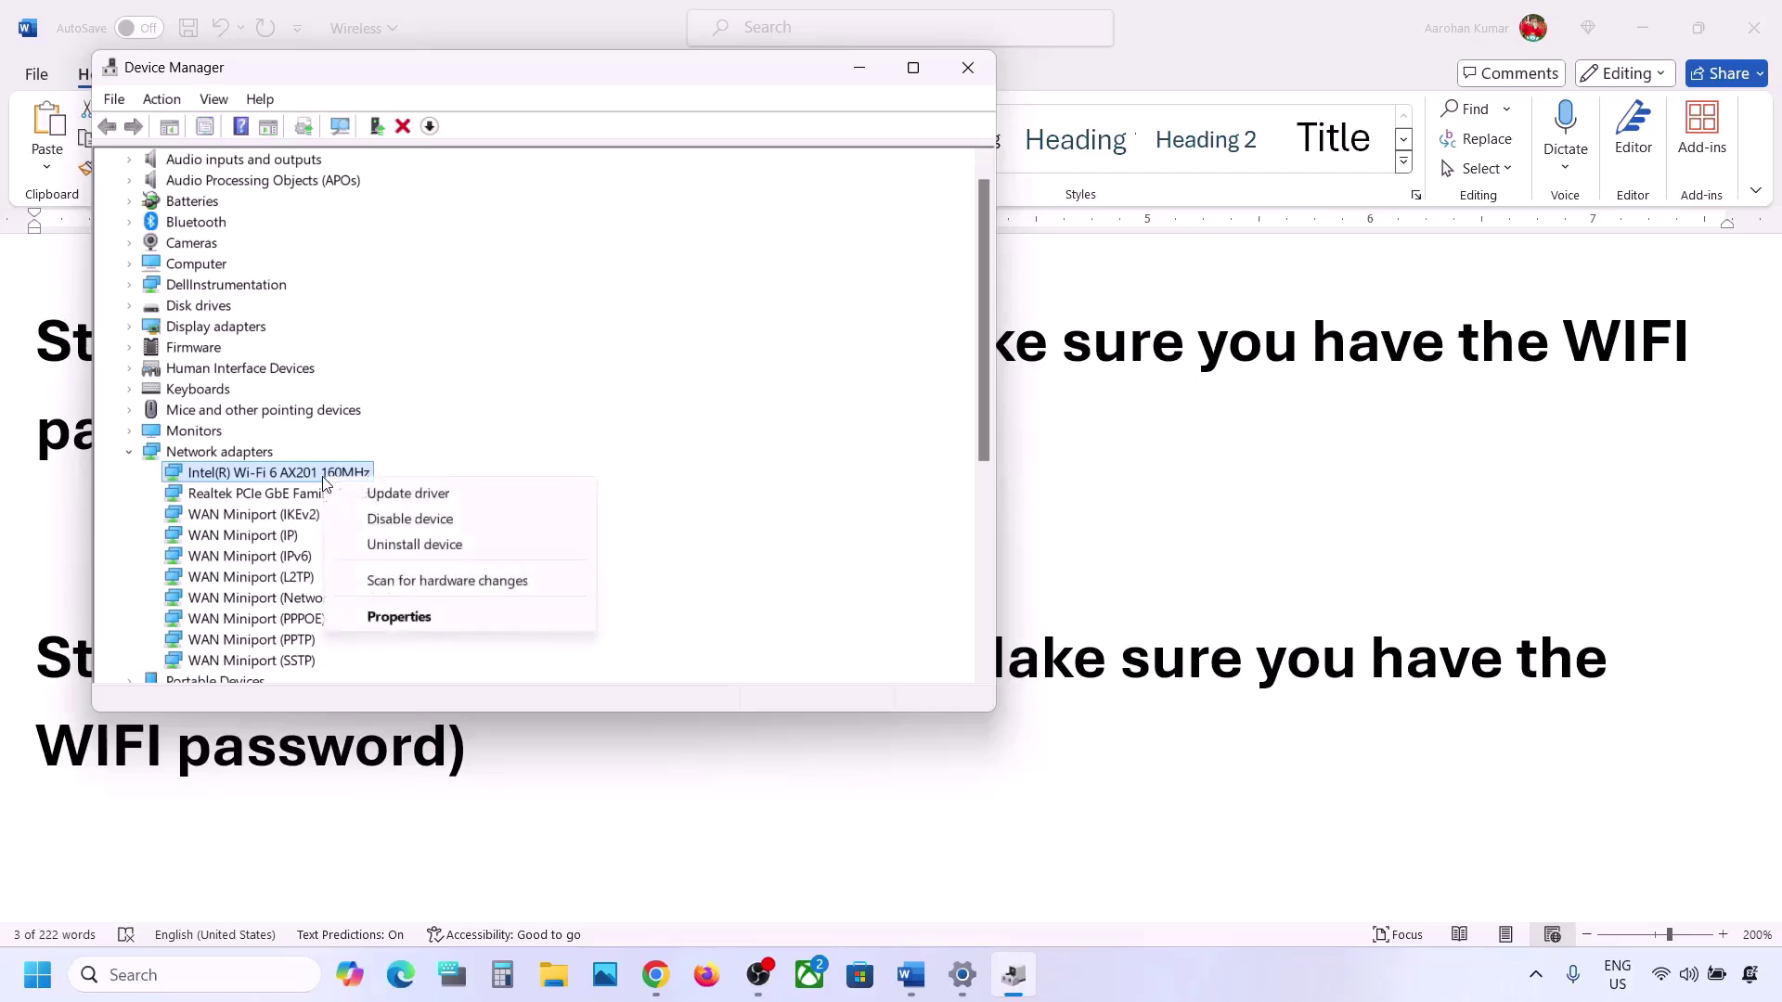
click(427, 546)
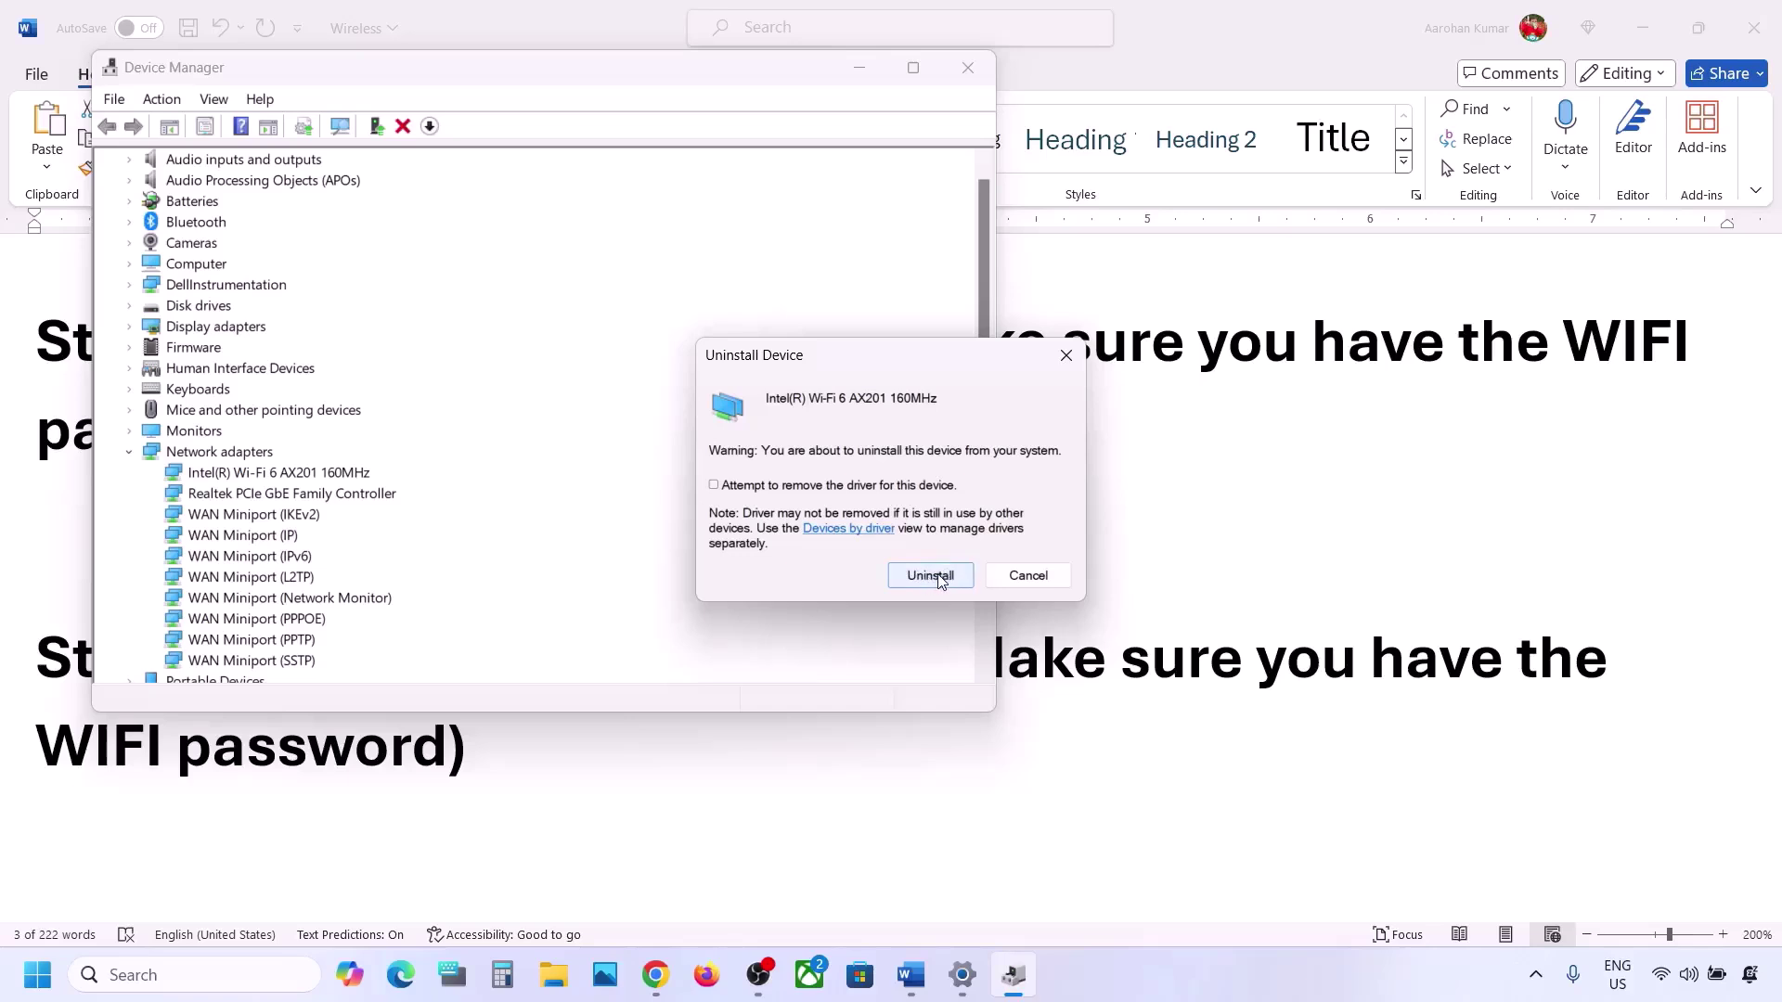
click(1025, 575)
click(968, 67)
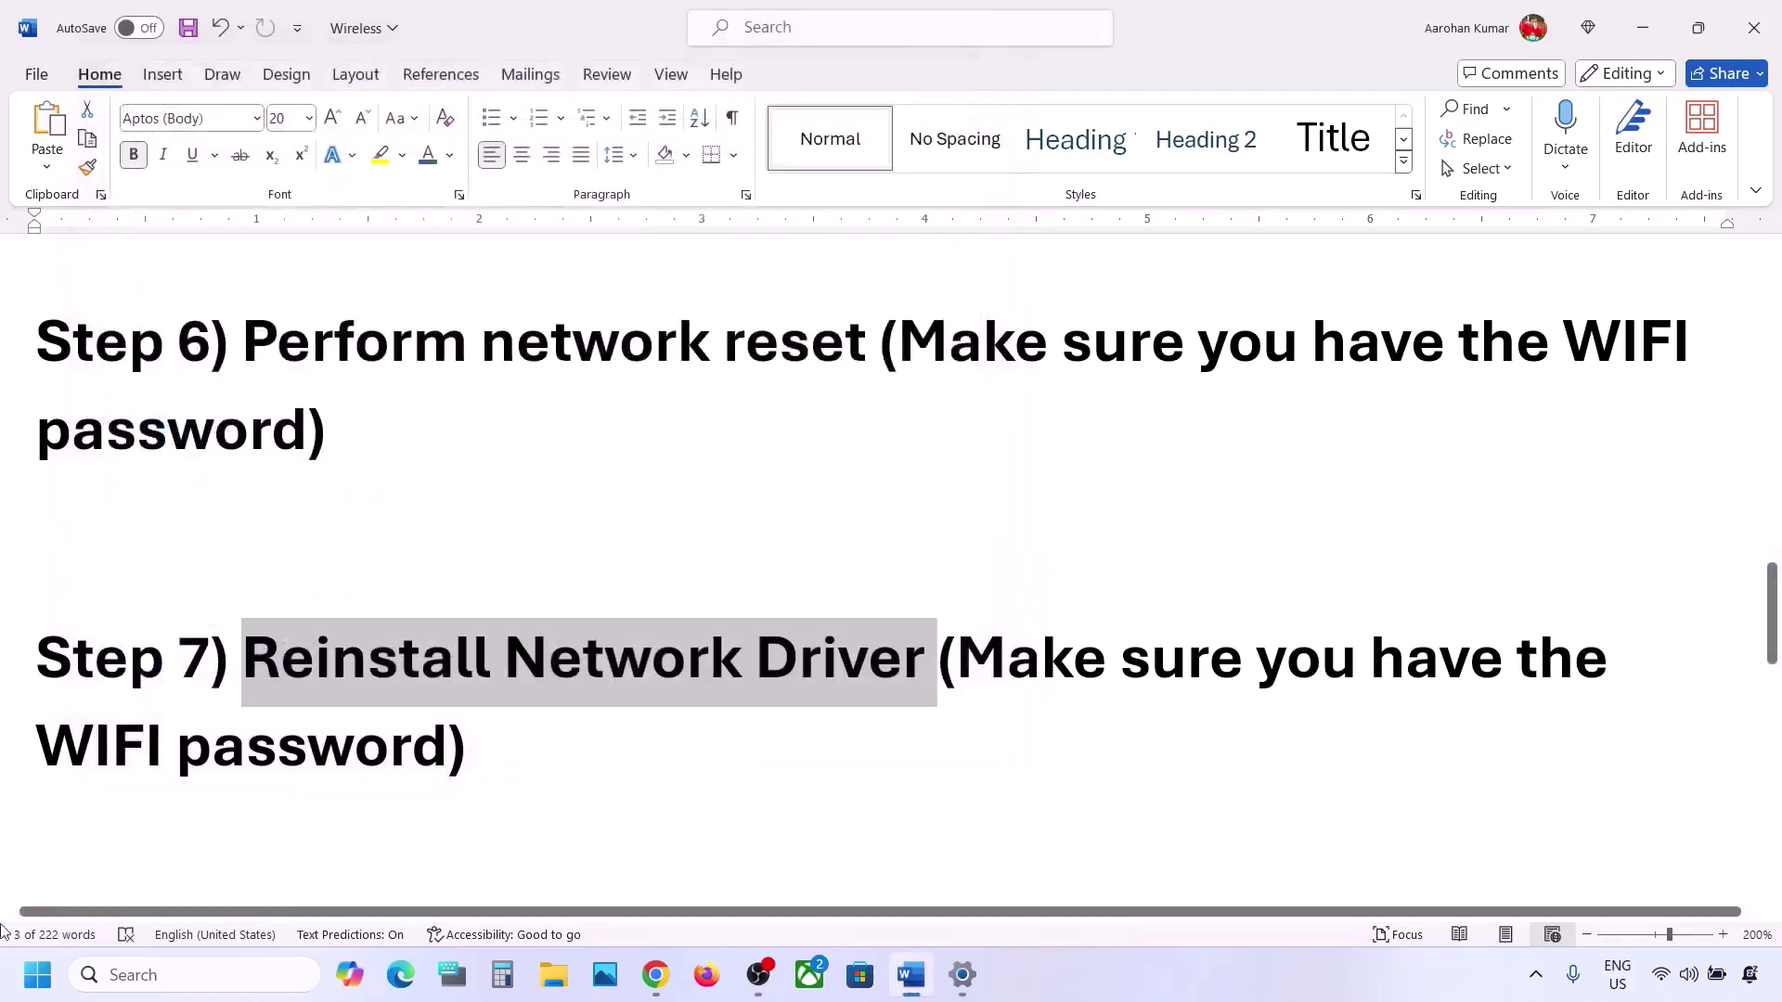
View the Restart option among the Windows power options and dismiss it without restarting the computer
click(37, 974)
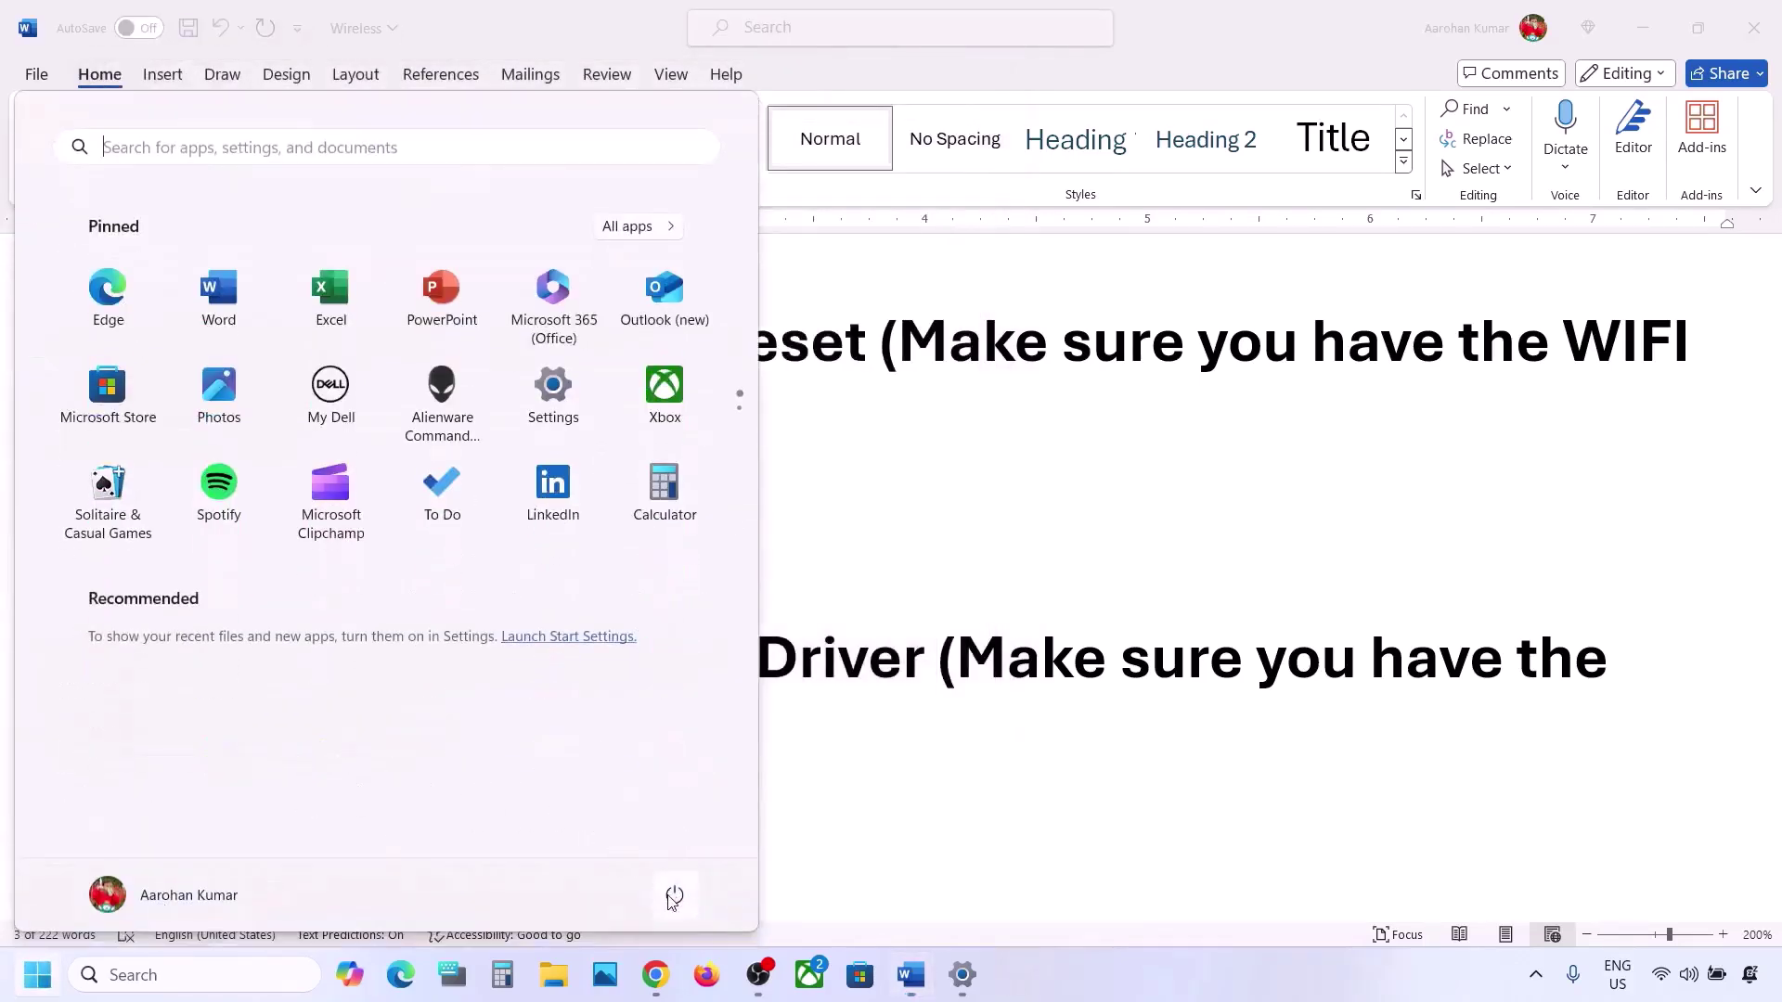
click(671, 895)
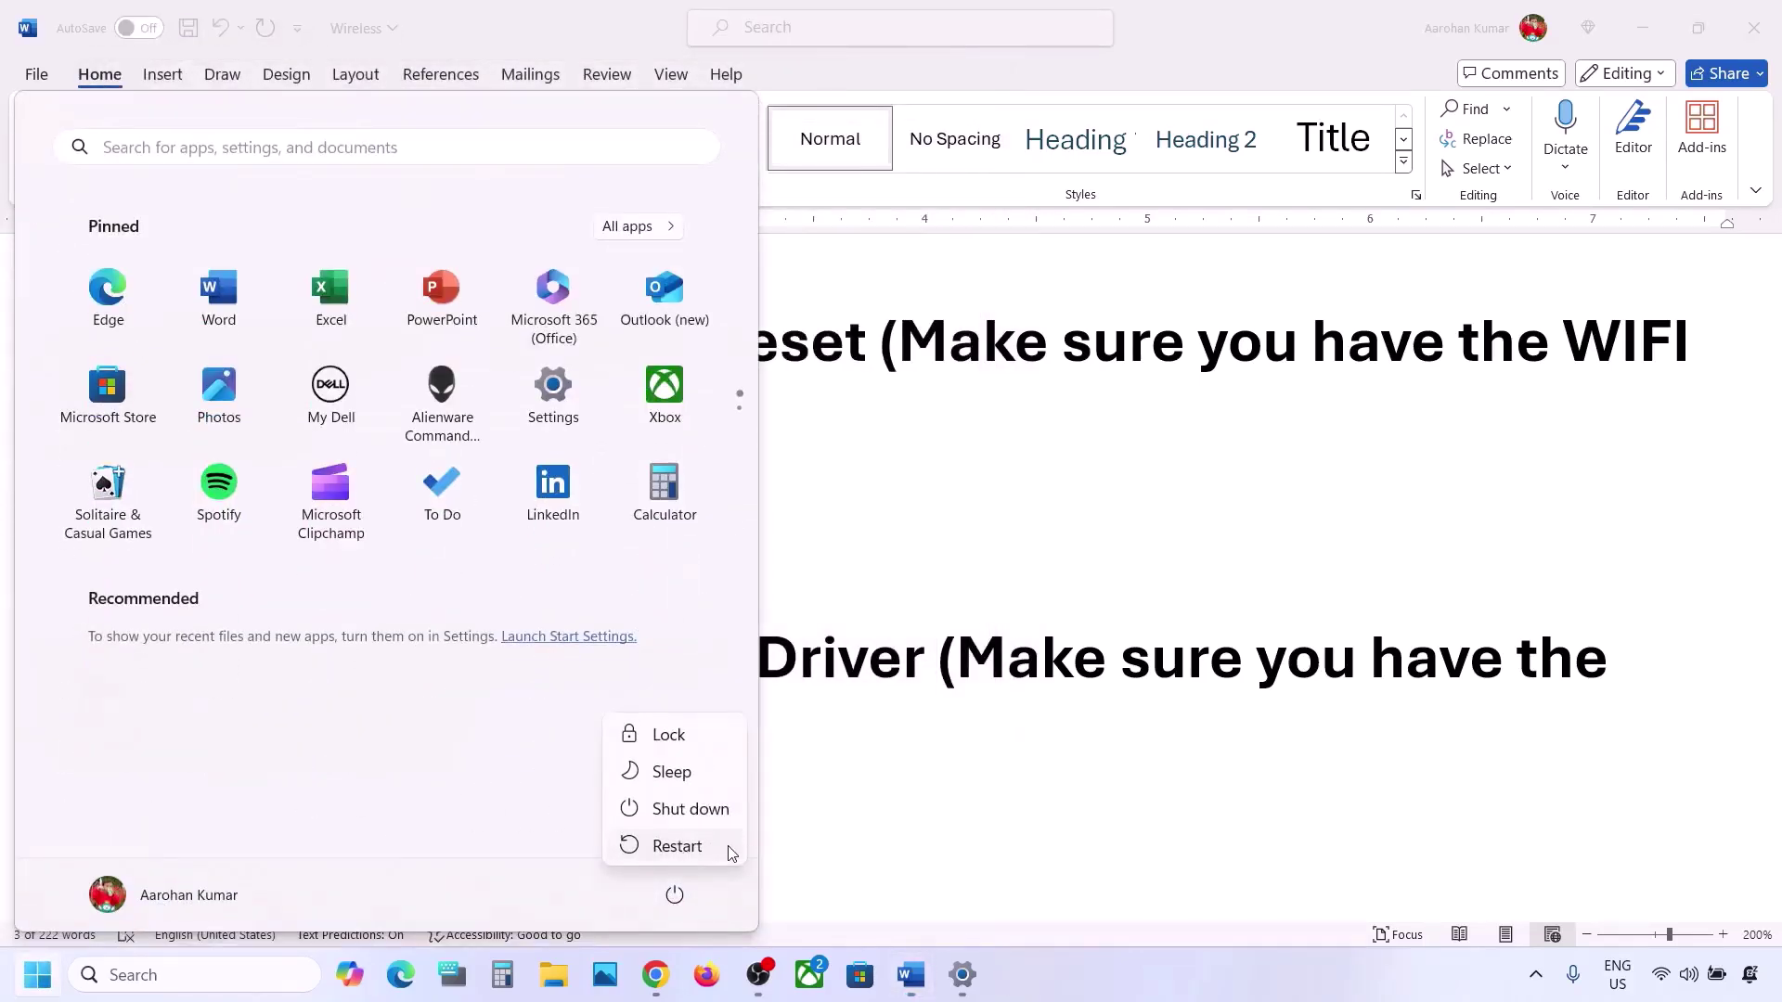
click(979, 756)
click(982, 758)
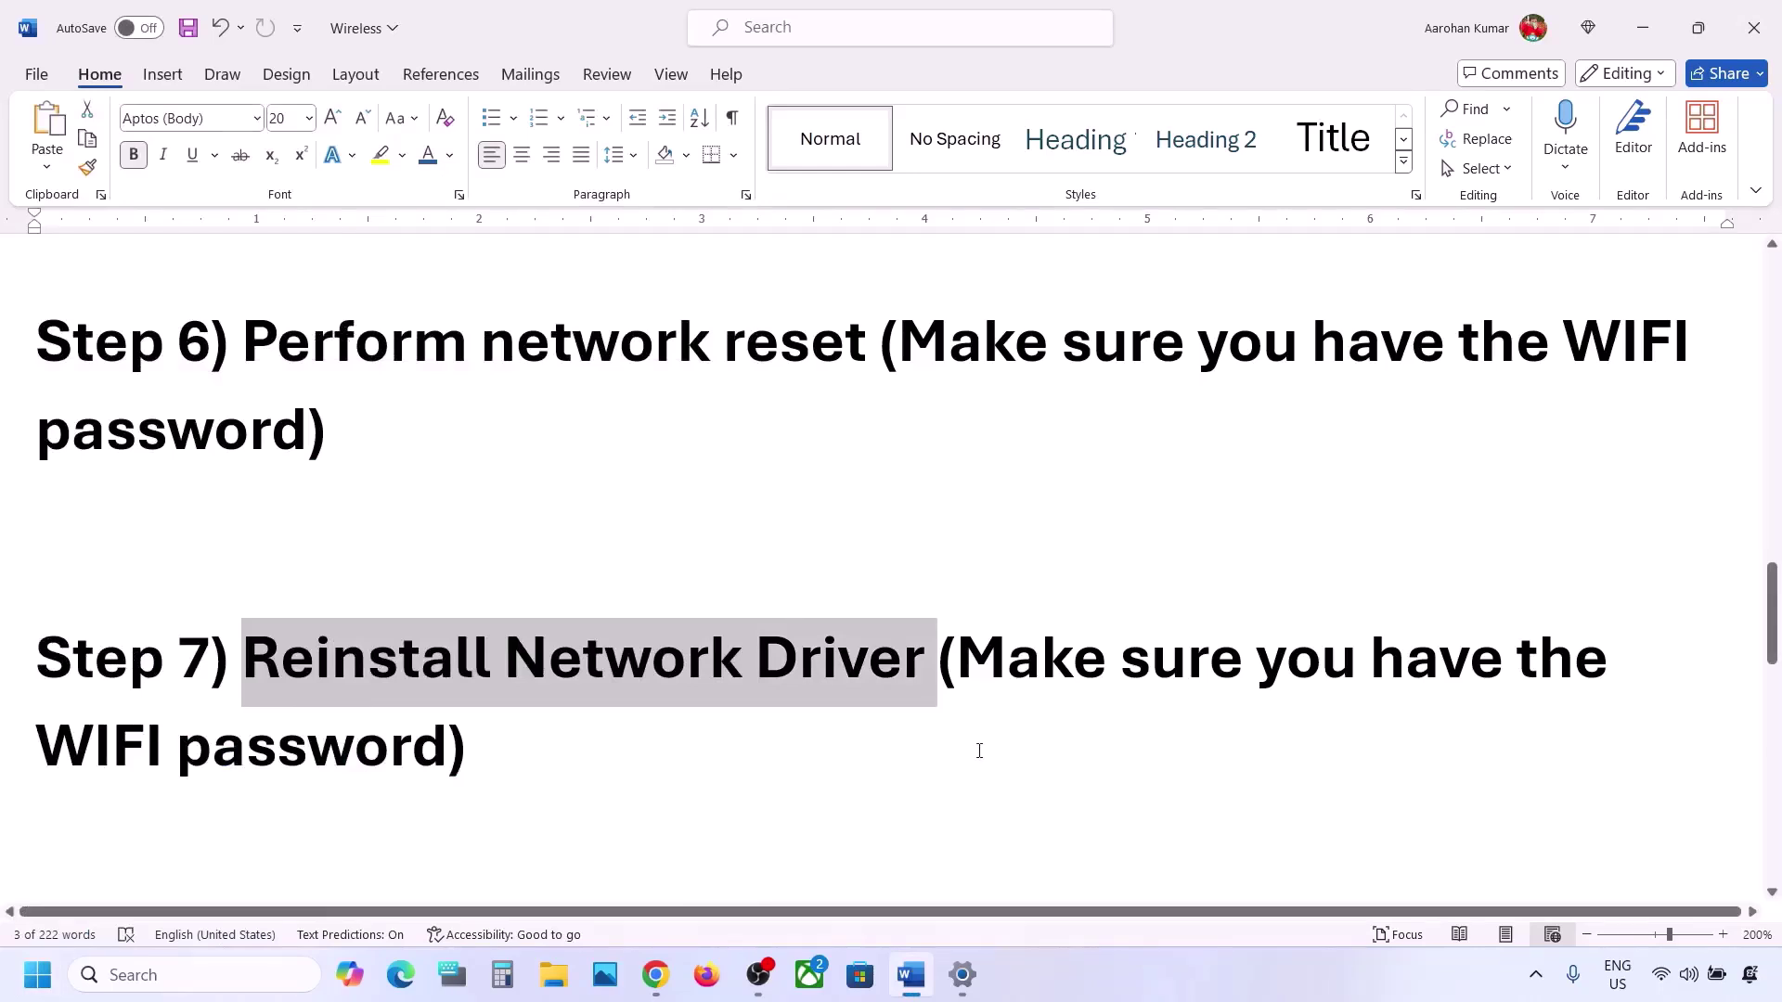
click(37, 974)
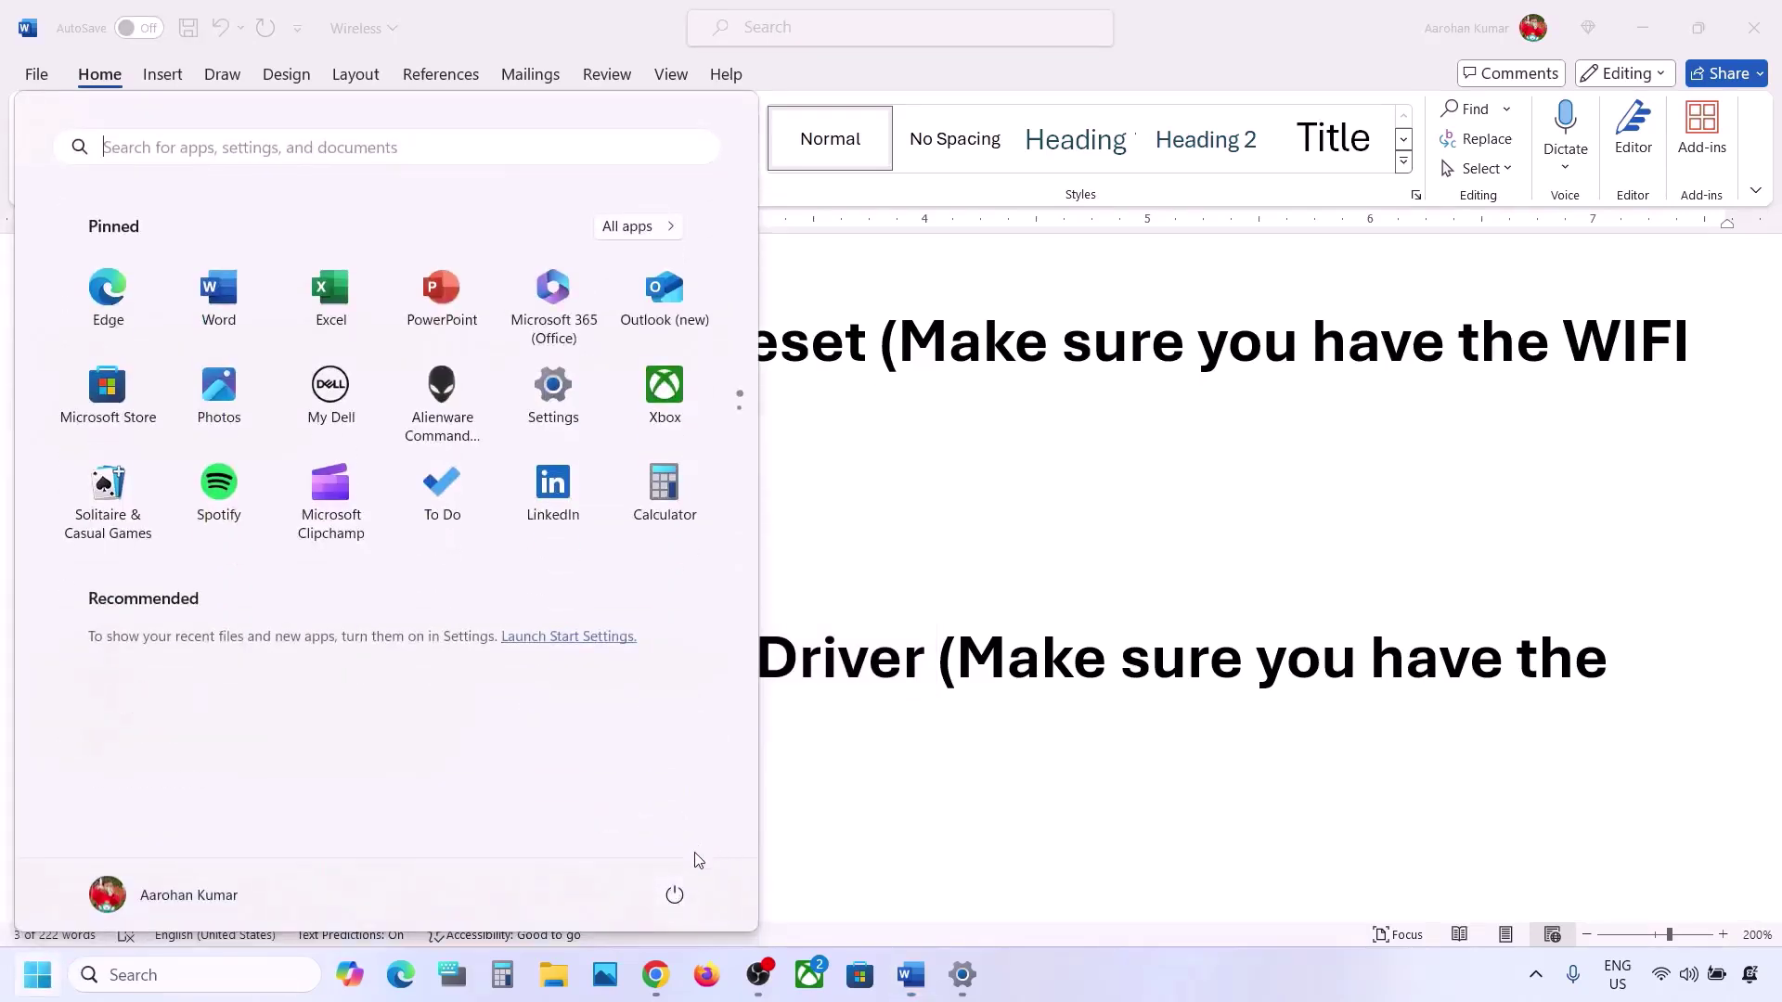
click(675, 895)
click(674, 894)
click(675, 895)
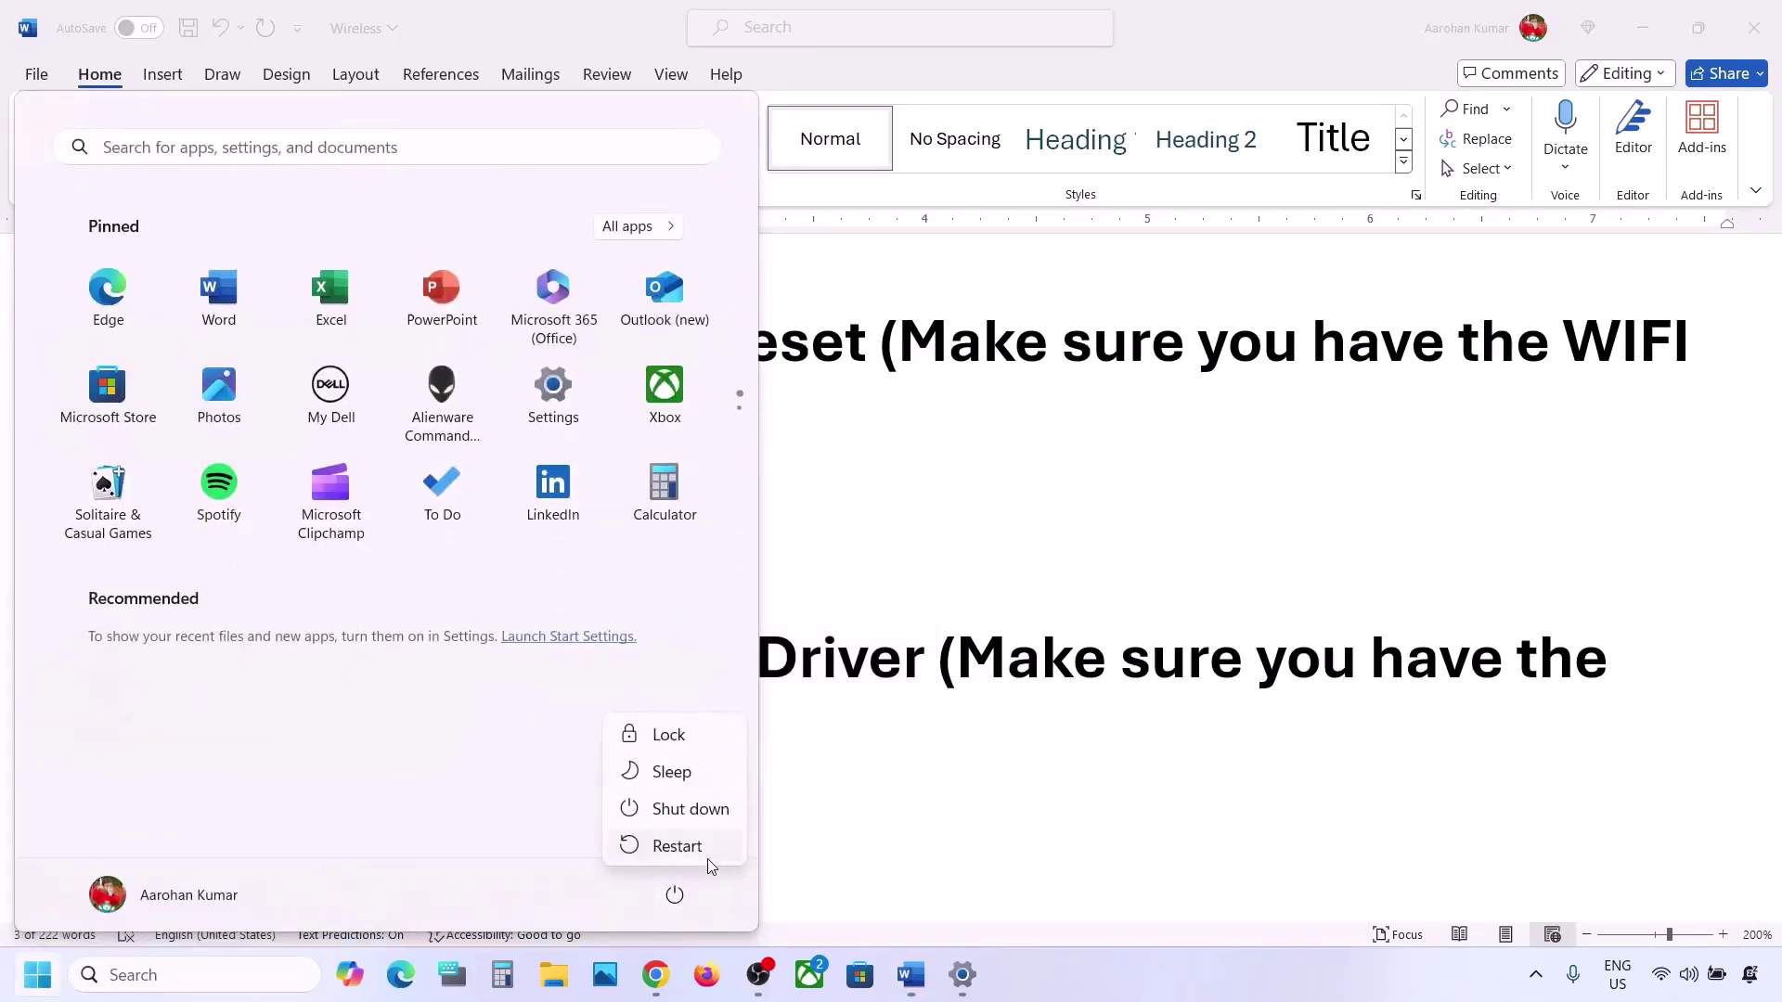
click(1287, 696)
Check the Wi-Fi connection in the quick settings and return to the Word document
click(1671, 977)
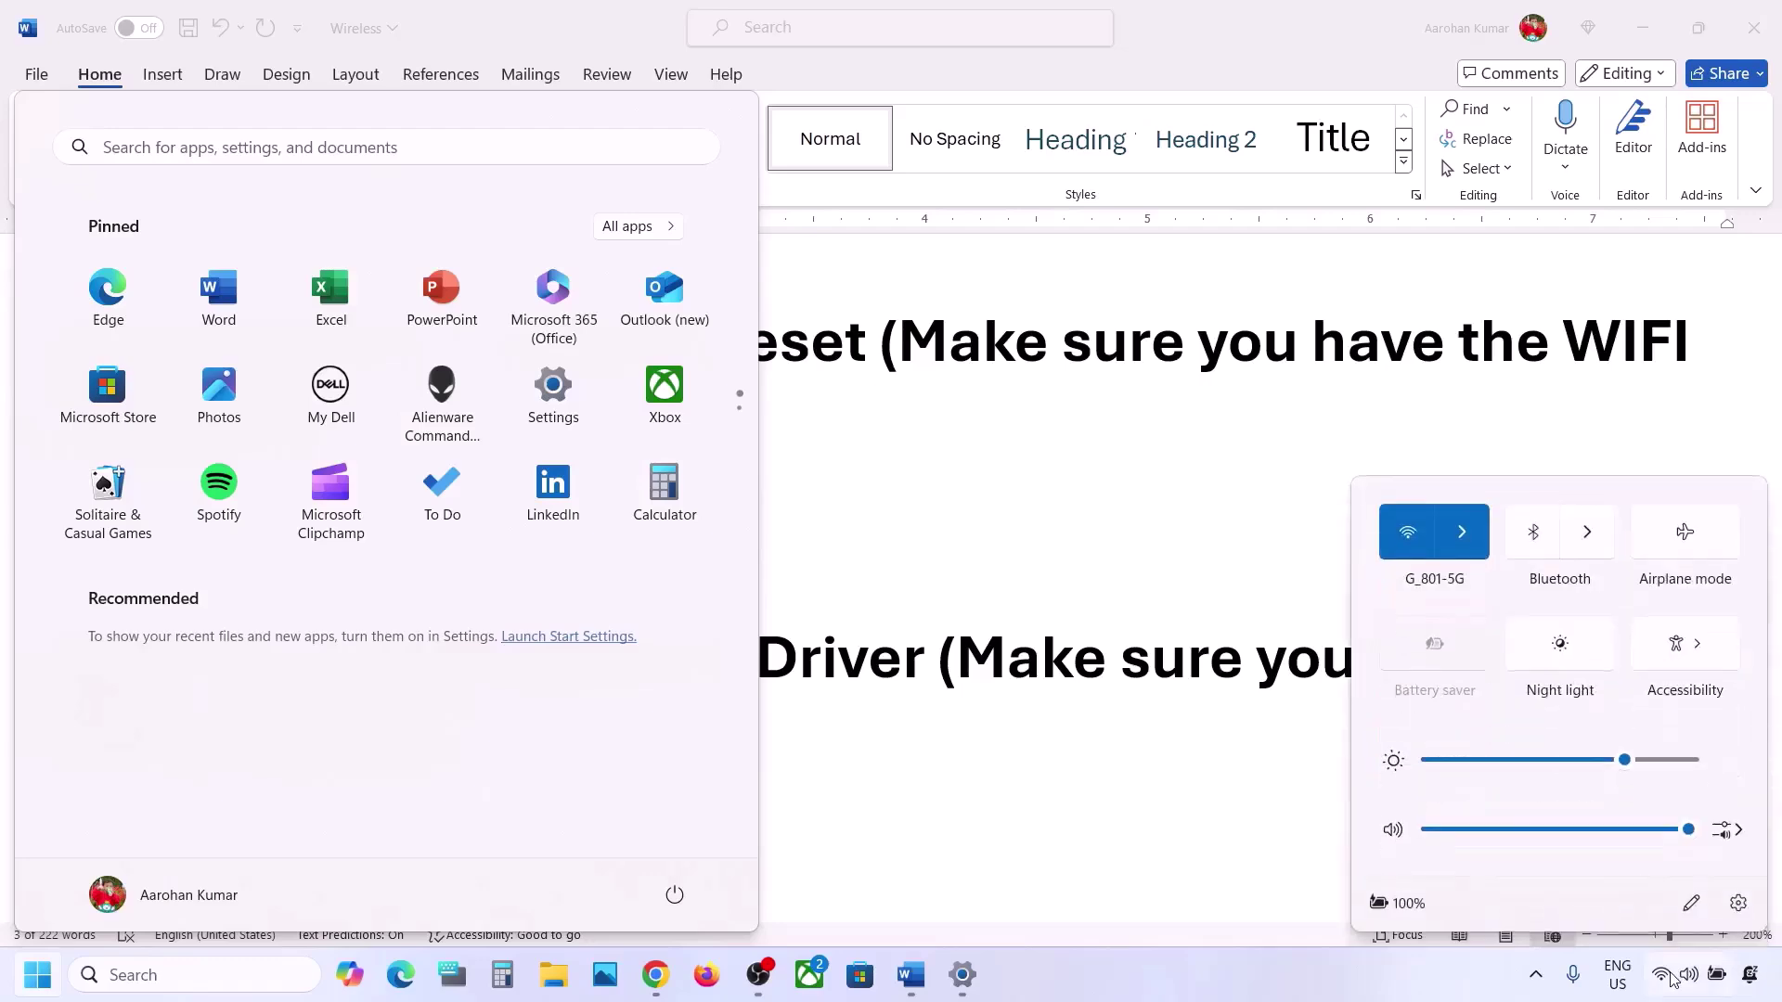
click(1462, 532)
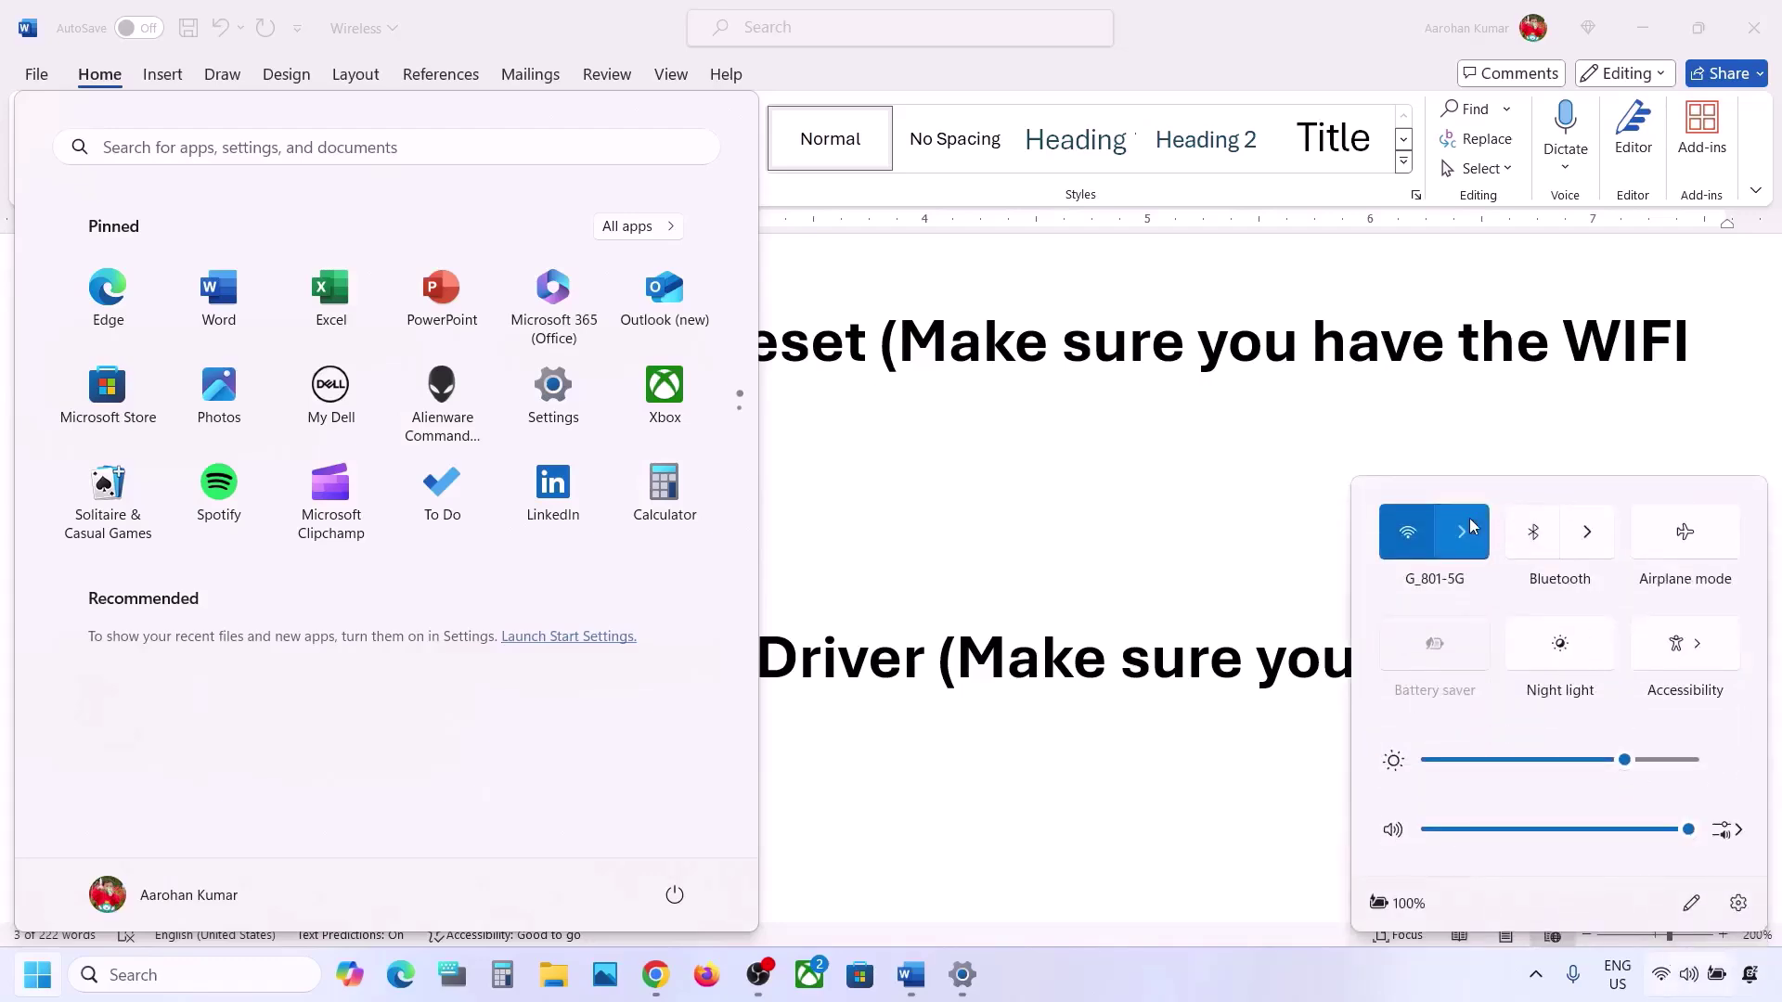
click(896, 614)
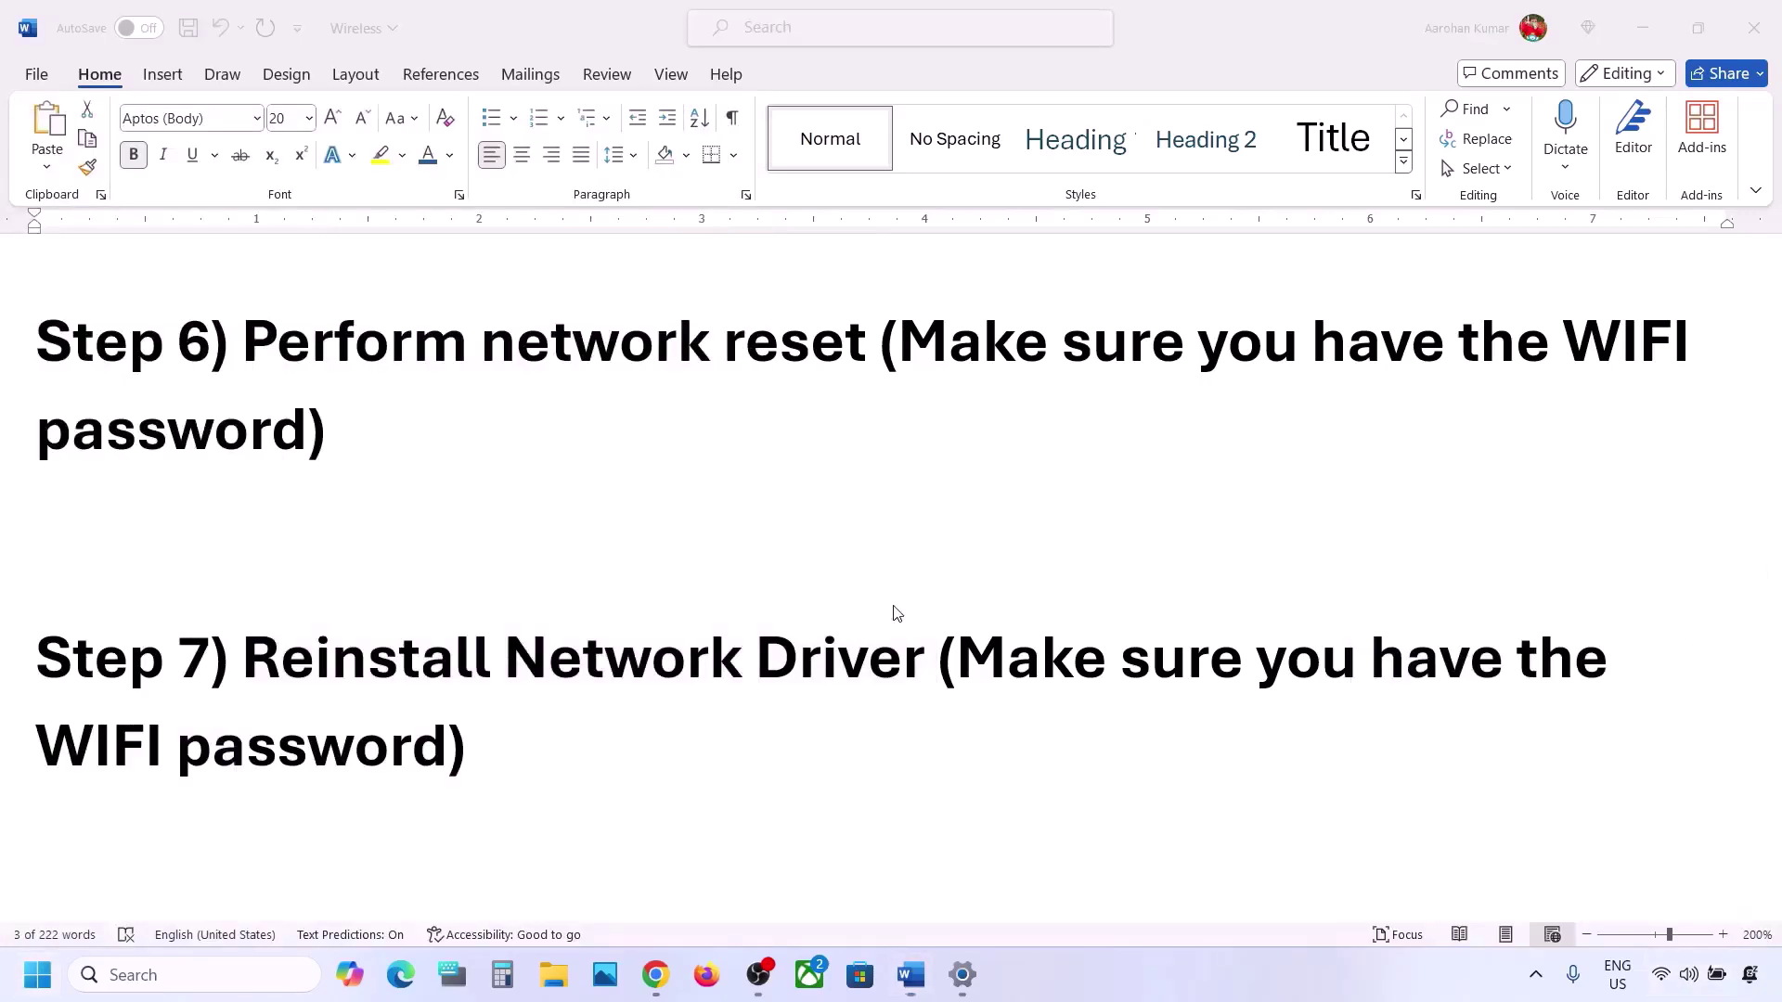
Go to Step 10 in the document and highlight the instructions on installing the manufacturer's wireless driver over an Ethernet connection
scroll(896, 614, down, 5)
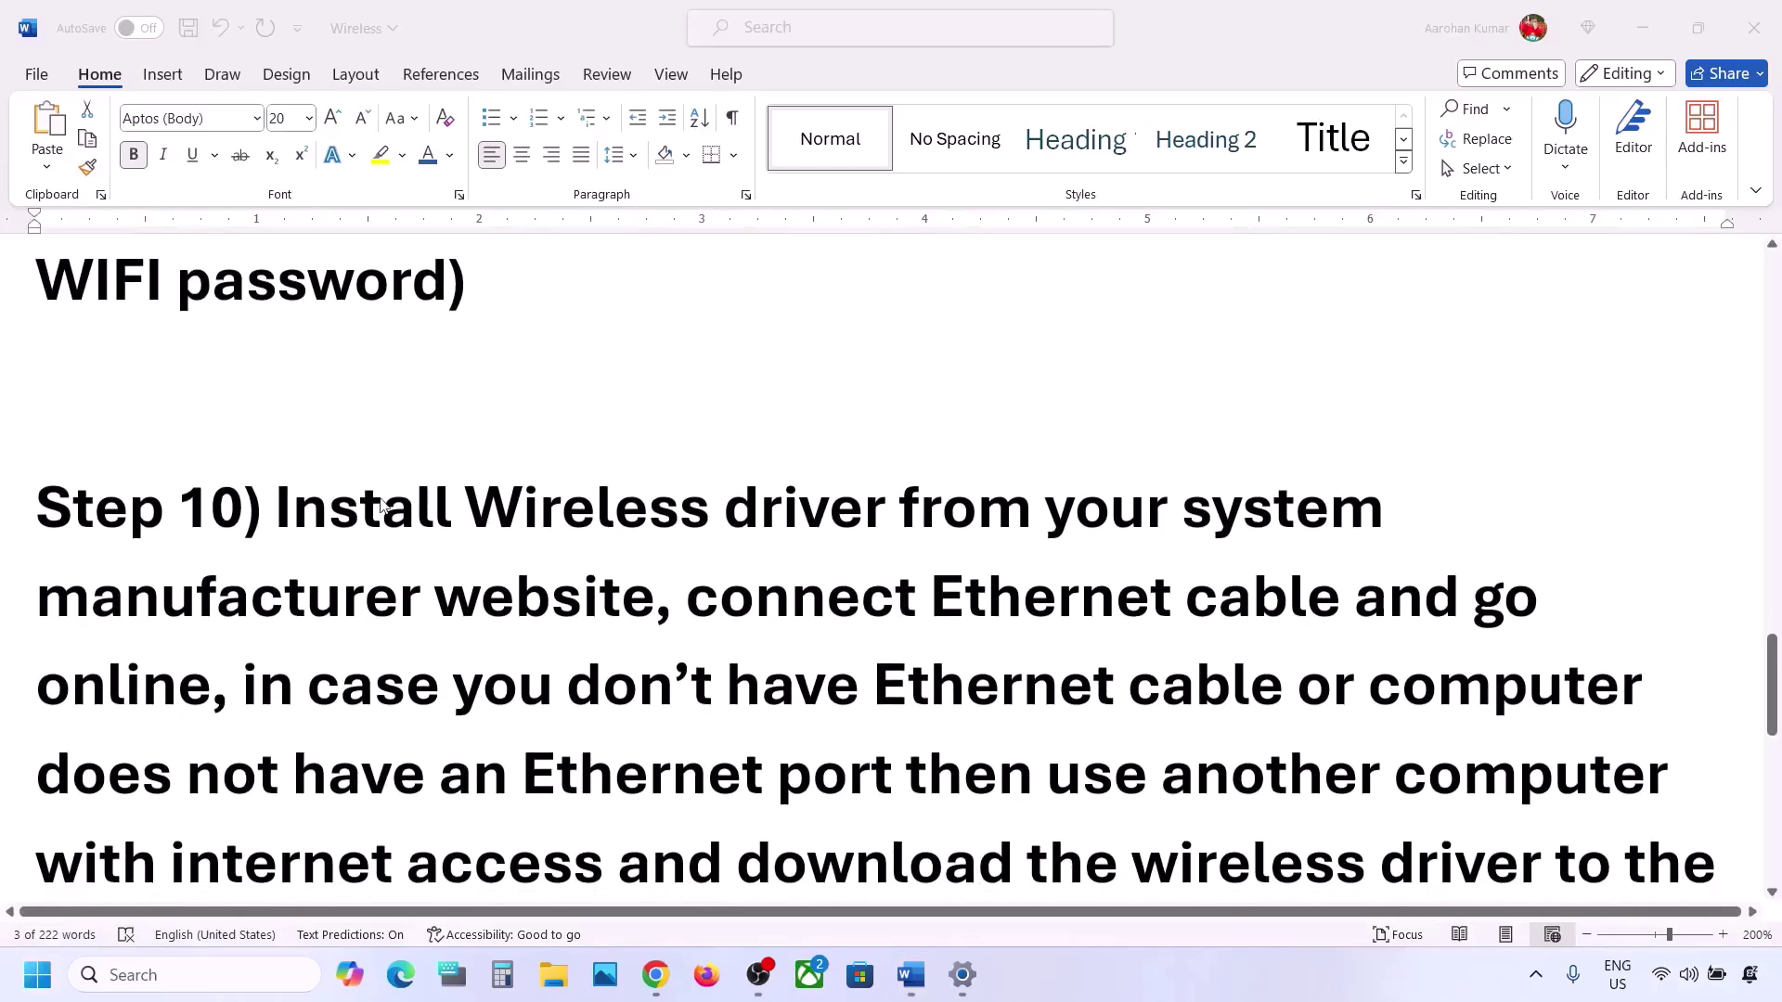
click(394, 496)
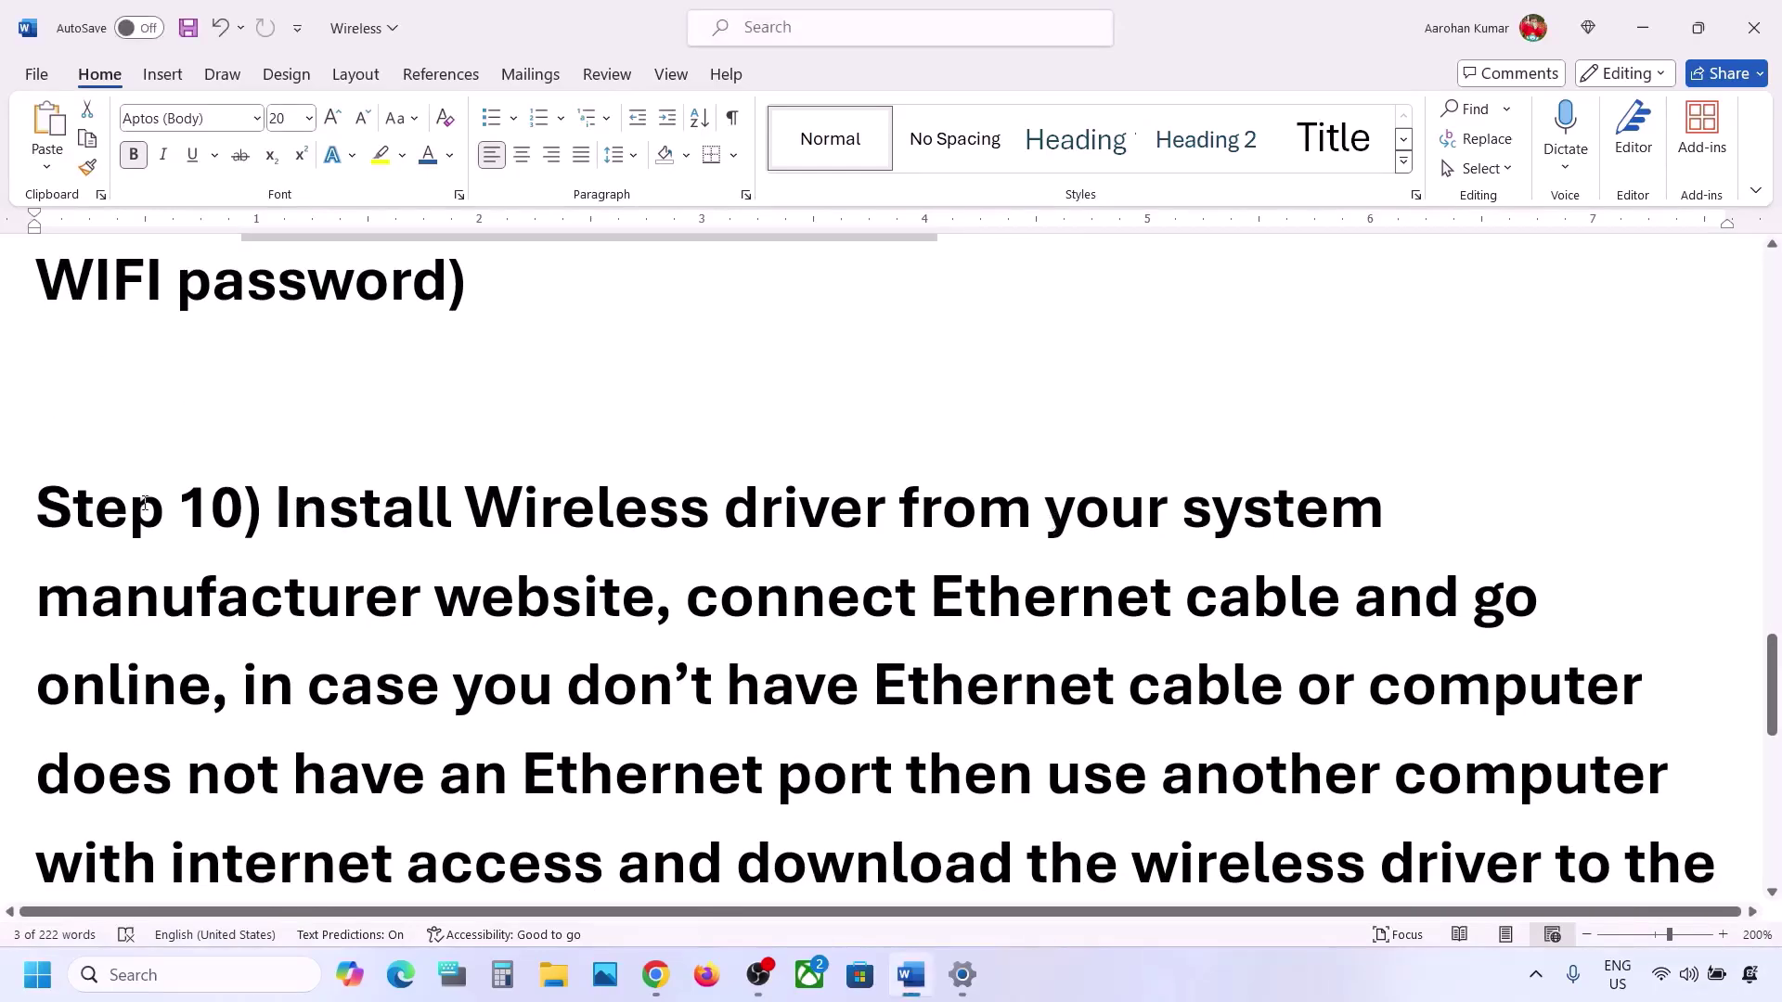
drag(289, 505, 655, 589)
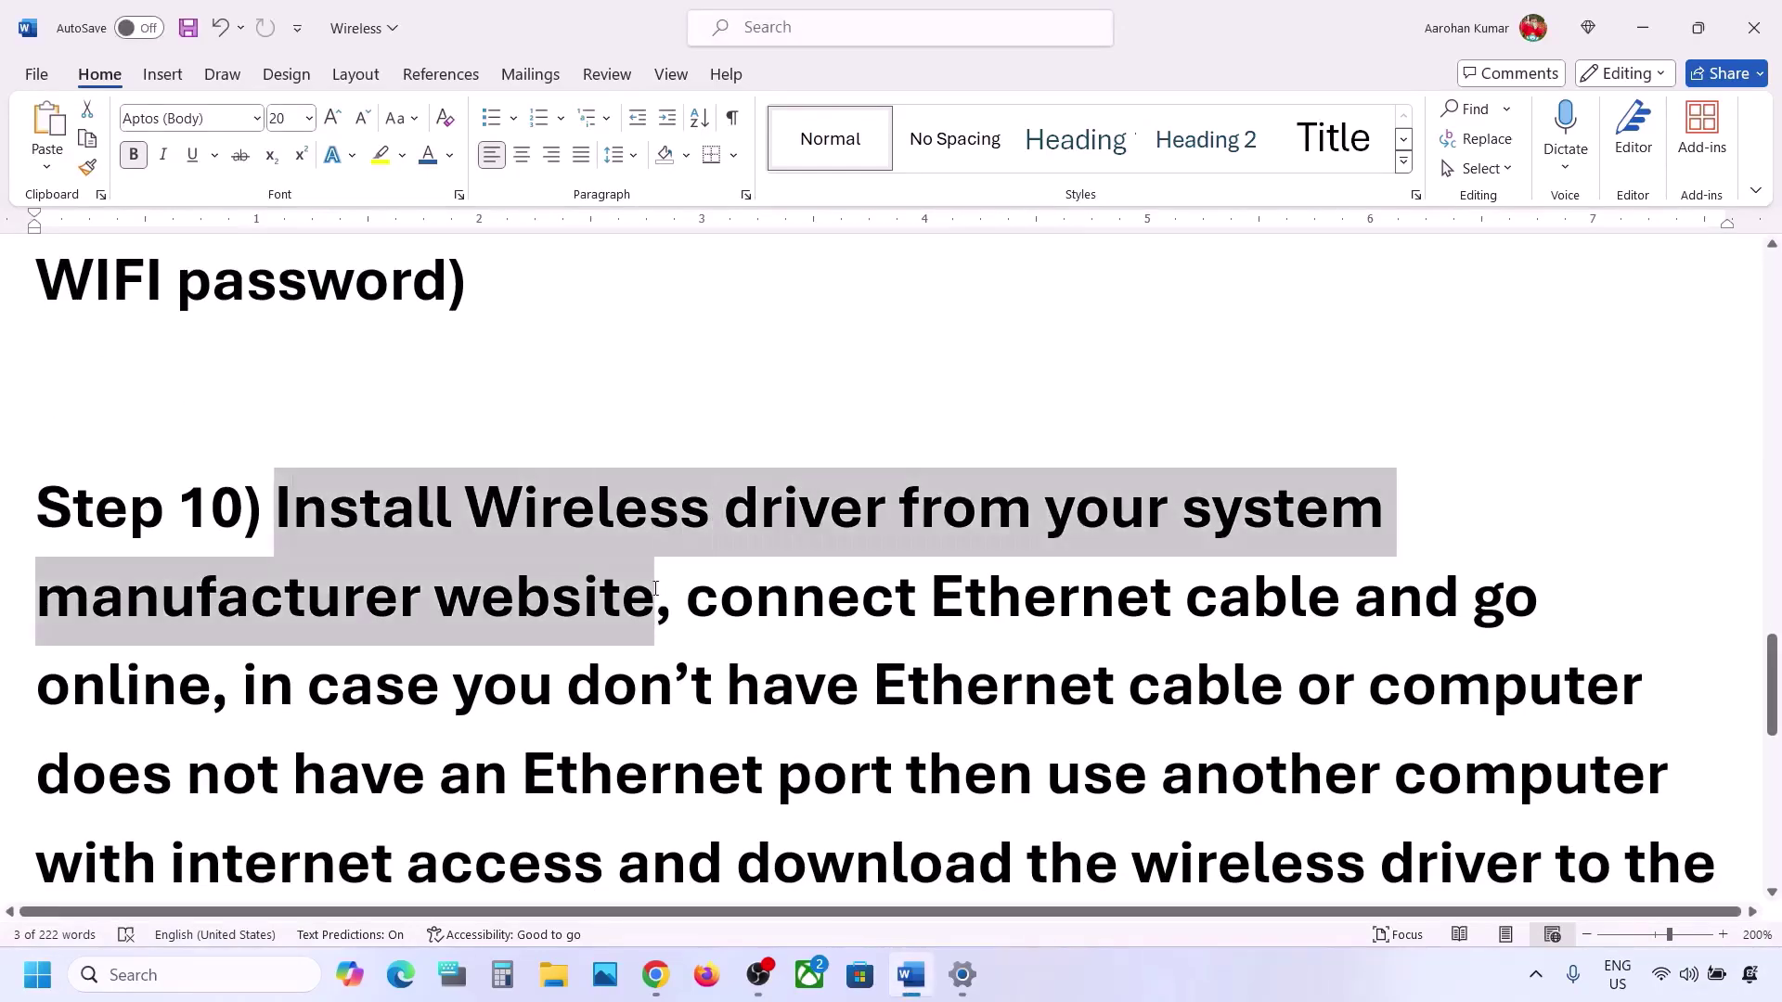
scroll(655, 589, down, 1)
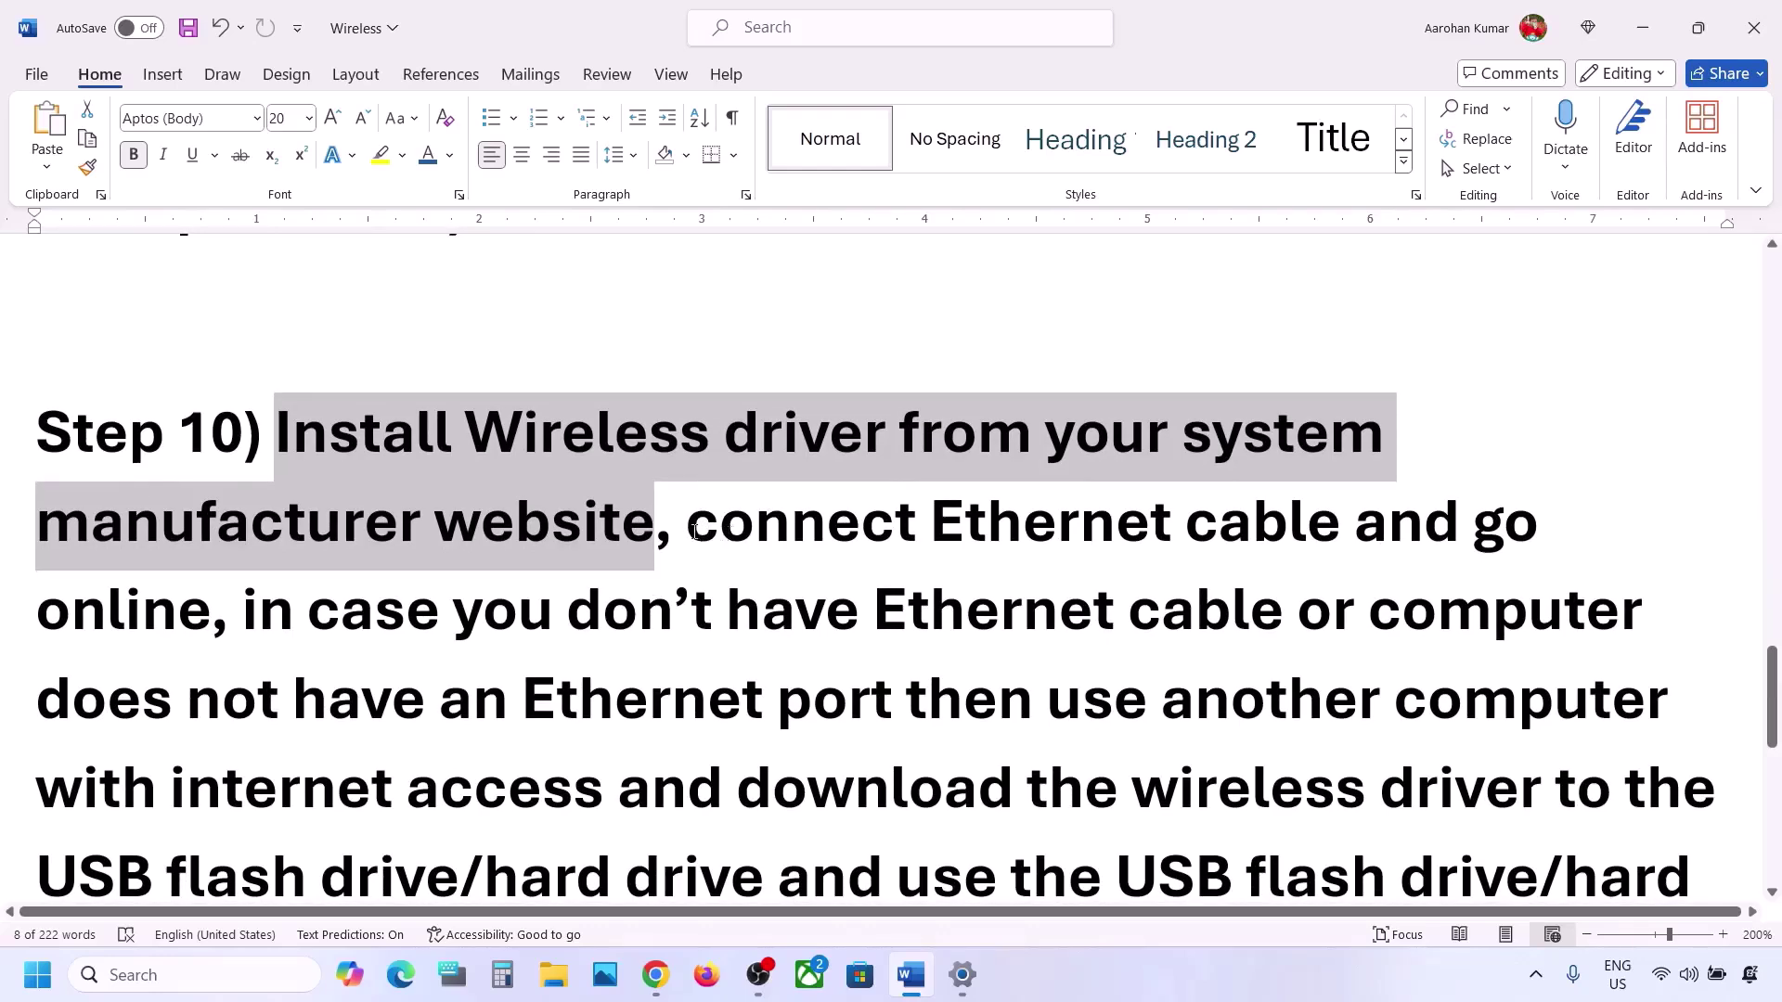
drag(695, 531, 1289, 544)
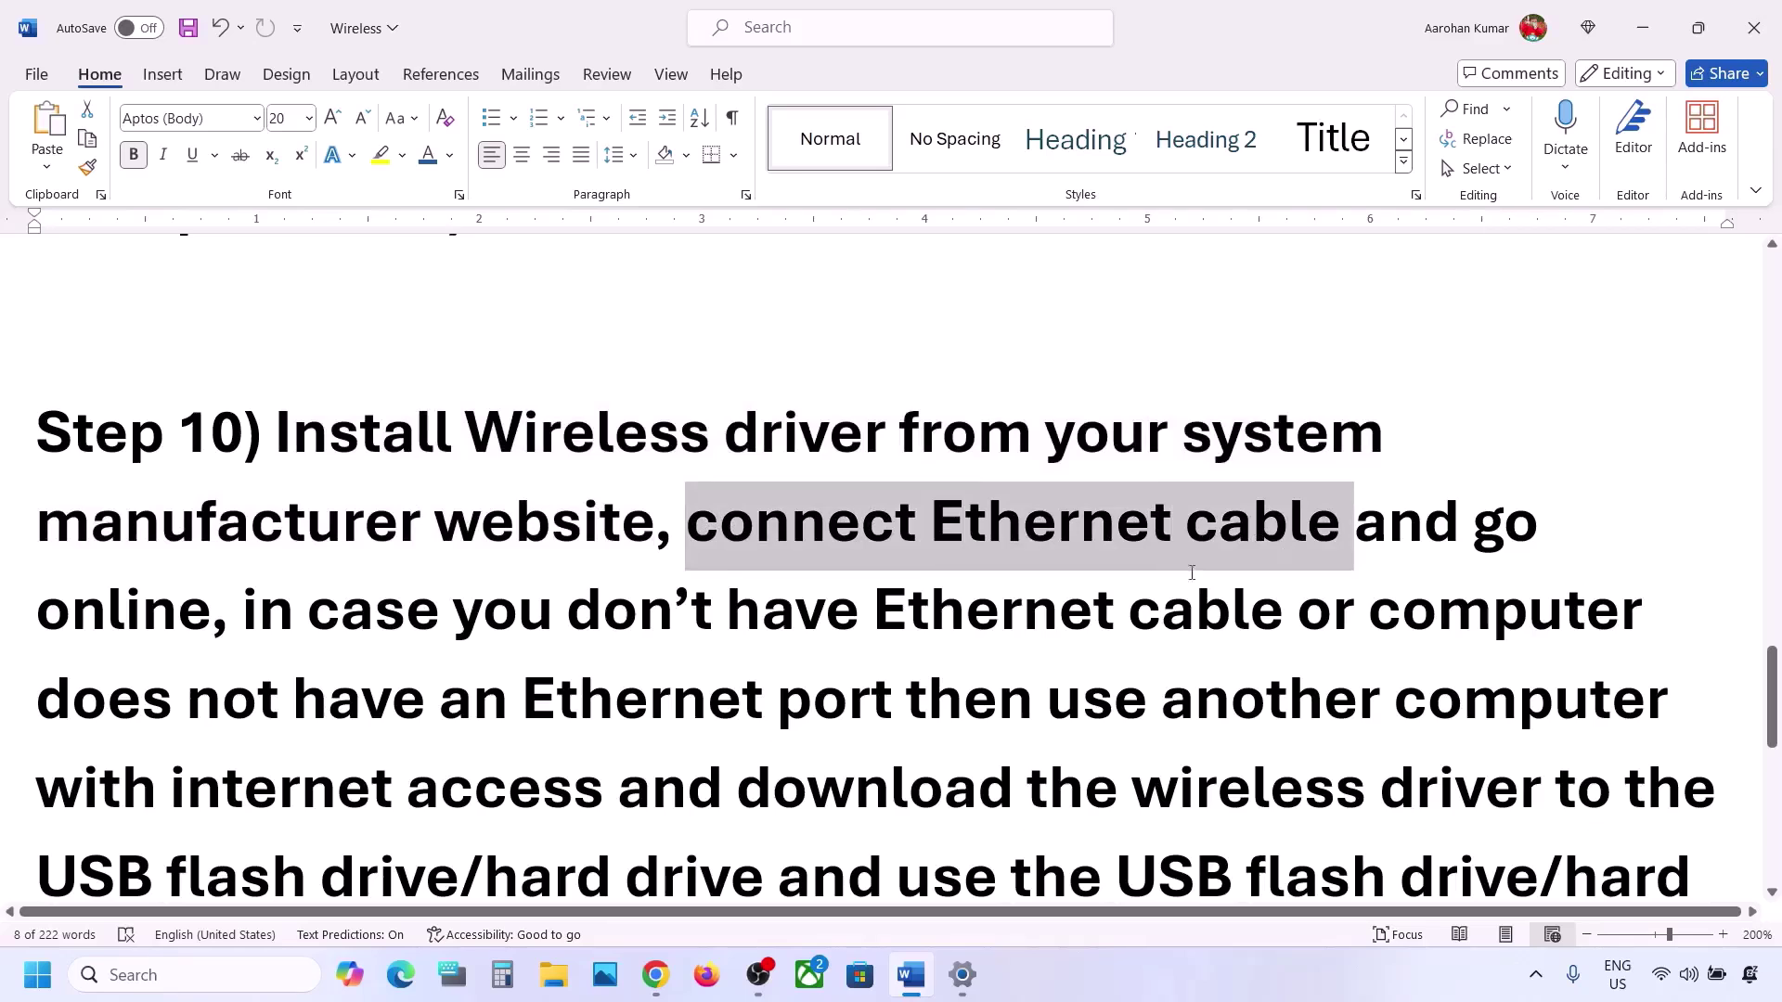
drag(1192, 573, 610, 789)
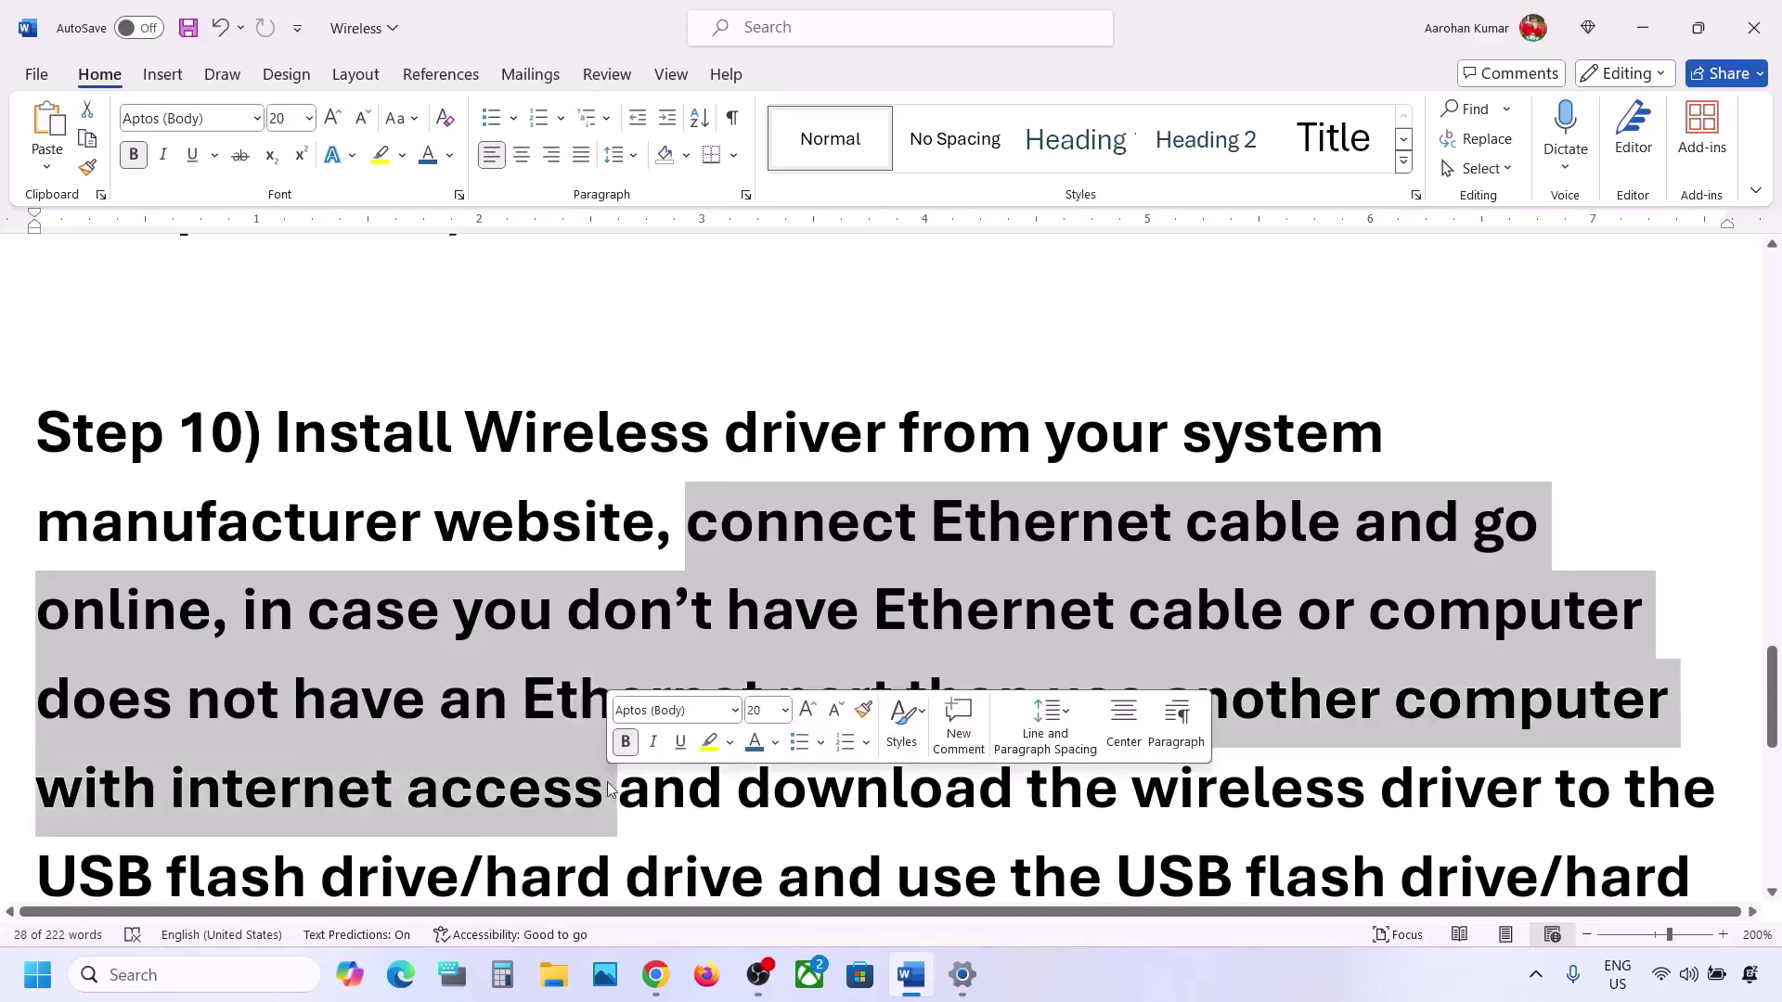
click(1126, 986)
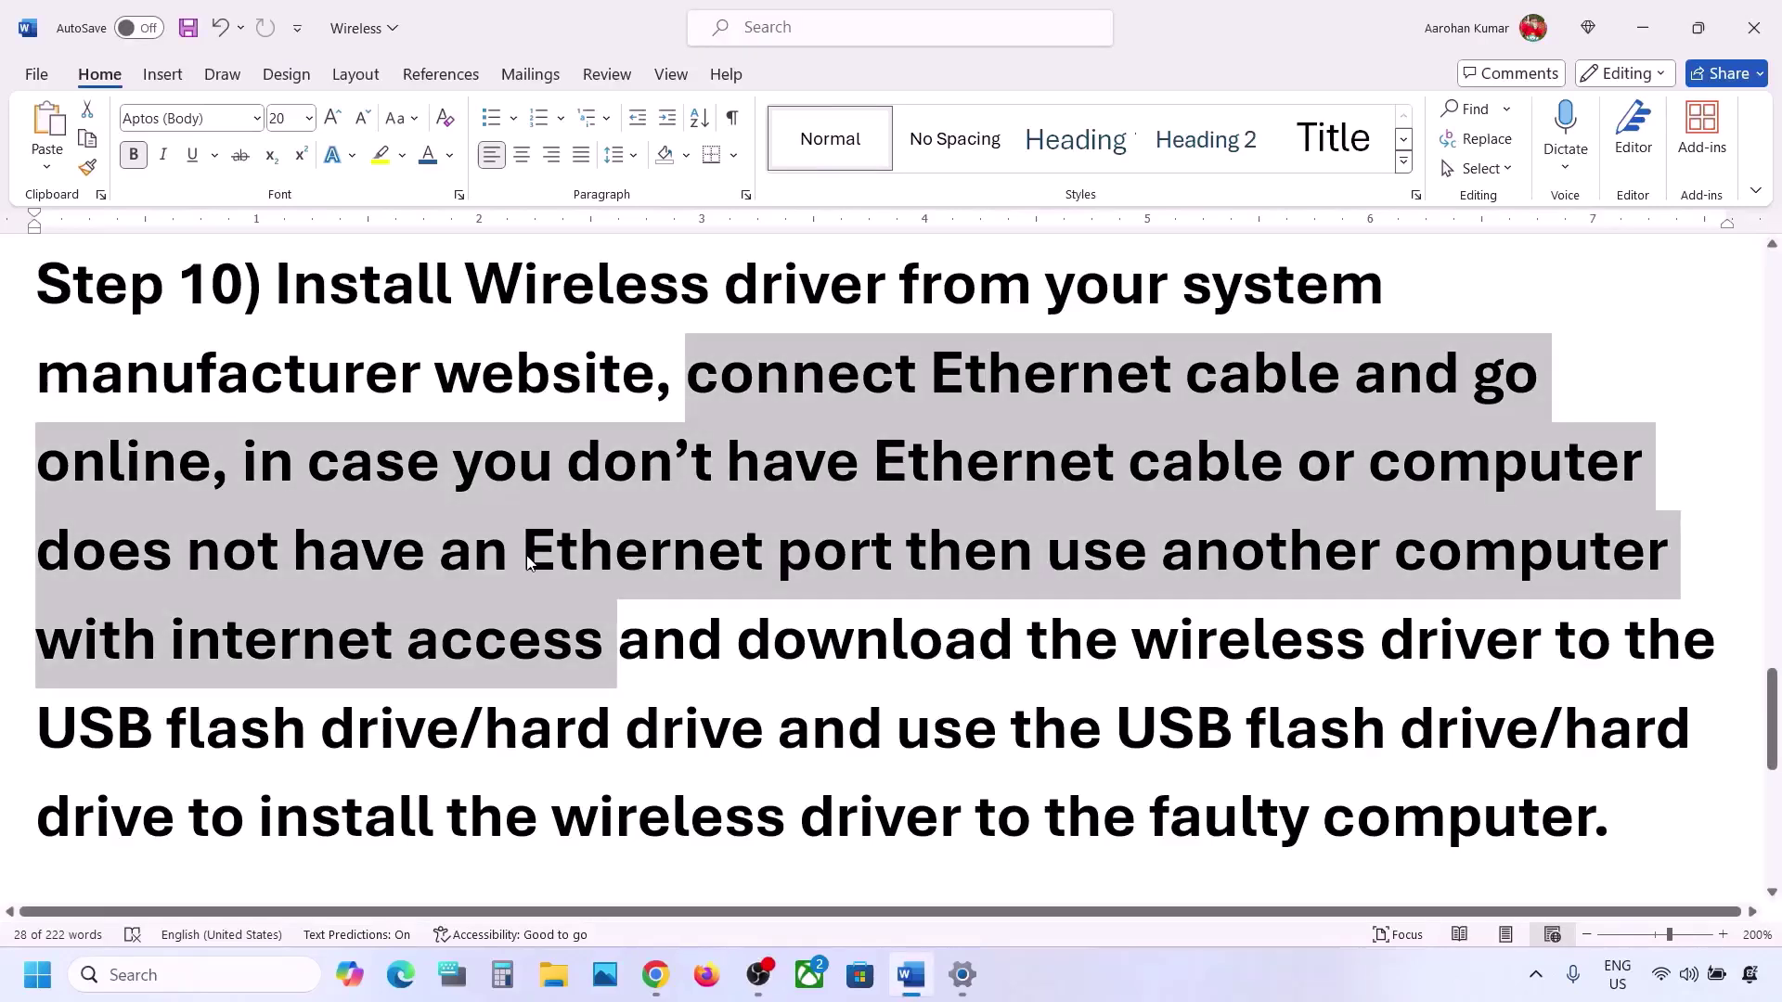
Highlight the Step 10 passage on using another computer to download the wireless driver to a USB flash drive or hard drive
click(527, 562)
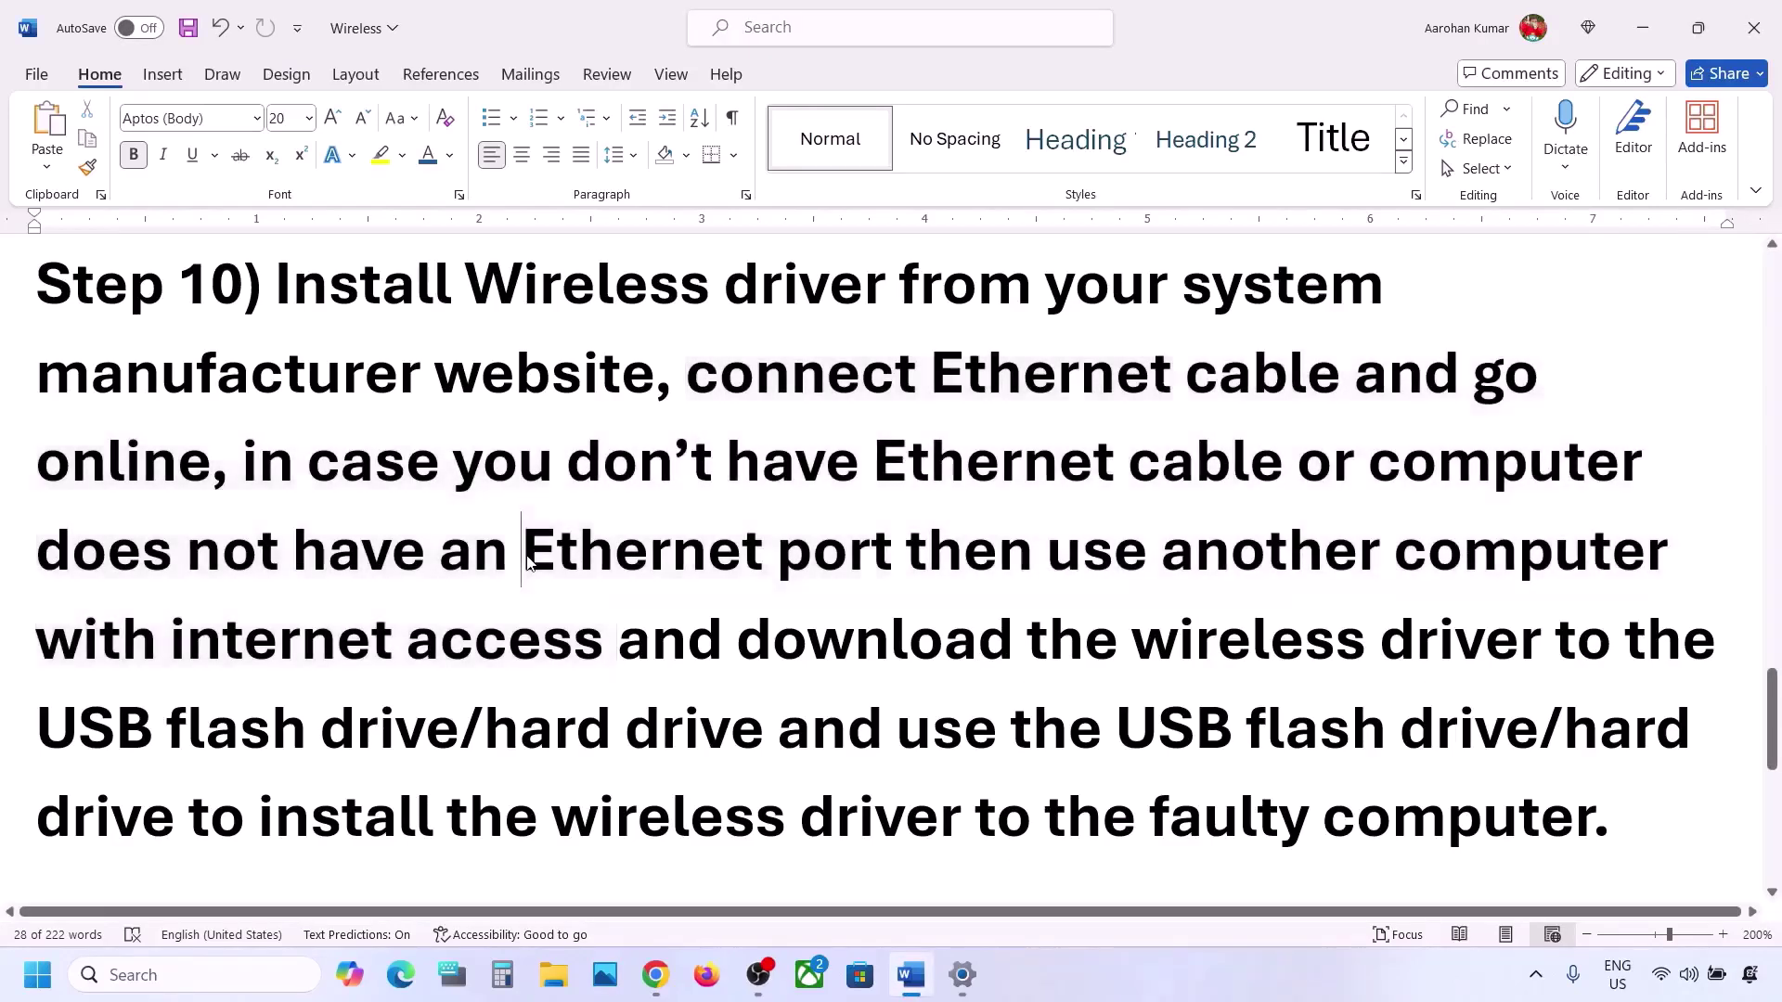
drag(877, 460, 1088, 558)
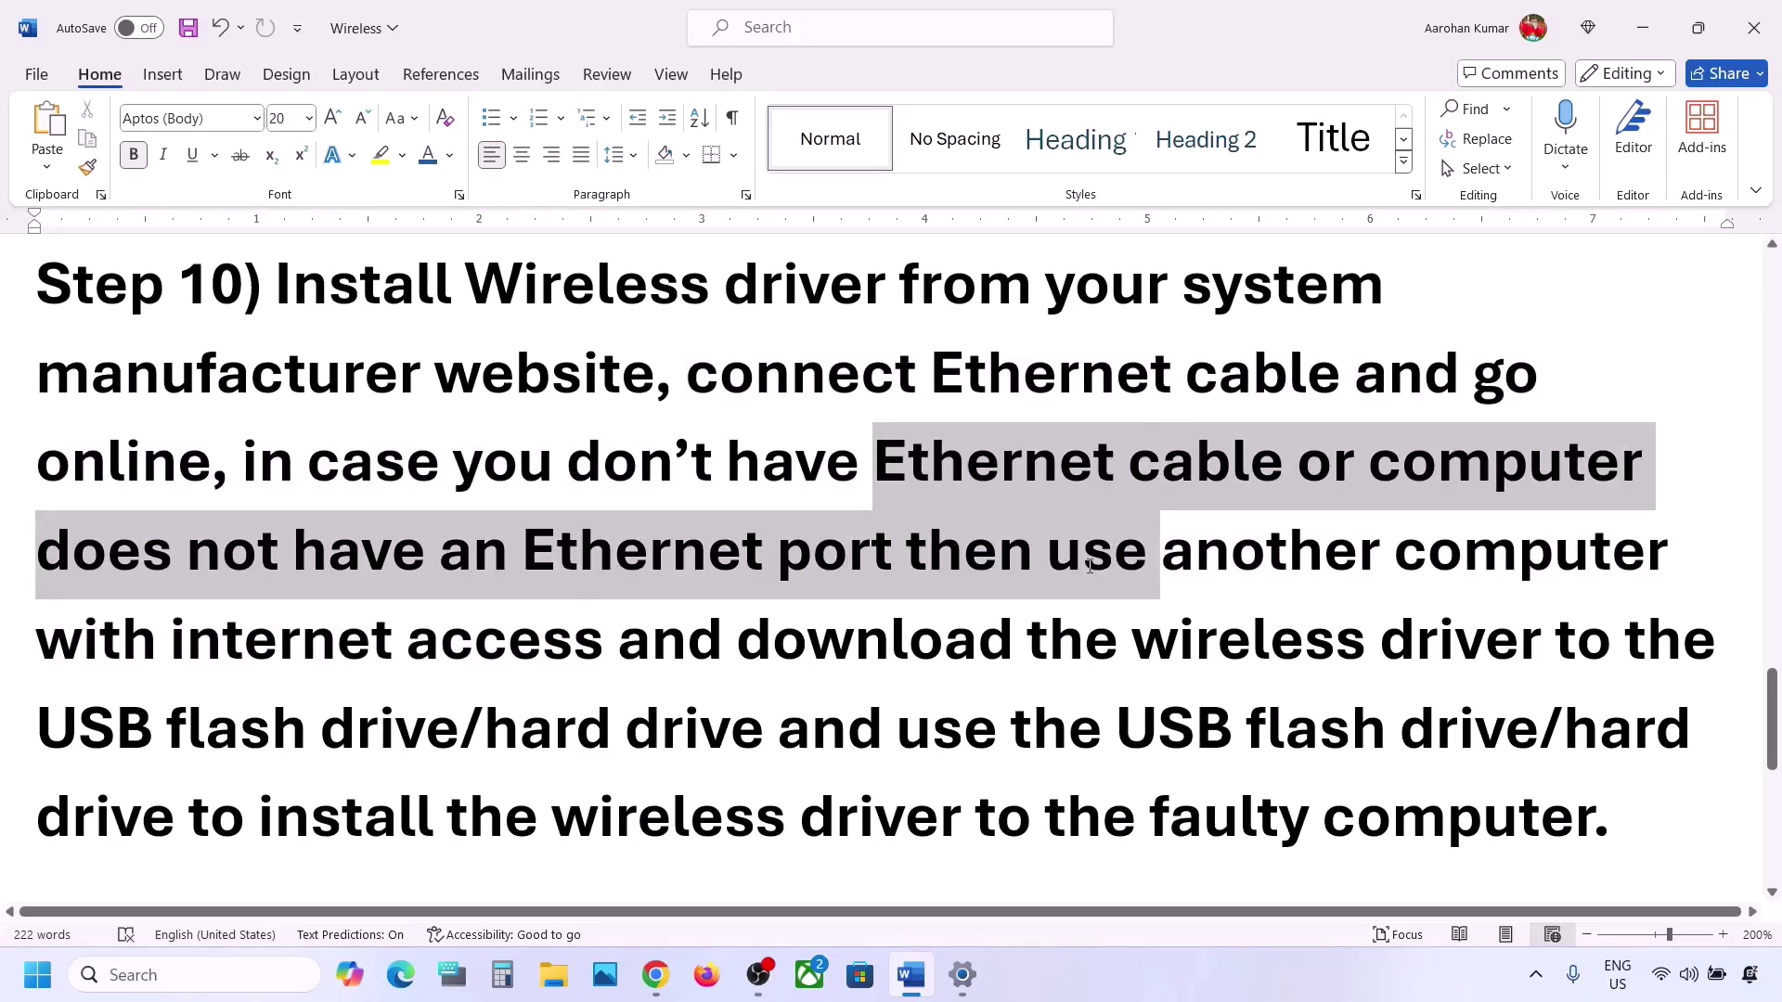
click(944, 642)
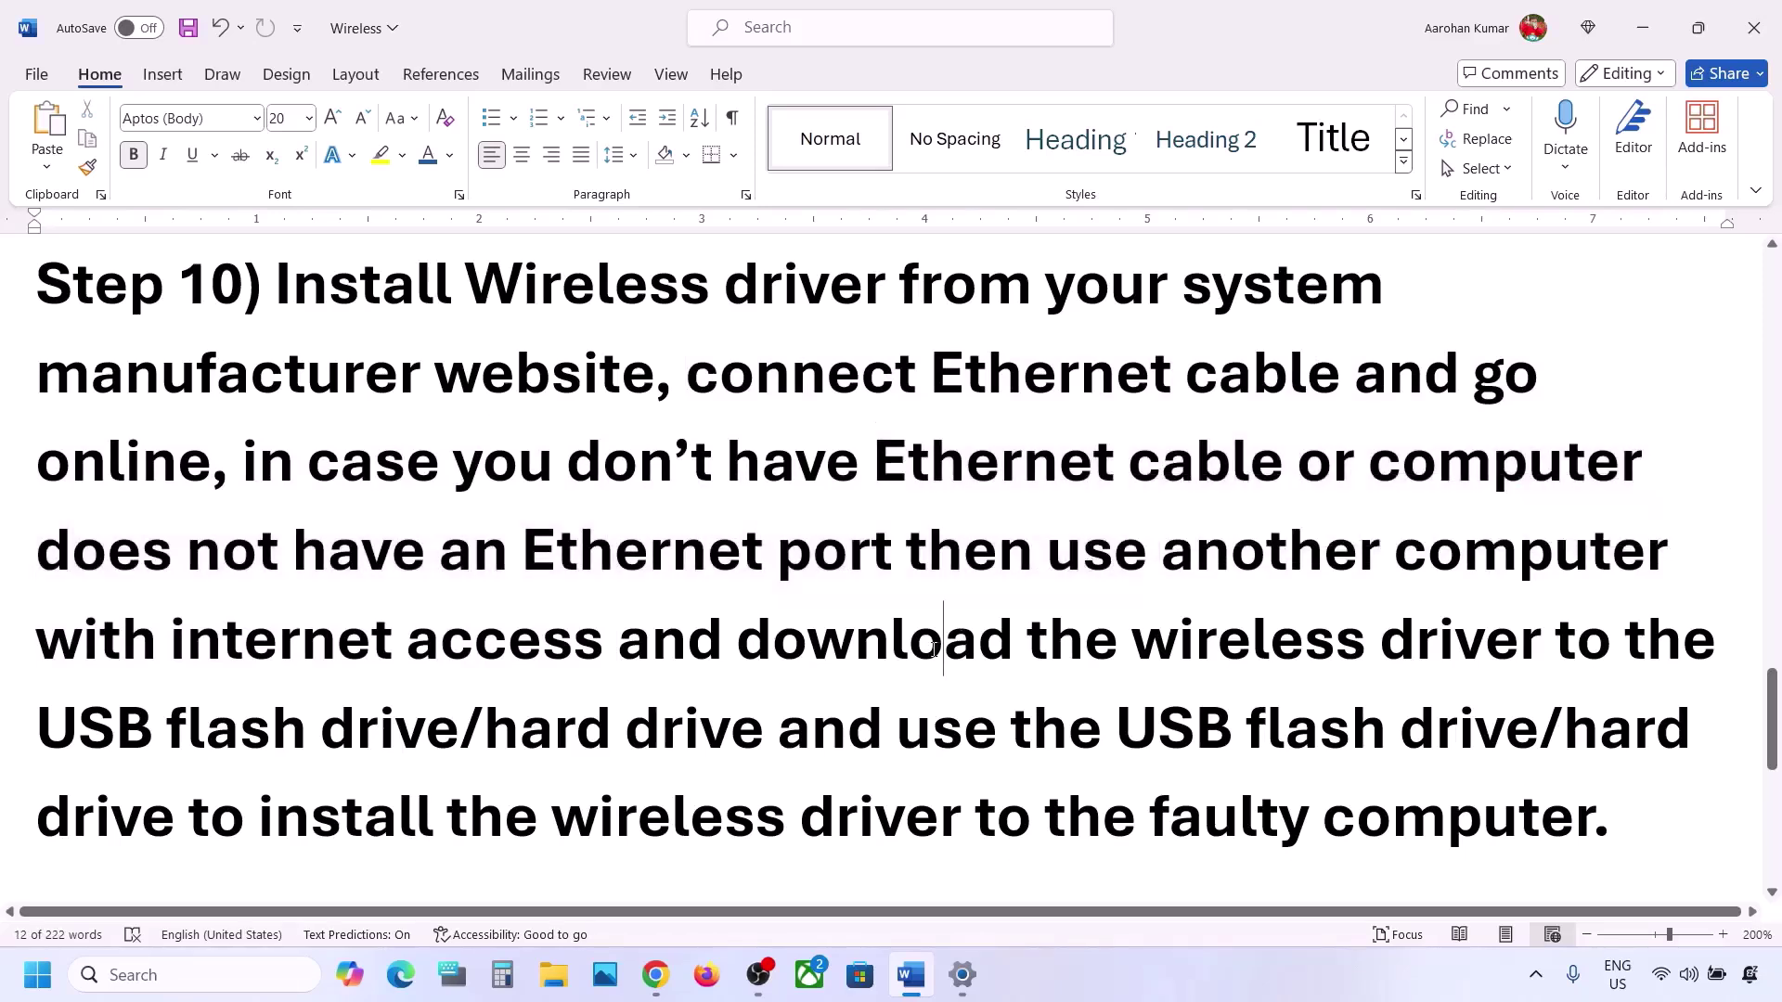
drag(1053, 557, 236, 619)
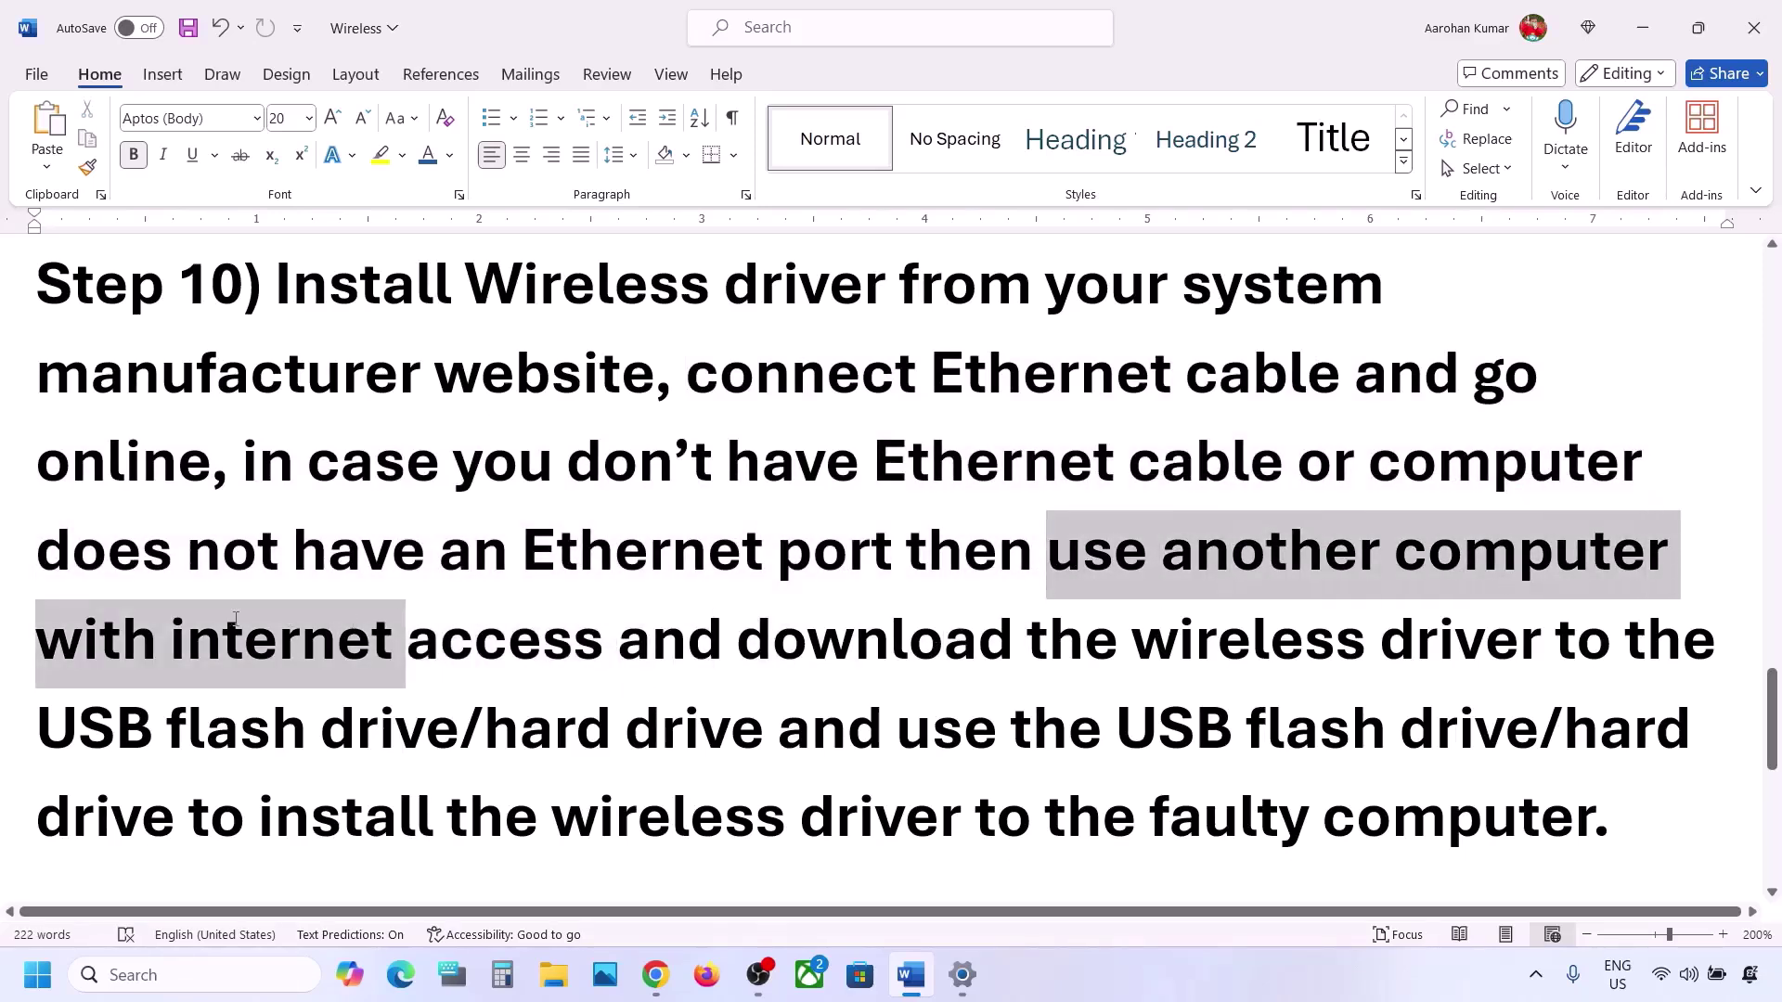
drag(346, 644, 1234, 645)
drag(1343, 644, 692, 718)
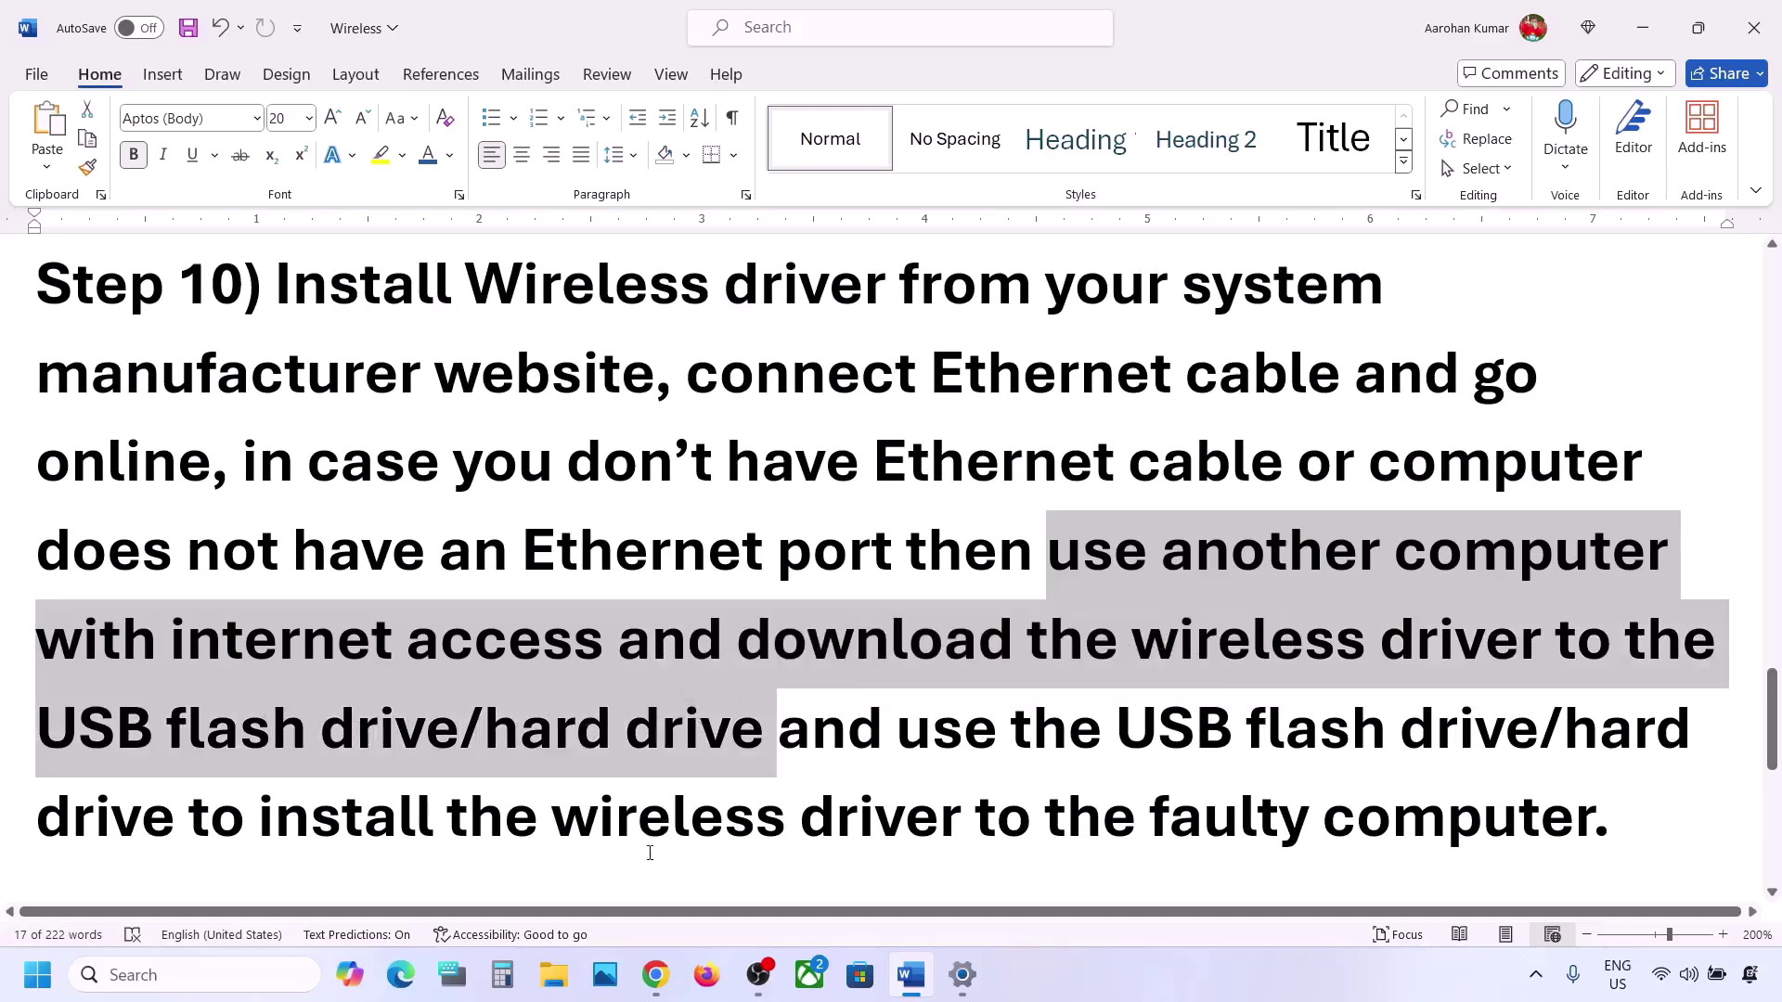
Switch to Chrome with the Dell G15 5520 Drivers & Downloads page and open the Find Drivers link
click(655, 979)
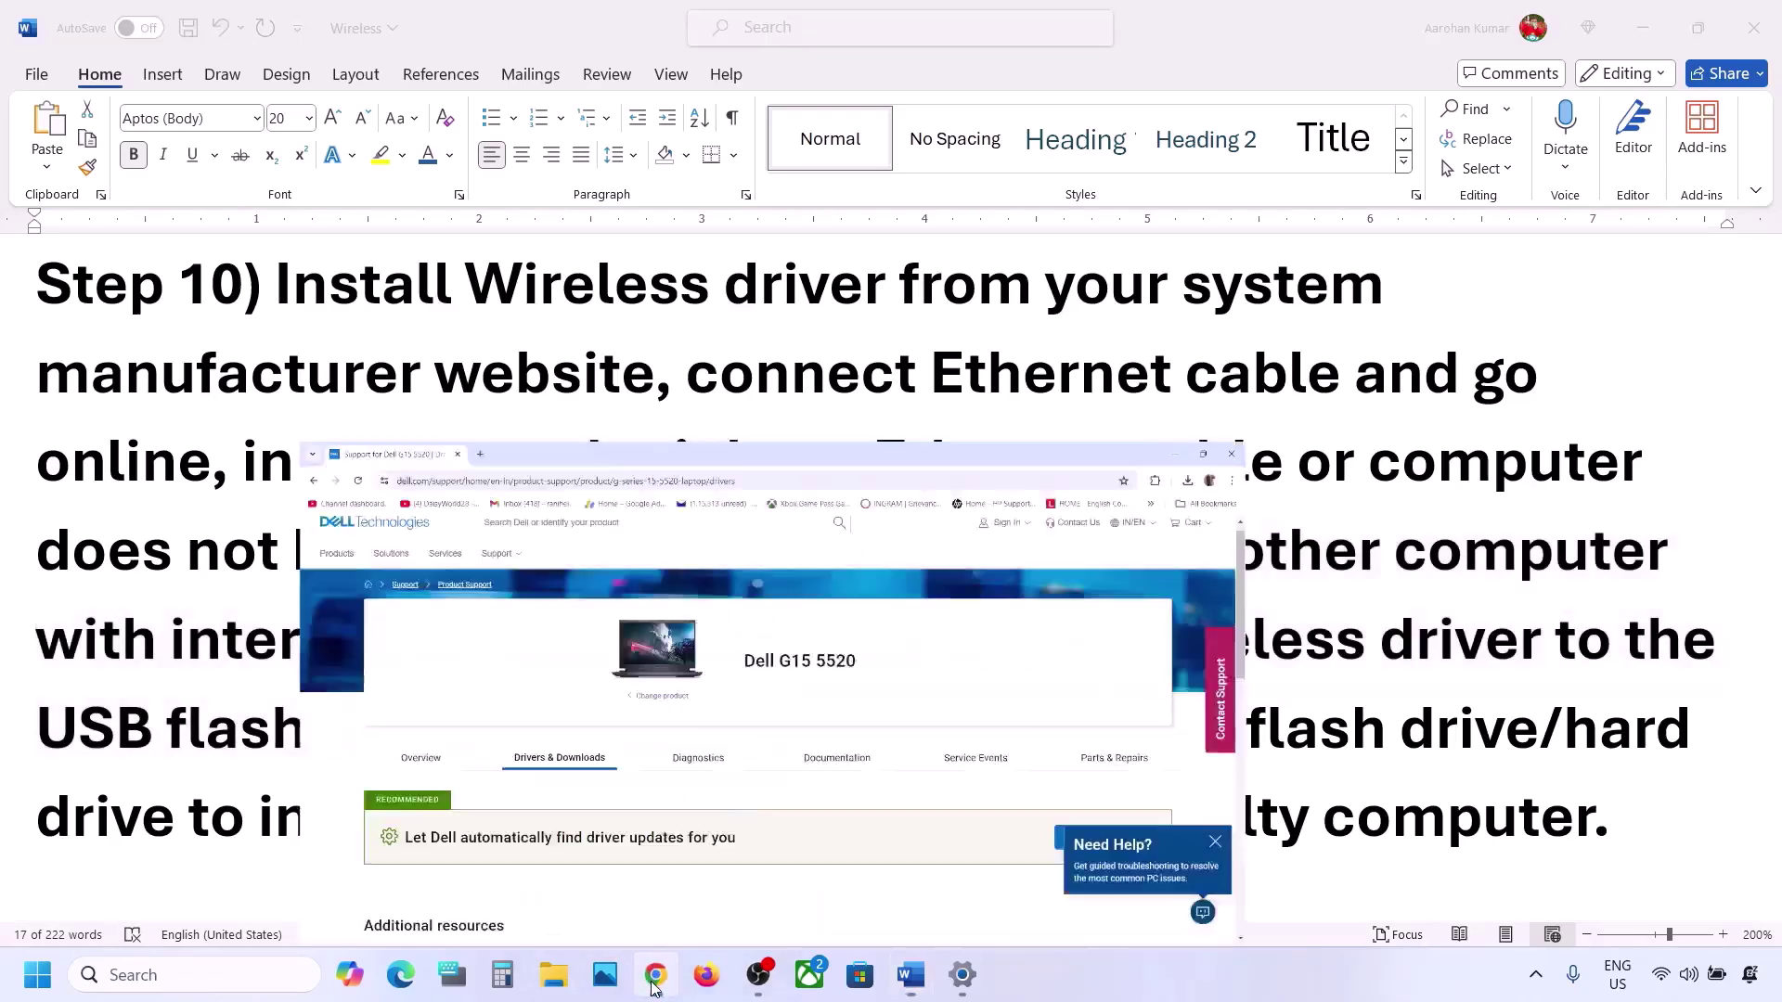
scroll(682, 473, down, 4)
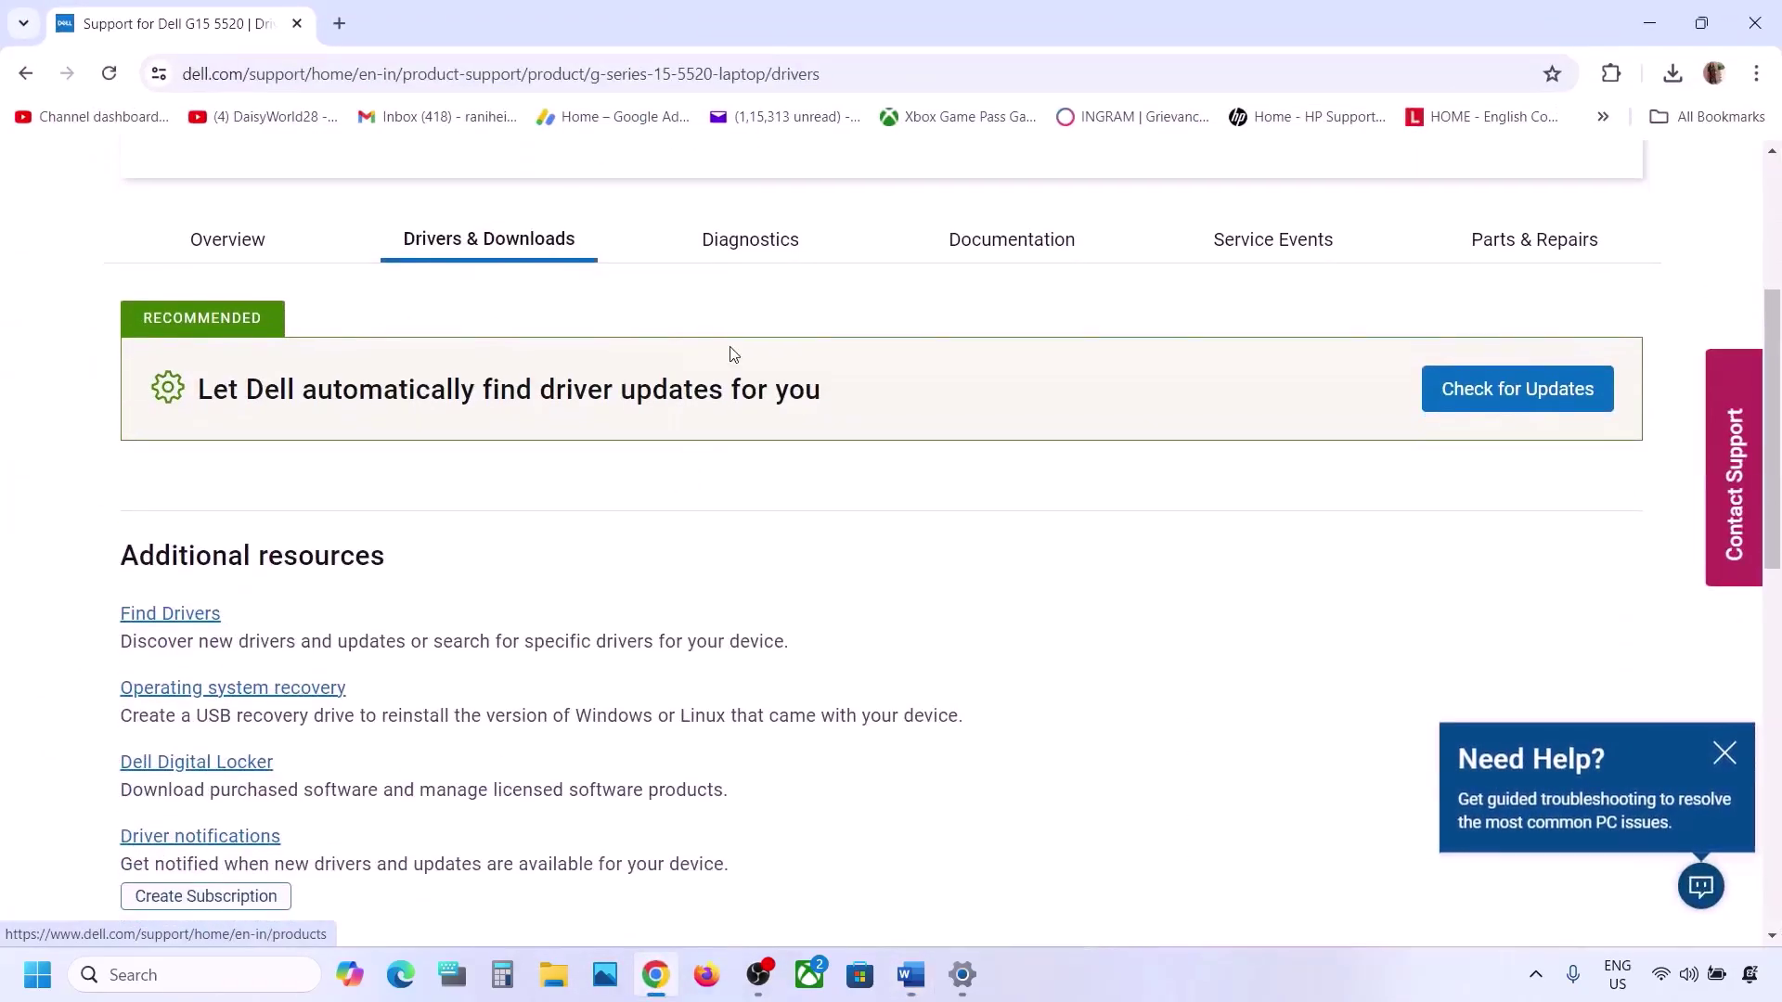
scroll(684, 476, up, 4)
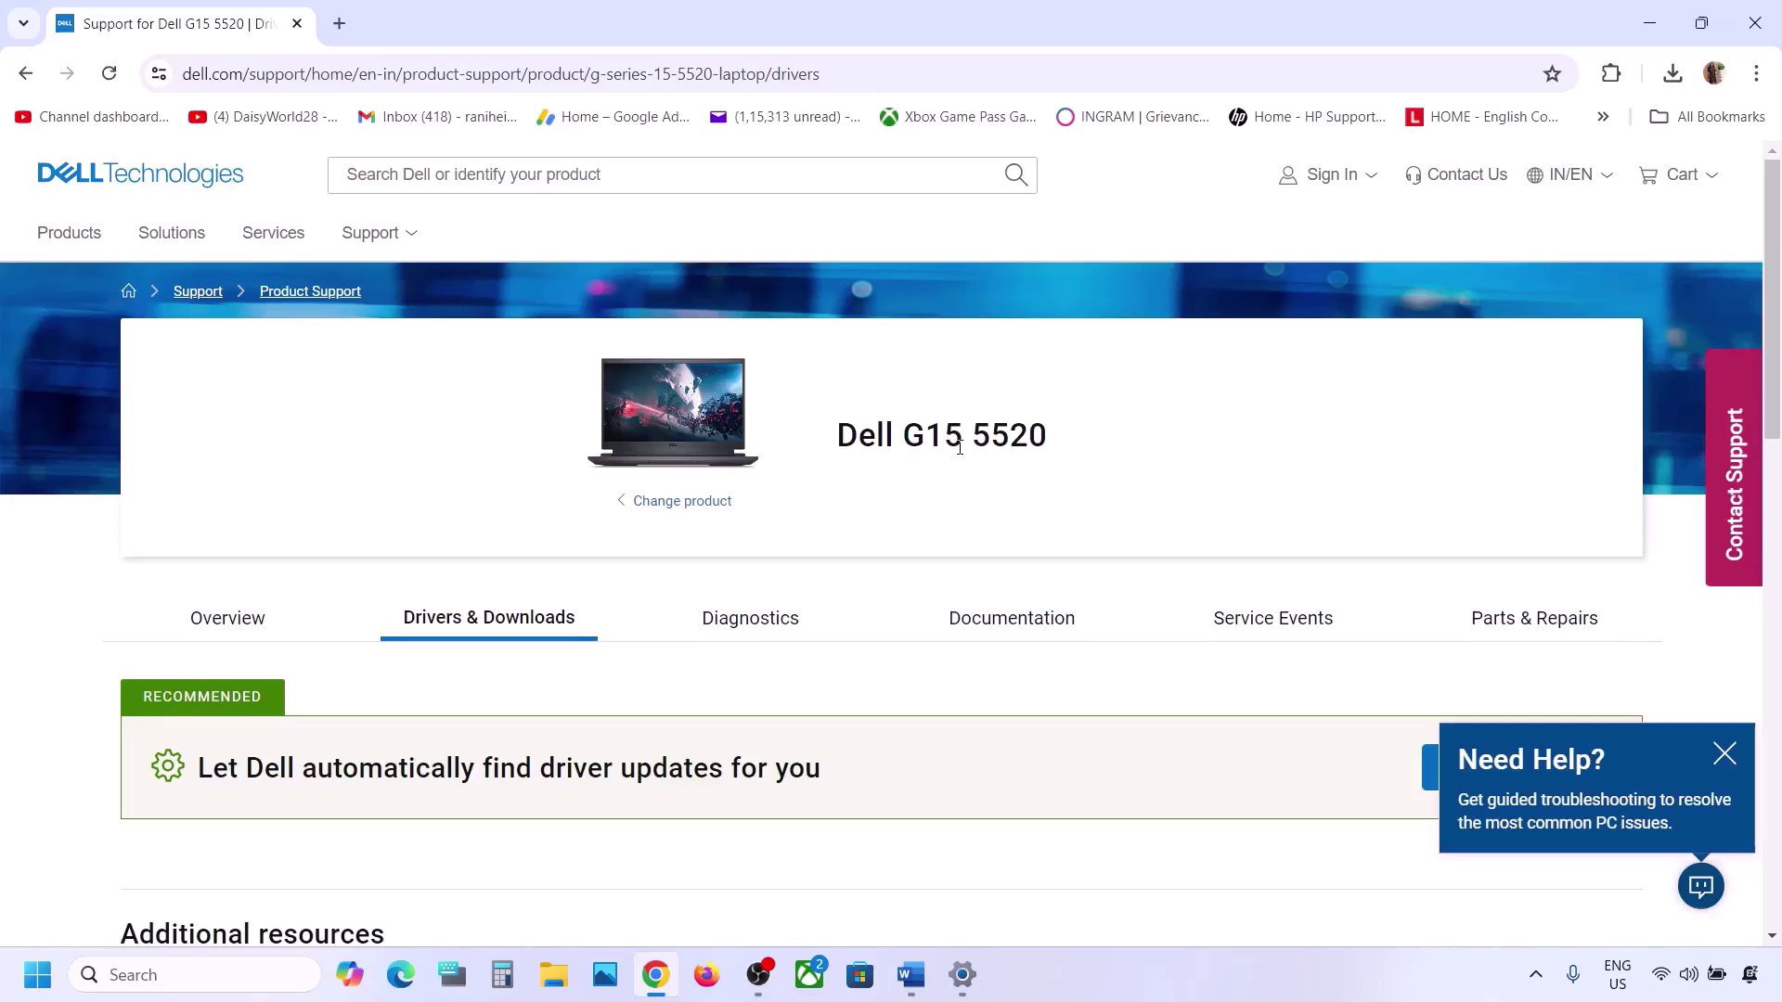
scroll(727, 574, down, 6)
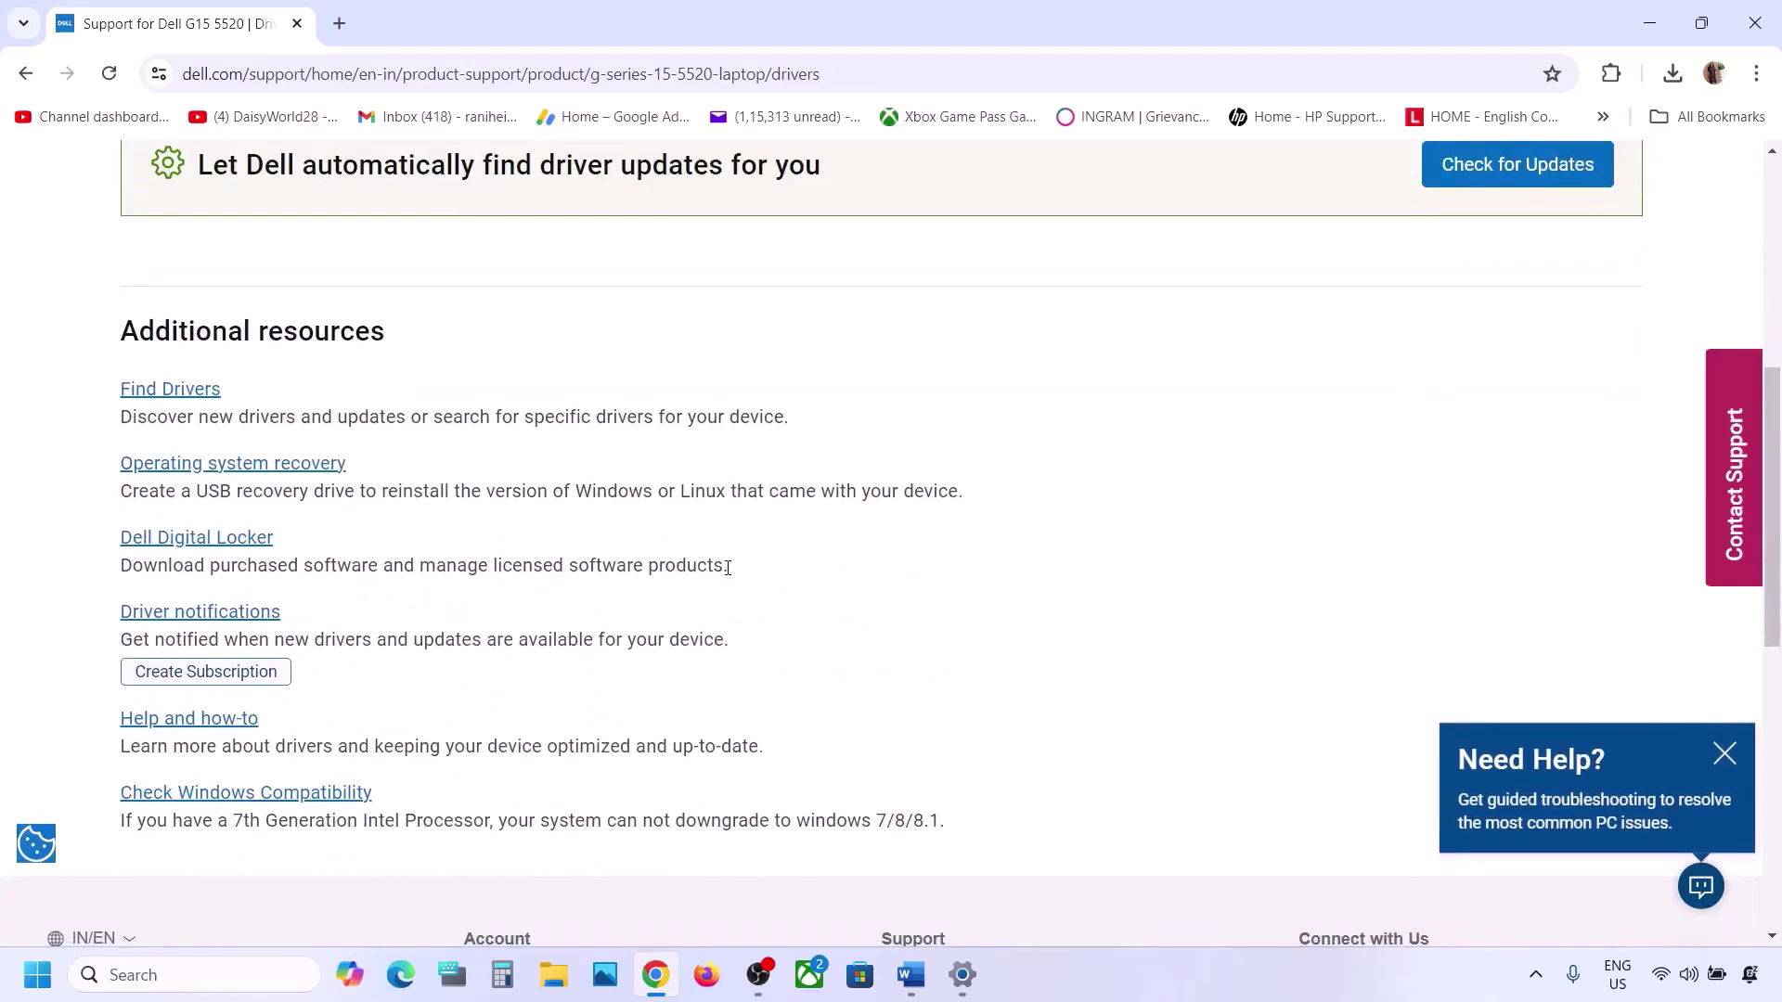
scroll(726, 568, up, 4)
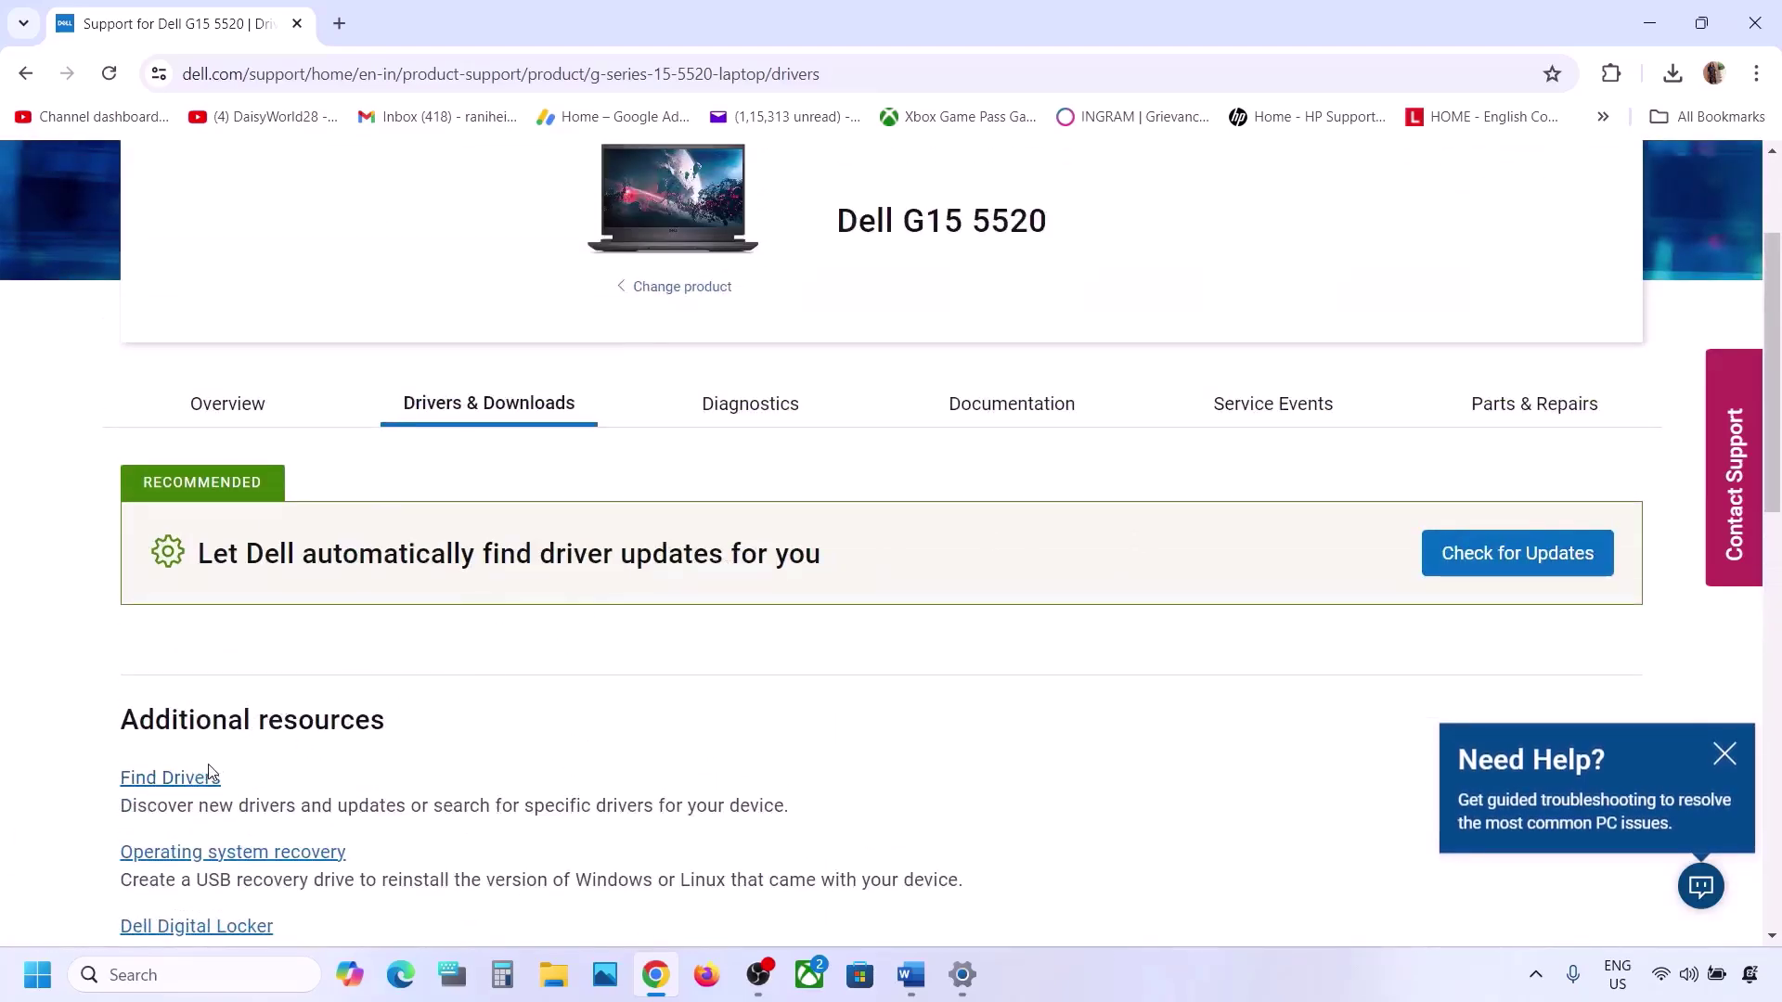
click(206, 778)
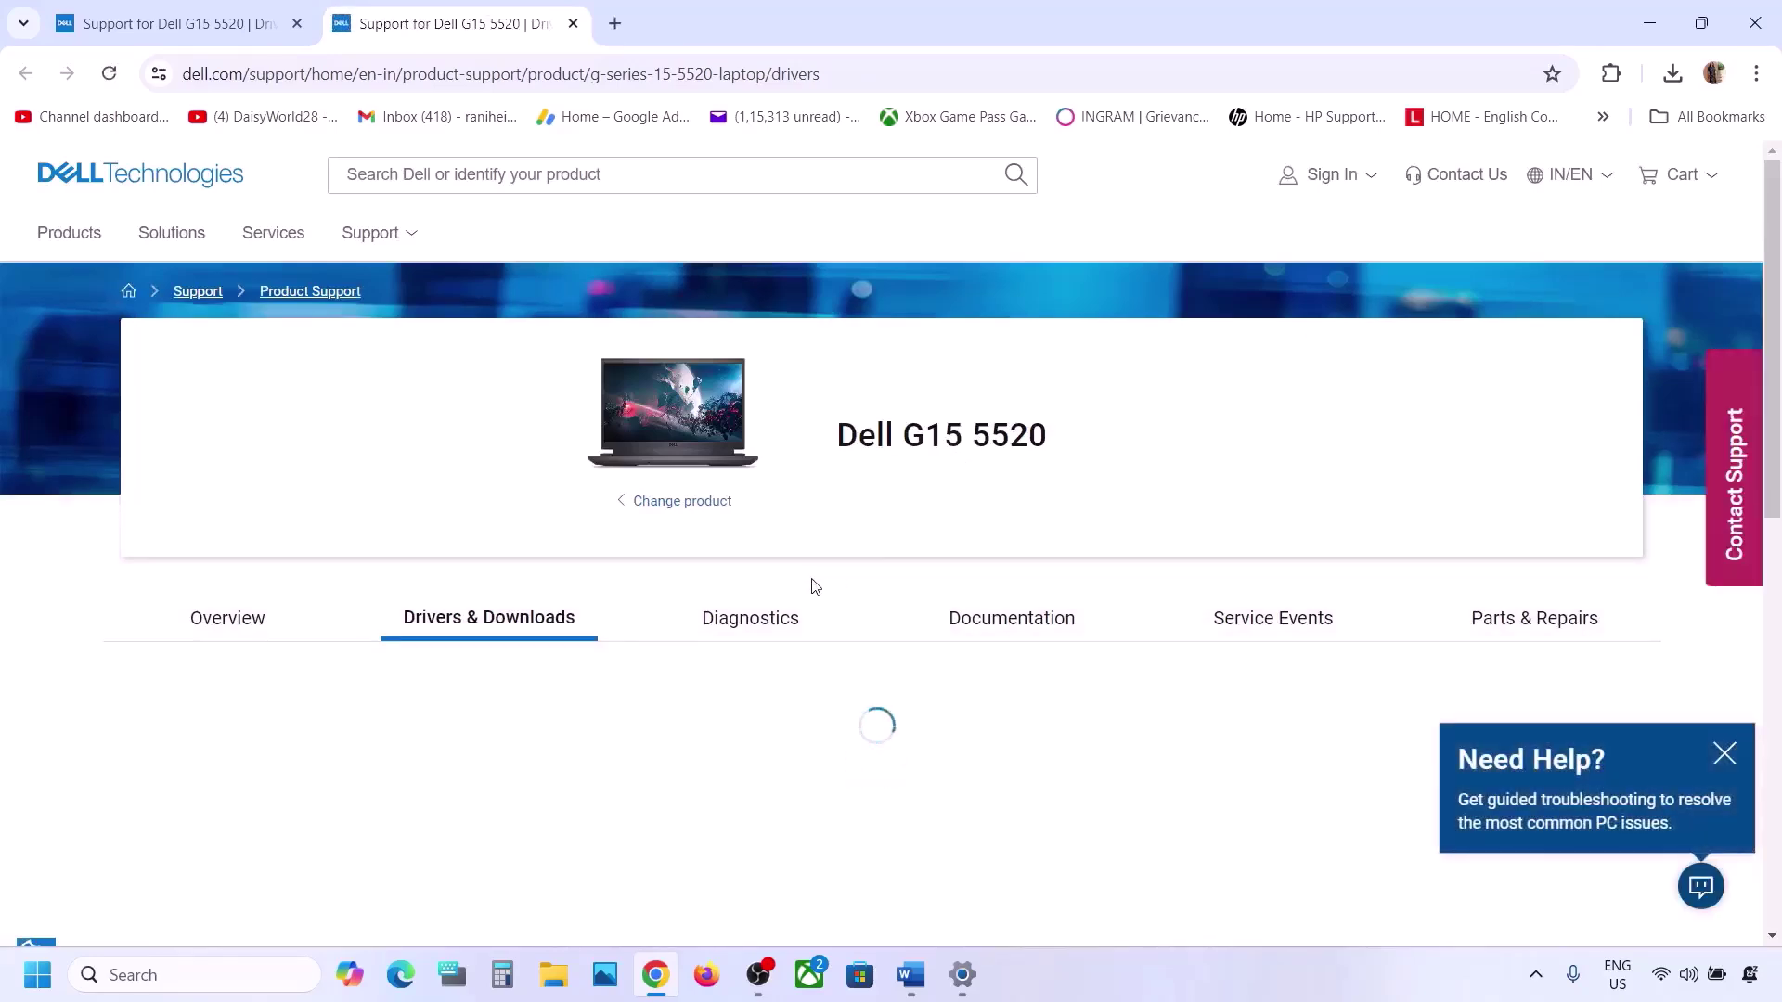
Go to the filters of the complete drivers and downloads list for the Dell G15 5520
scroll(815, 585, down, 5)
scroll(815, 586, up, 4)
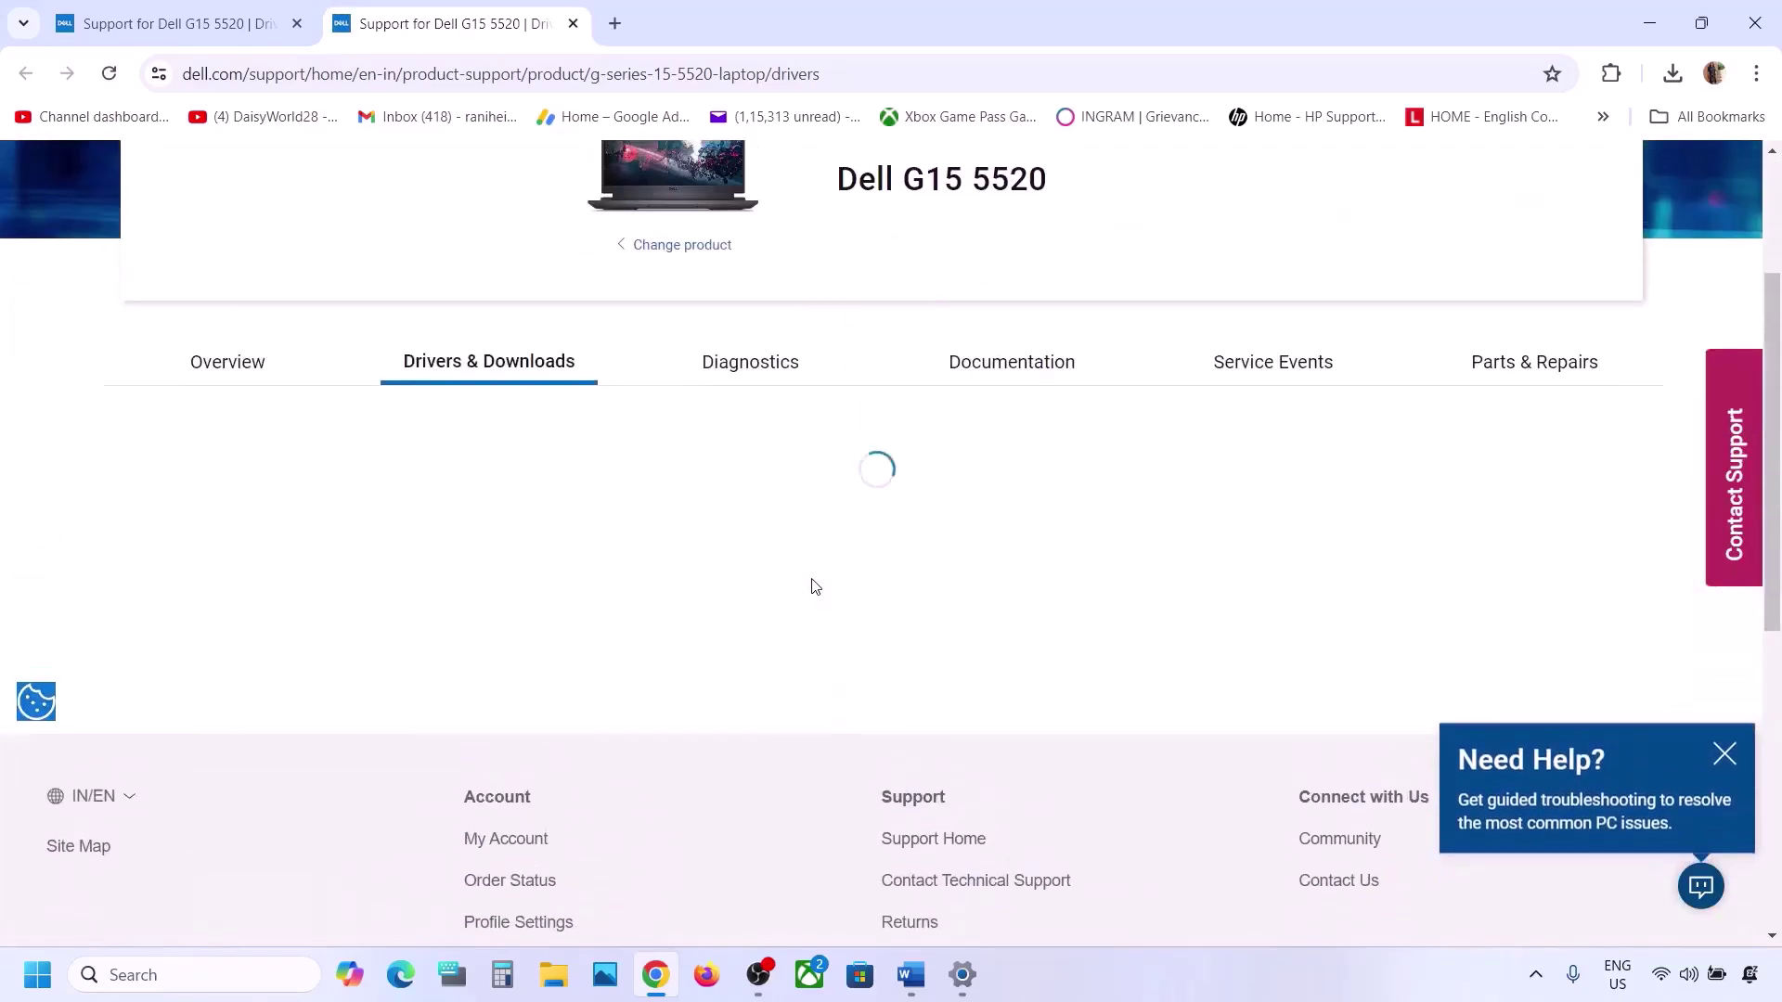
scroll(938, 521, down, 5)
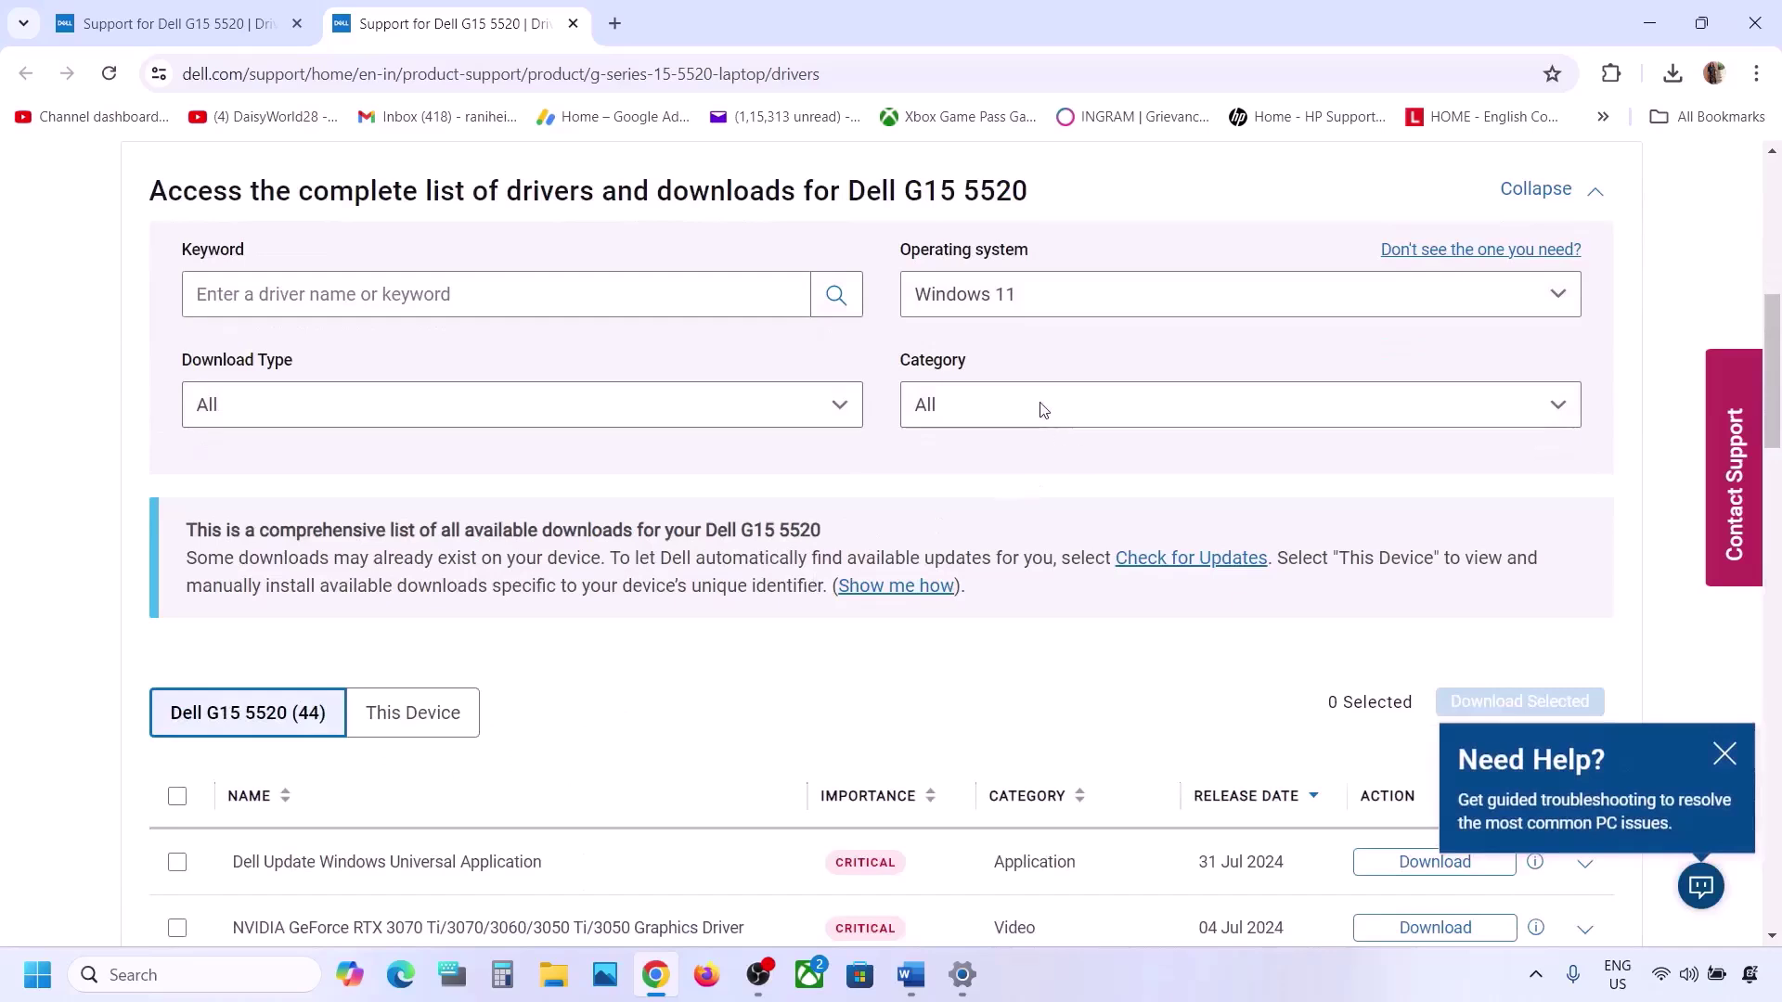
Filter the Dell G15 5520 driver list to the Network, Ethernet & Wireless category and view the matching drivers
click(1036, 401)
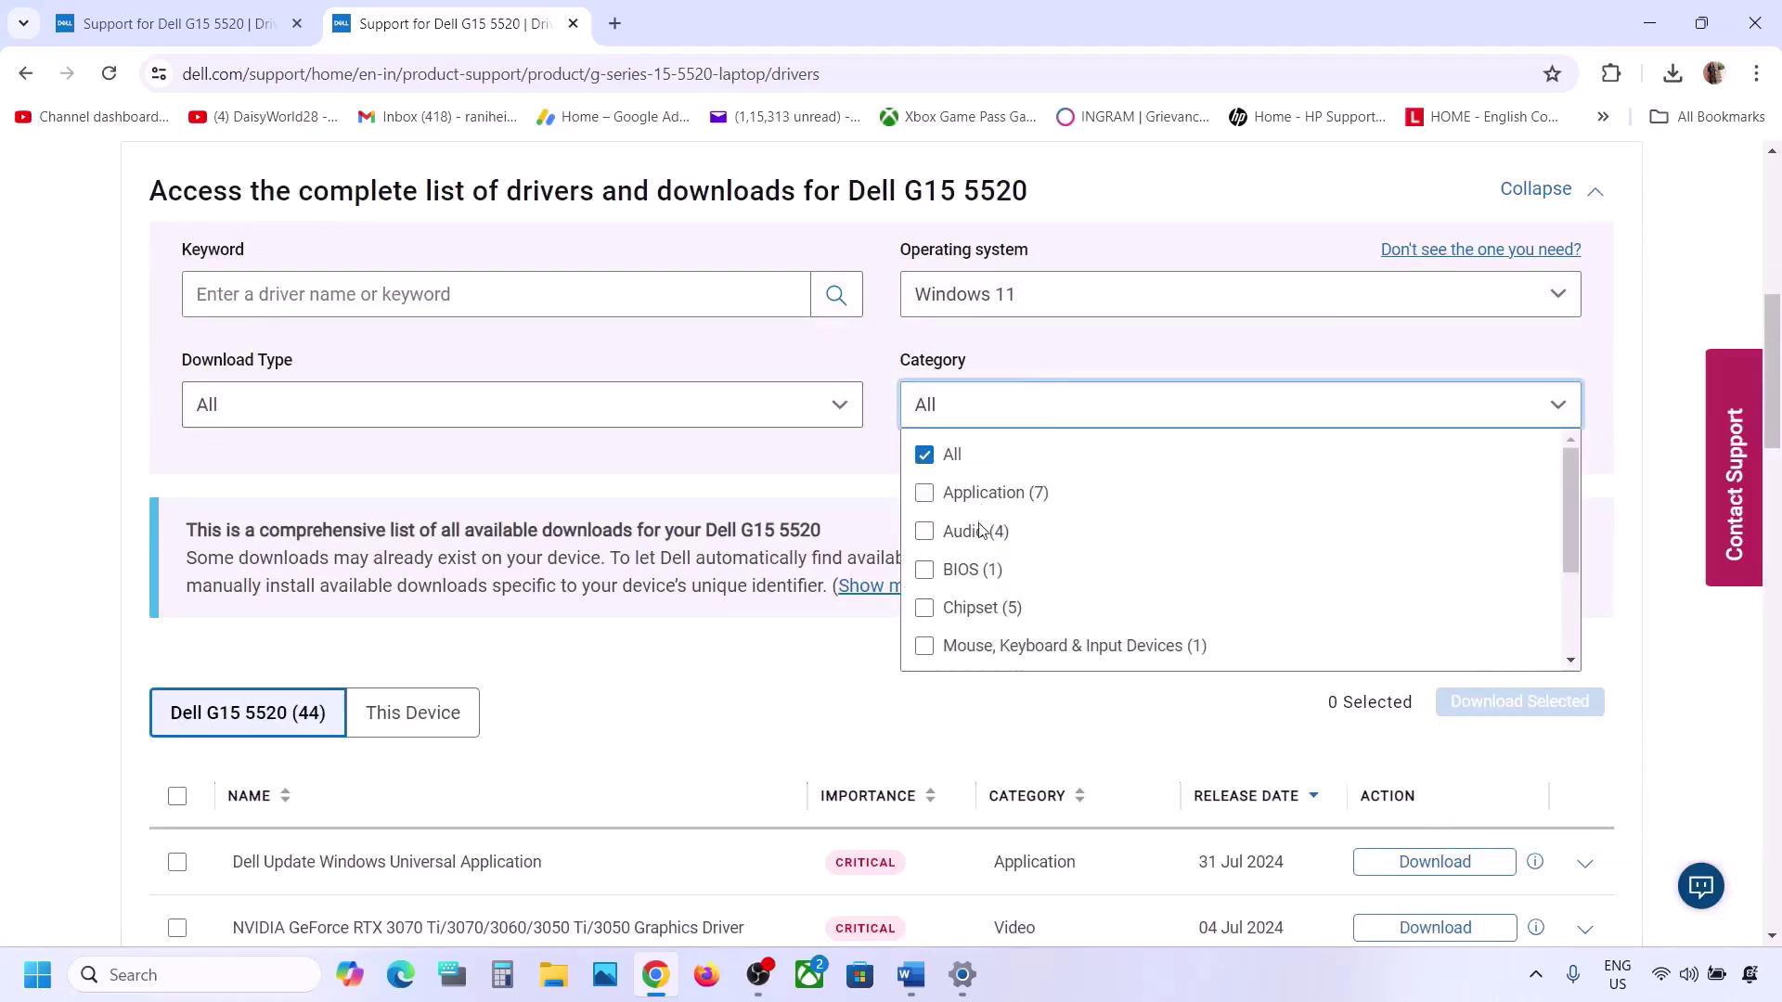
scroll(979, 595, down, 3)
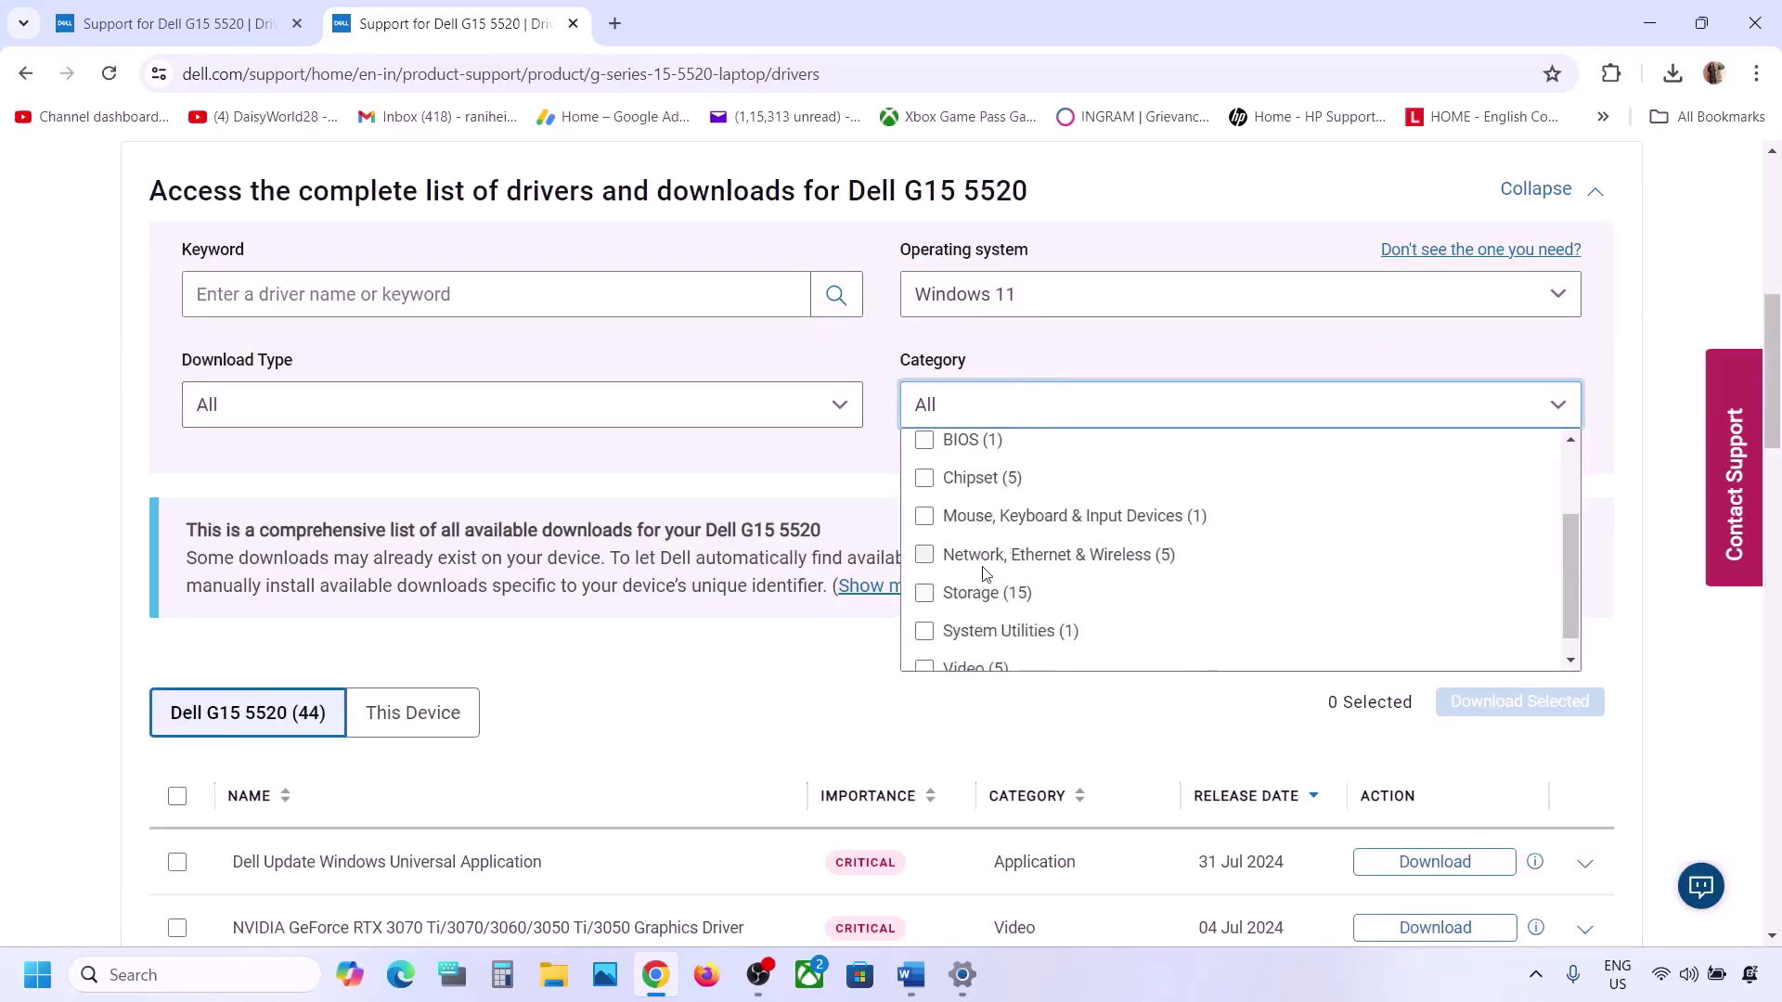
click(924, 555)
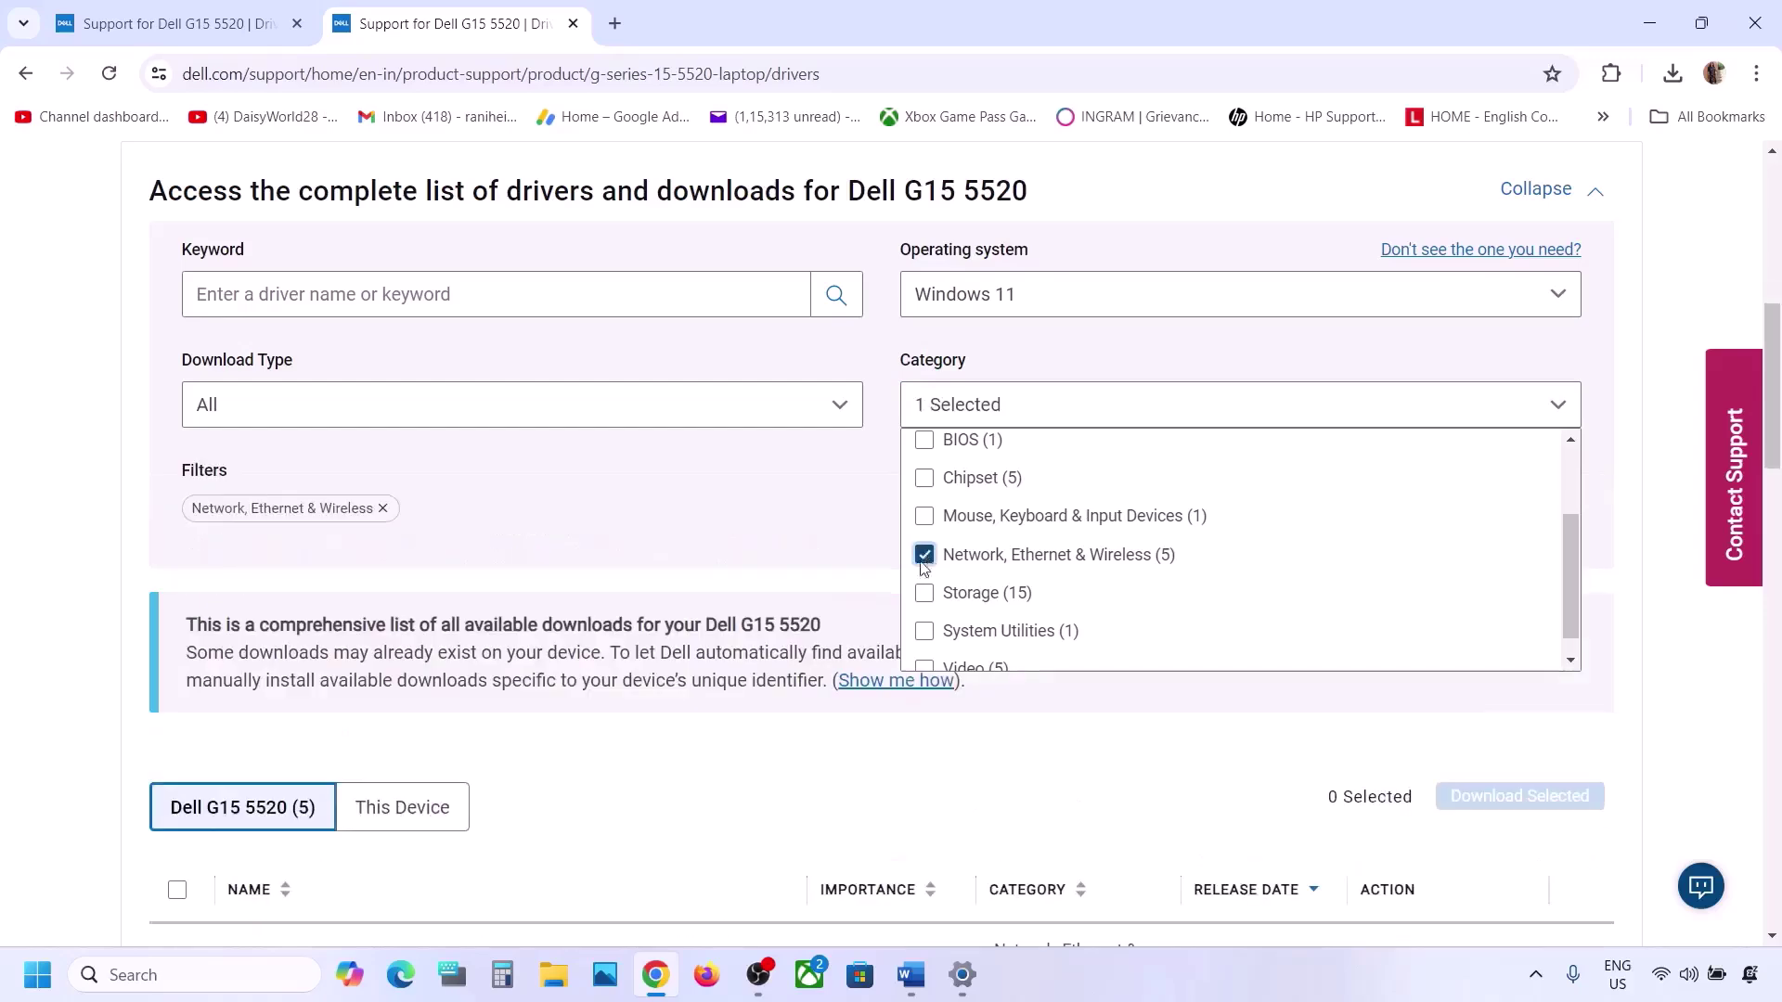
click(661, 771)
scroll(660, 773, down, 2)
scroll(661, 773, down, 4)
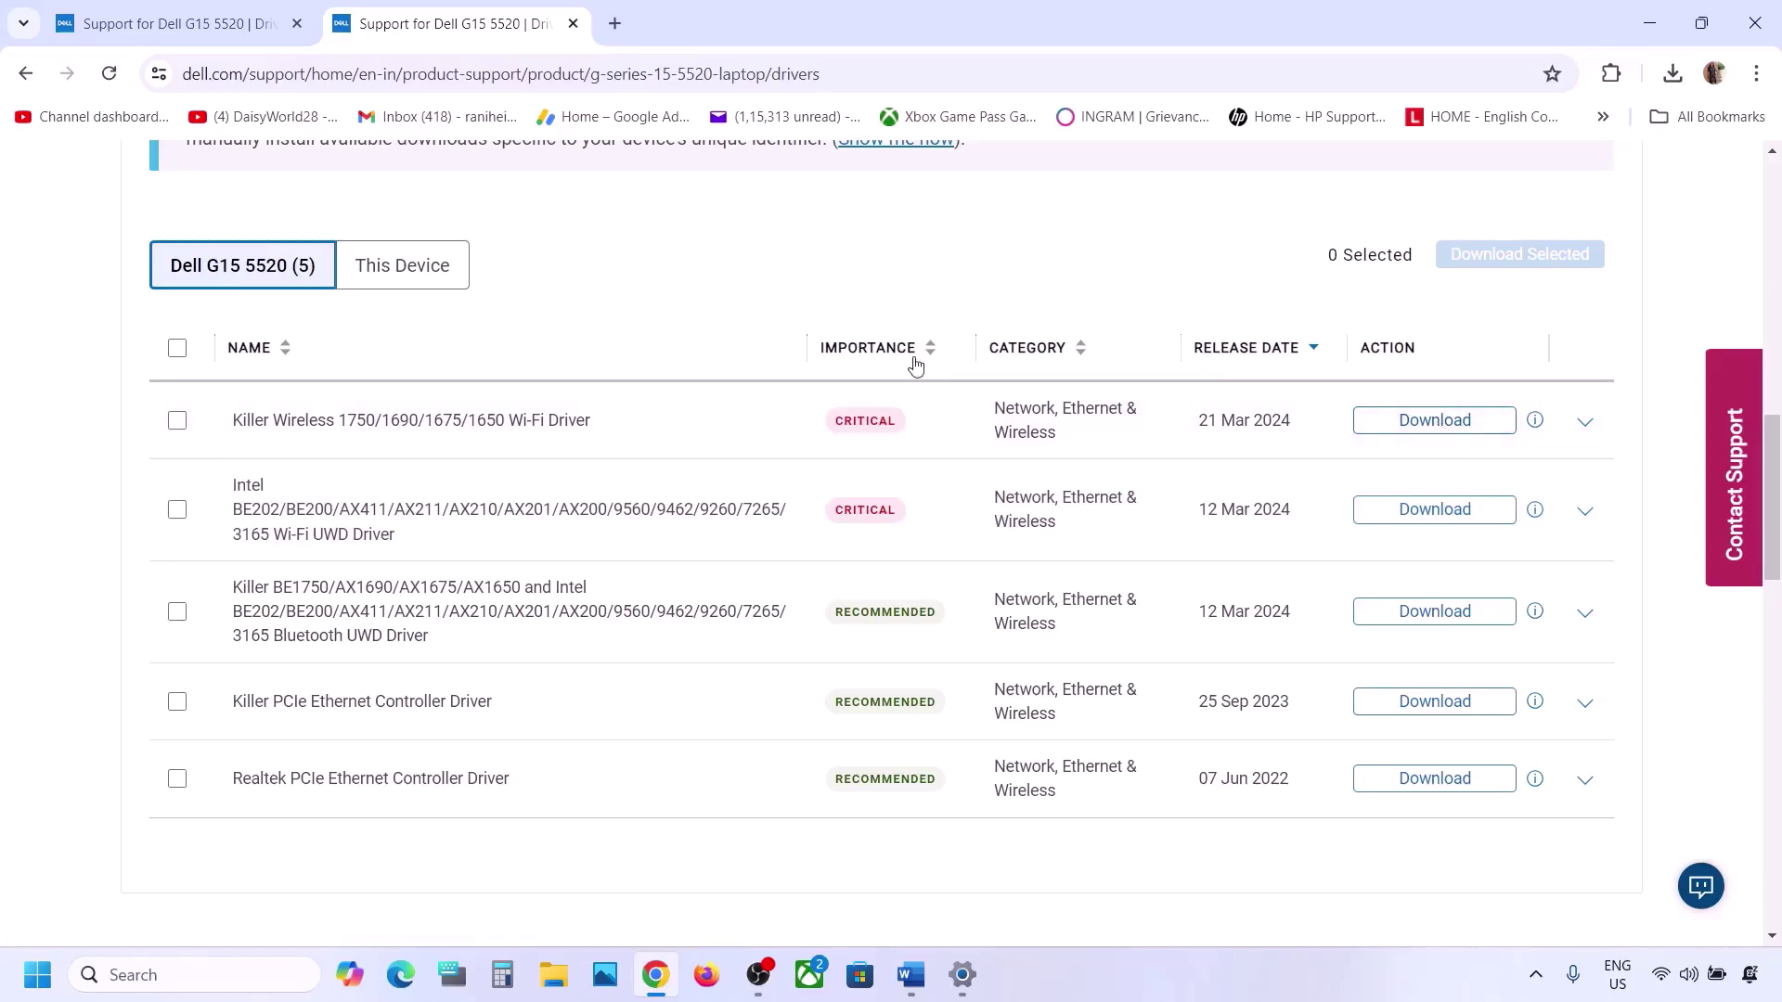
Check the Step 10 instructions in Word, then return to Chrome and download the Killer Wireless 1750/1690/1675/1650 Wi-Fi Driver
click(911, 975)
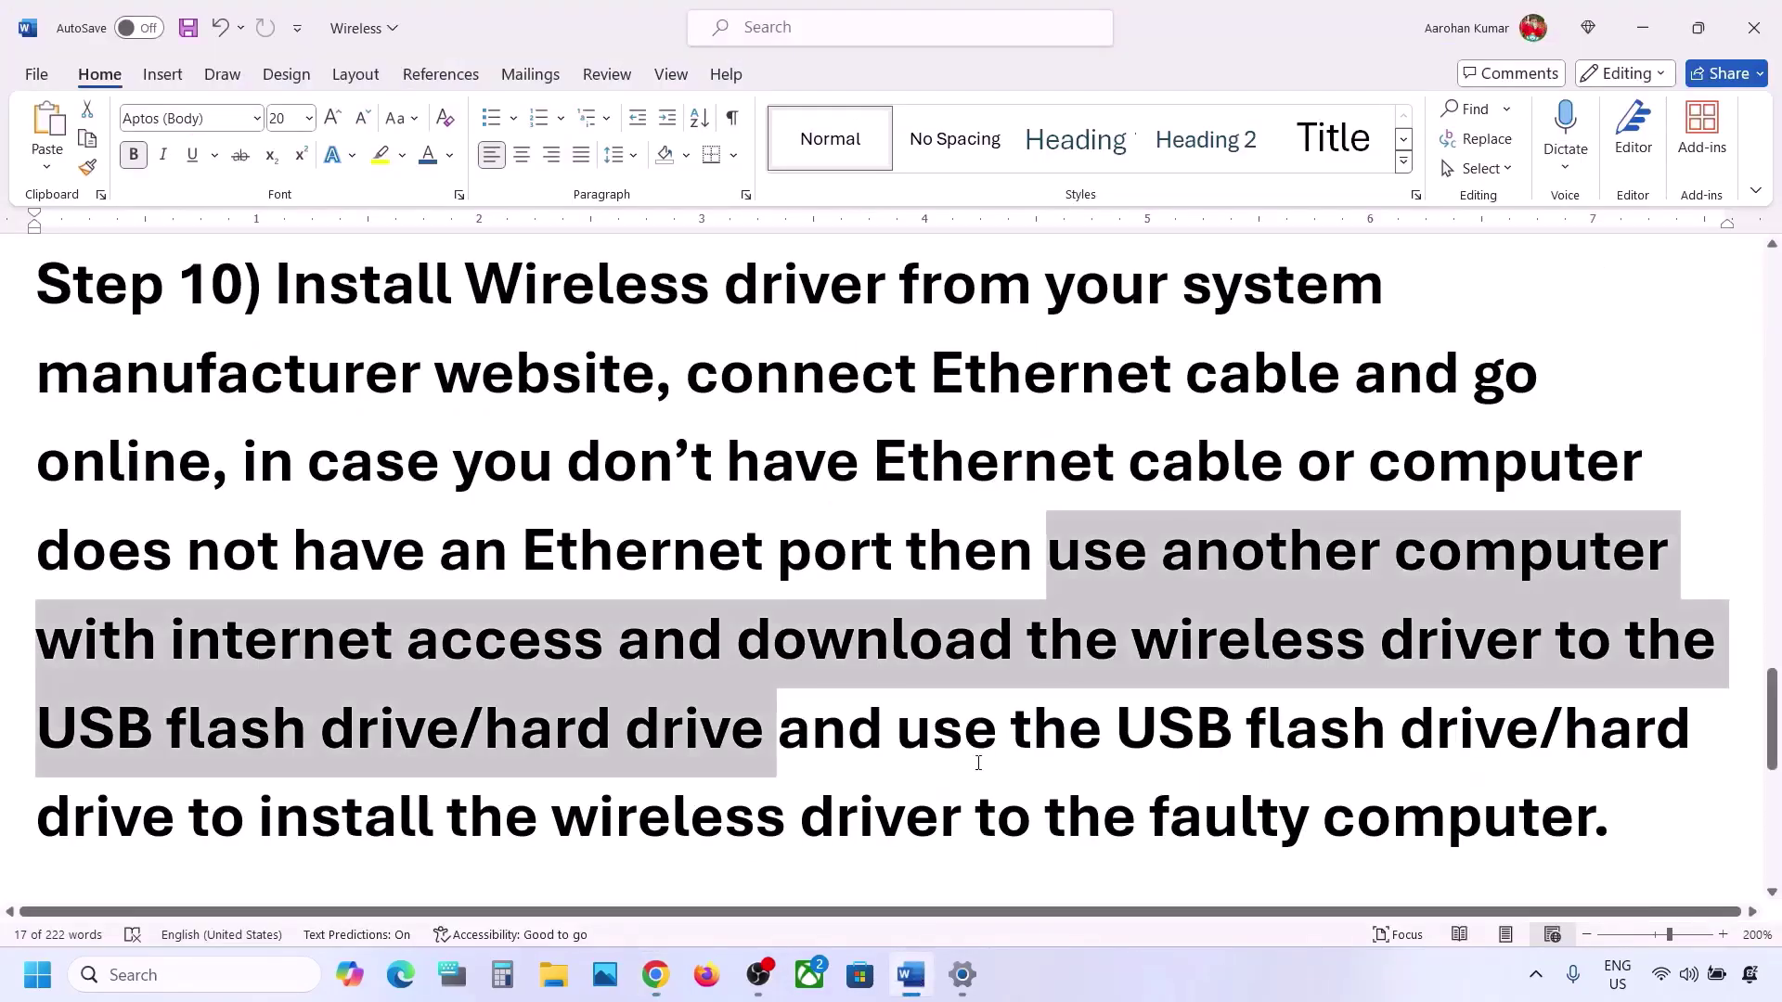
click(834, 739)
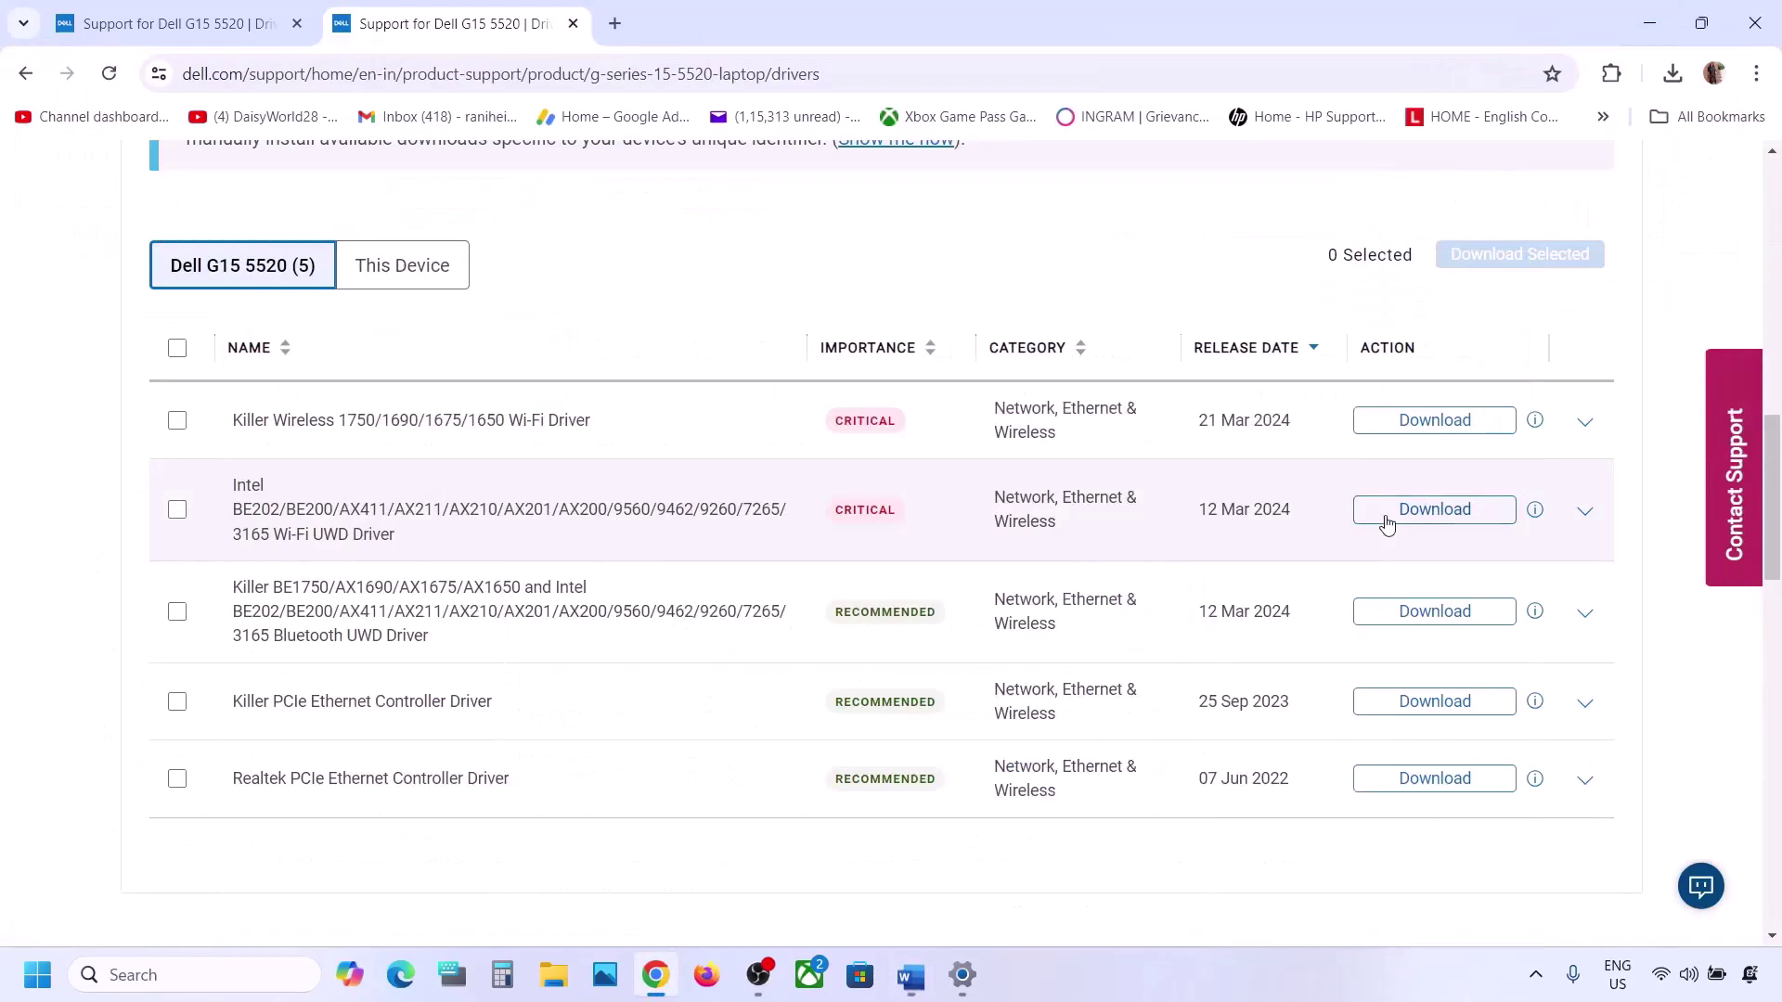
click(1643, 28)
click(1429, 434)
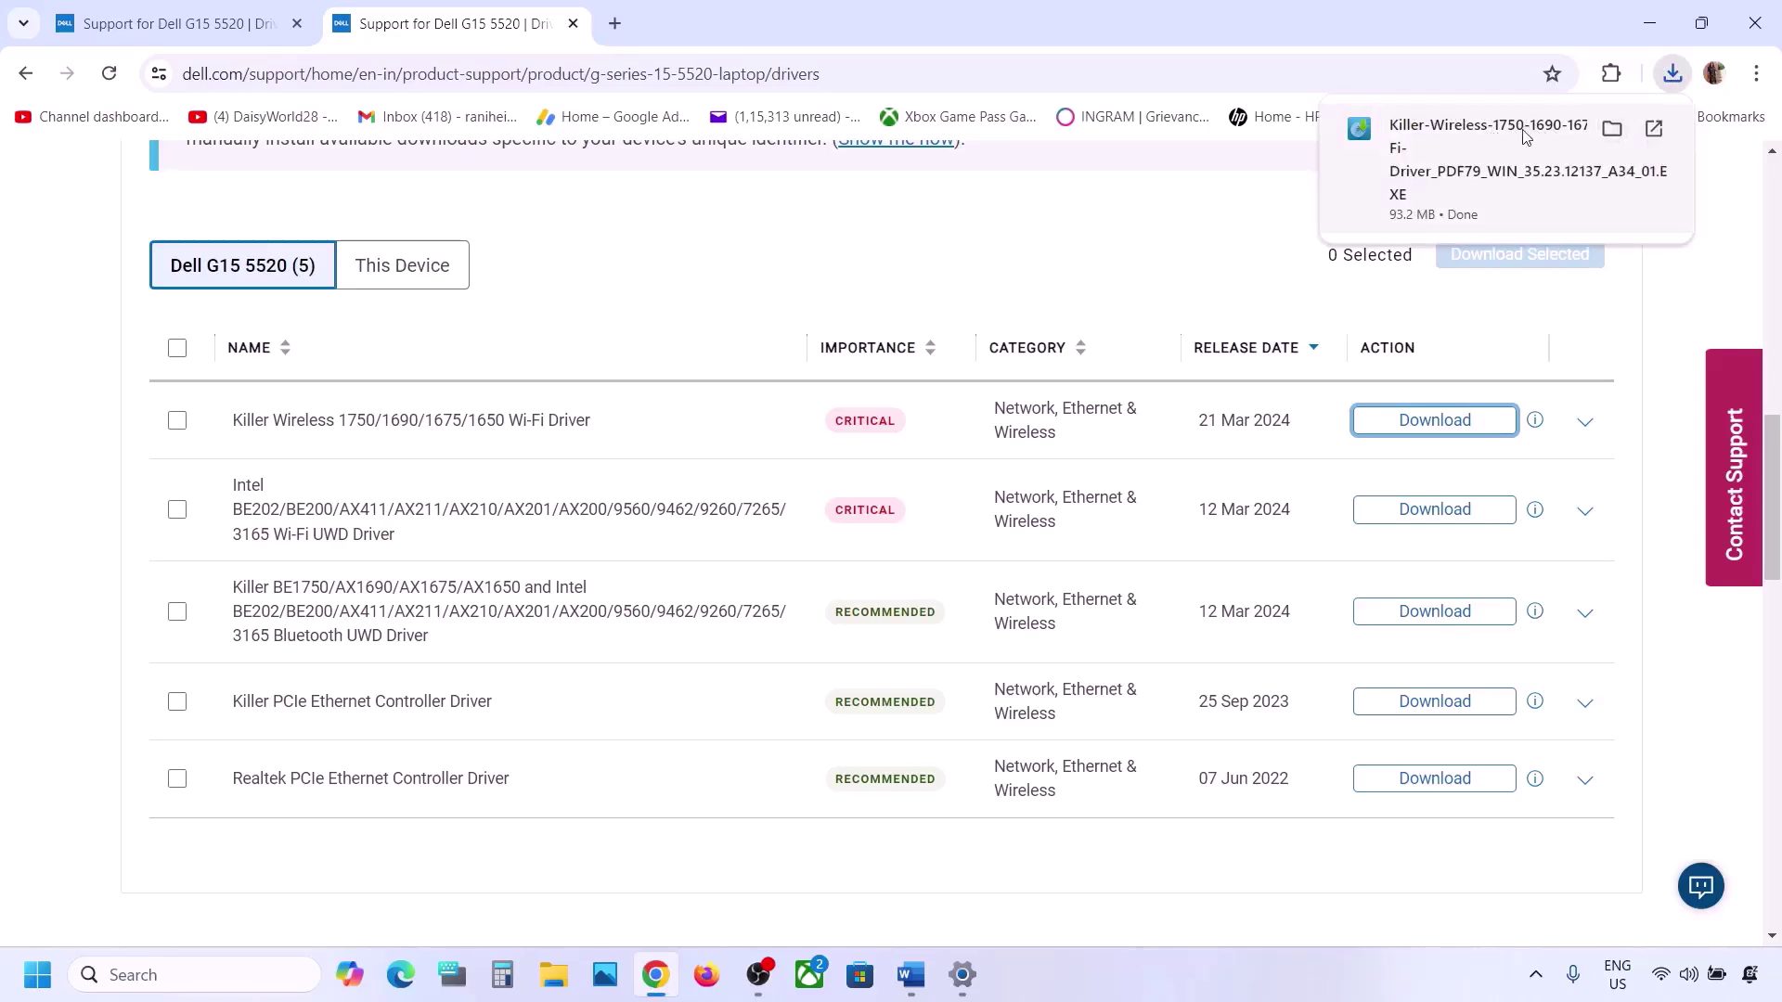
click(1184, 986)
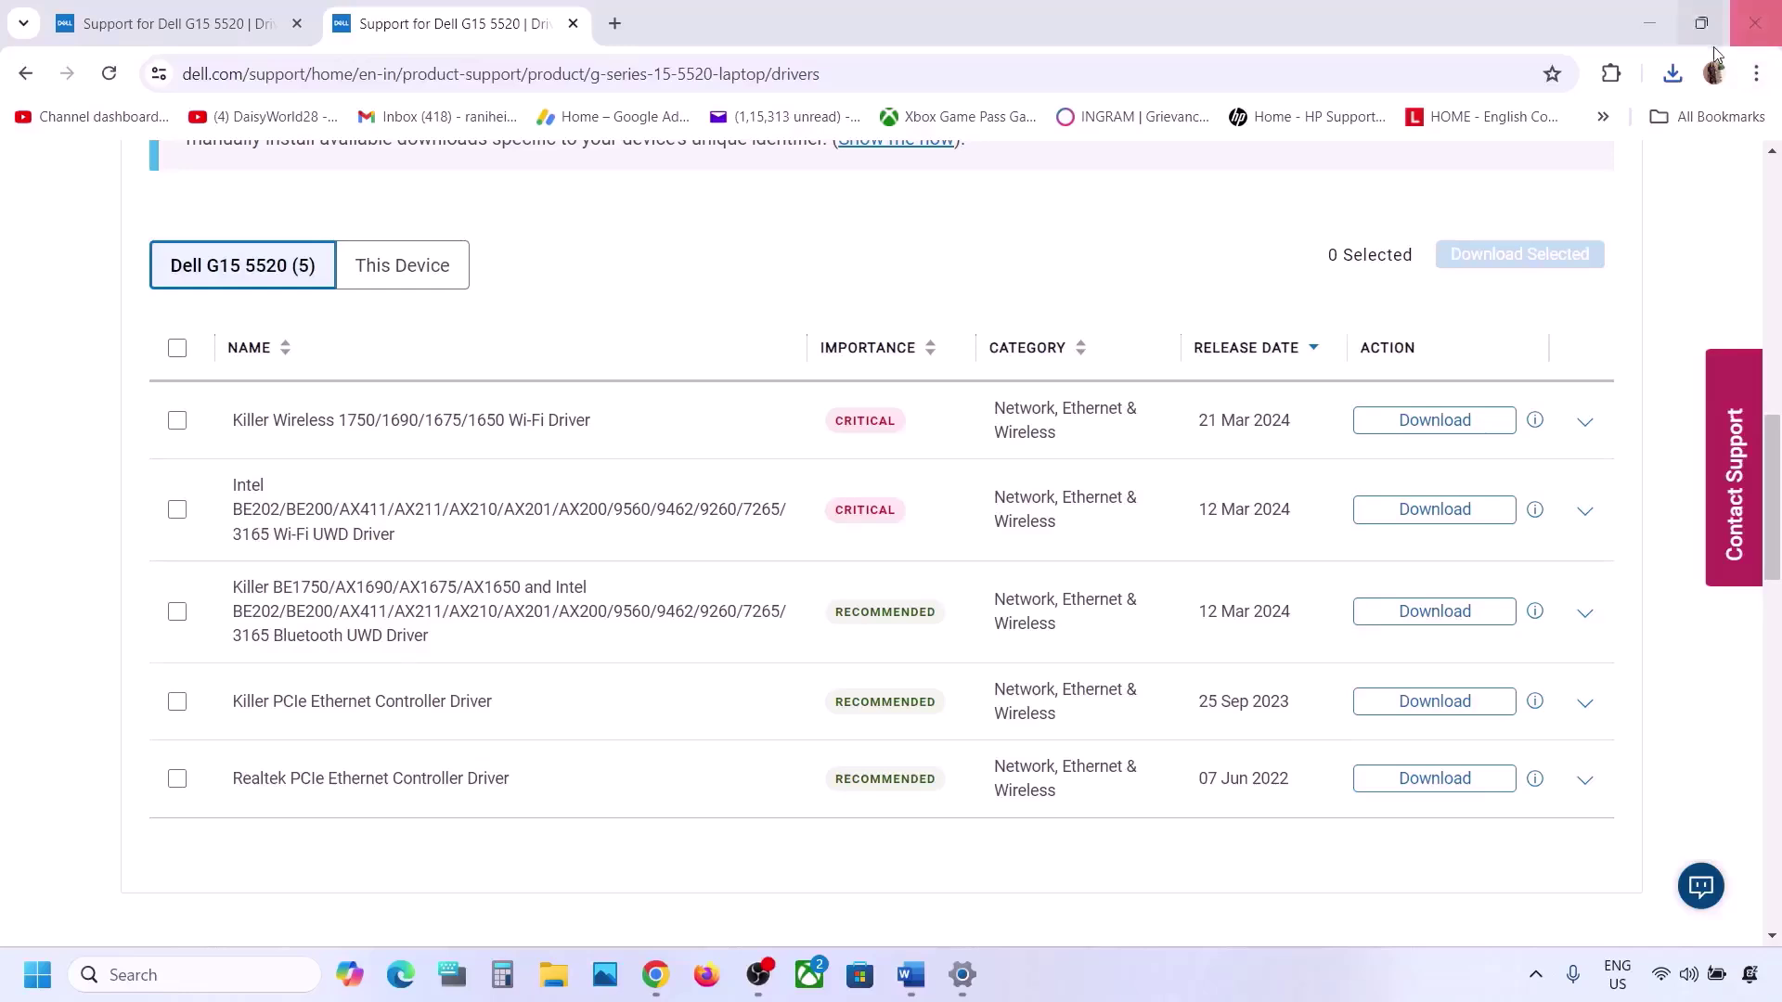
Show the downloaded Killer Wireless driver file in its folder and copy it
click(1673, 73)
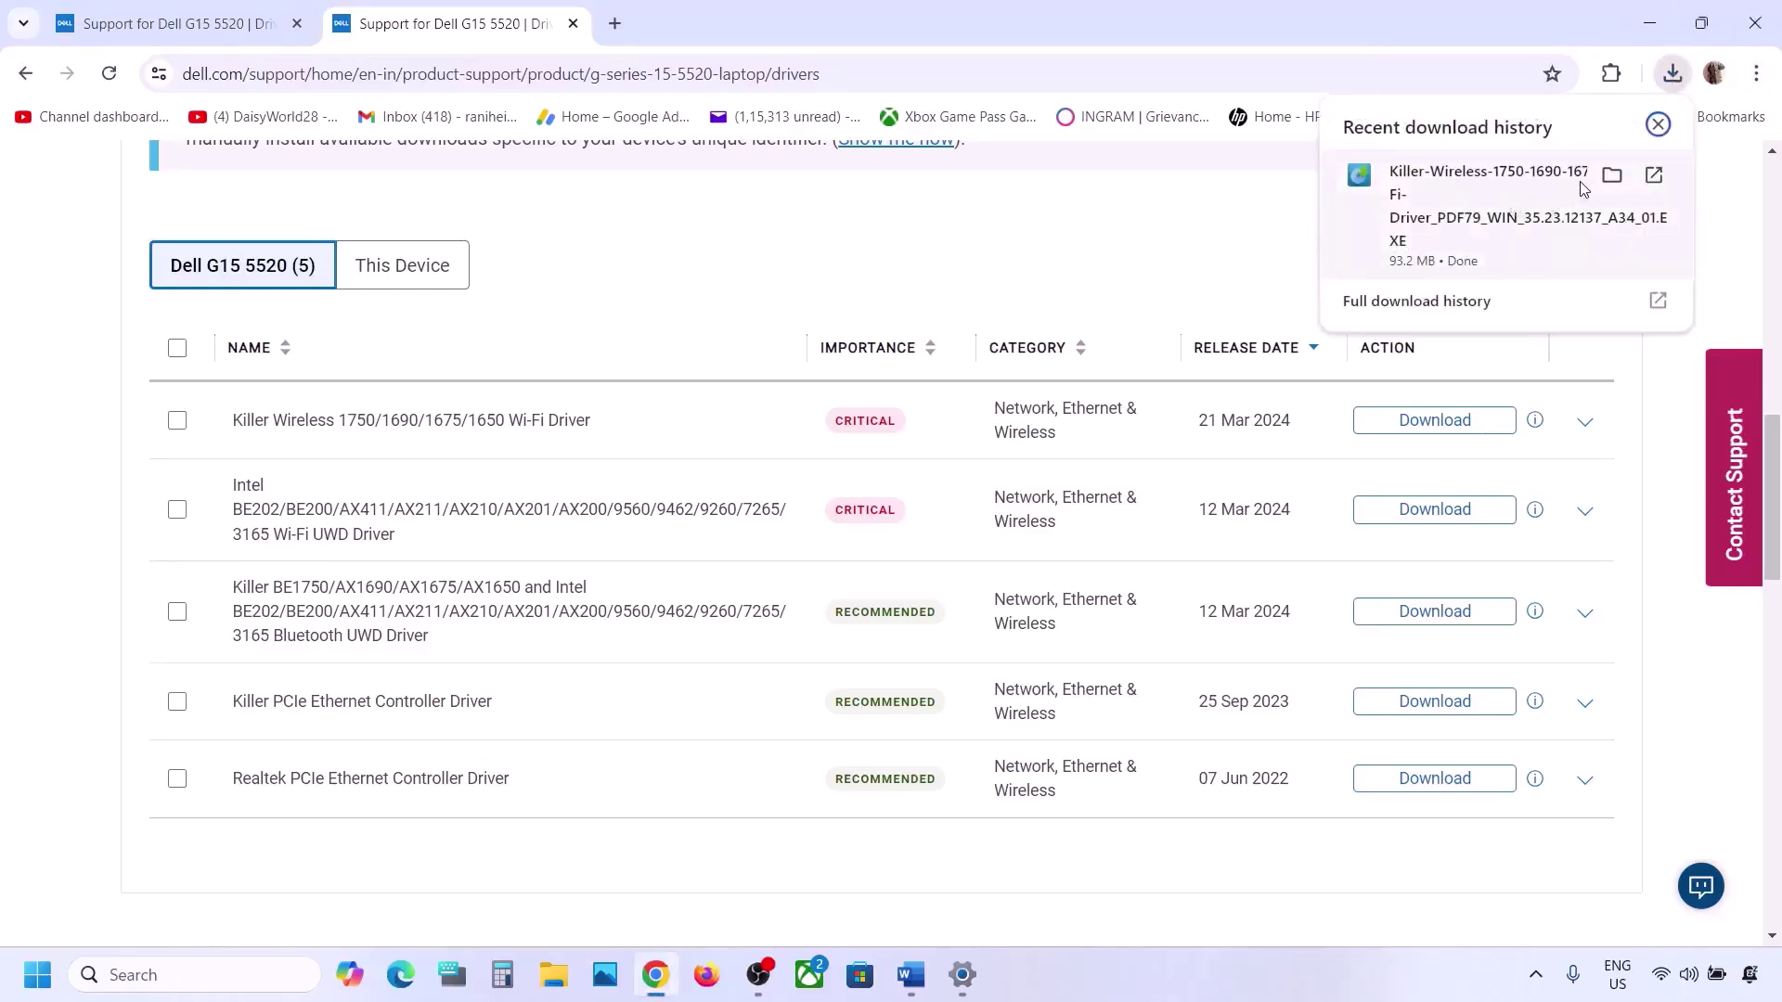
click(1613, 174)
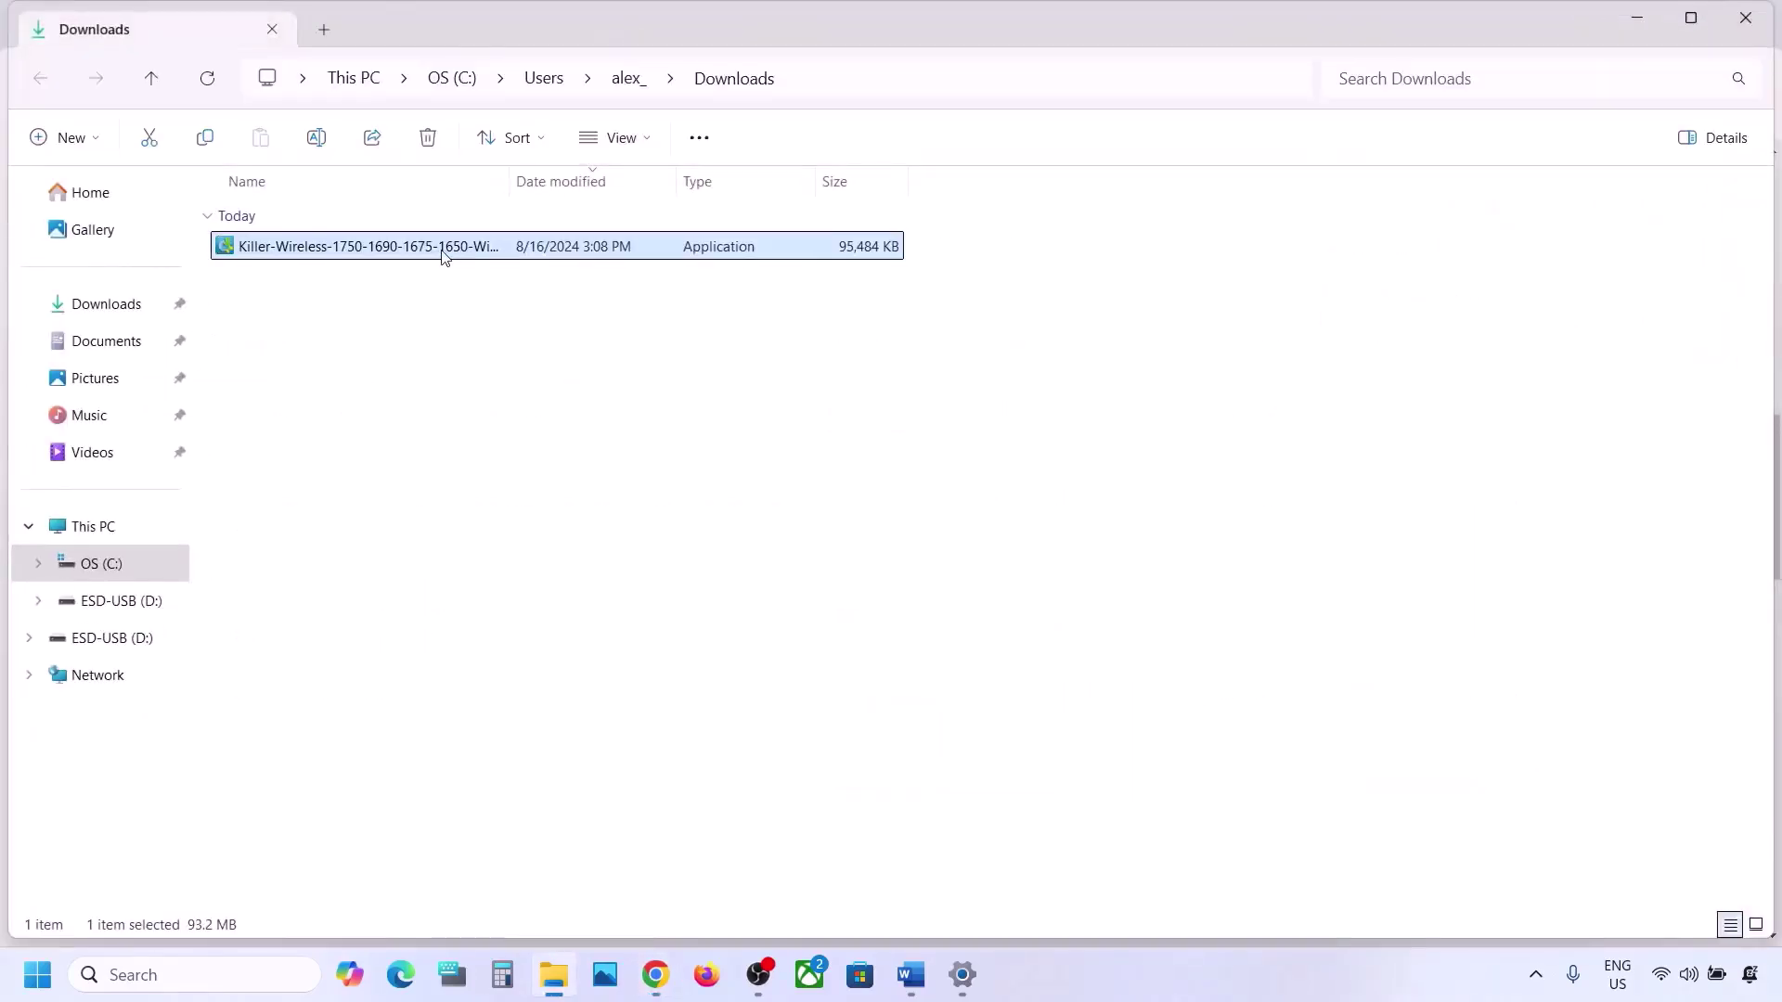
right_click(442, 257)
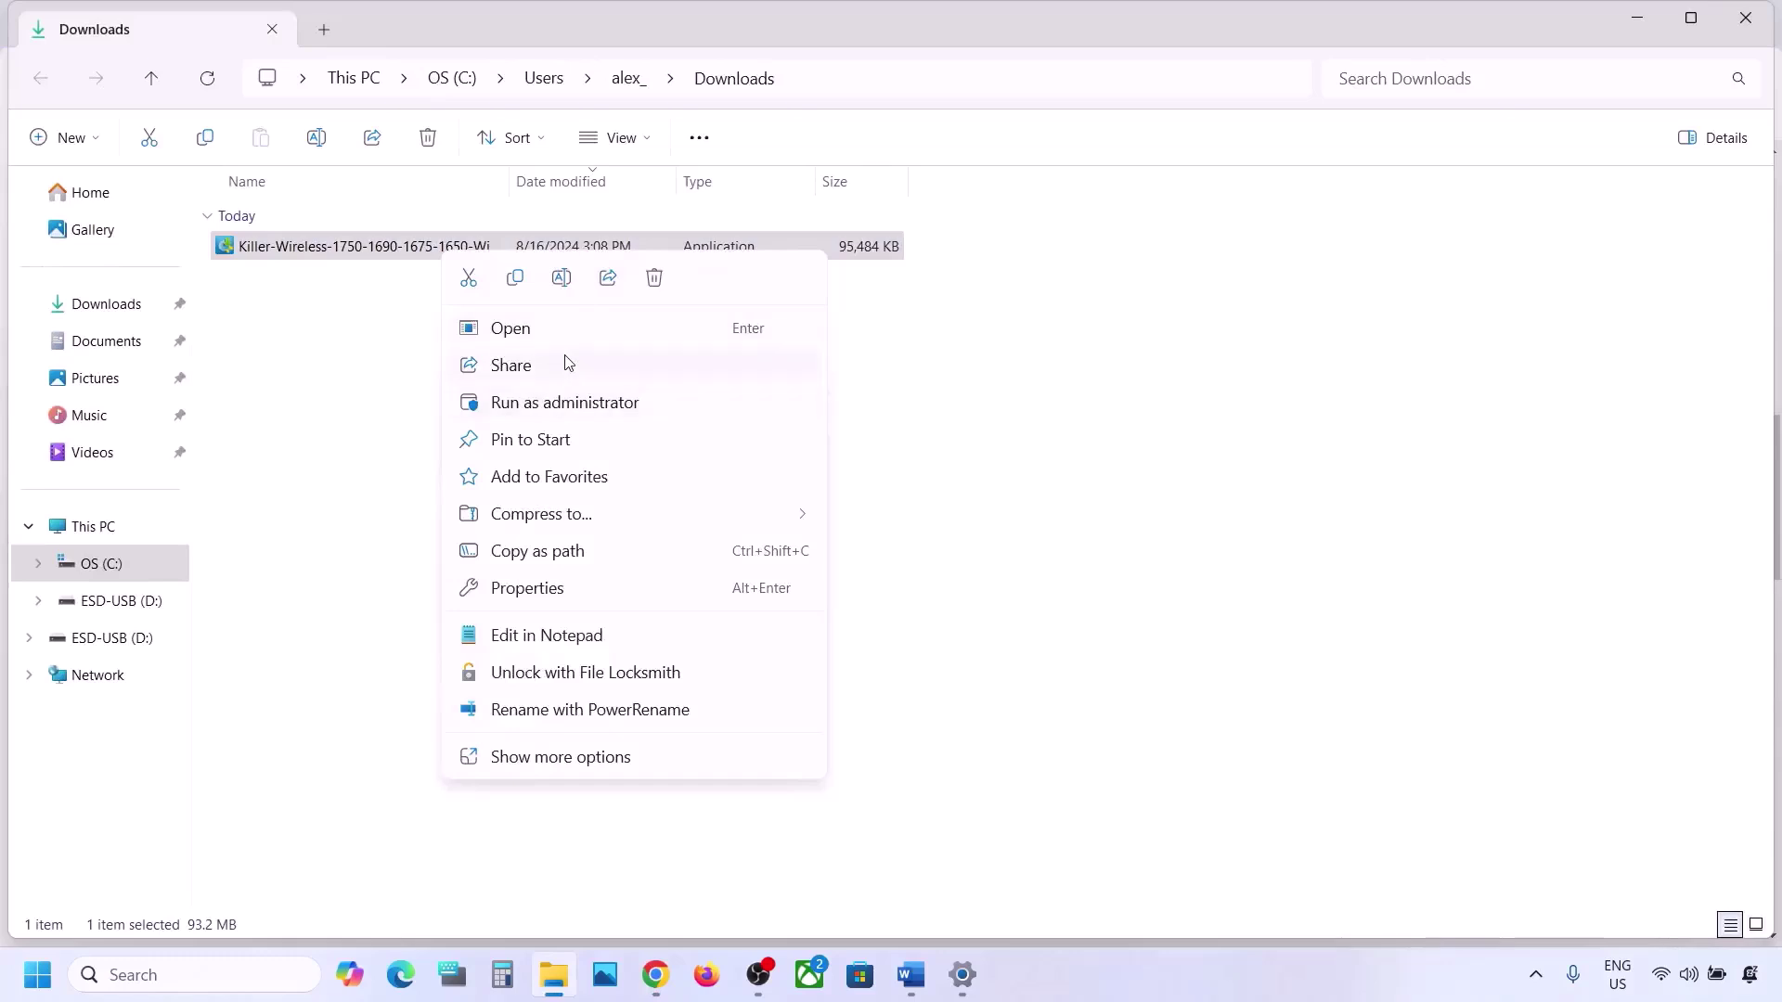
click(518, 280)
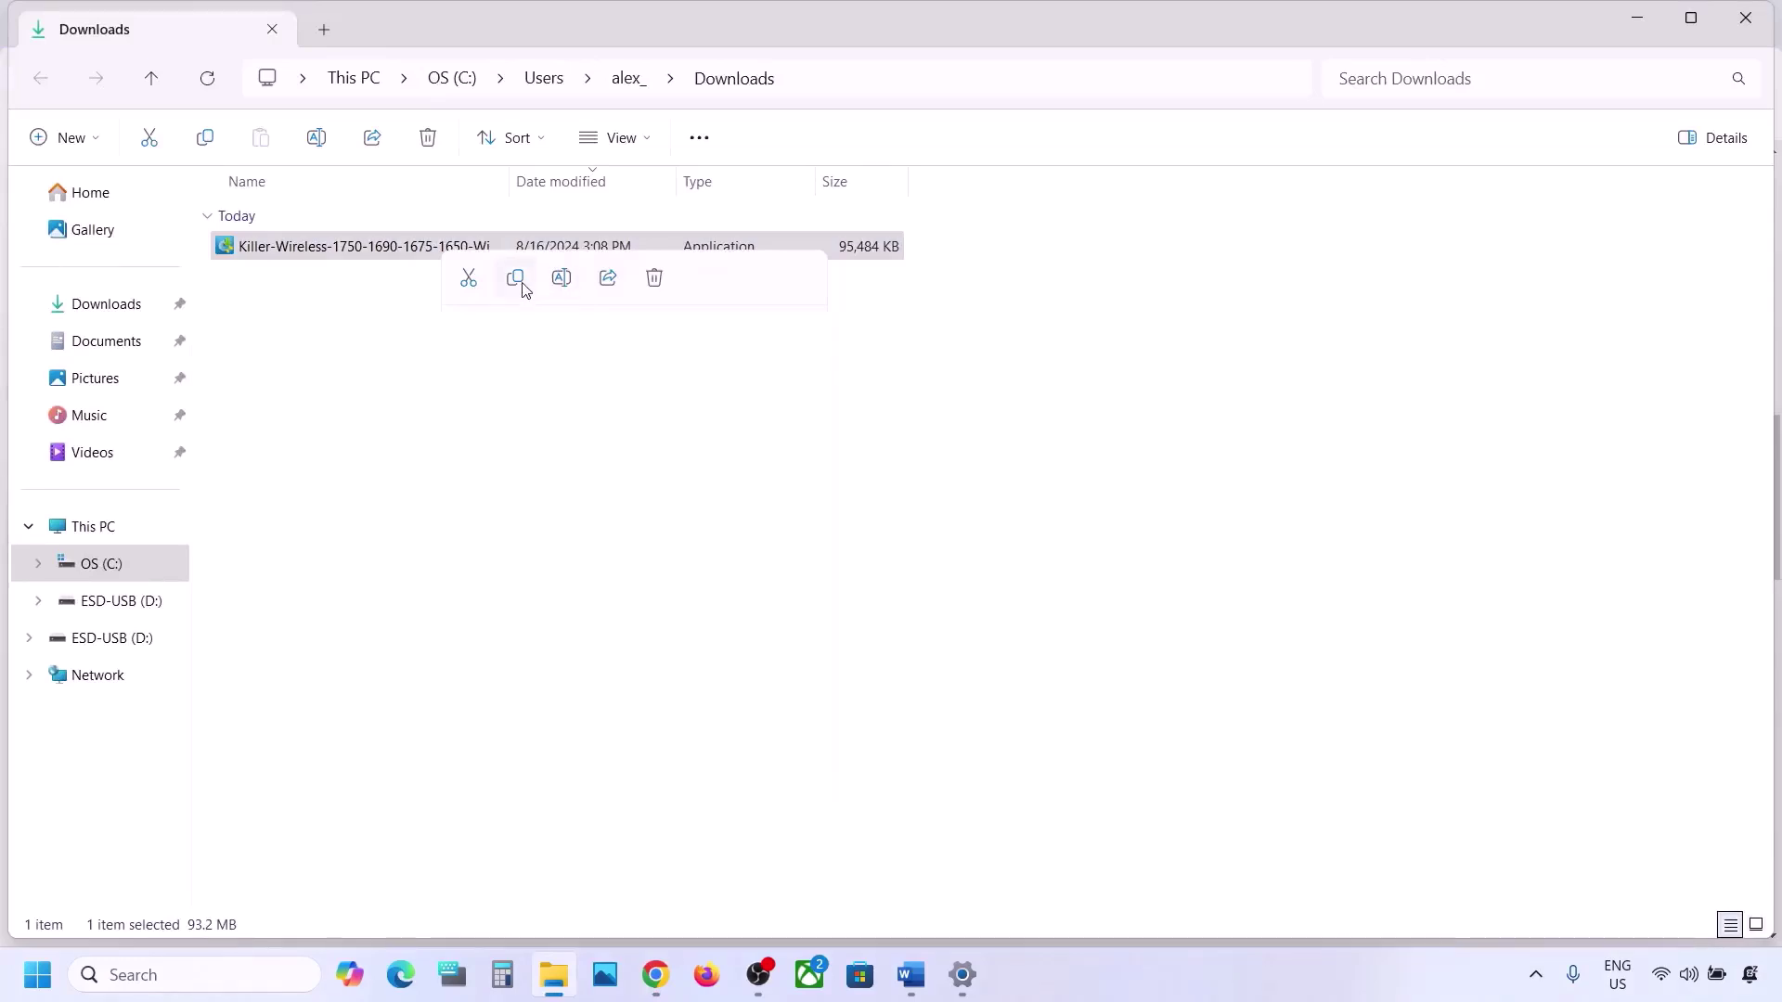
Paste the driver file onto the ESD-USB (D:) drive and reopen the drive to check its contents
click(102, 526)
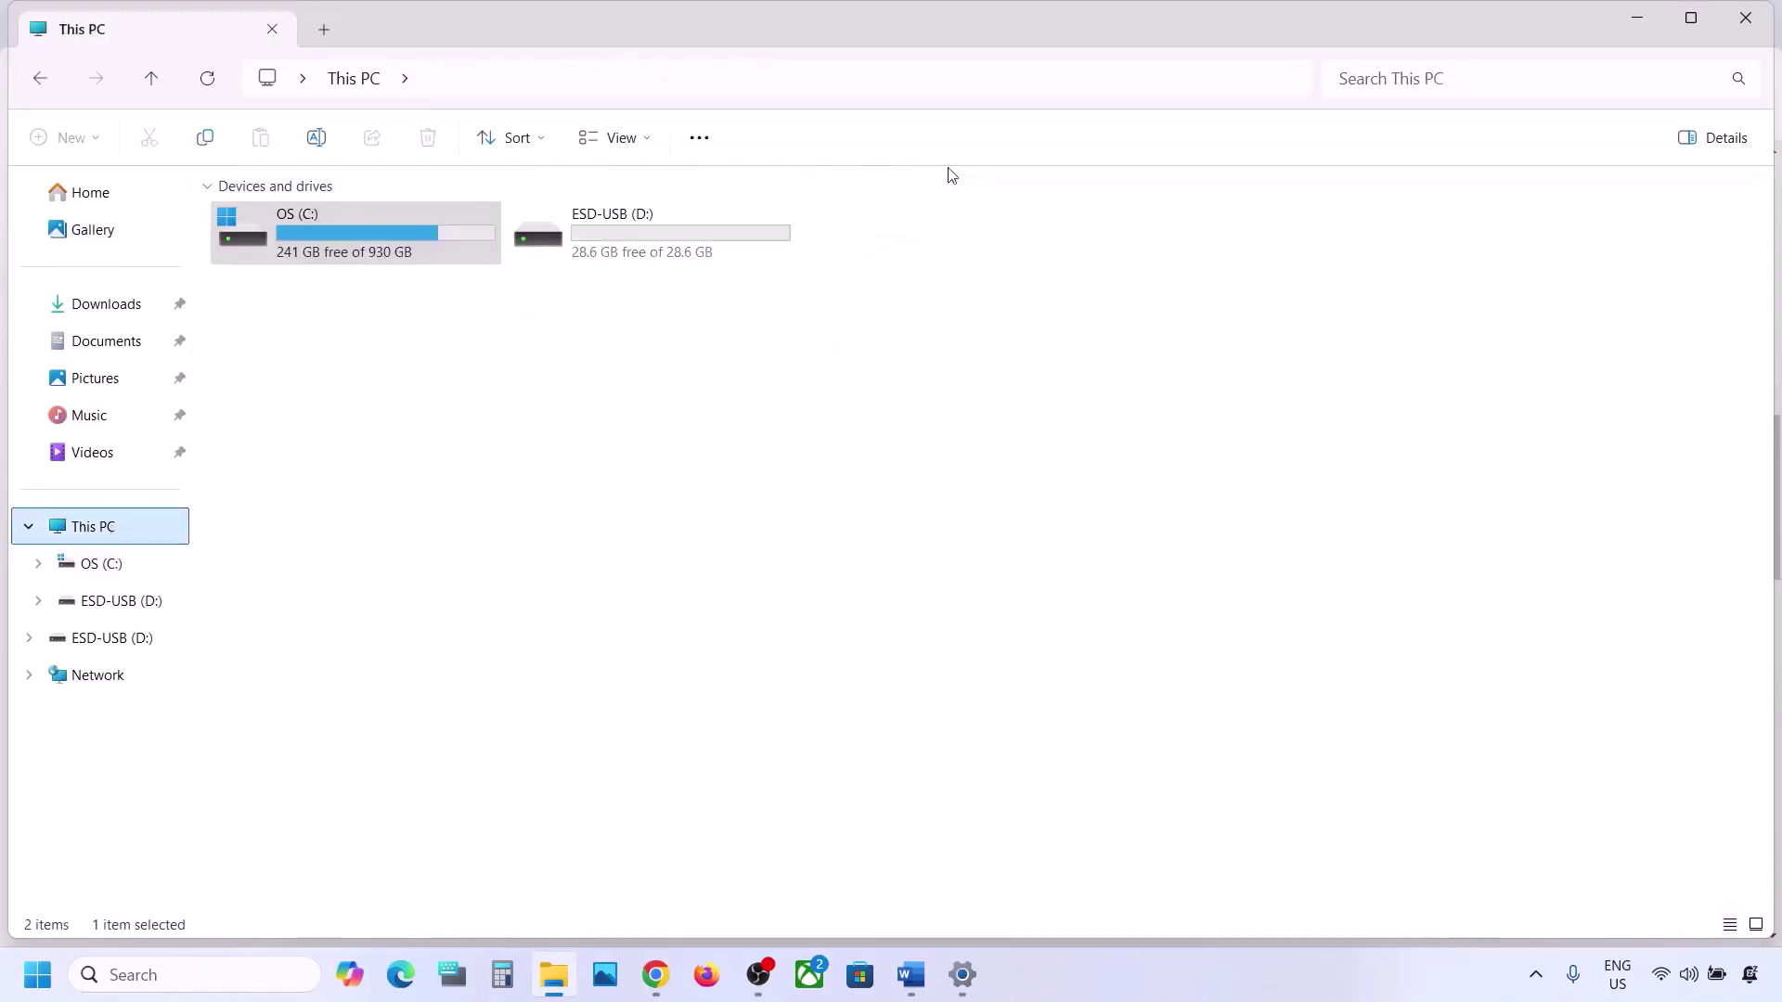
double_click(644, 243)
right_click(648, 343)
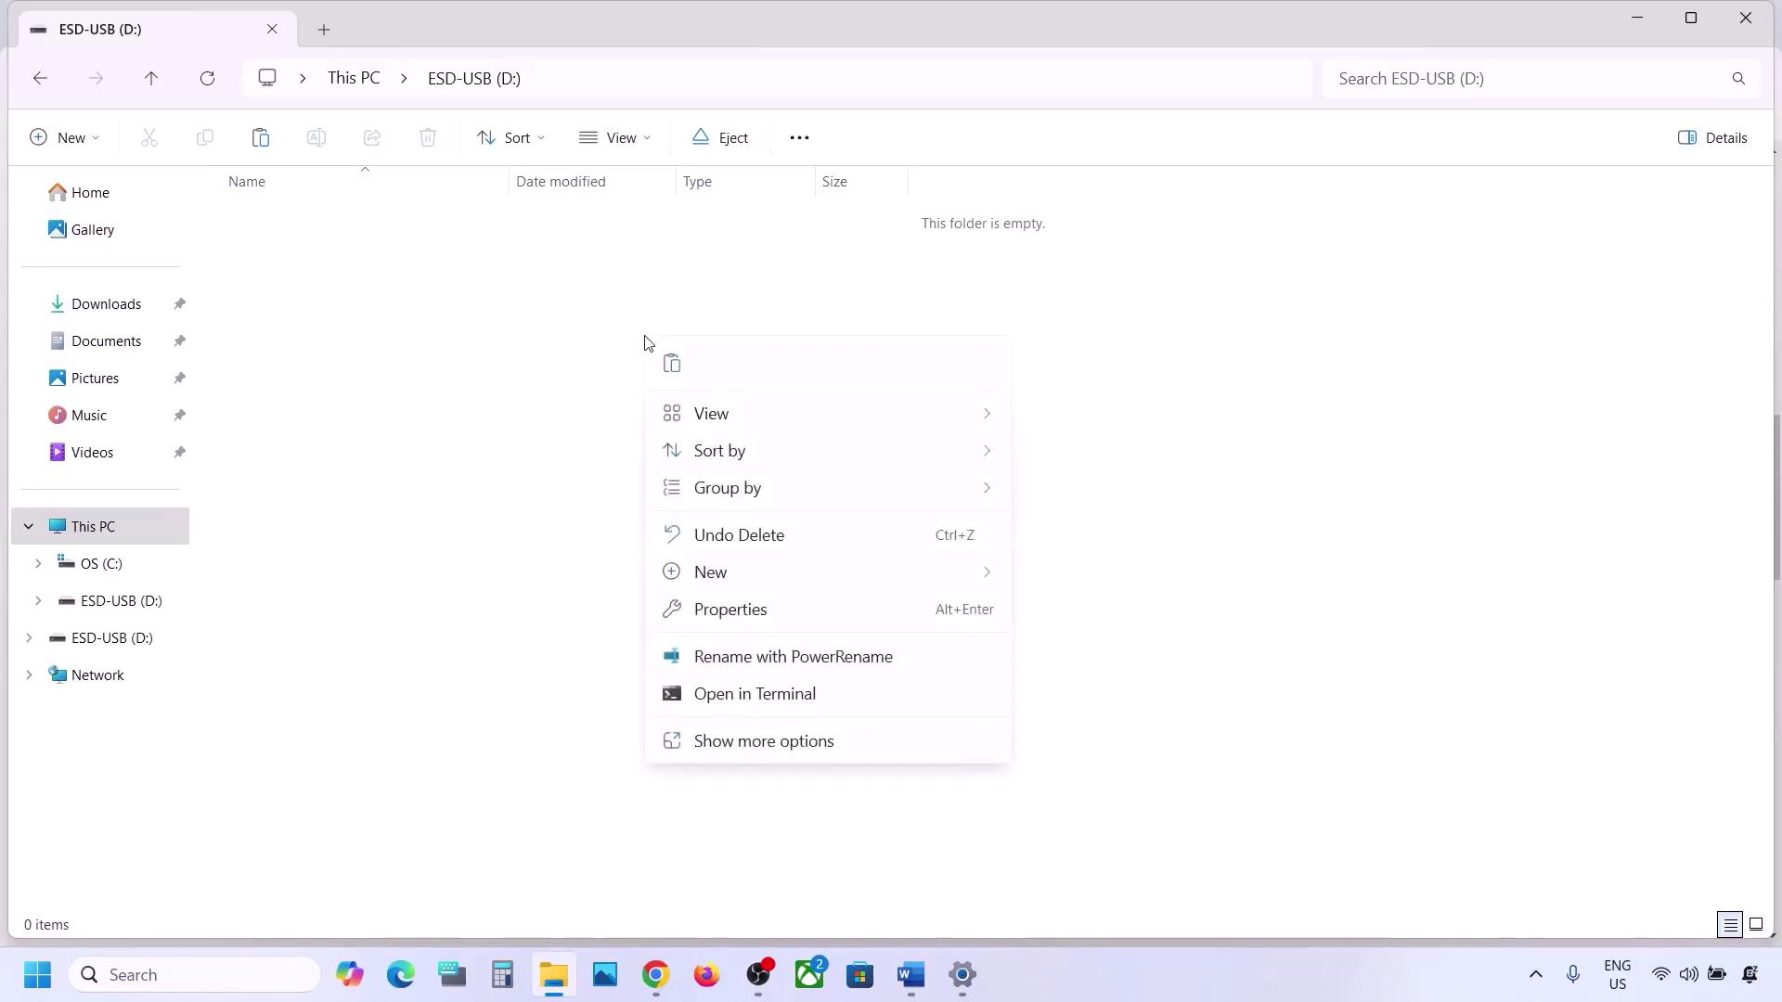
click(673, 365)
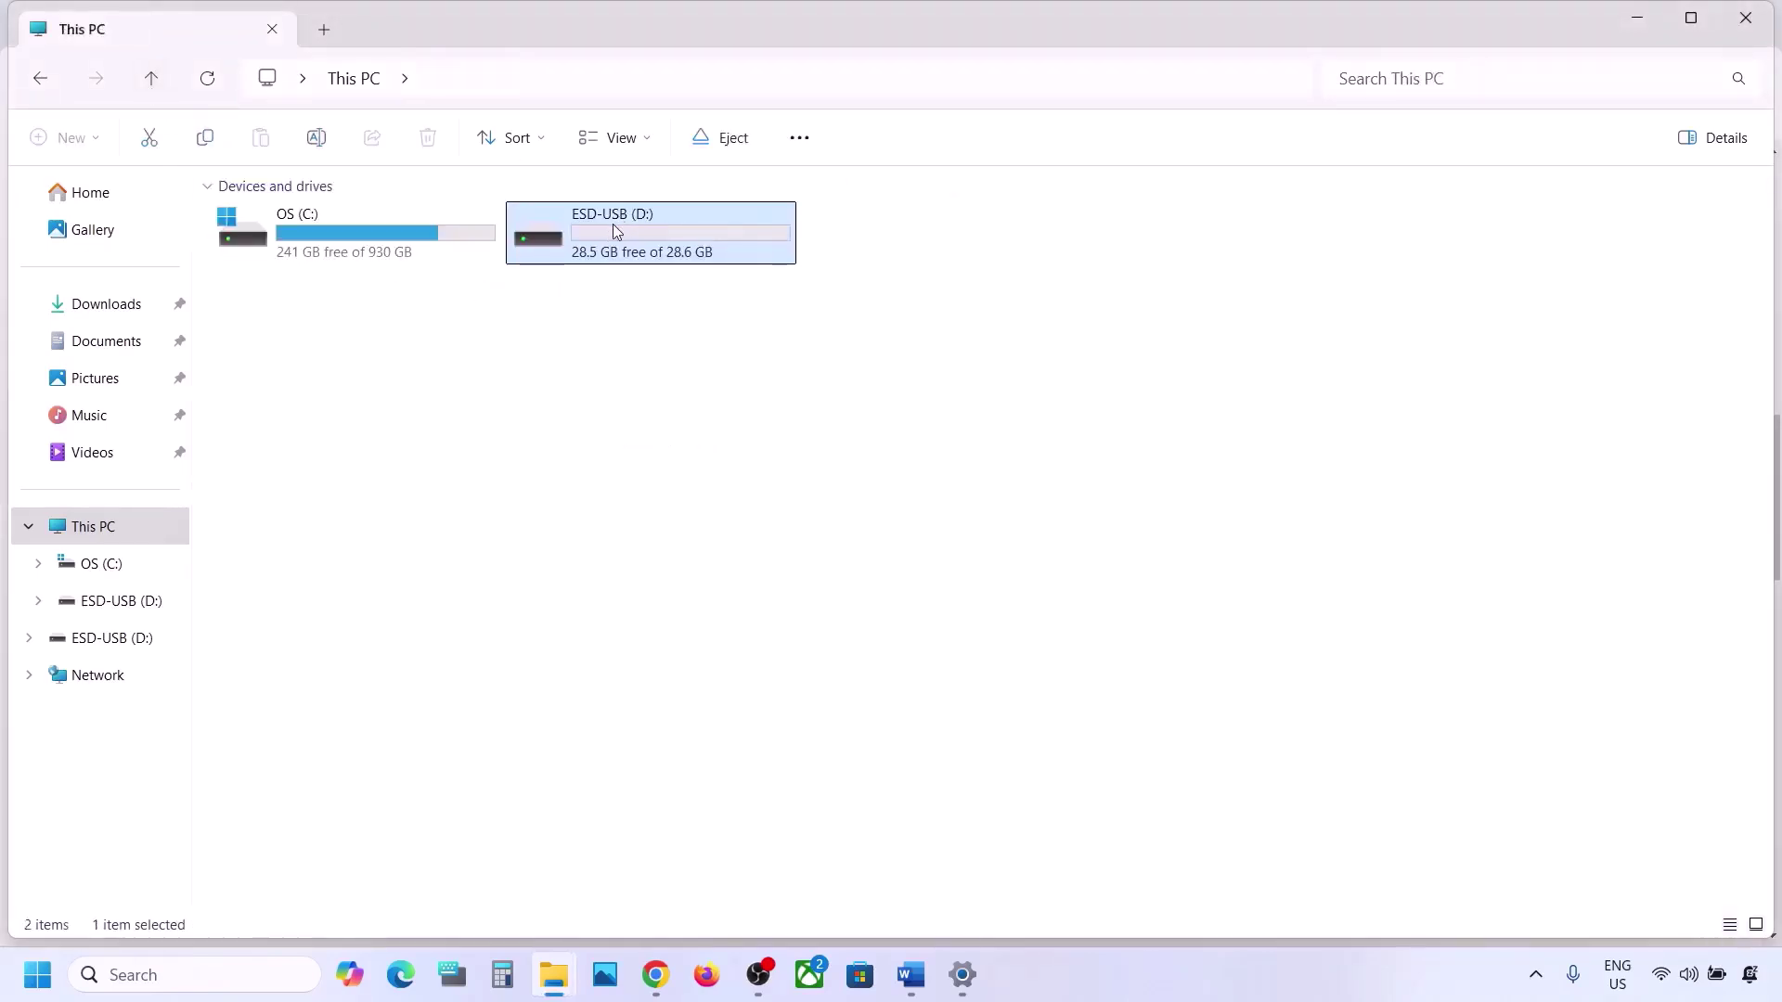
double_click(614, 230)
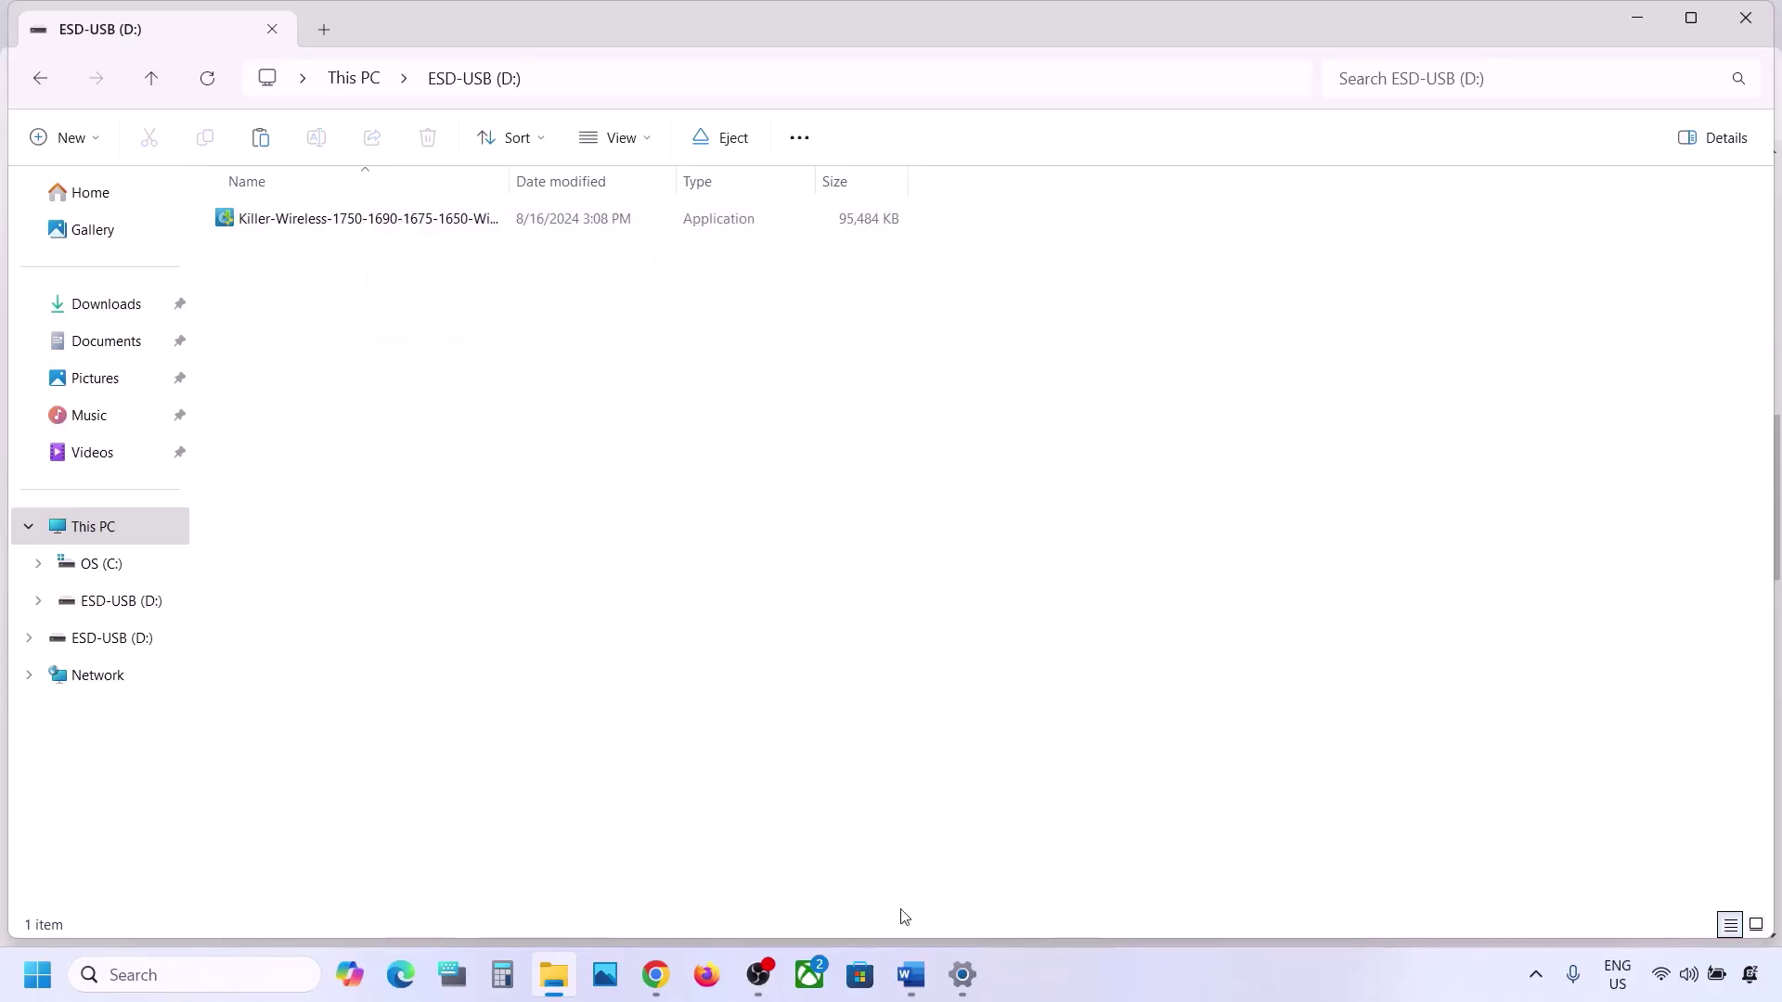
Switch to the Word document, go to Step 11 and highlight "Update system BIOS" and "Use Ethernet cable"
click(912, 977)
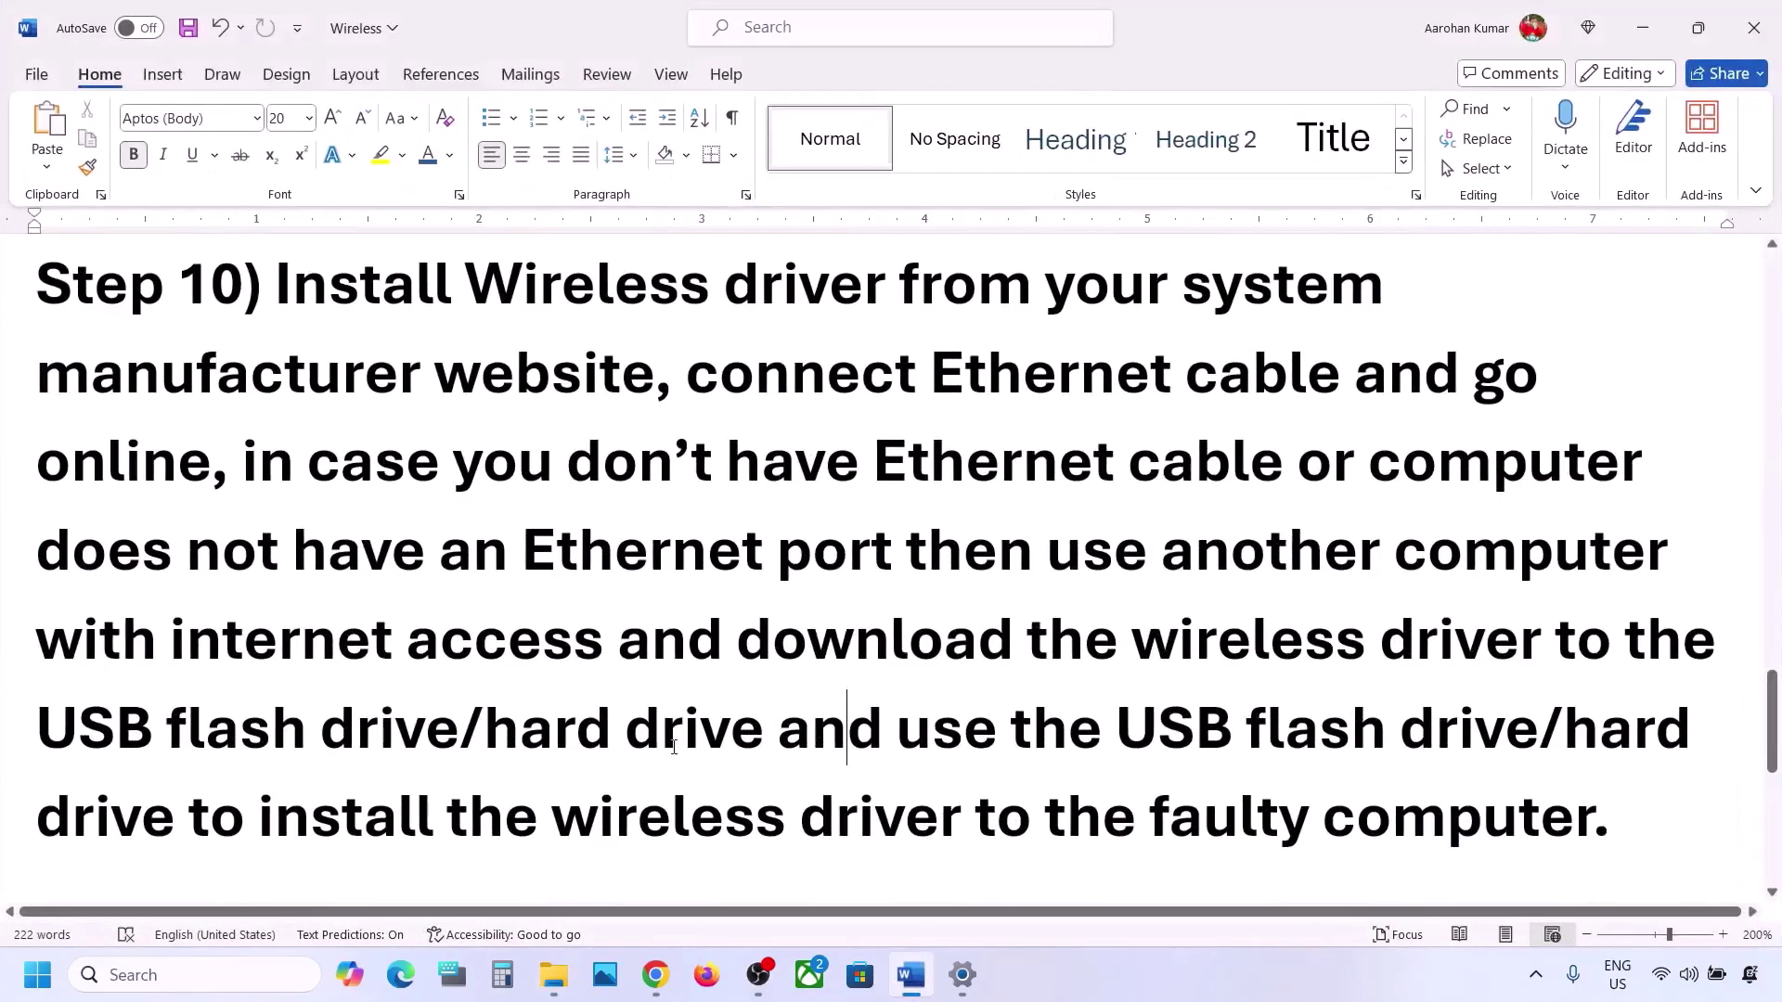
scroll(674, 747, down, 2)
scroll(674, 748, down, 3)
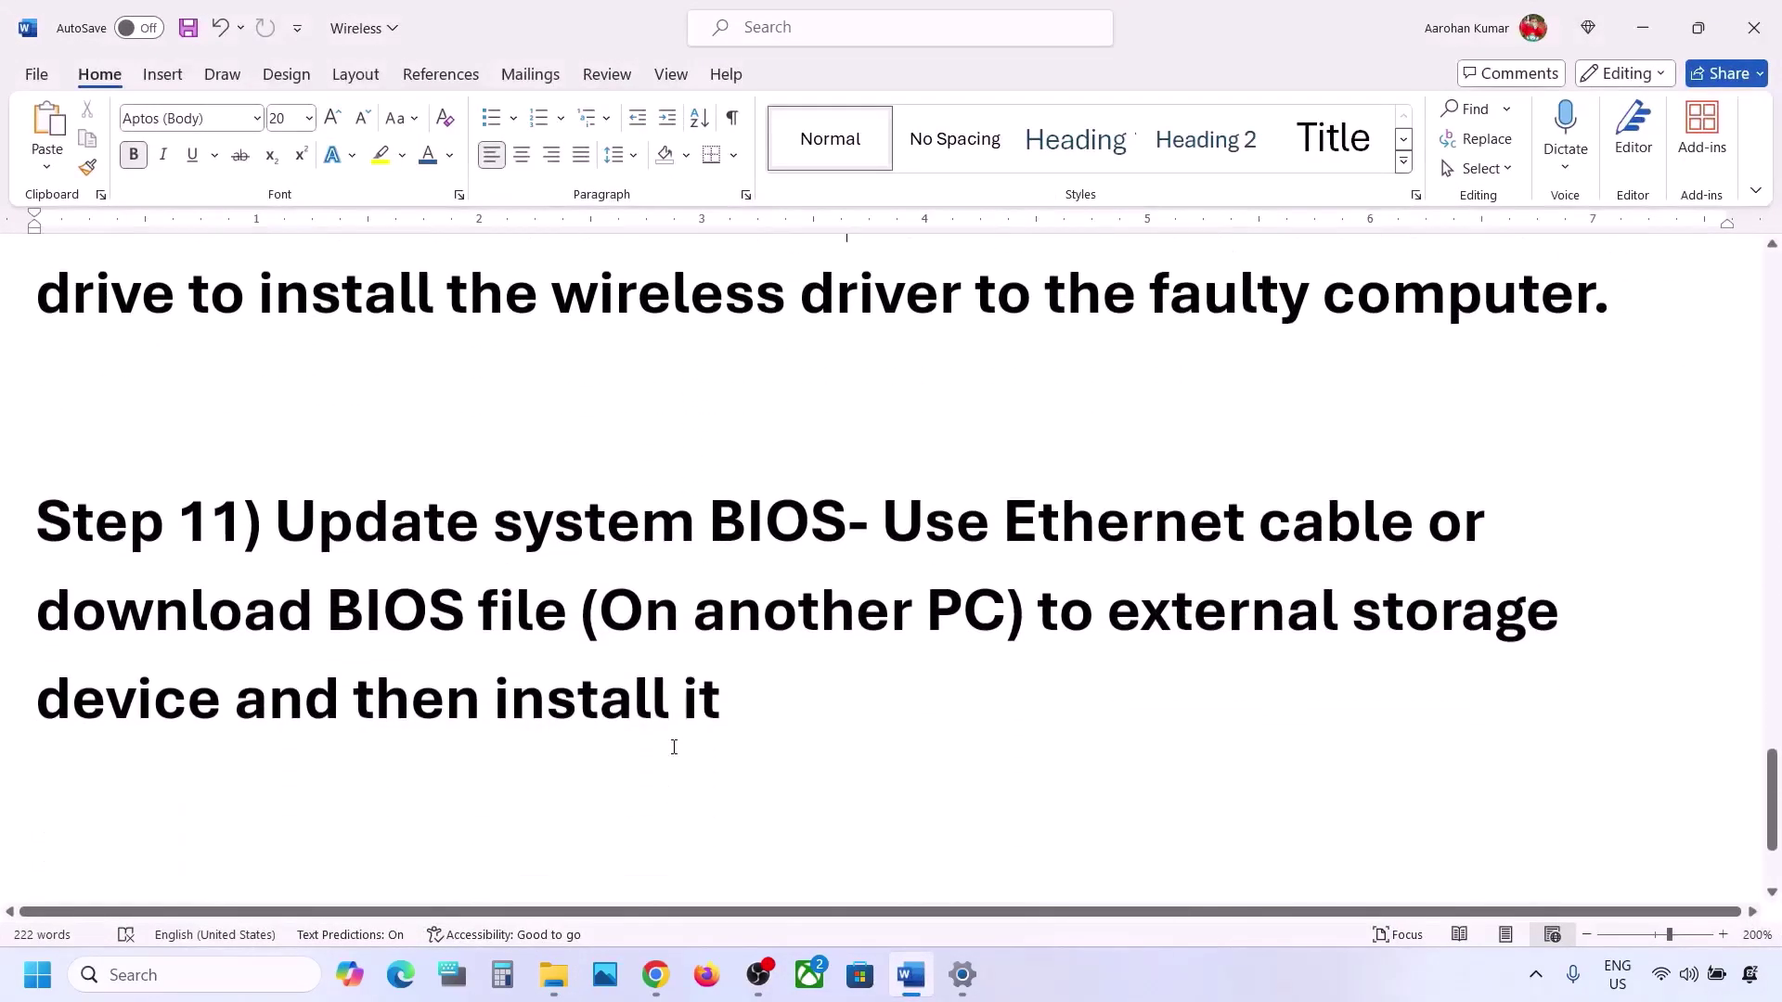
drag(278, 520, 847, 522)
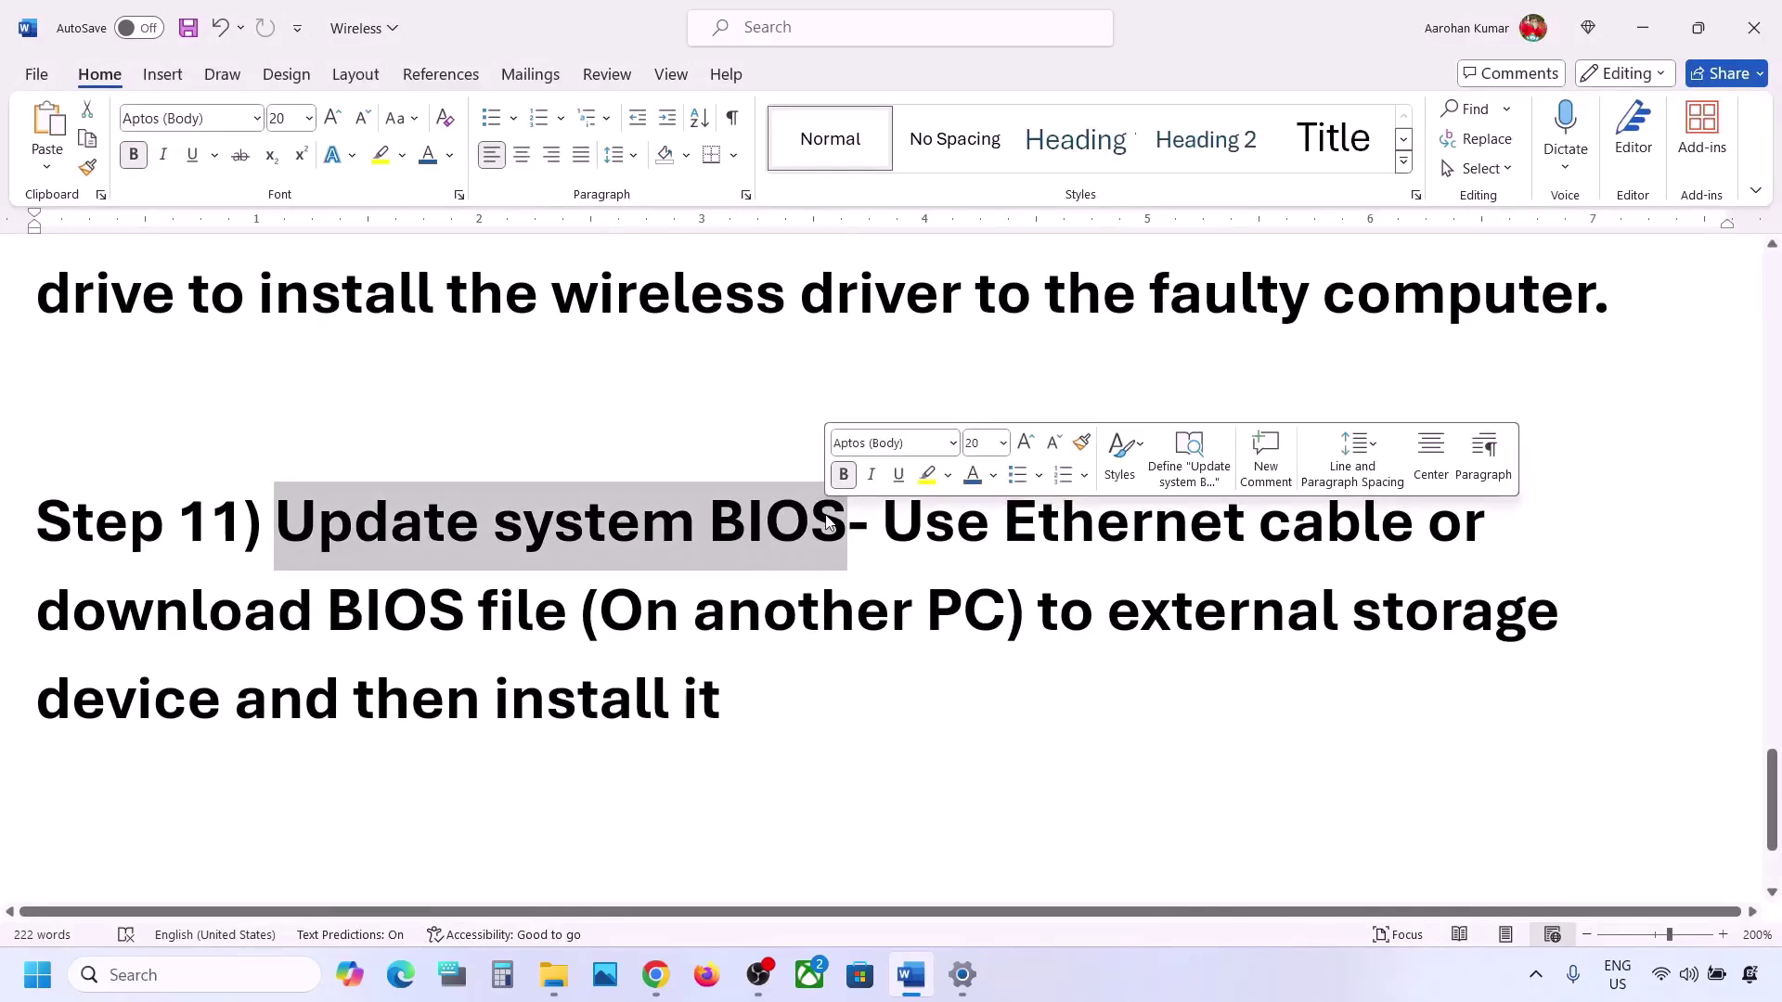
click(827, 522)
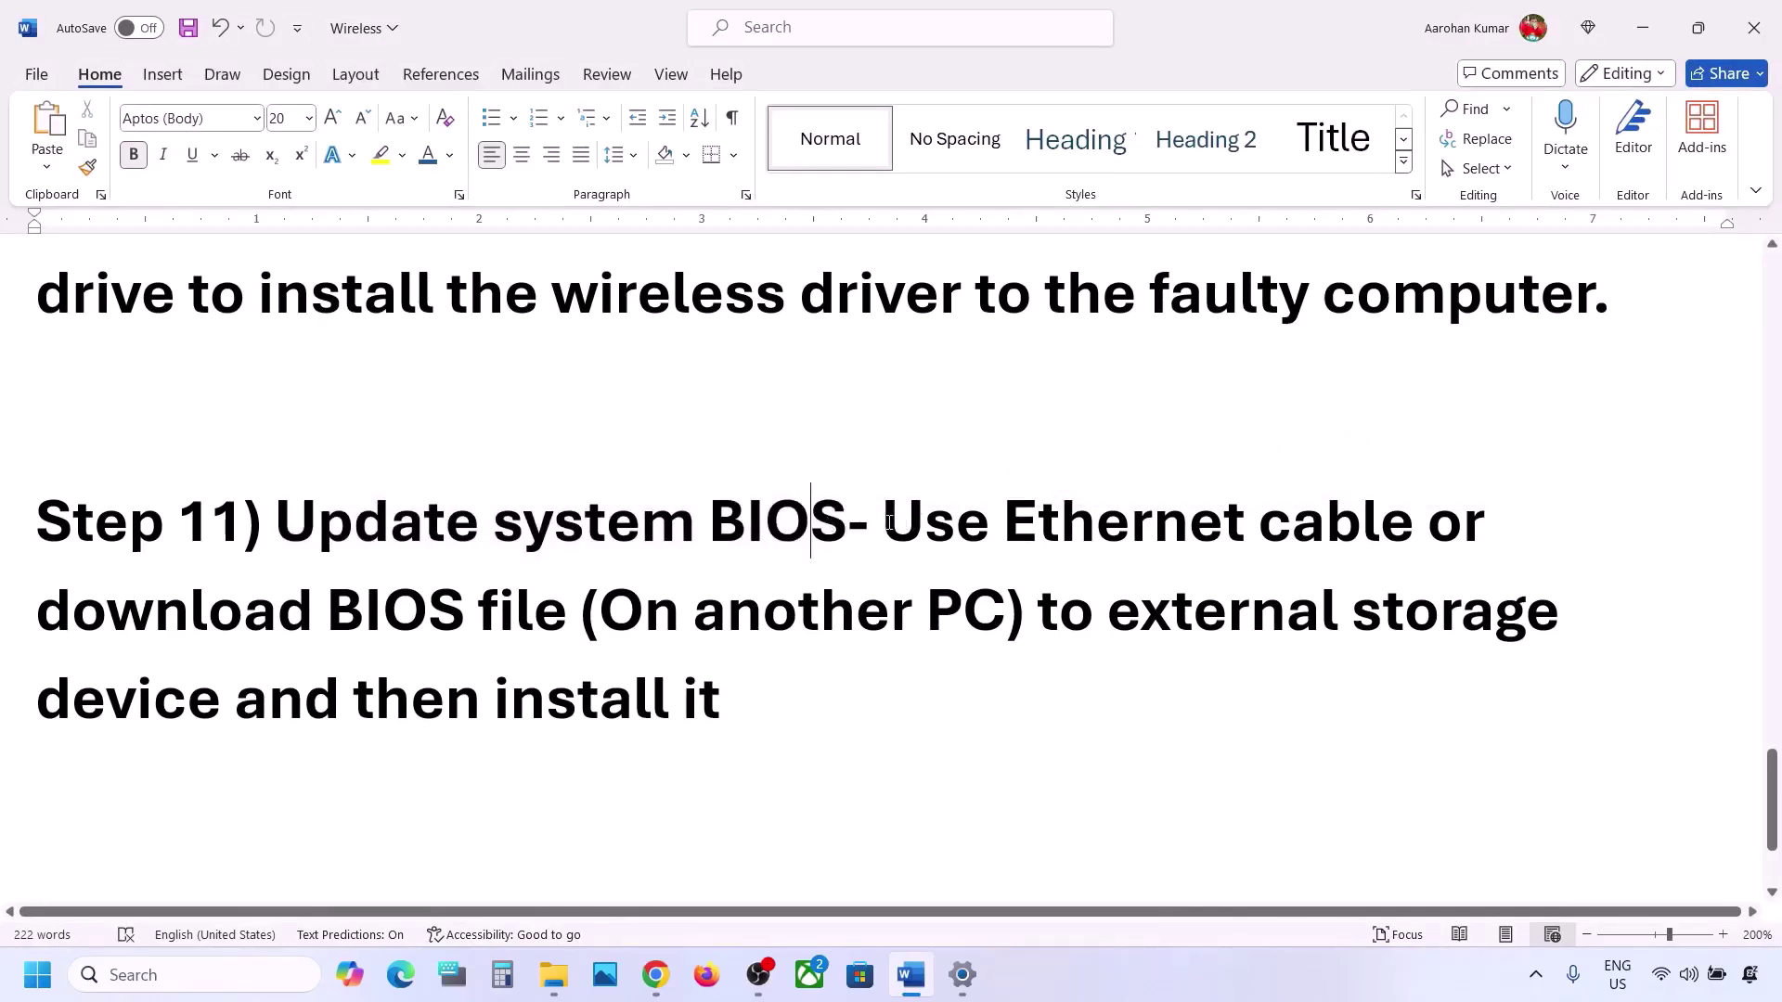
drag(890, 521, 1332, 544)
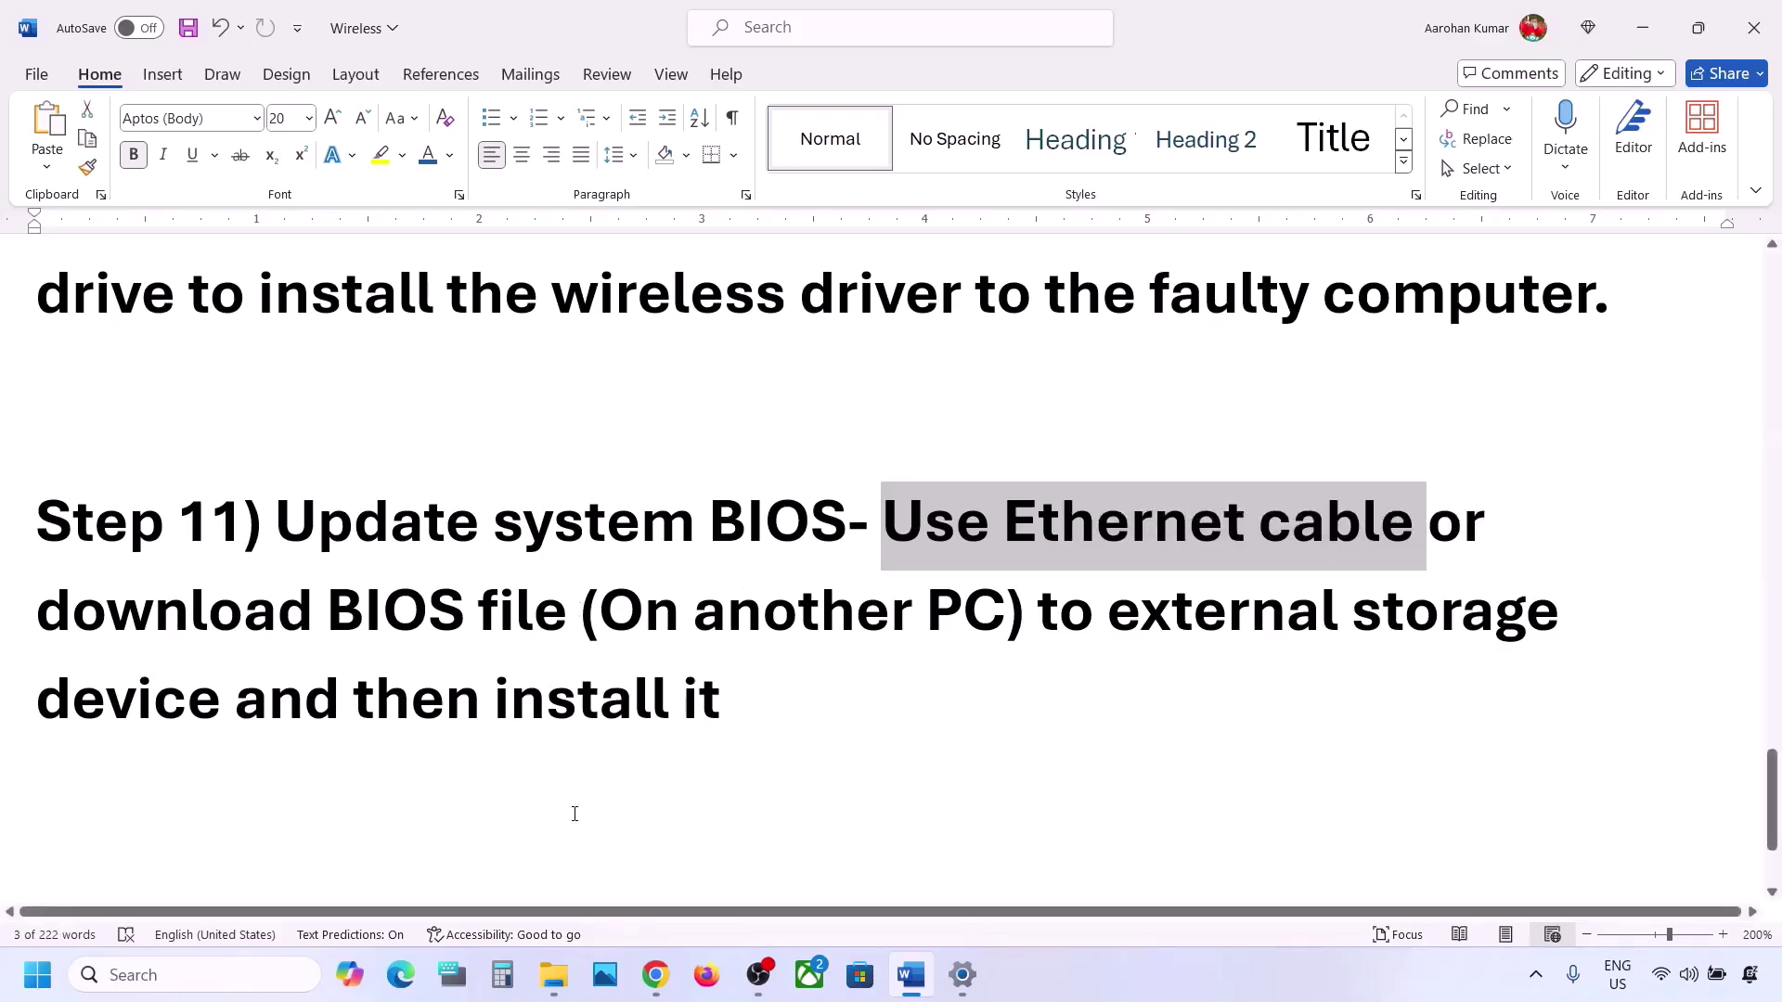
Switch to Chrome and change the driver list's category filter from Network, Ethernet & Wireless to BIOS
click(655, 974)
scroll(661, 405, up, 3)
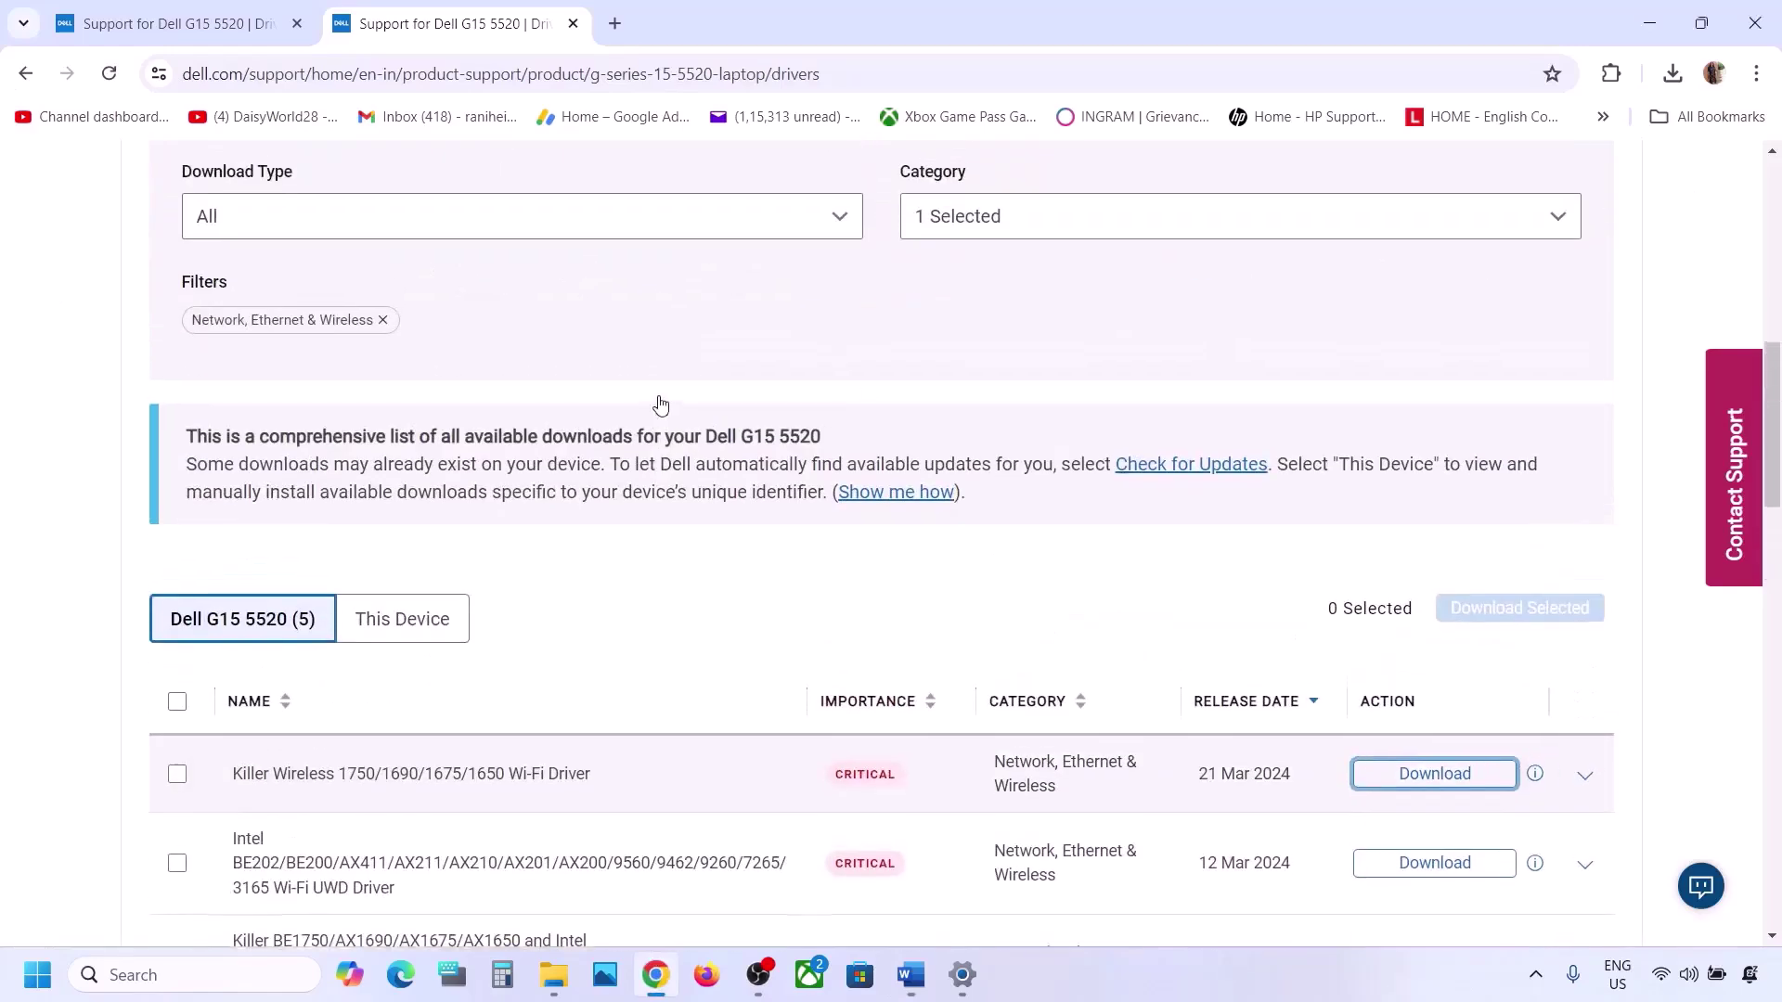
click(1117, 228)
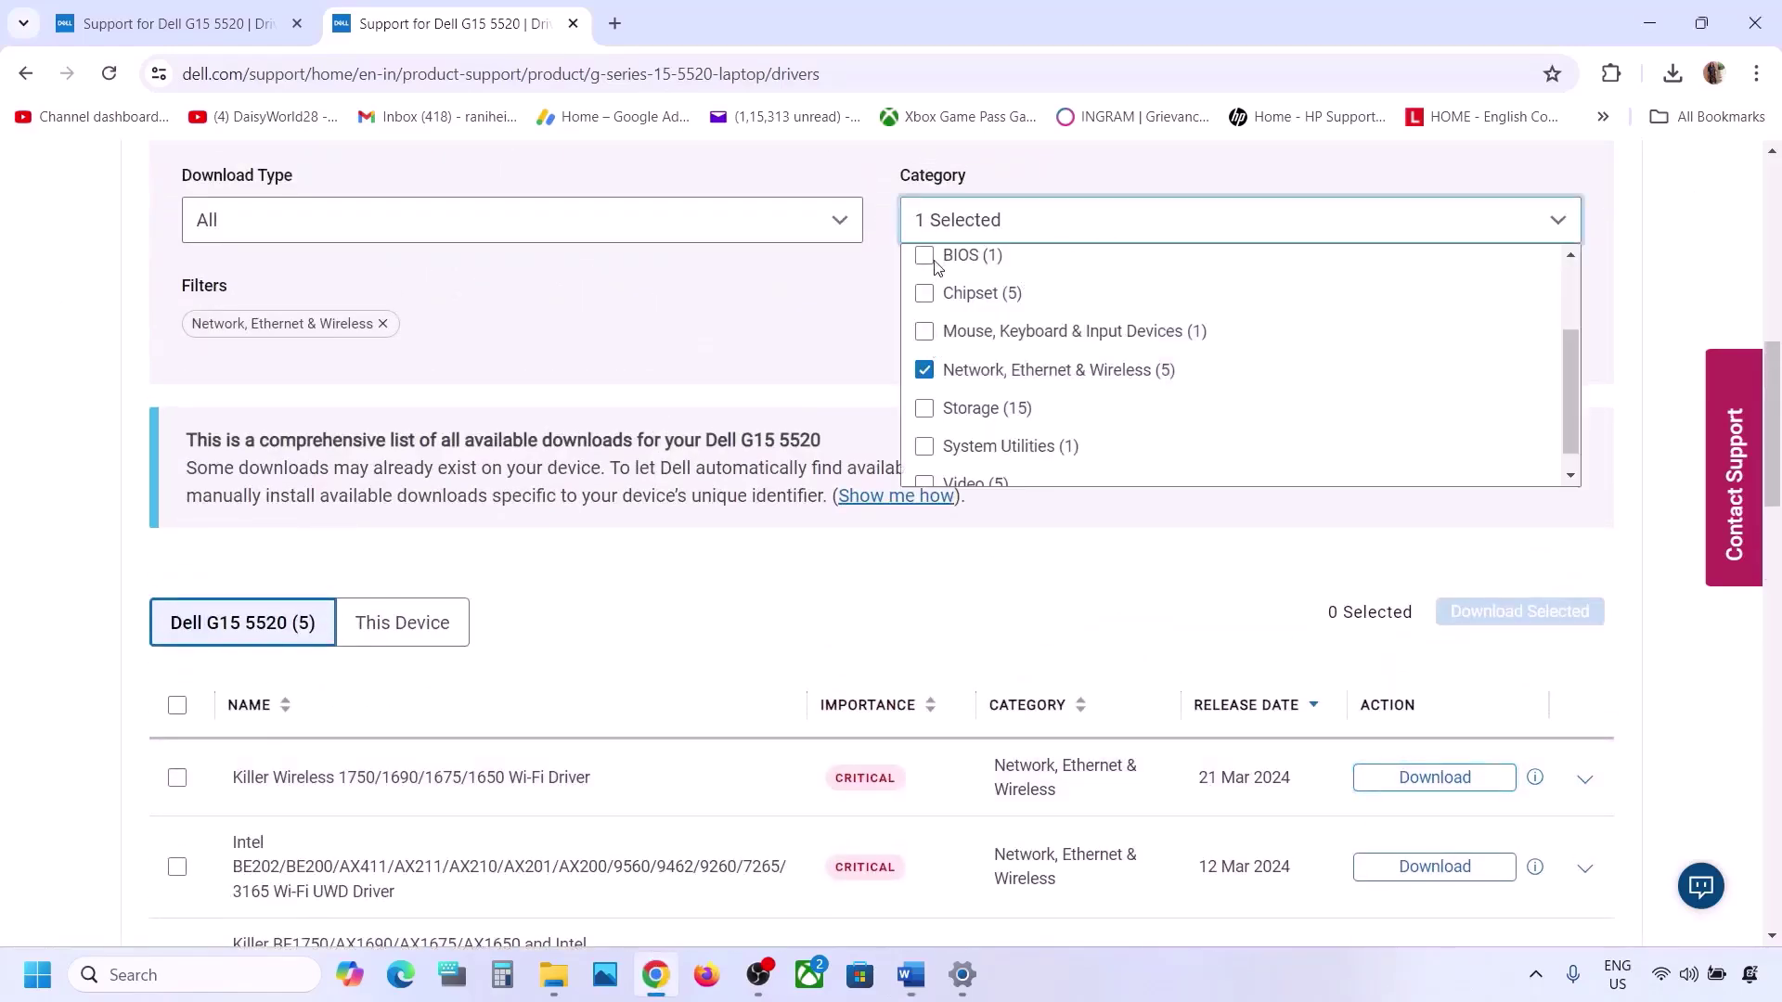
click(933, 260)
click(925, 370)
click(782, 536)
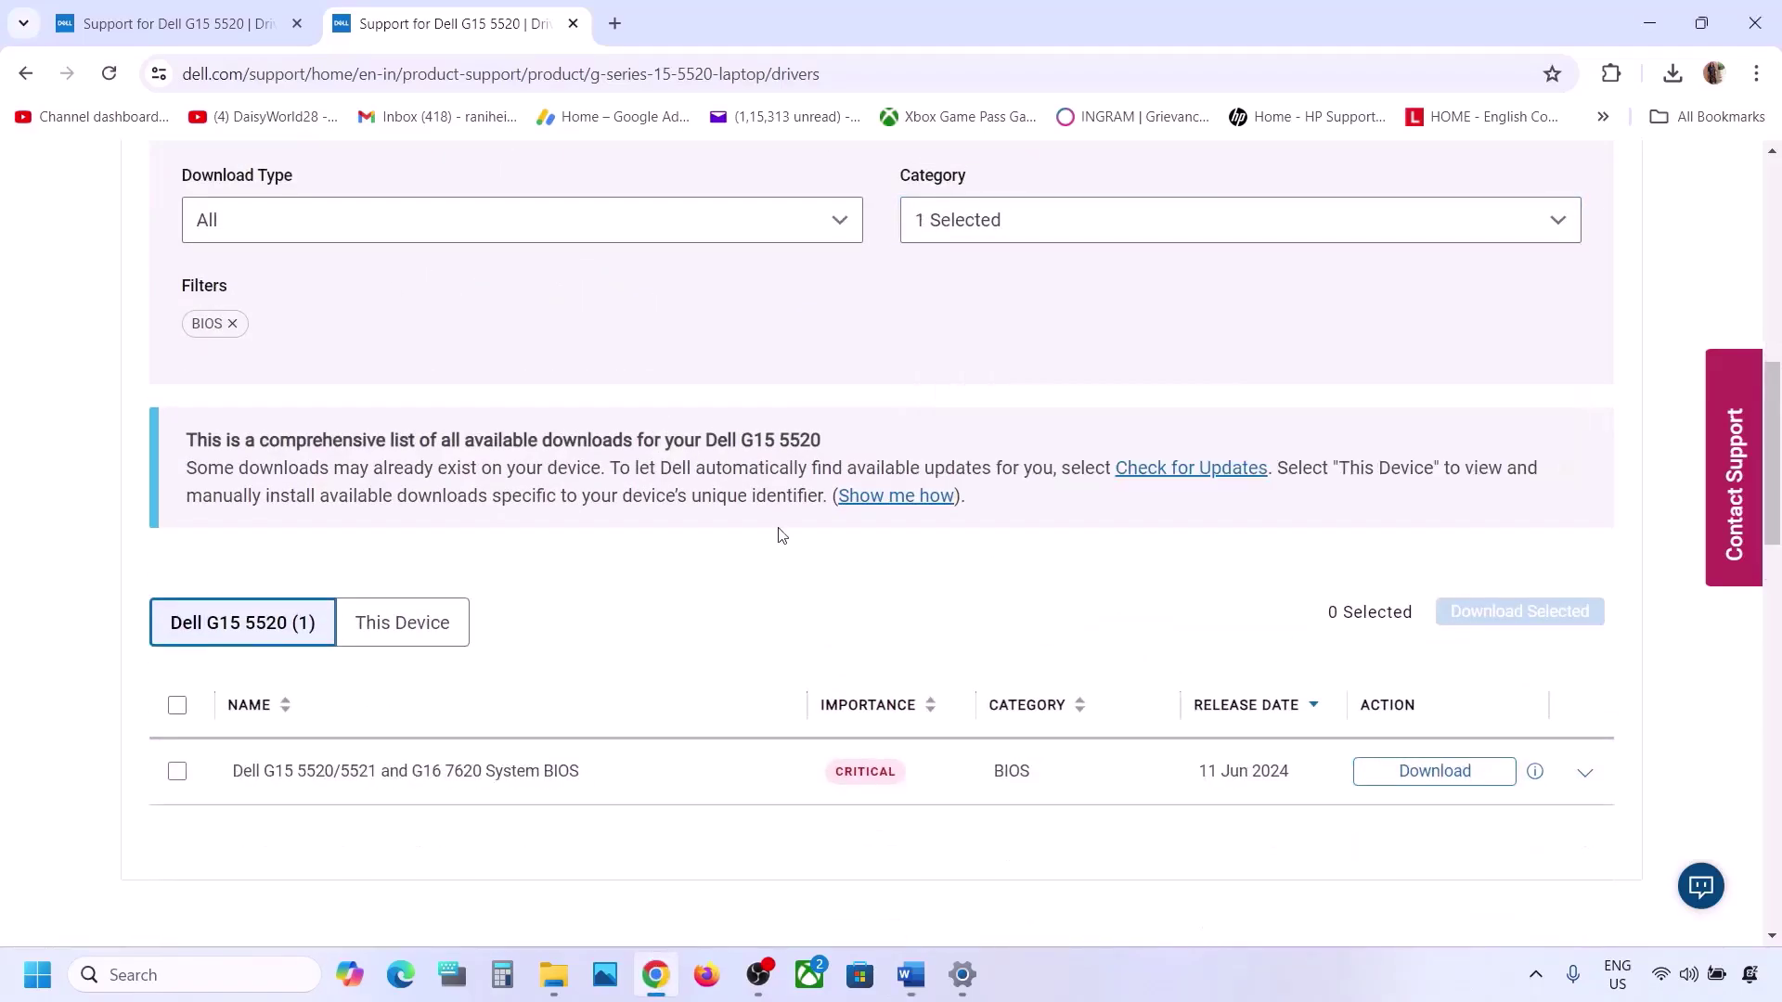
scroll(782, 536, down, 2)
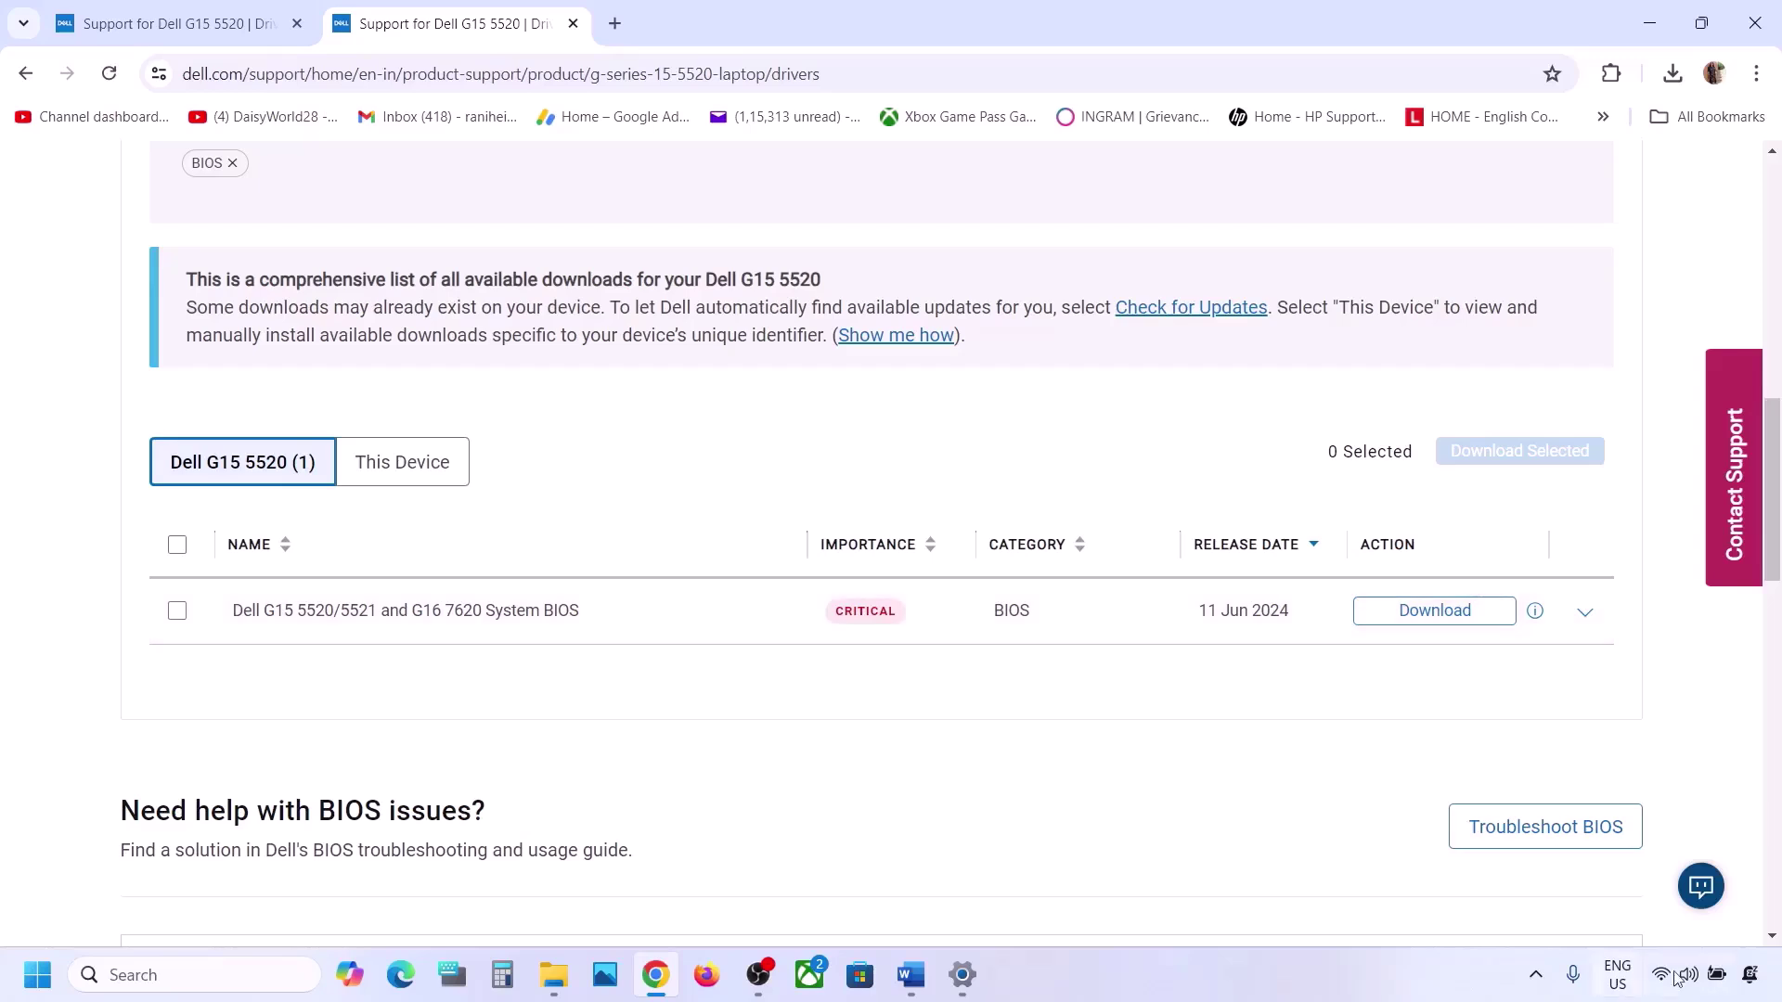
Check the battery status in the Windows quick settings and close them again
click(1715, 979)
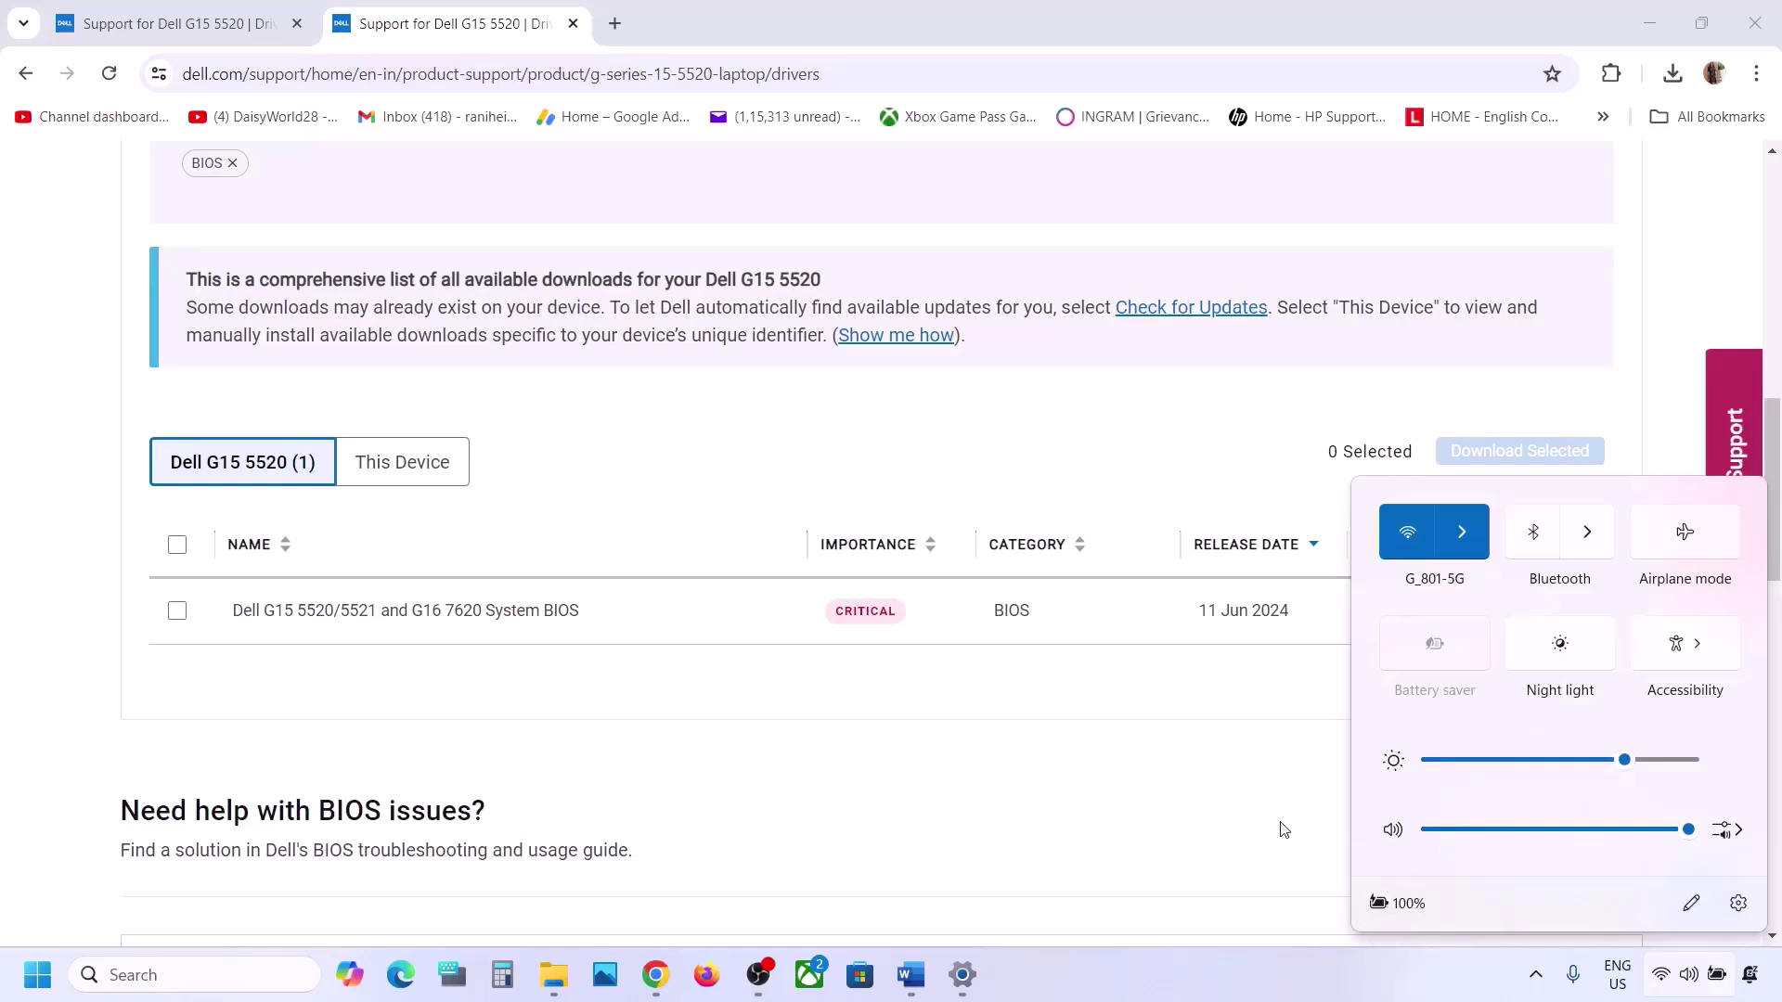
click(1225, 816)
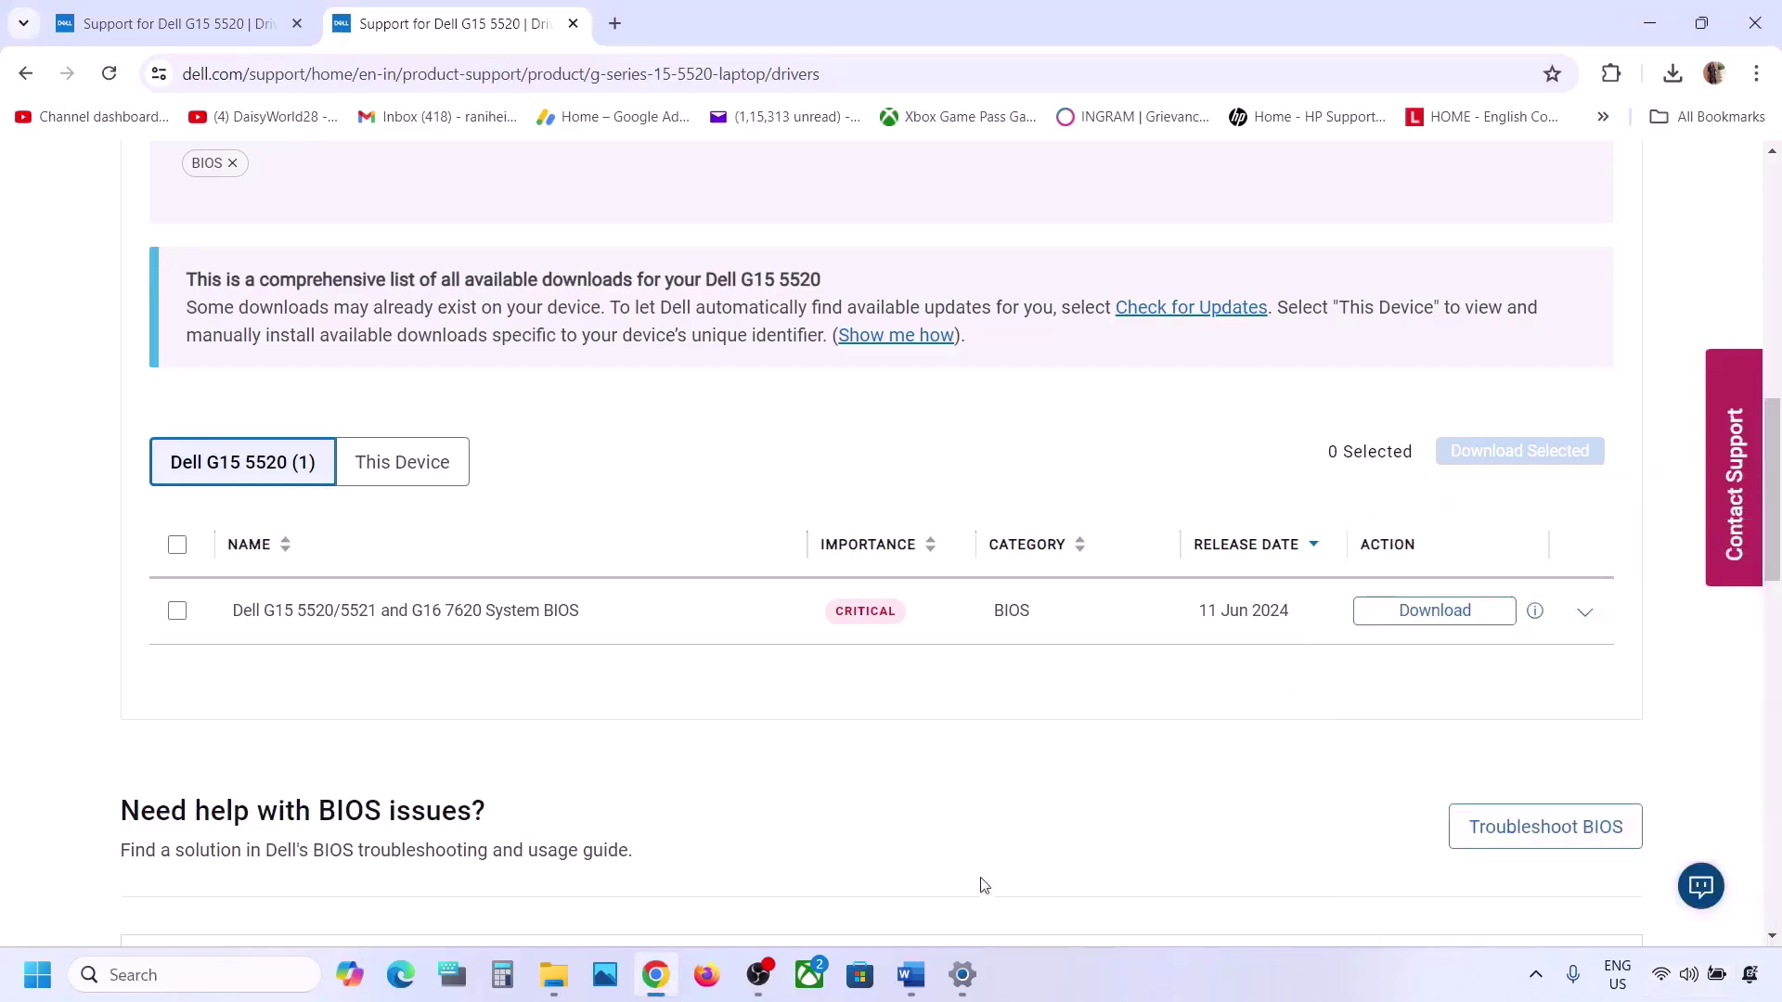
Return to Word and highlight the Step 11 phrases on downloading the BIOS file on another PC to external storage and installing it
click(915, 979)
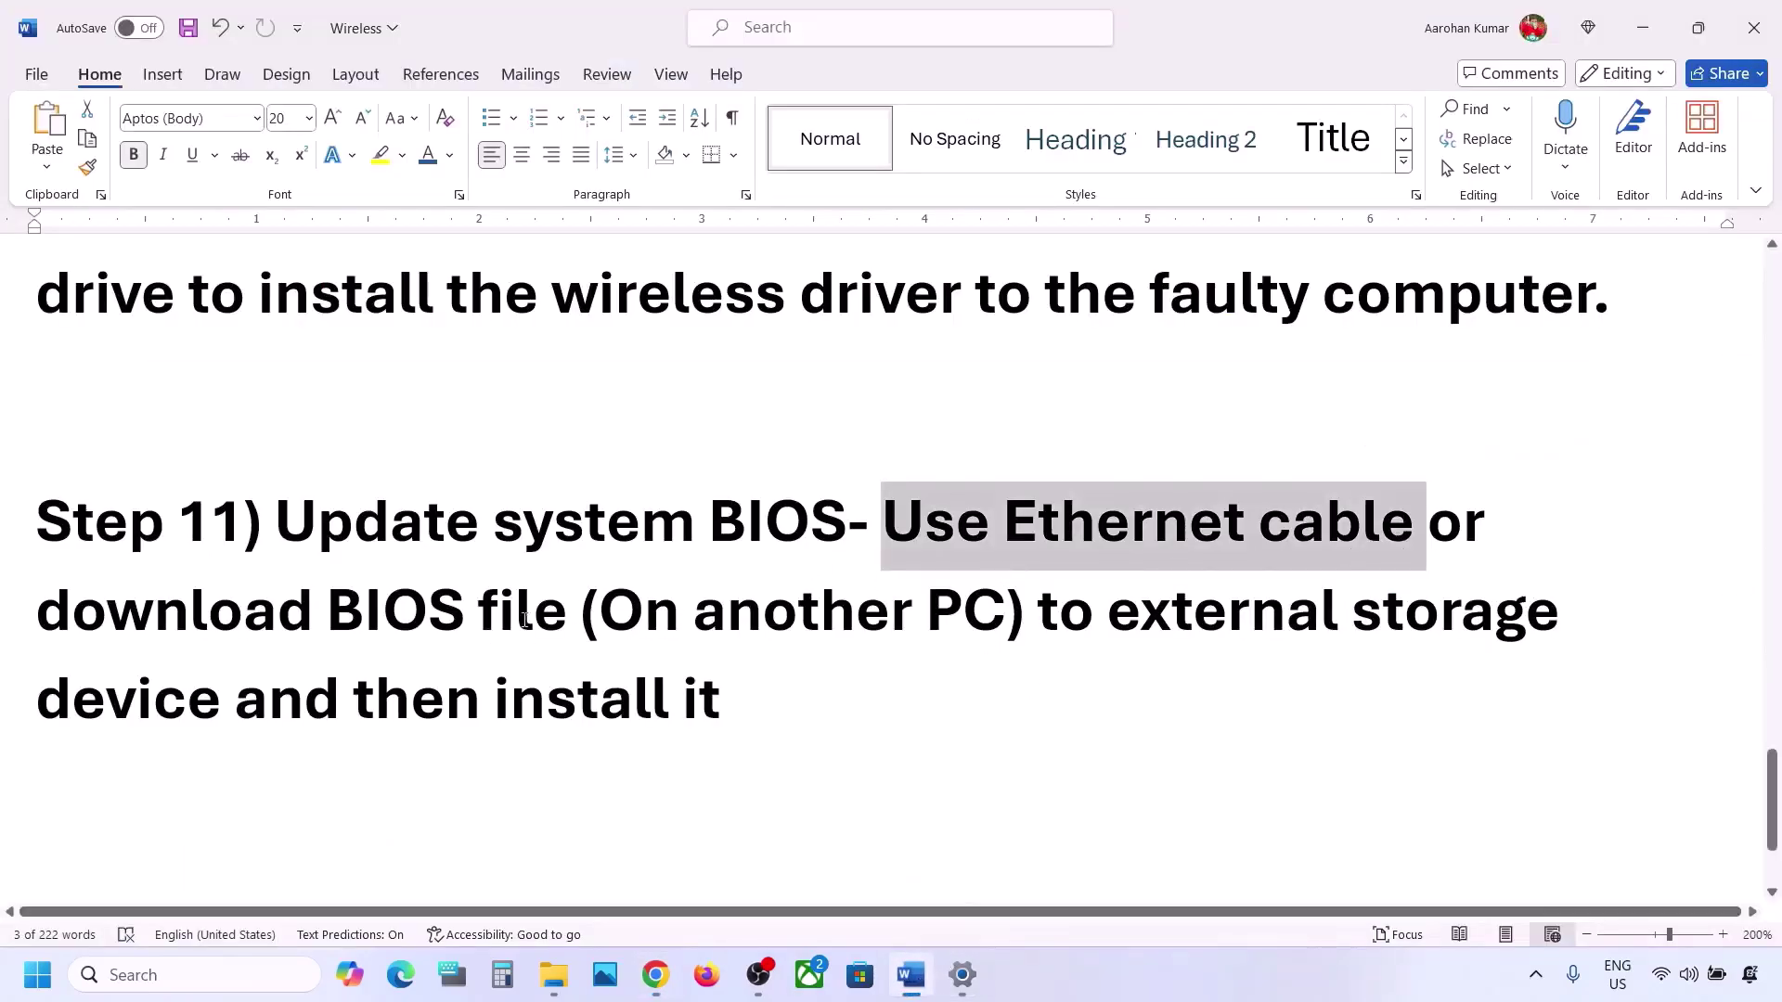
drag(333, 600, 713, 603)
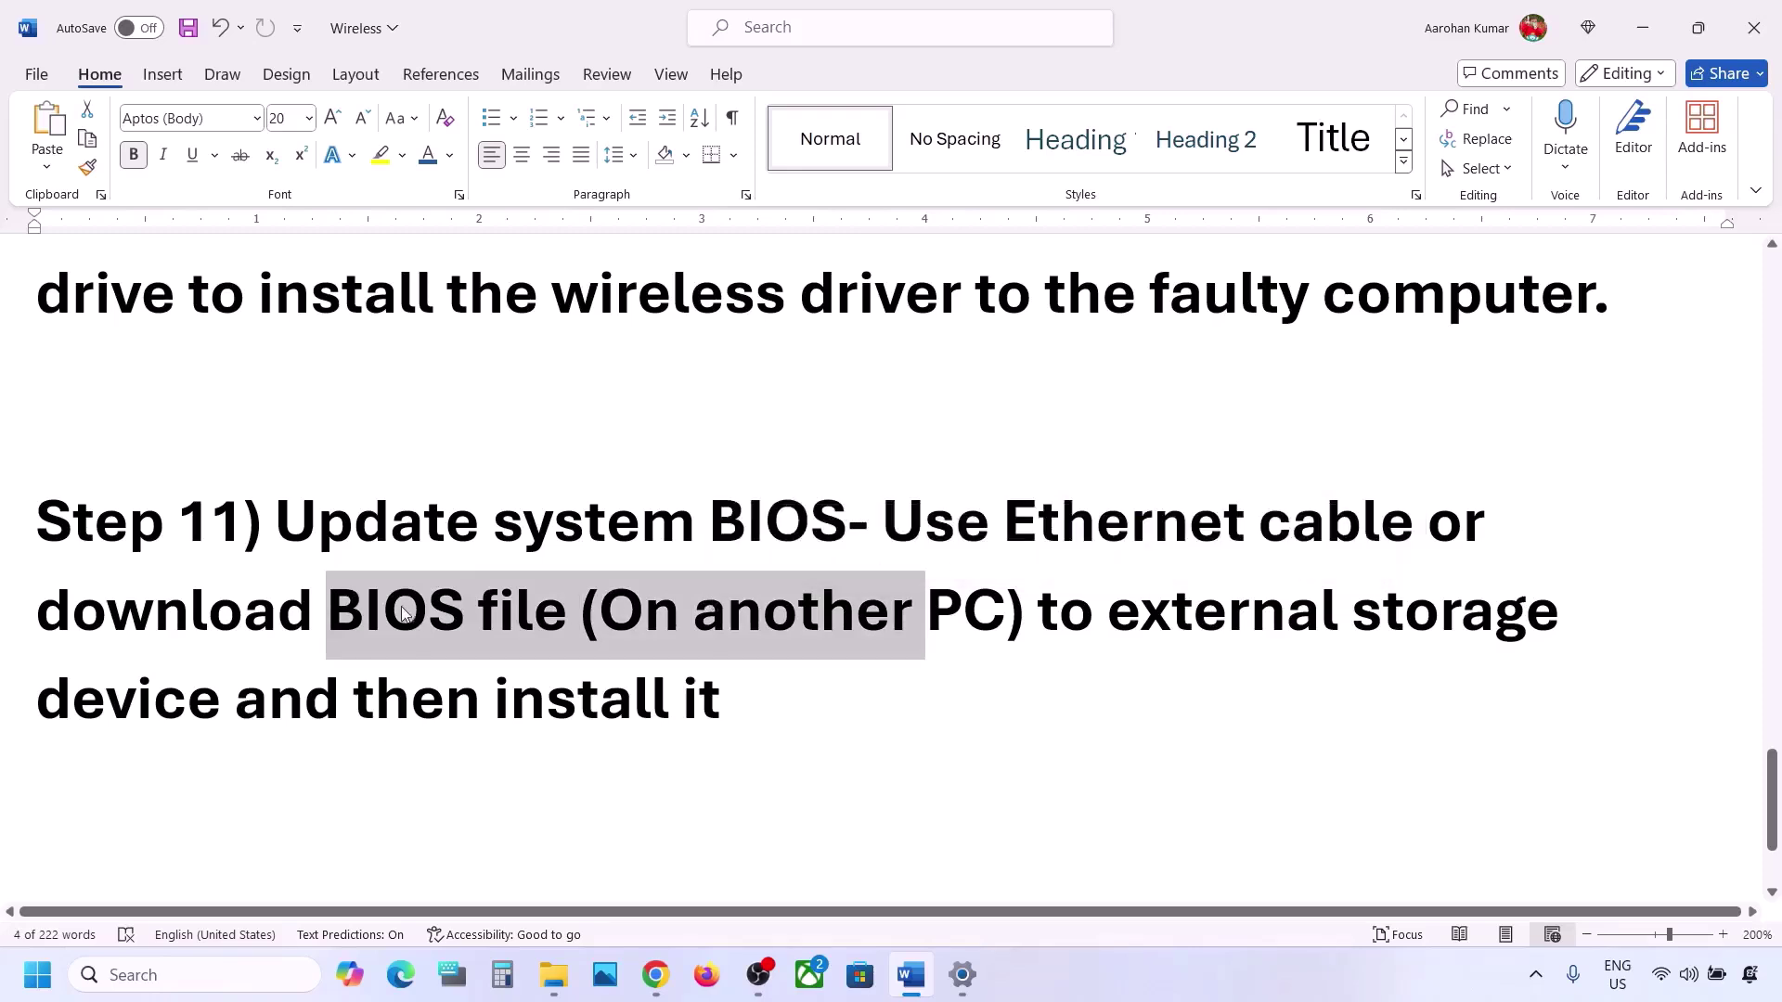
click(209, 612)
drag(141, 613, 578, 615)
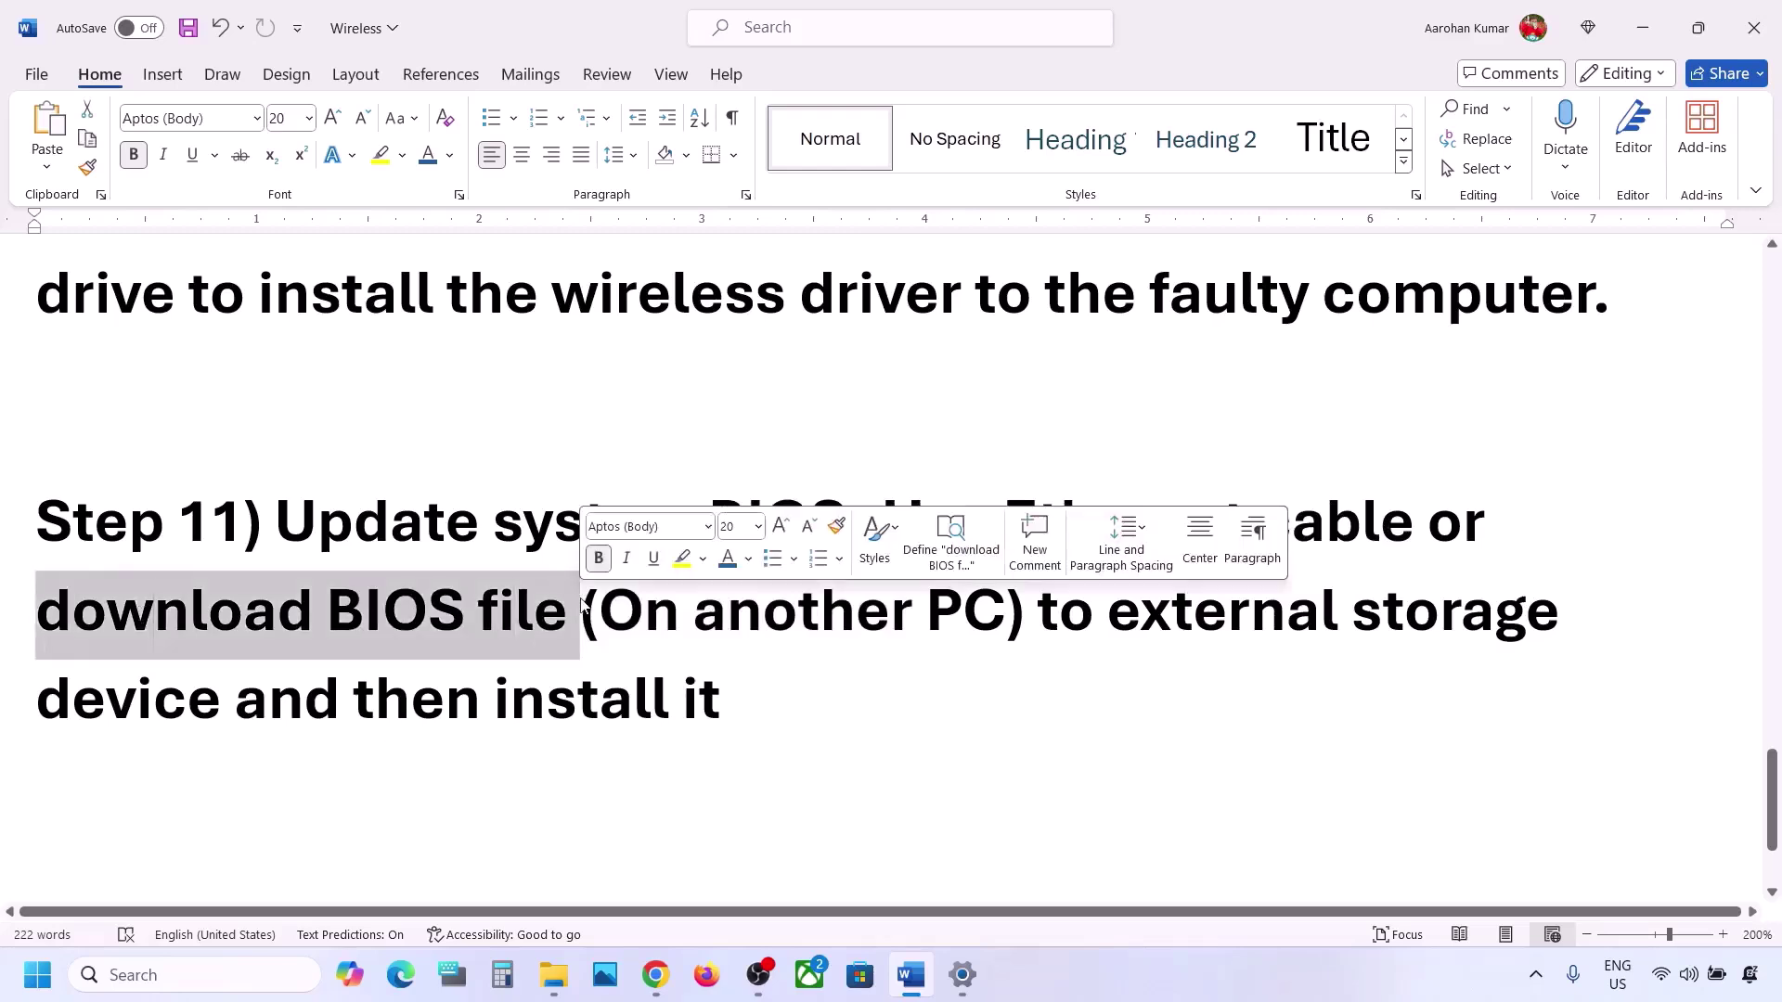
drag(728, 615, 921, 628)
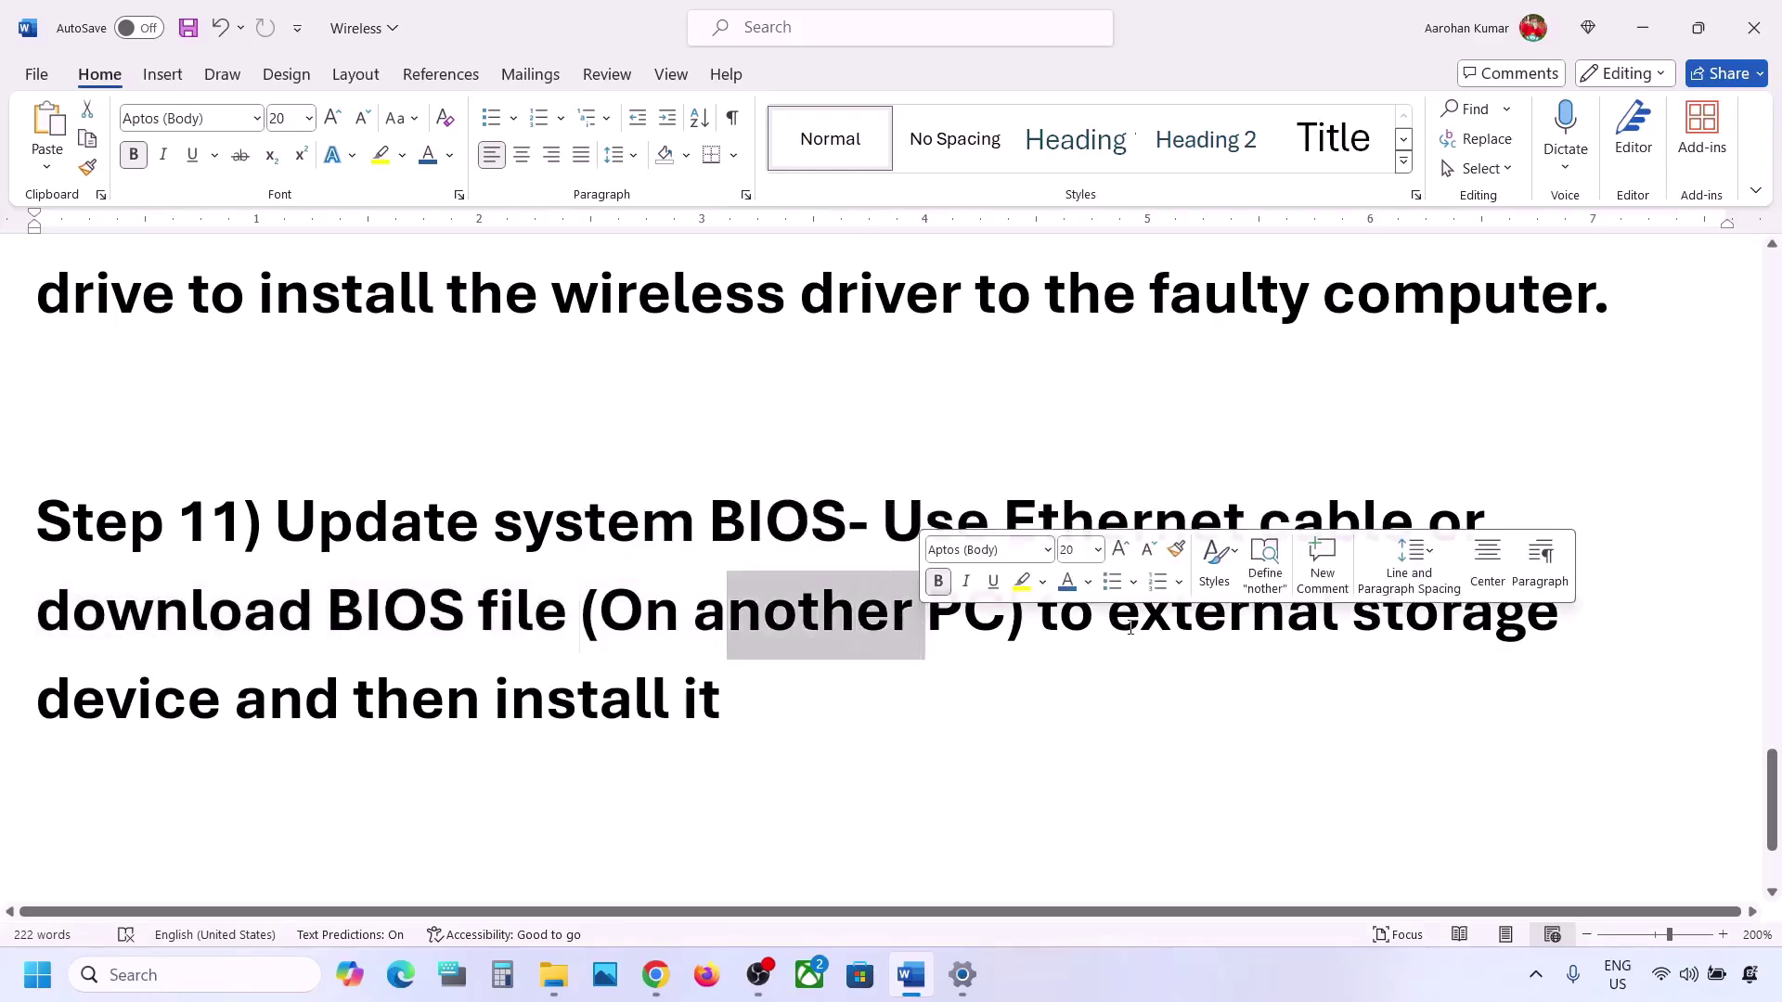
drag(1114, 618, 292, 677)
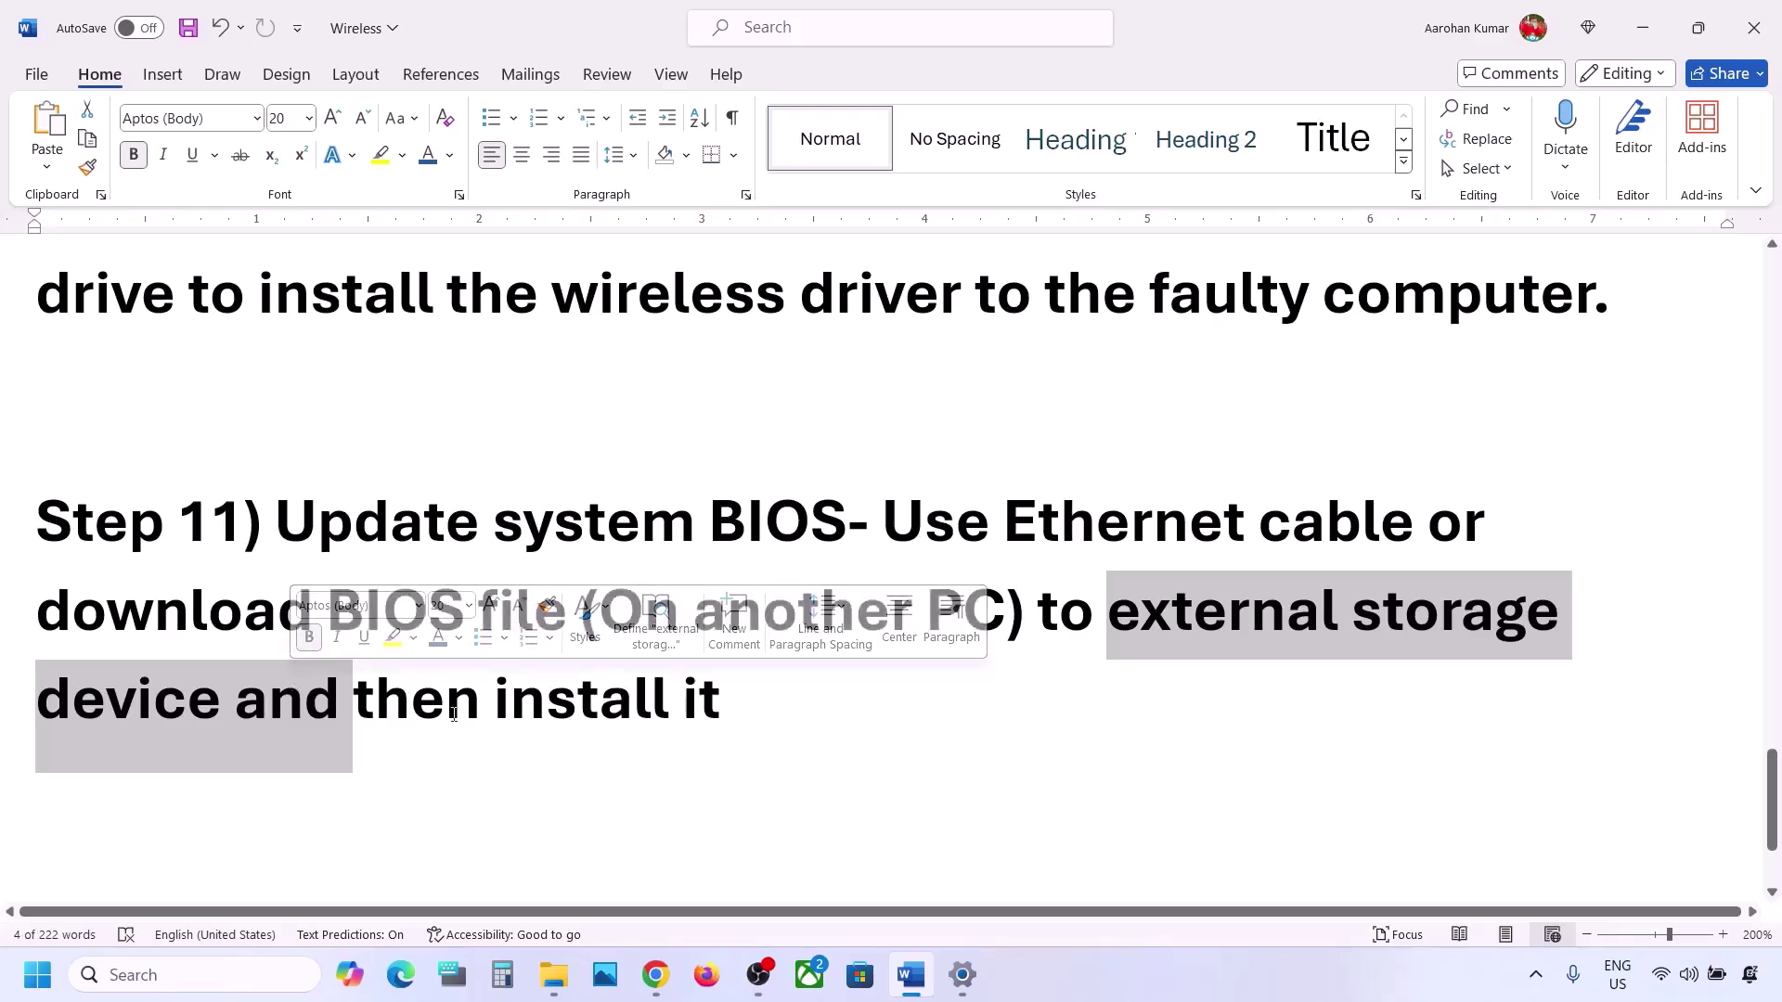
drag(454, 714, 613, 706)
Go to Step 12 in the document and highlight "Reset your PC"
scroll(612, 706, down, 3)
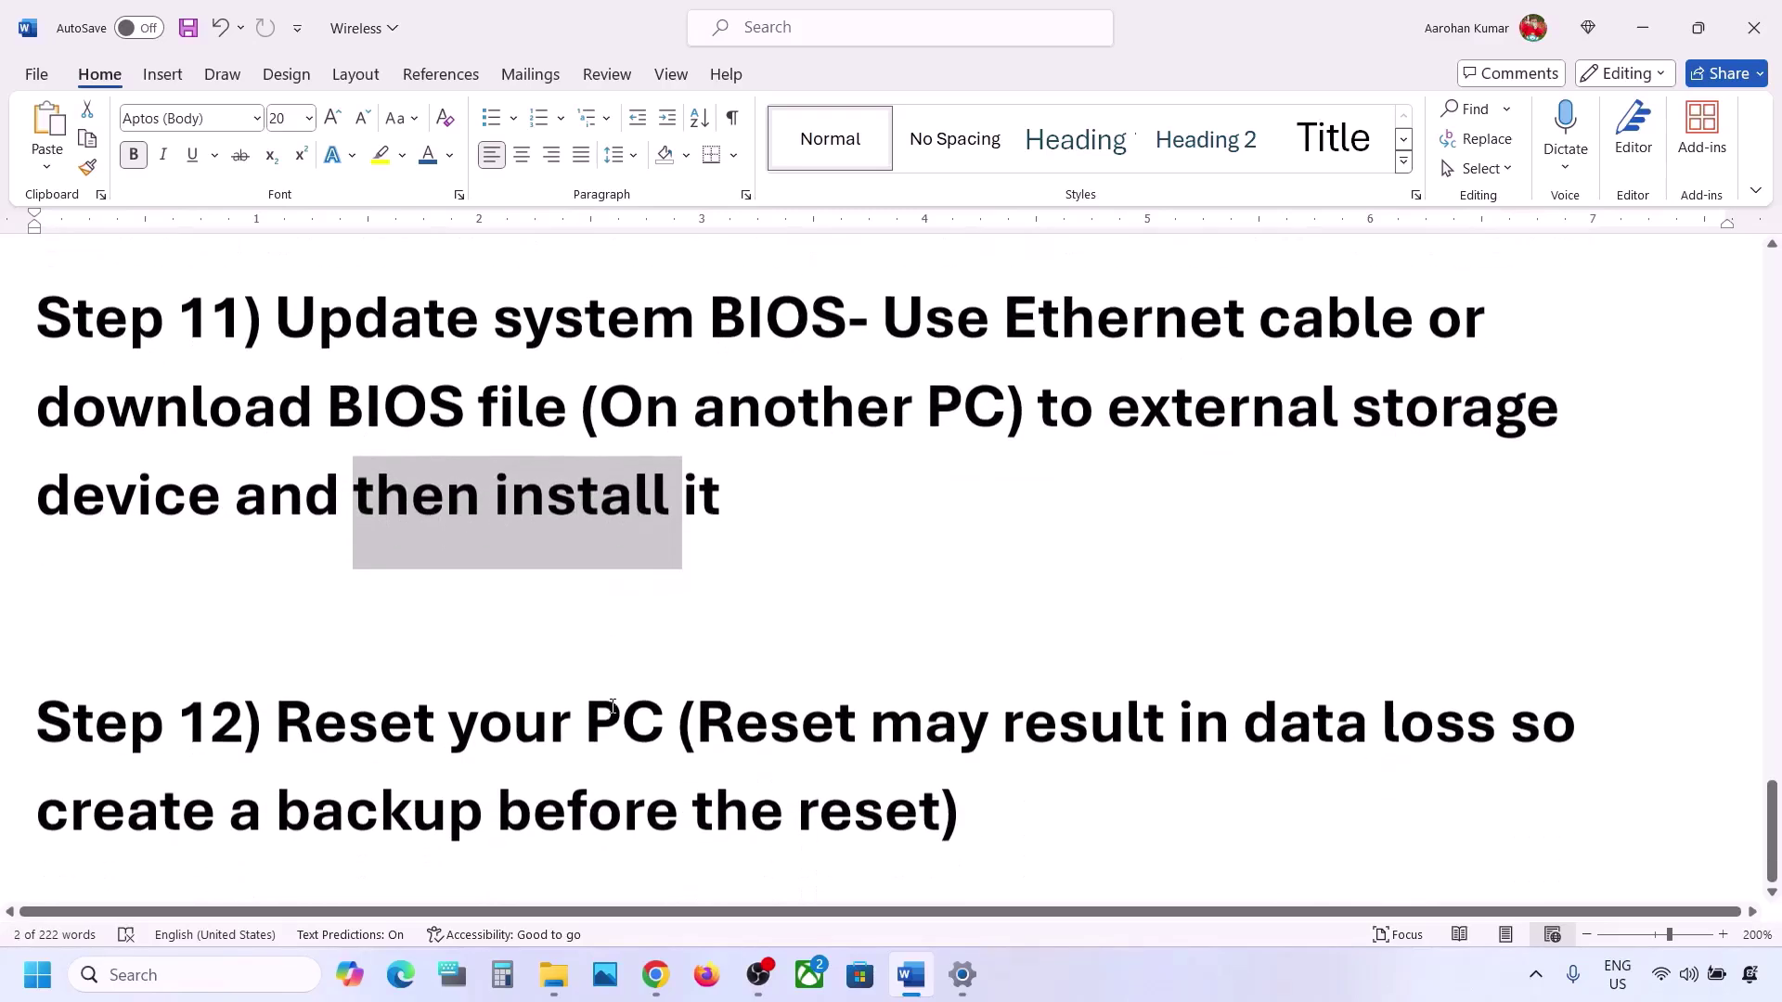
drag(276, 726, 676, 729)
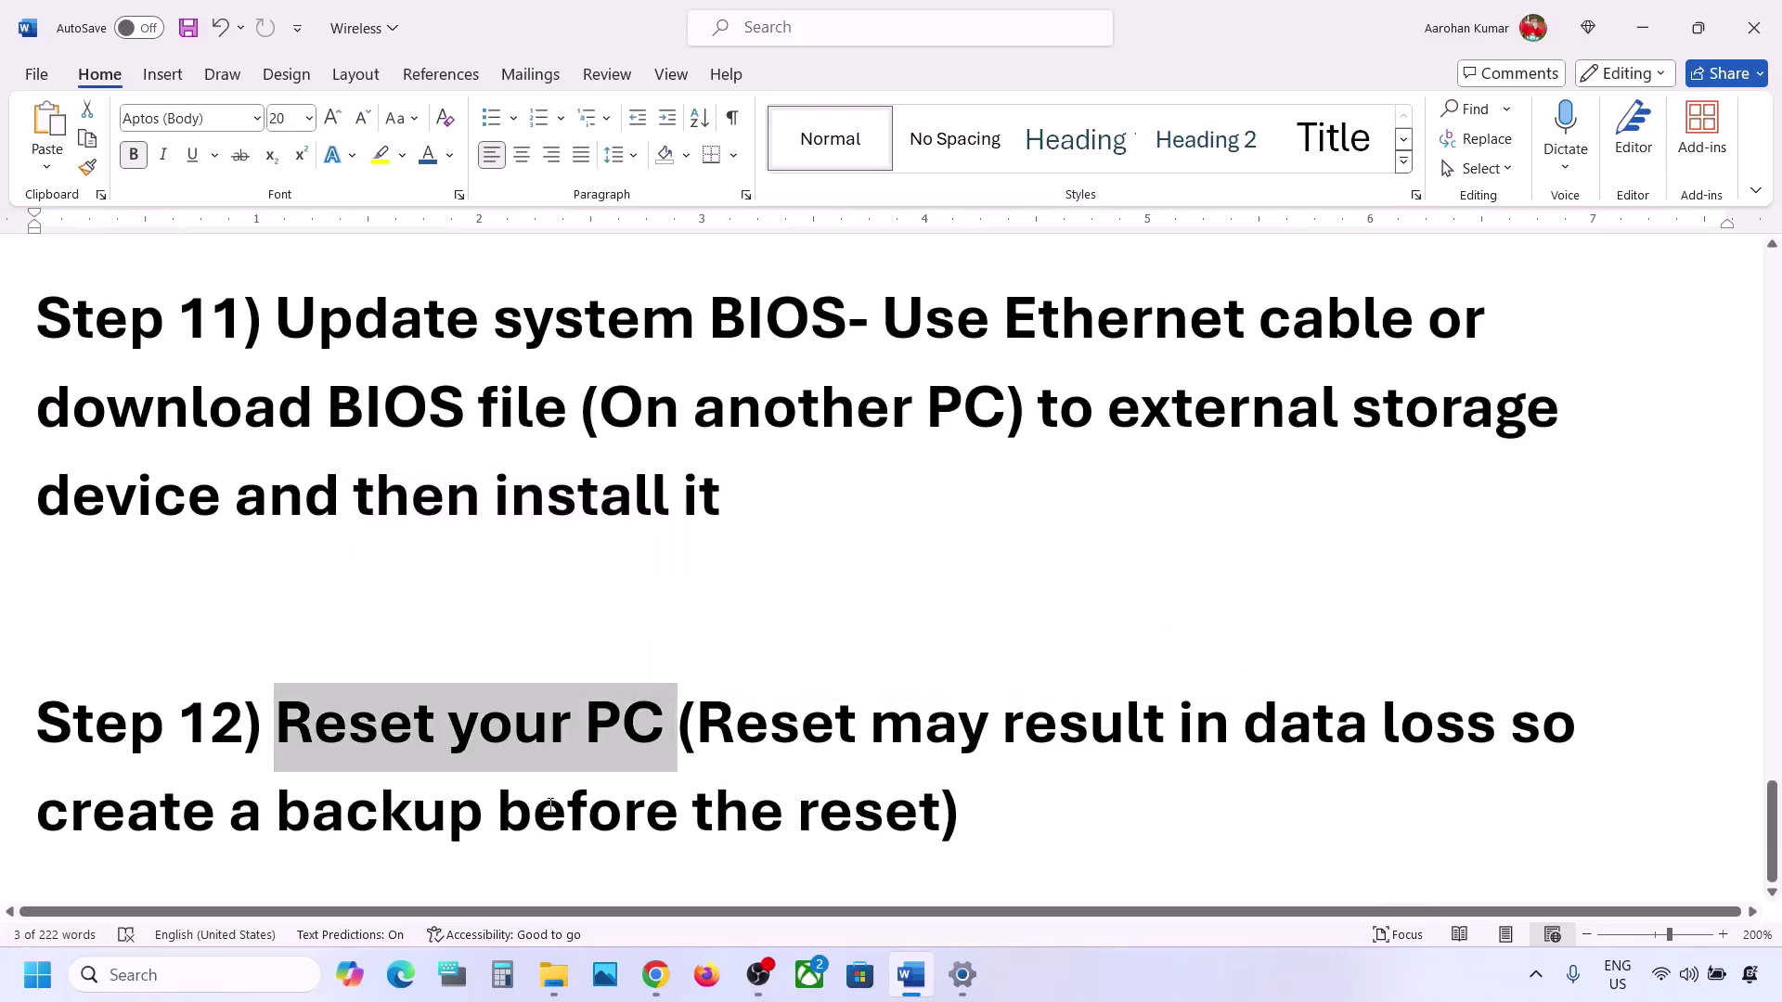
Highlight the Step 12 phrases "may result in data loss" and "backup before the reset" in the document
key(super)
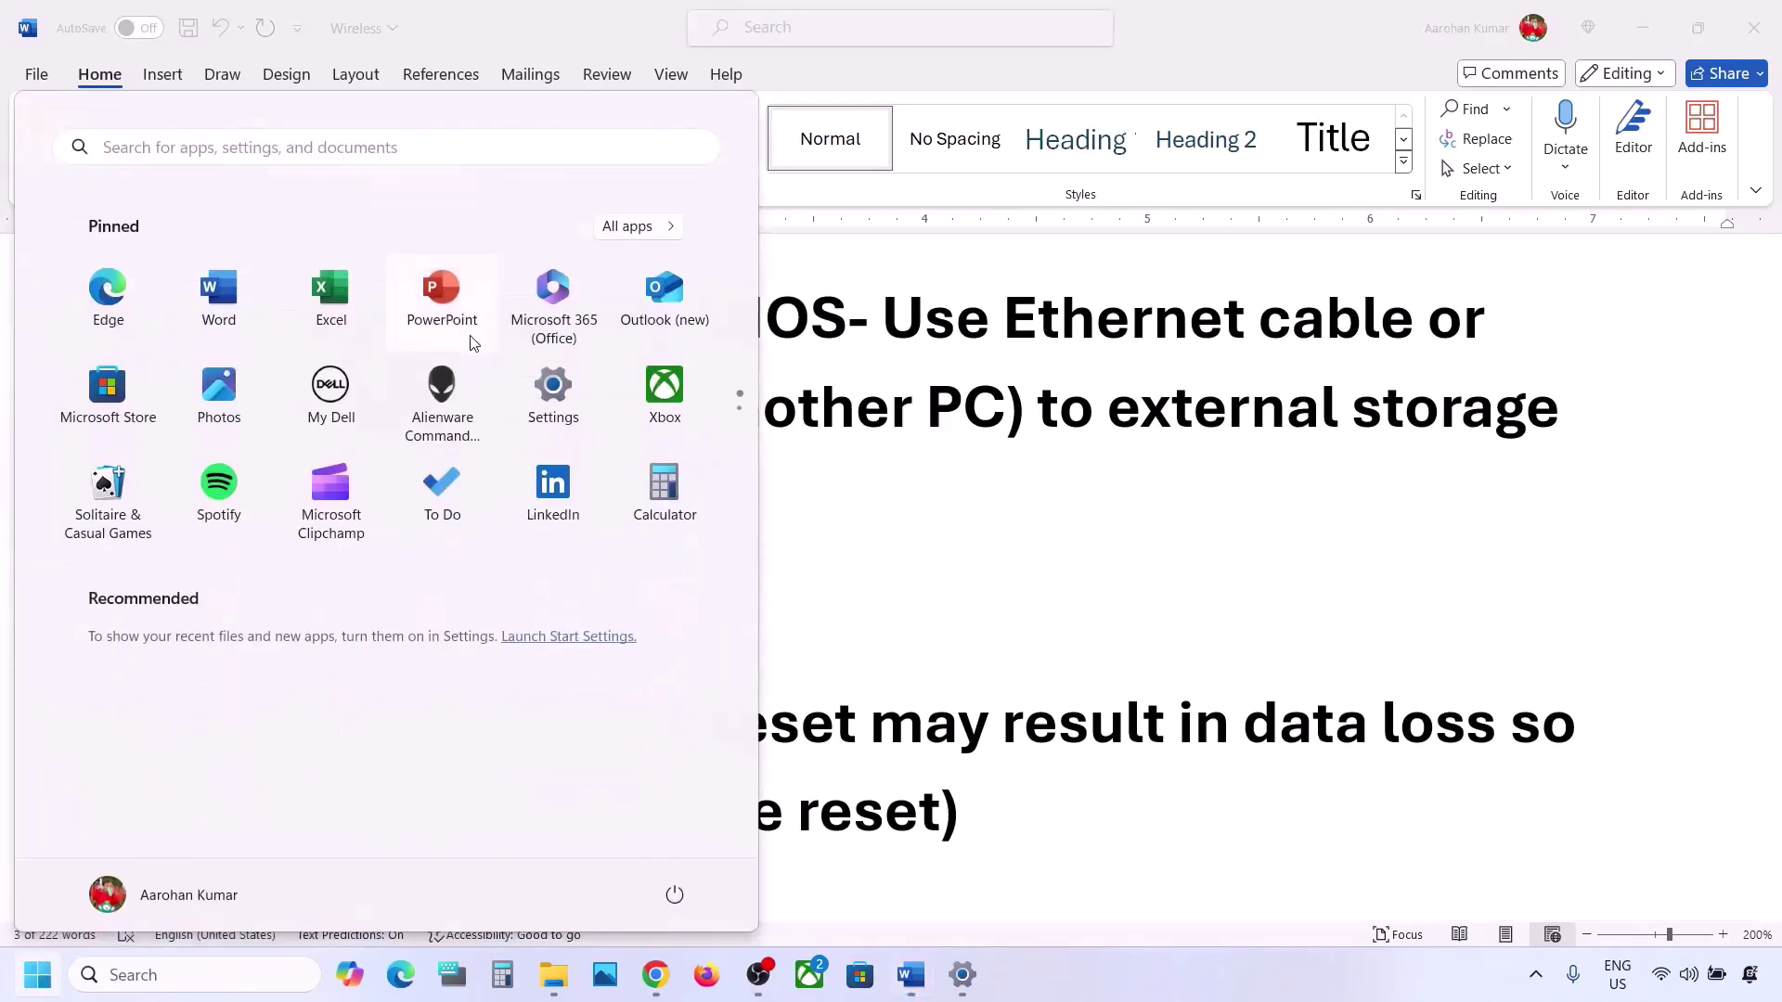
click(1036, 762)
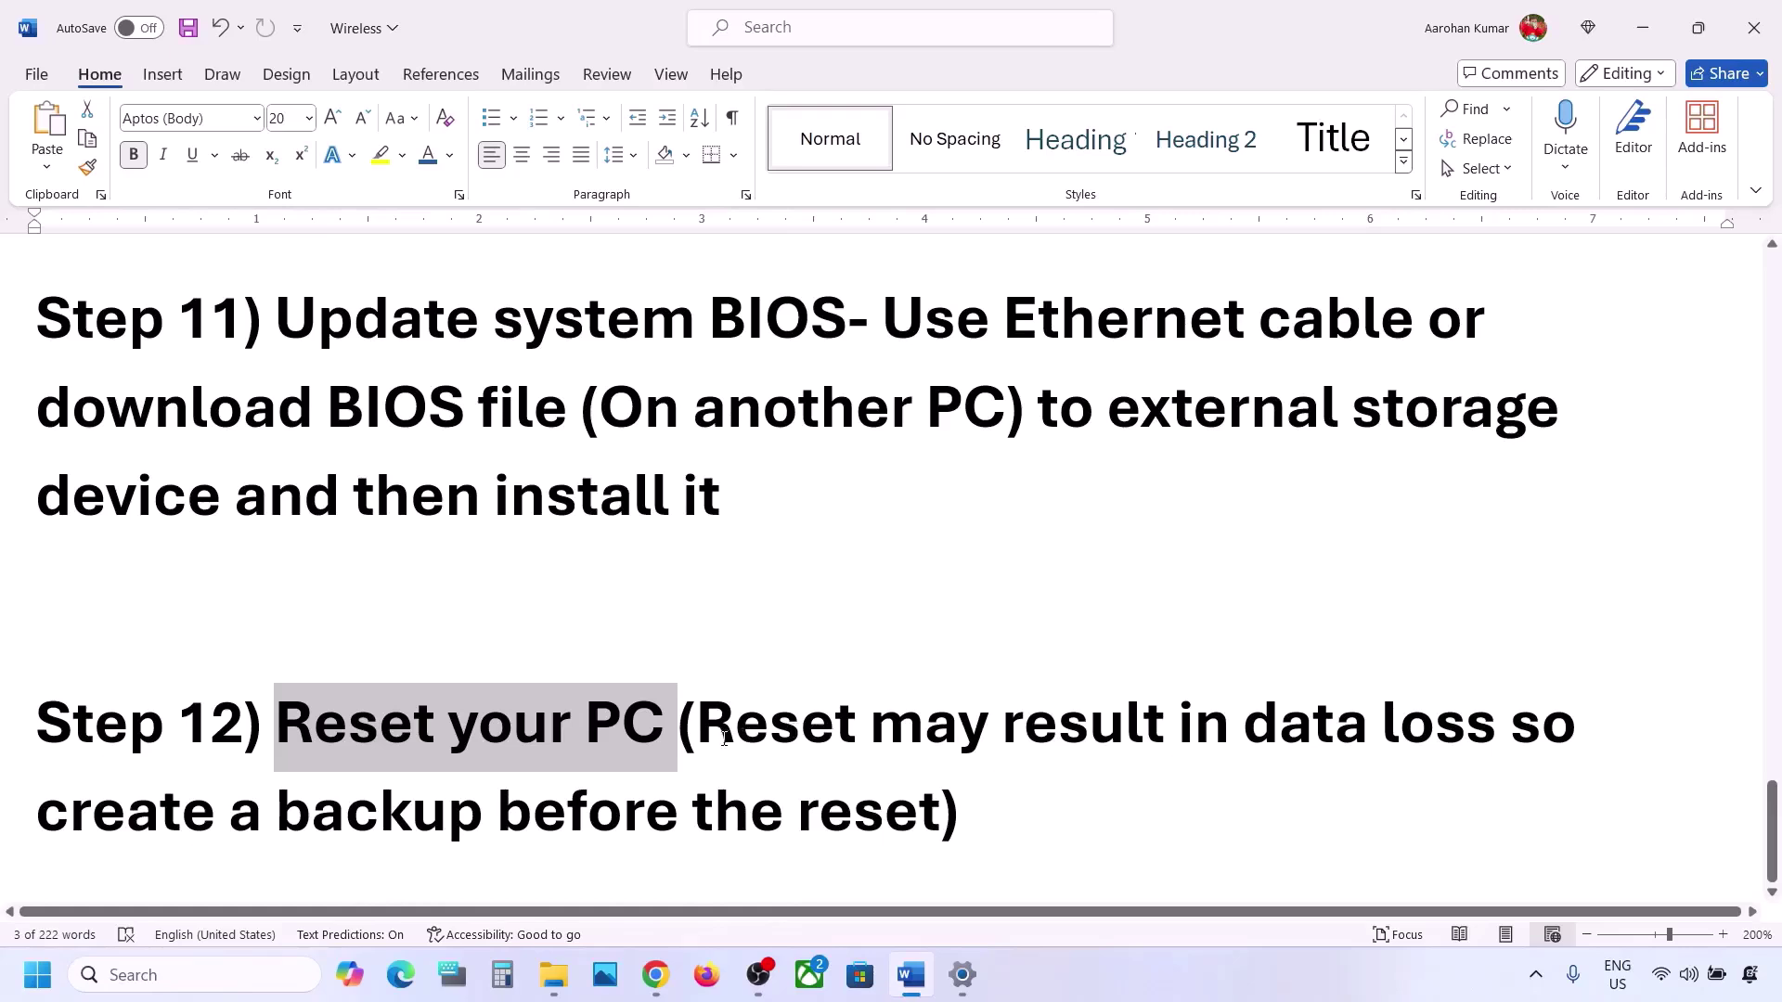
drag(922, 725, 1436, 722)
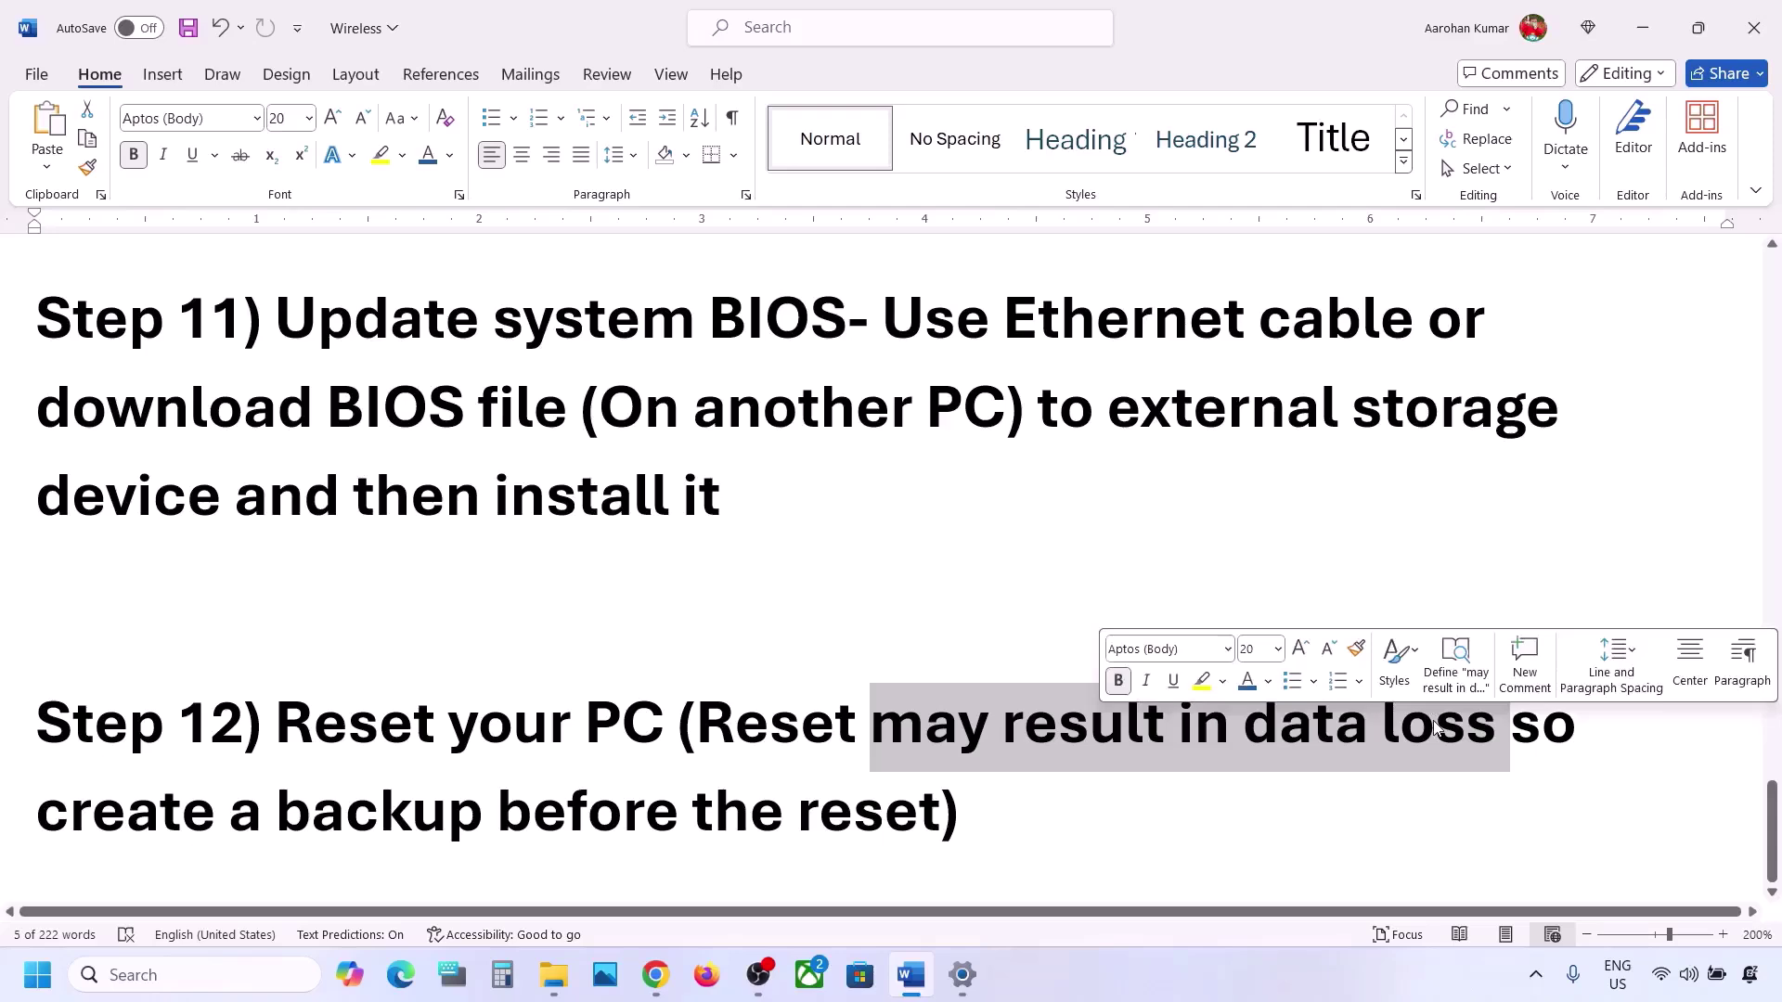
drag(329, 801, 938, 812)
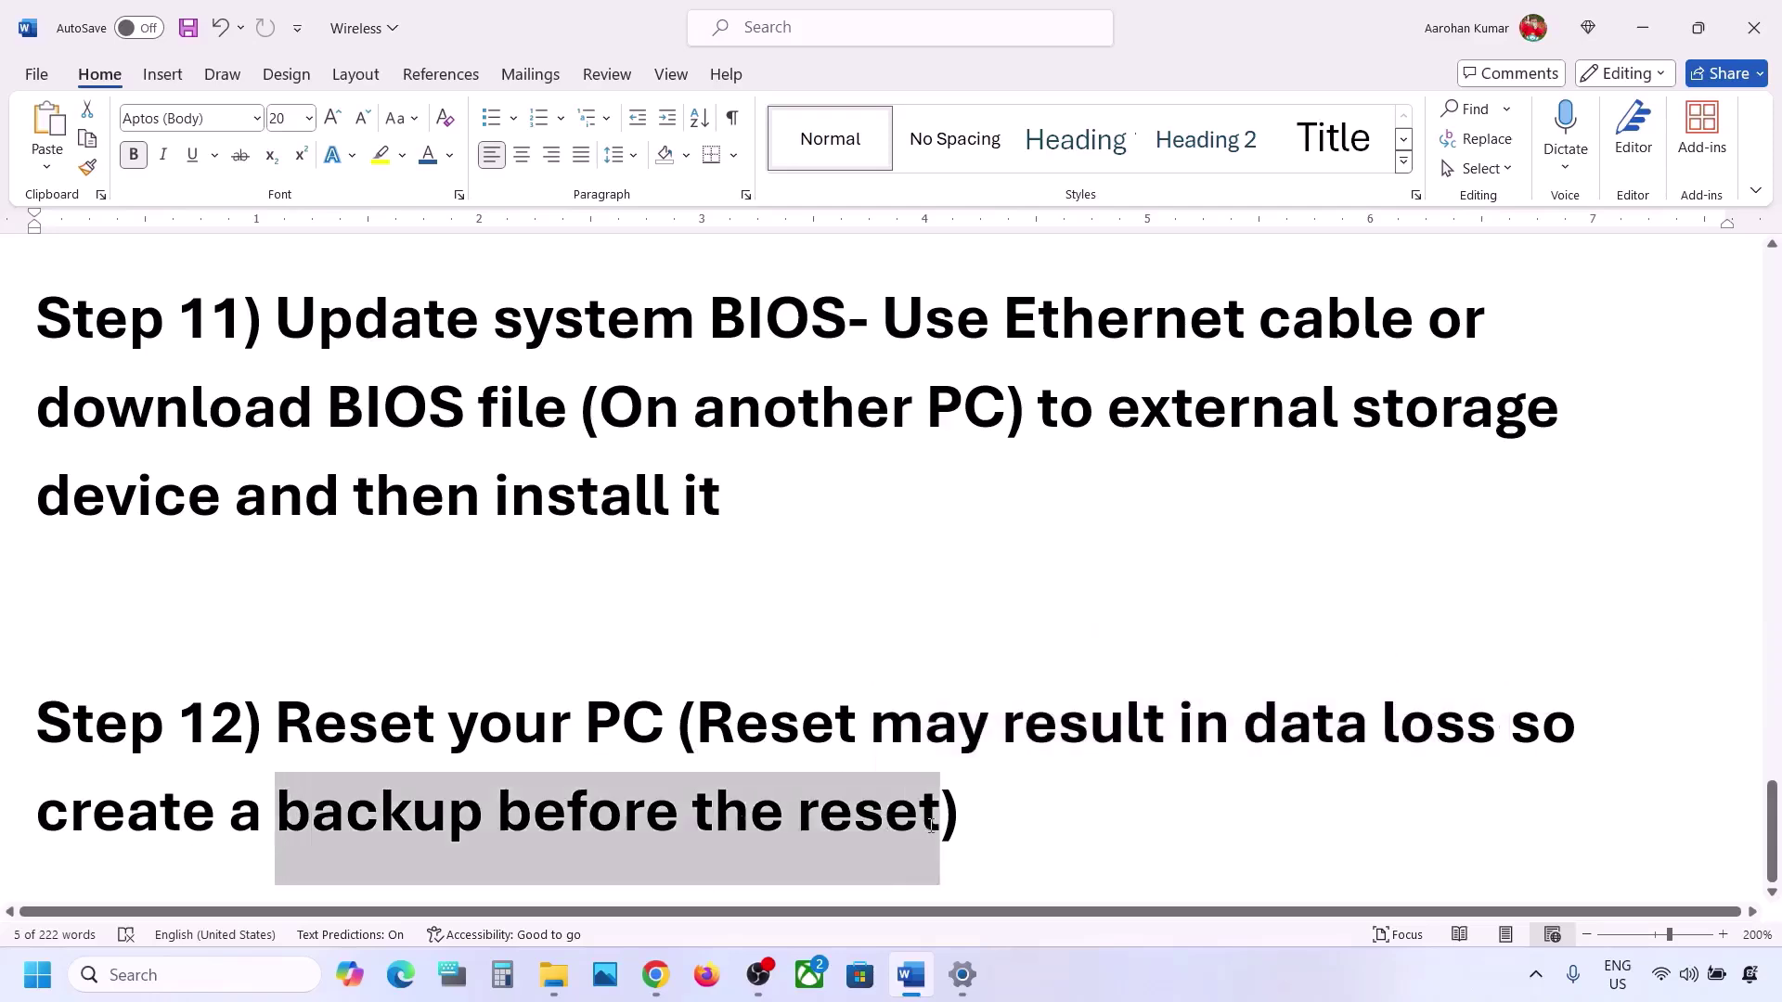
Switch to Windows Settings and go through the Windows Update advanced options to the Recovery page
click(14, 998)
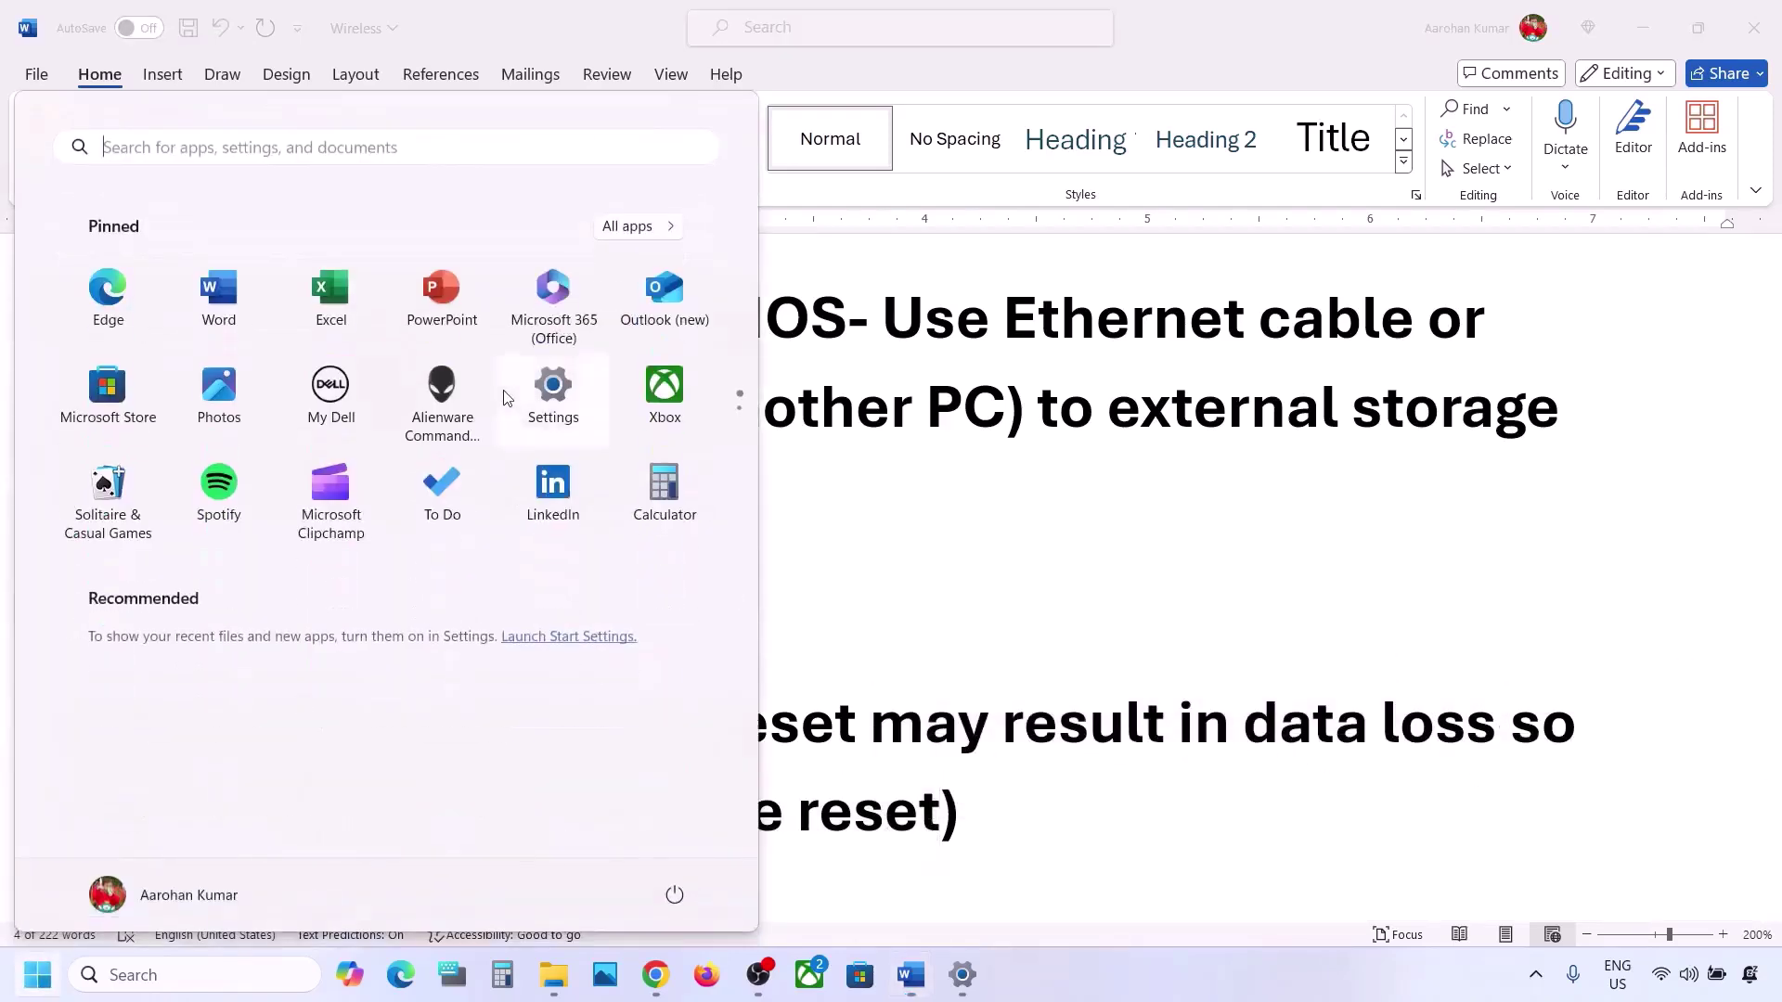
click(548, 397)
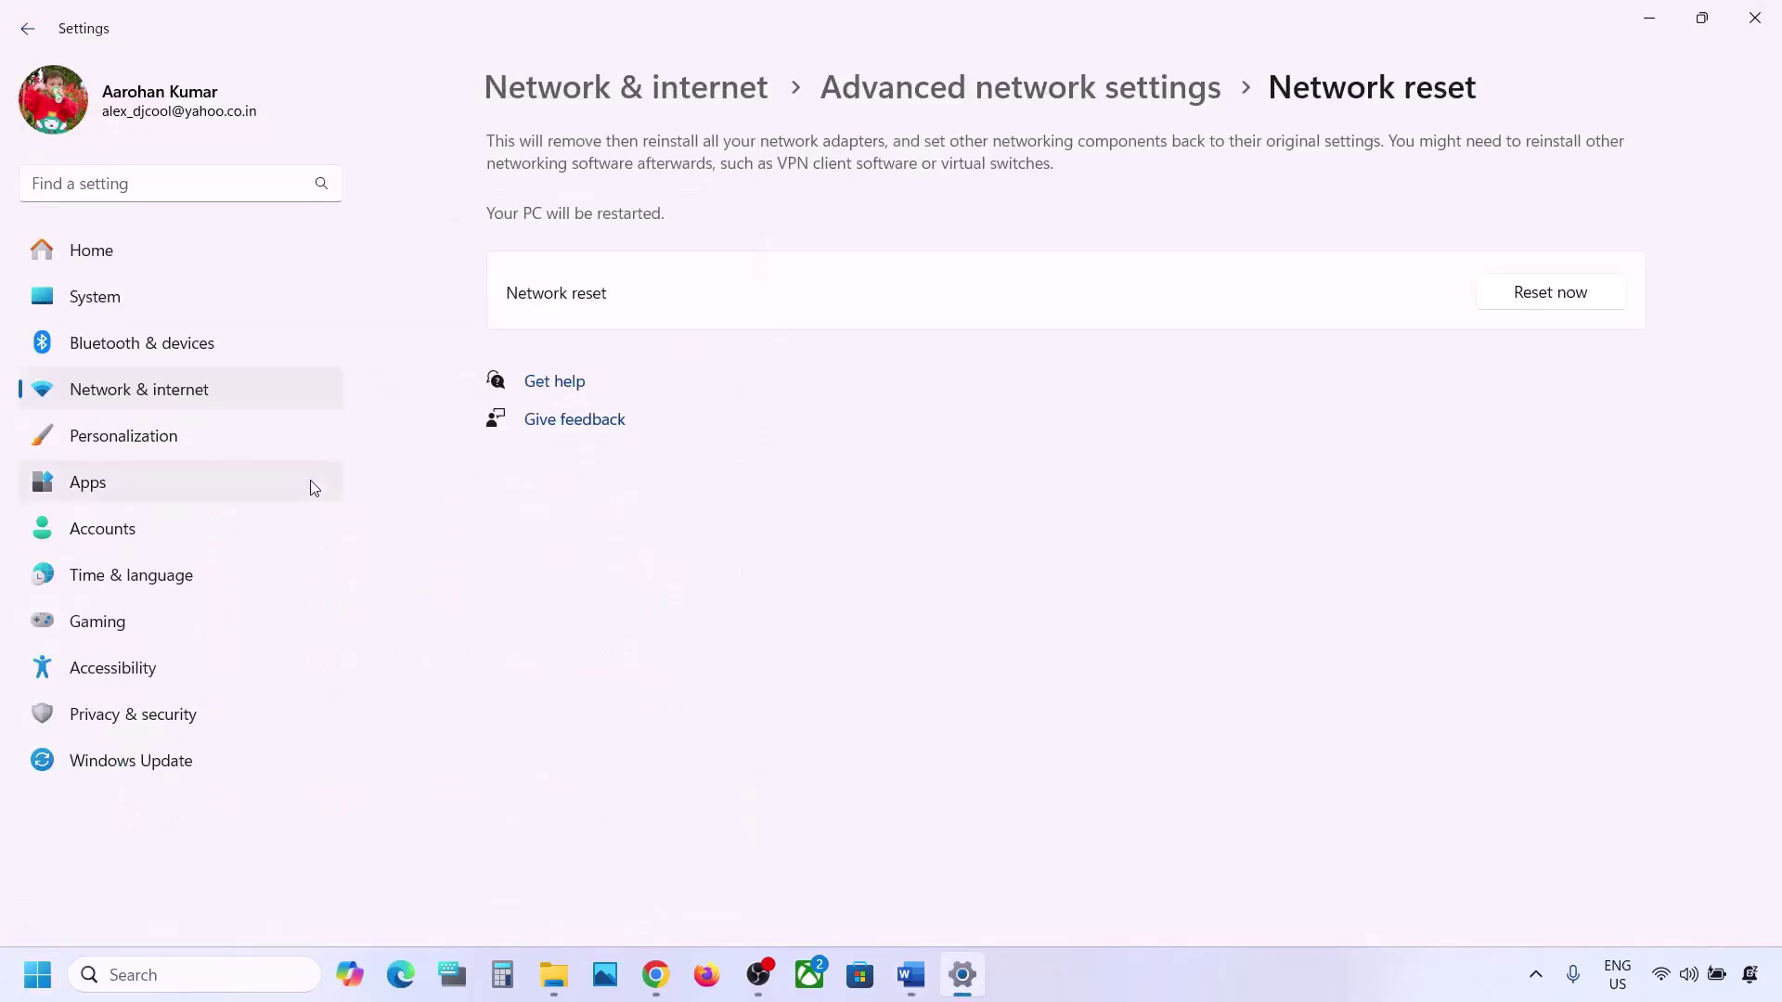
click(98, 762)
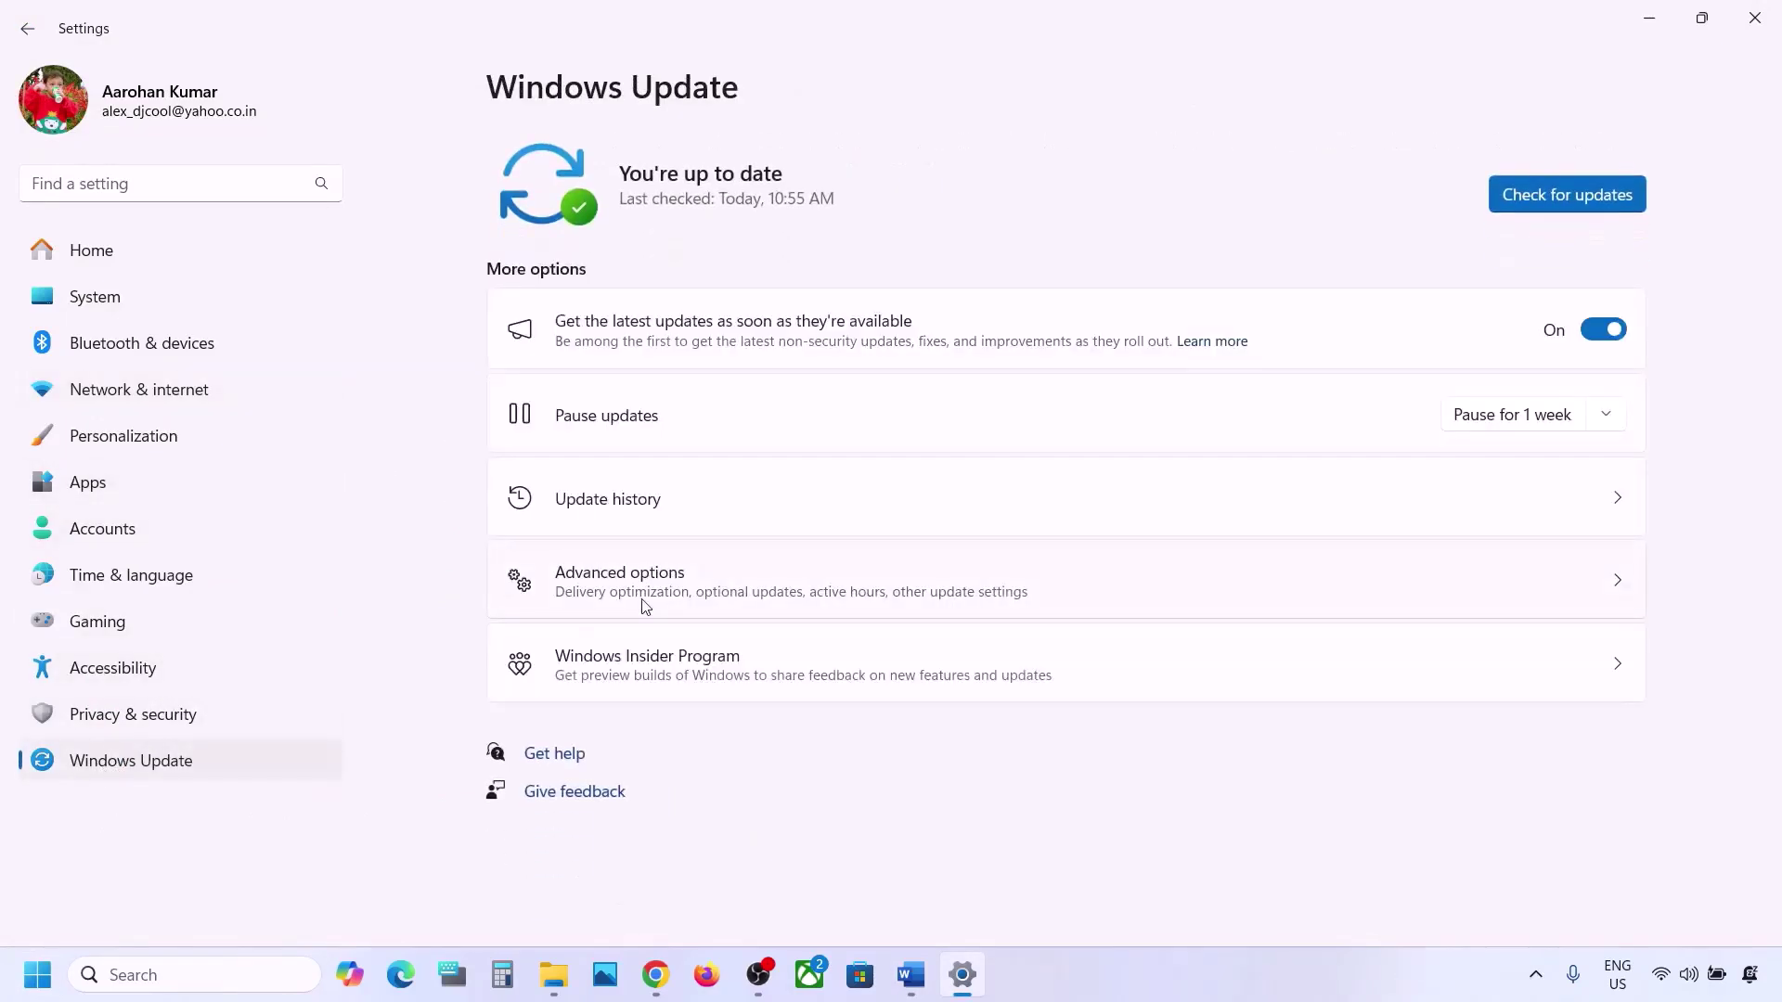
click(672, 581)
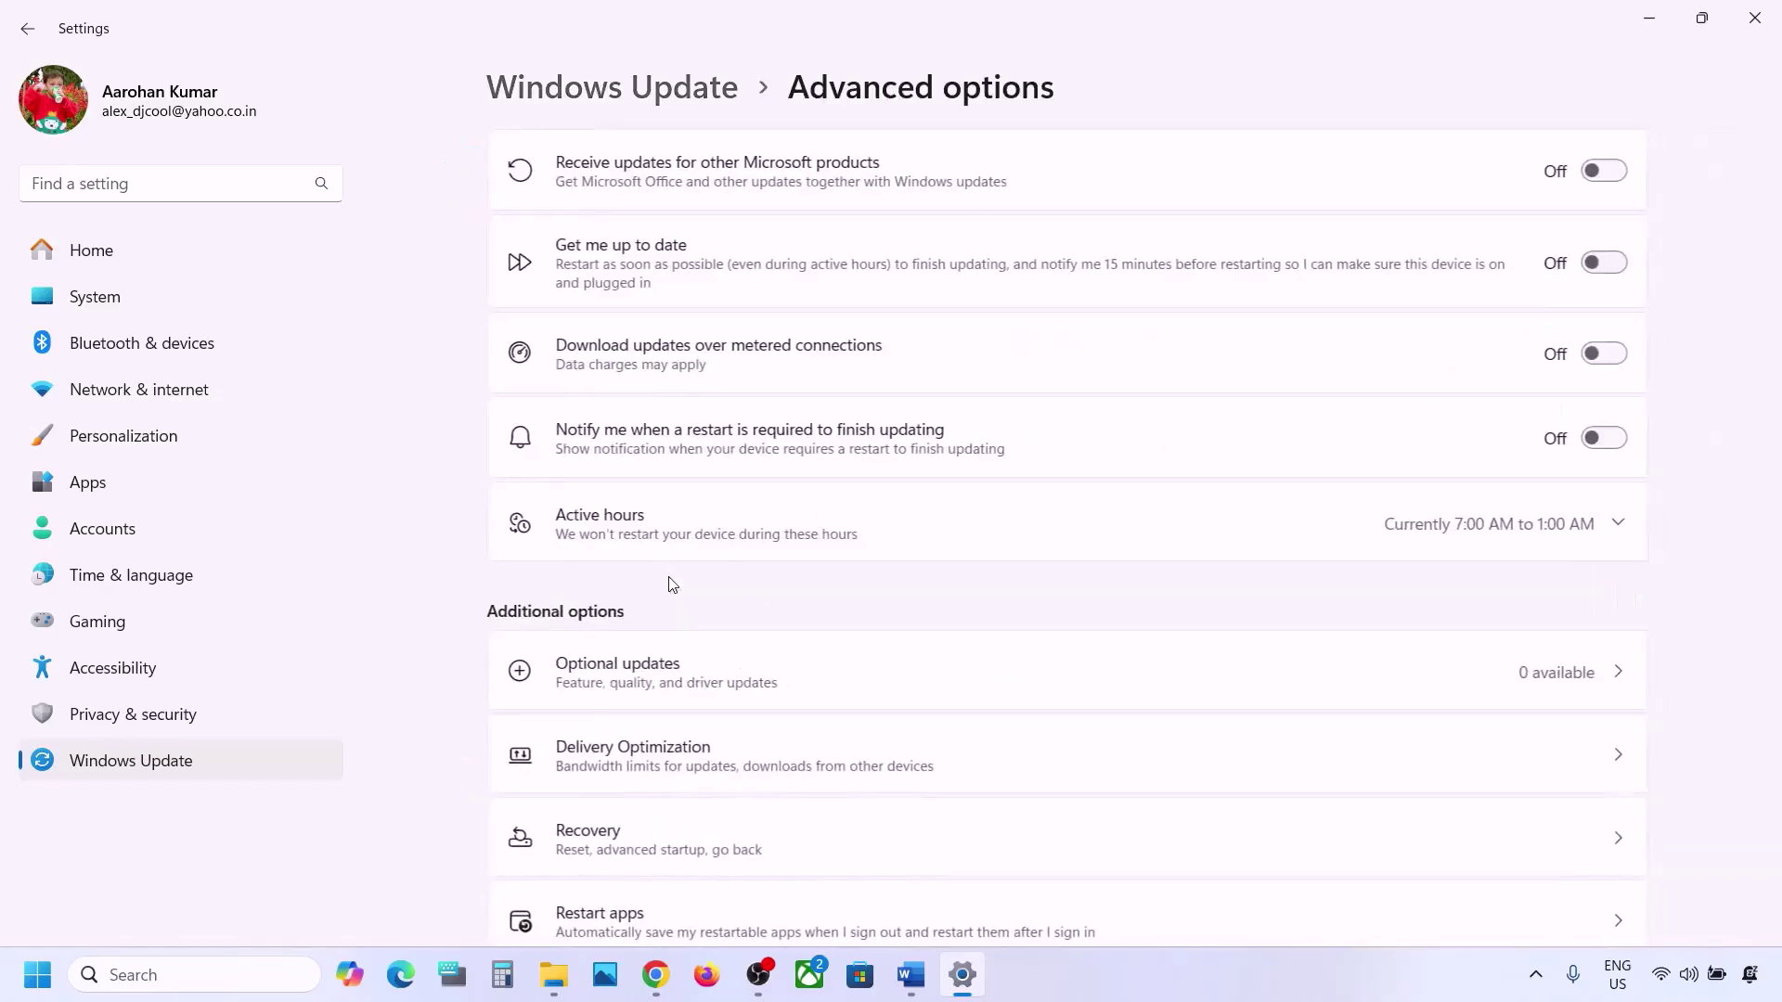
scroll(672, 583, down, 2)
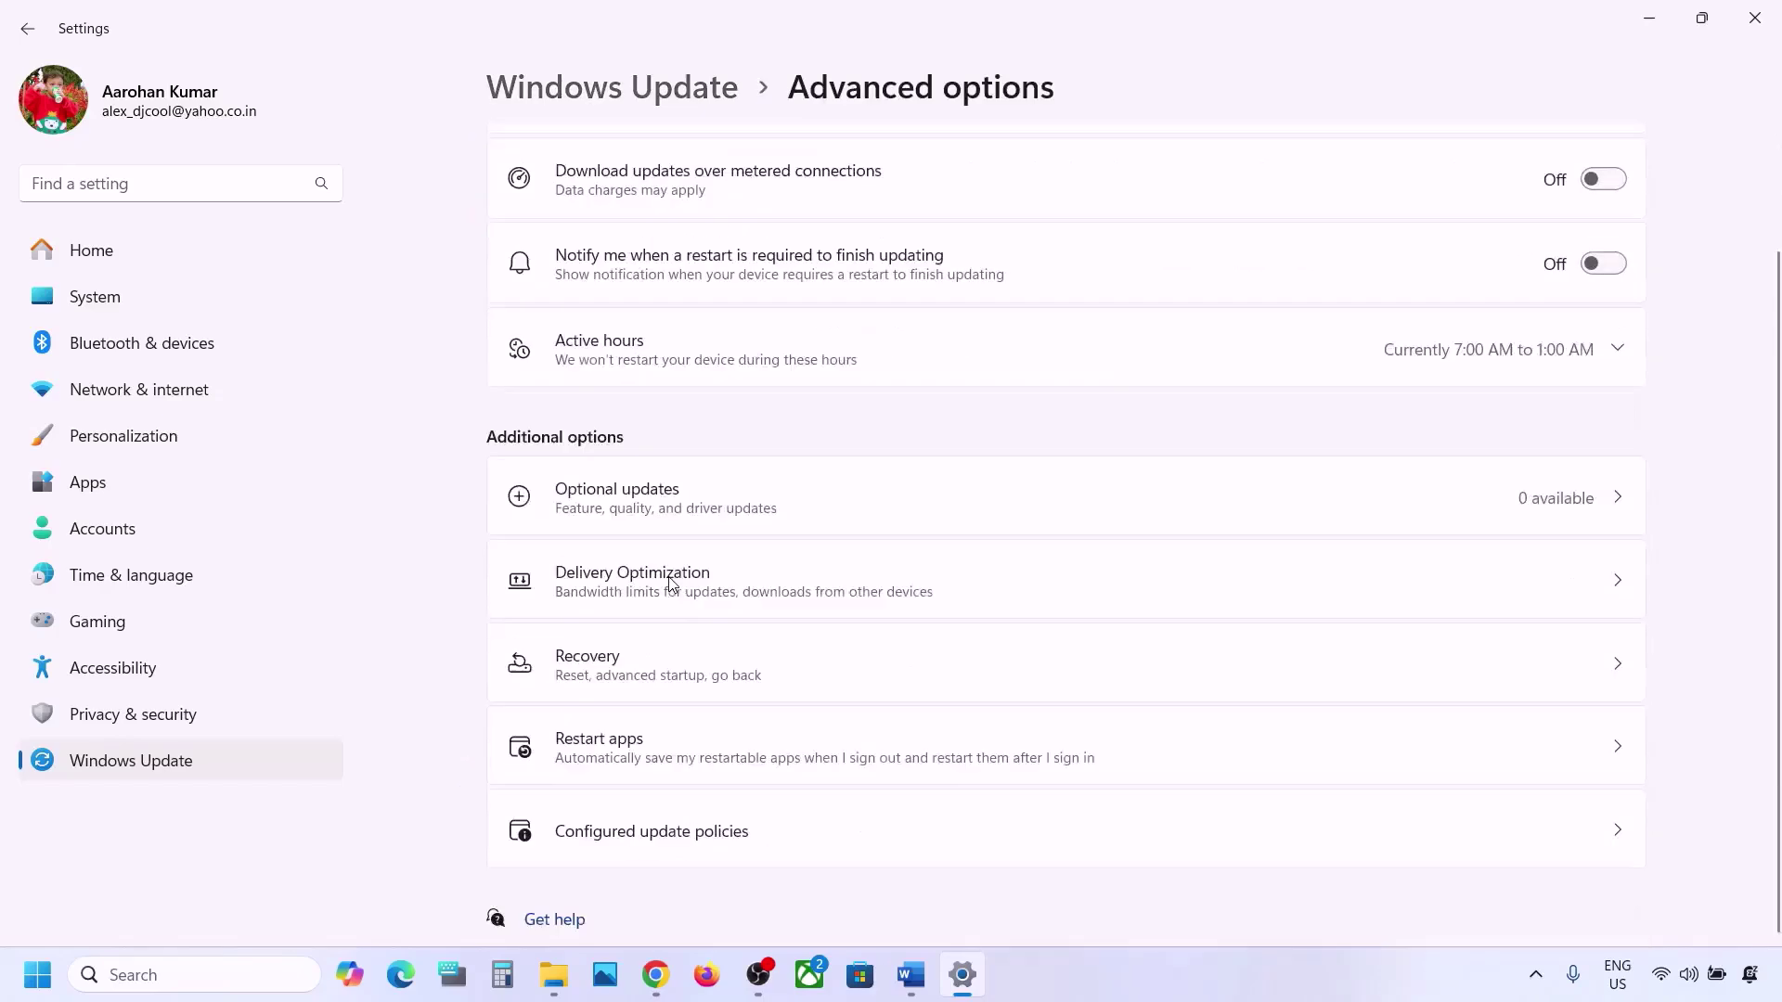
click(628, 679)
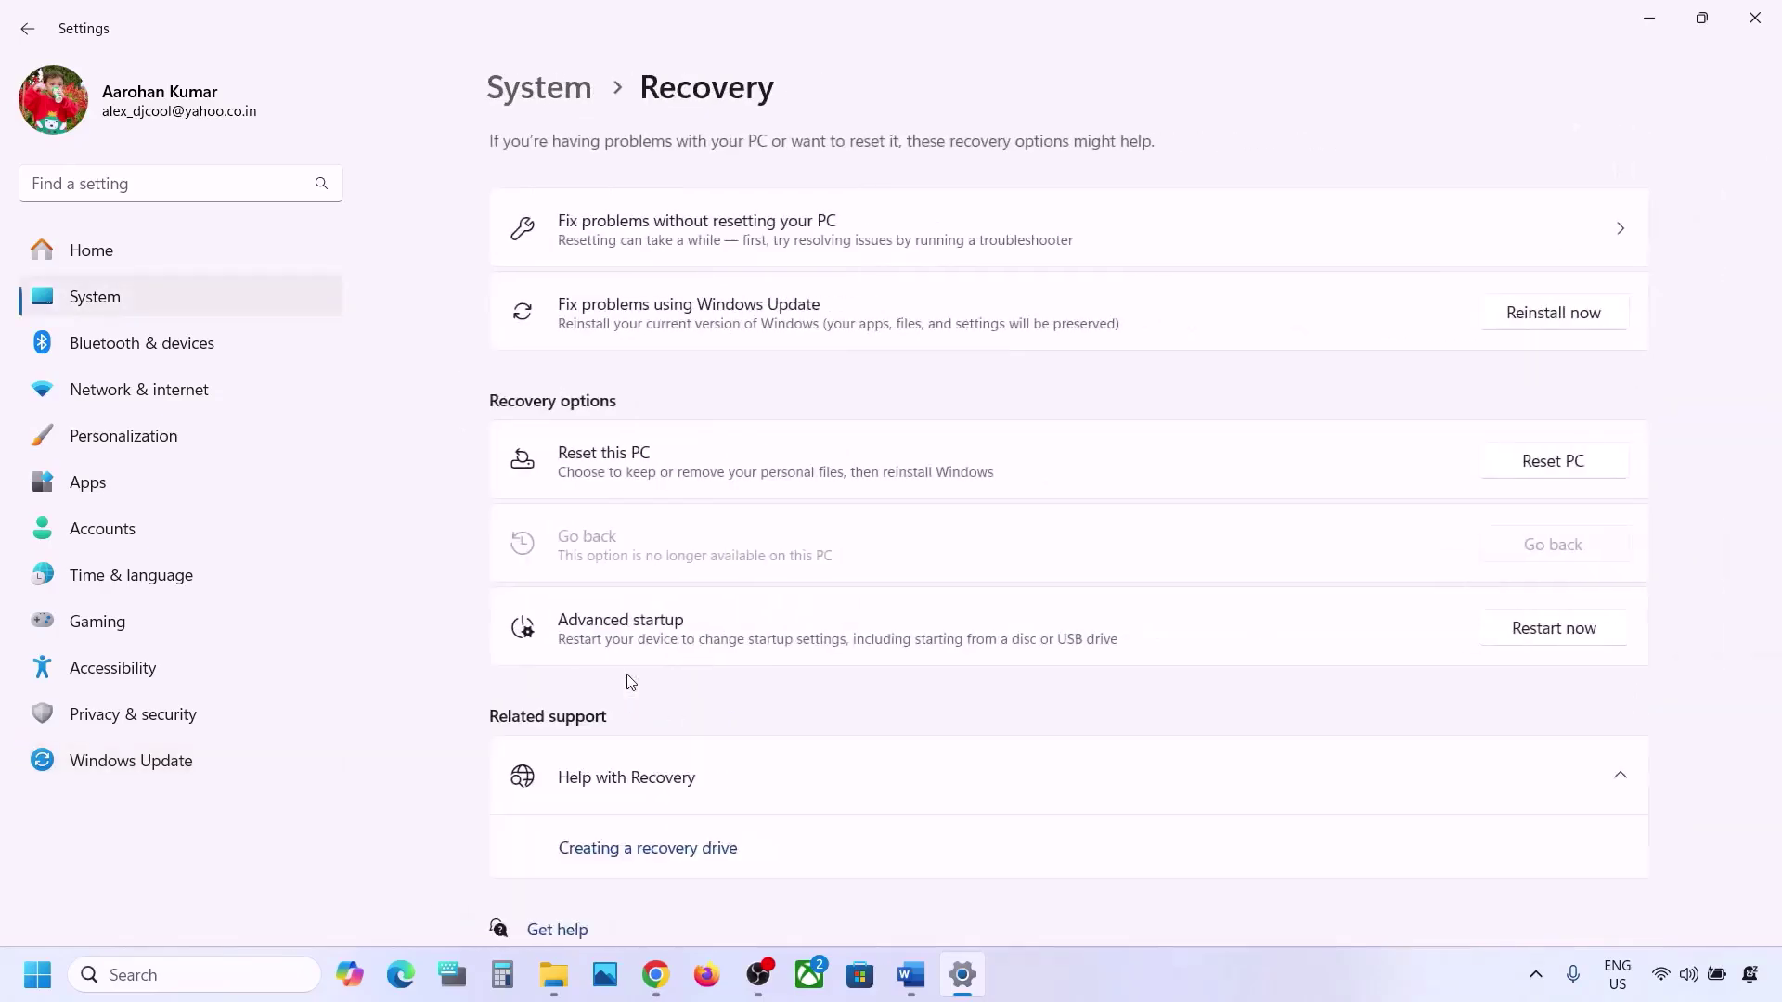
Start Reset this PC with the Keep my files option, and cancel the reset at the choice between cloud download and local reinstall
click(1538, 471)
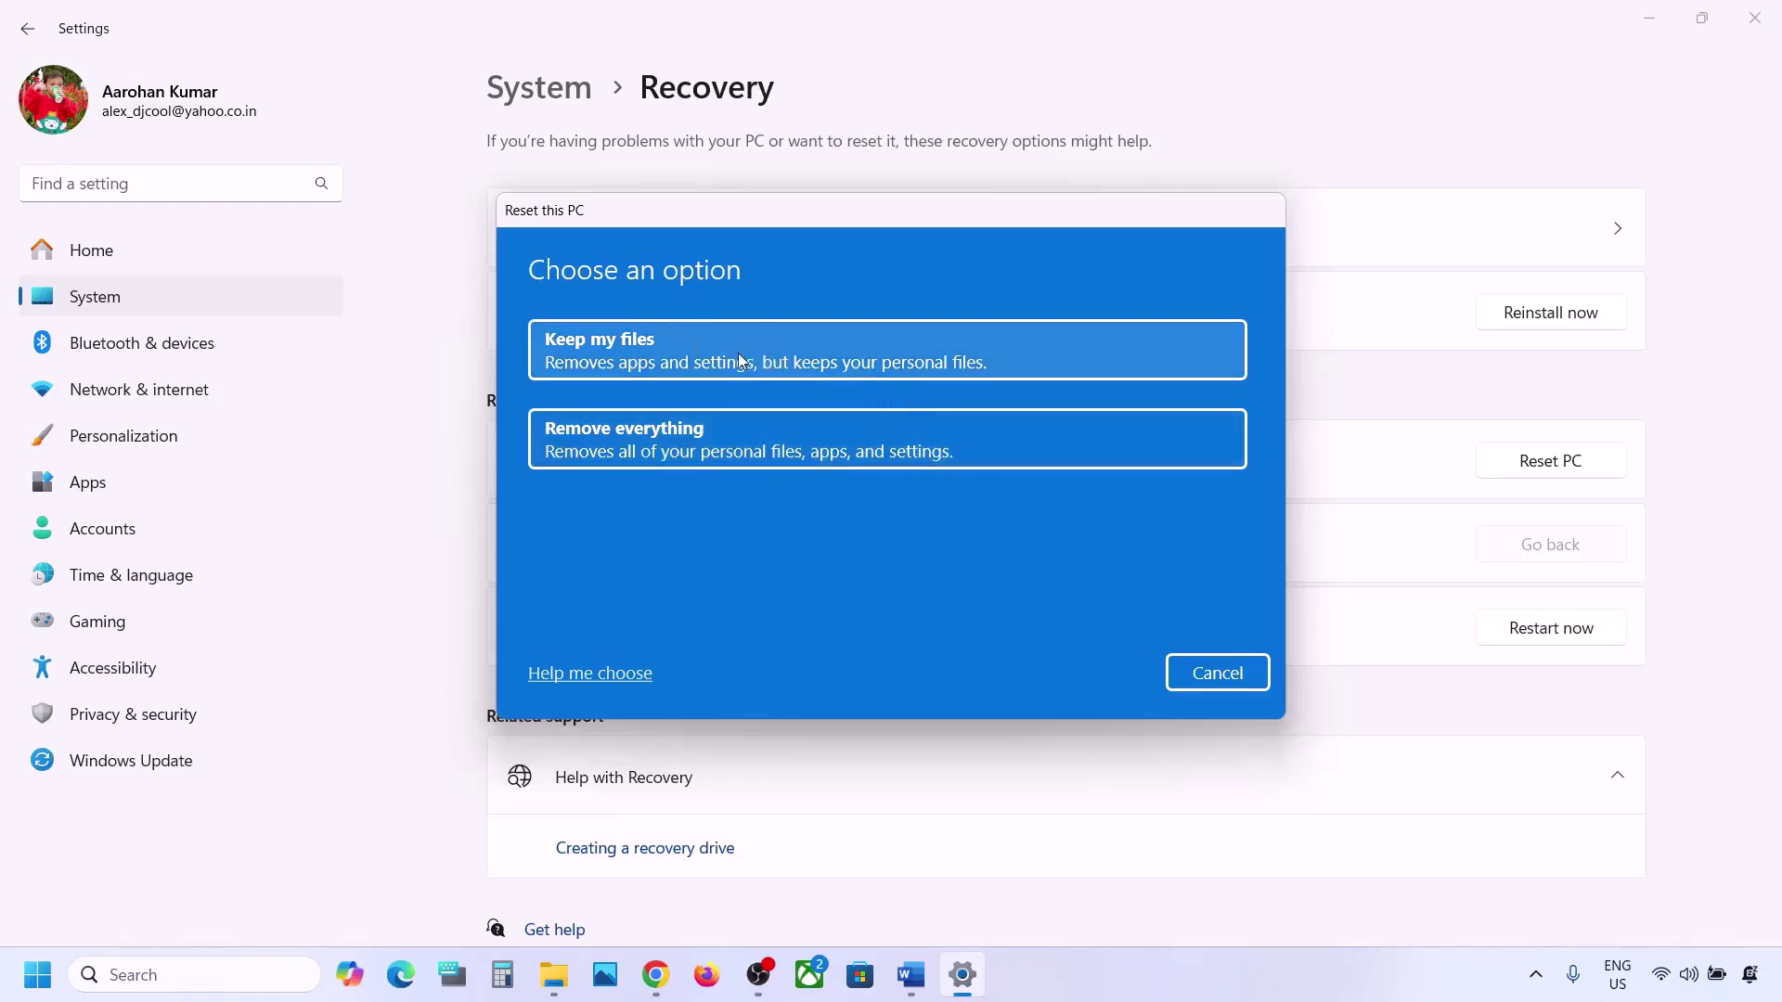
click(710, 358)
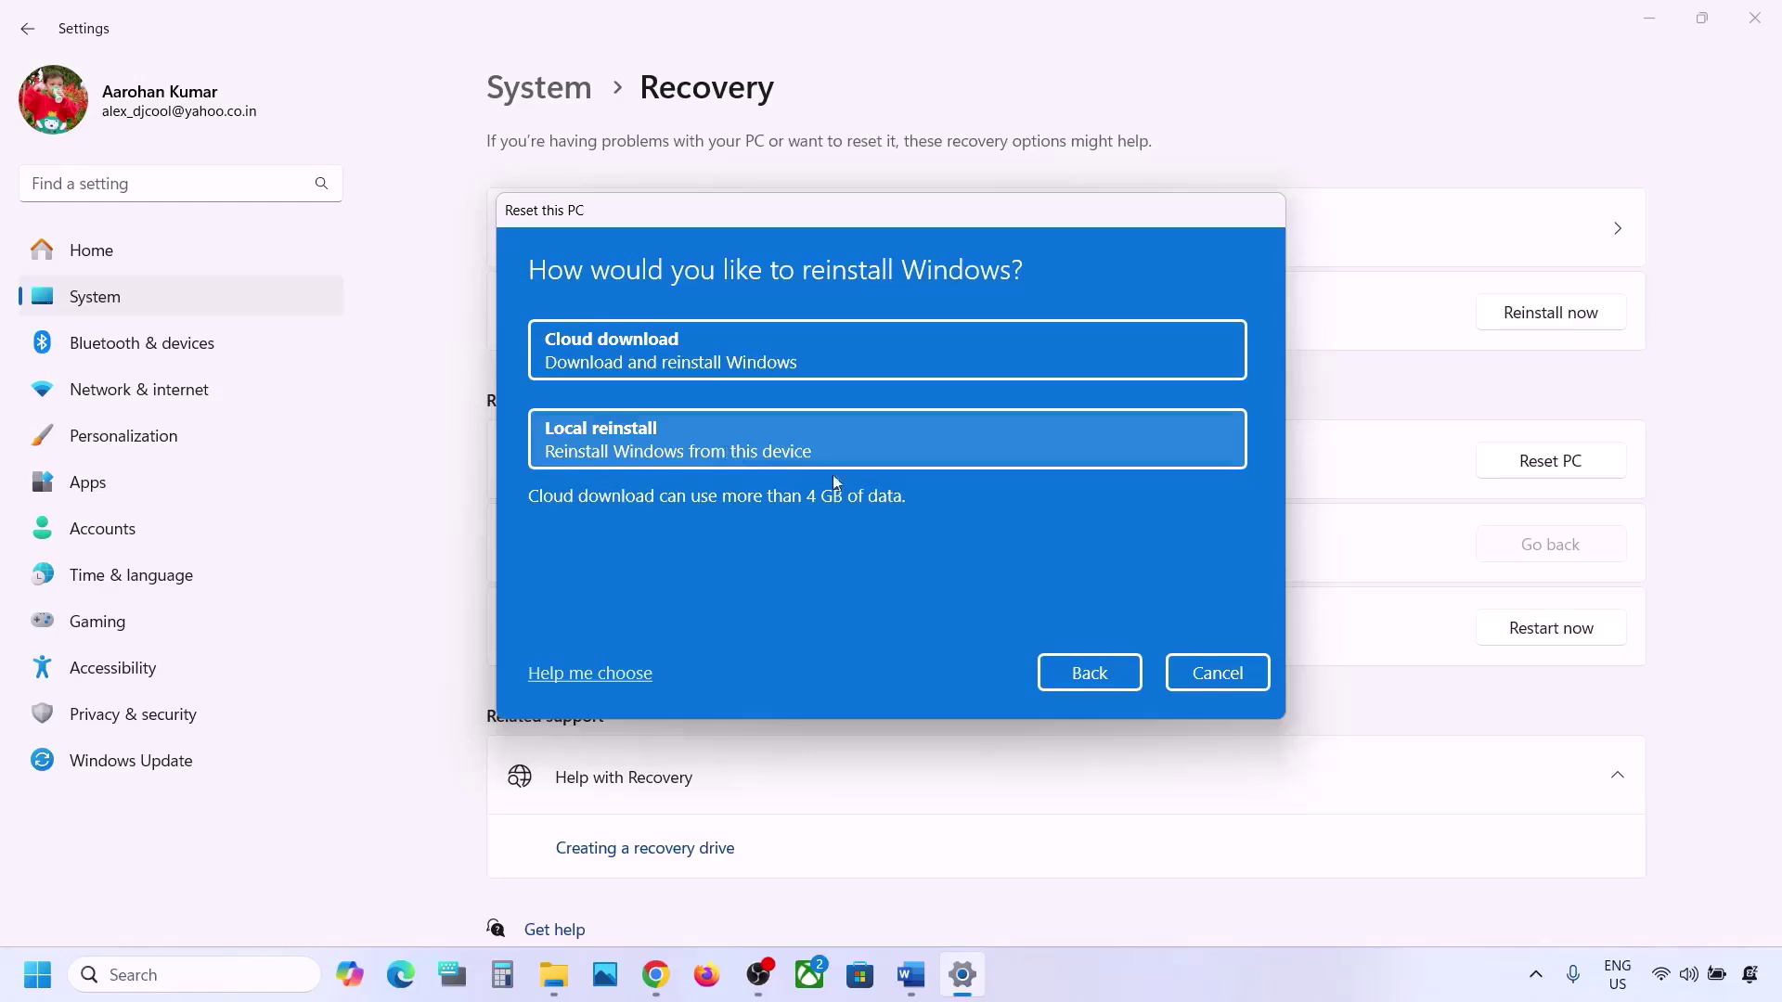
click(1217, 675)
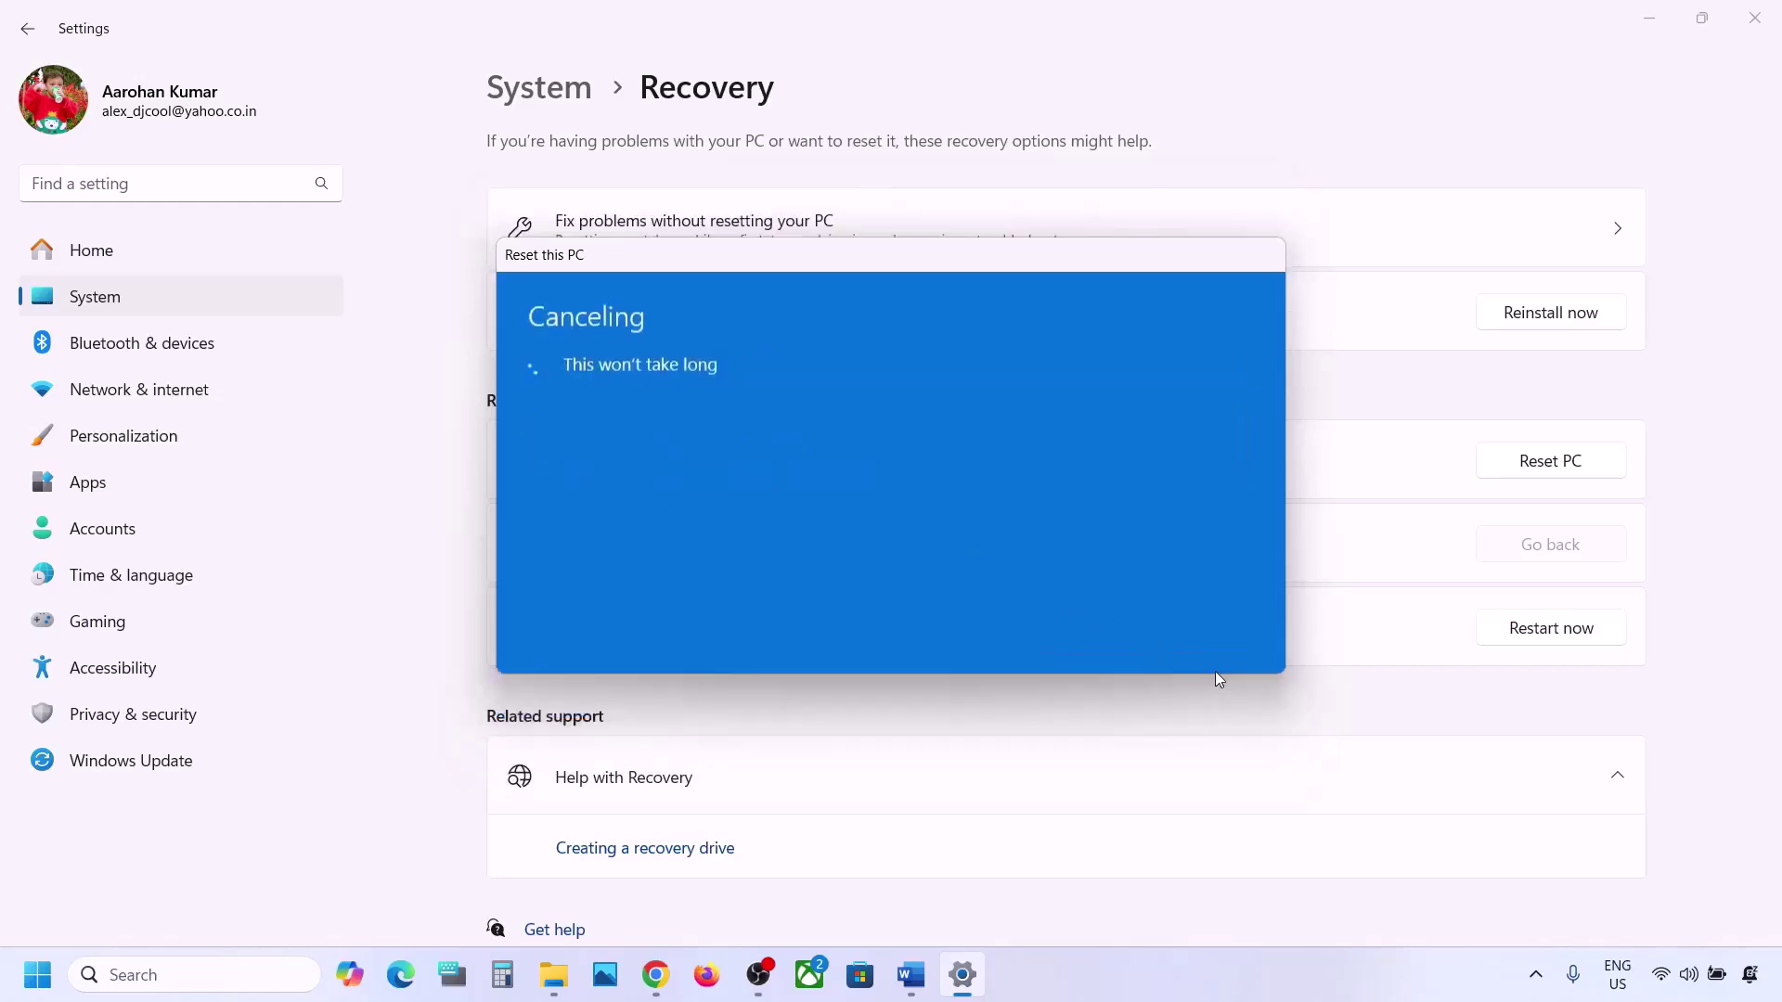